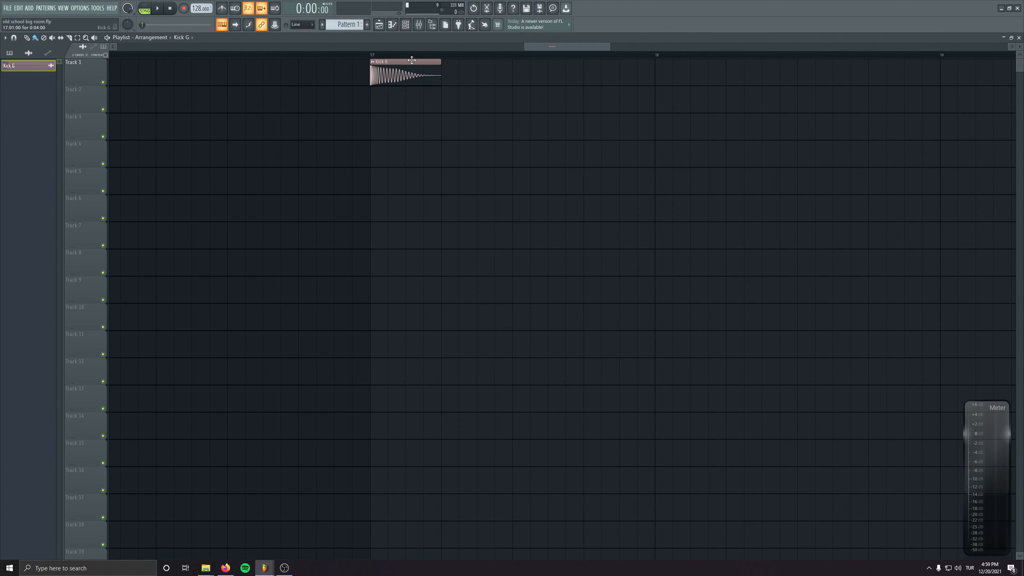
- Route the Kick G audio clip on Track 1 to mixer insert 11
double_click(412, 60)
left_click(219, 264)
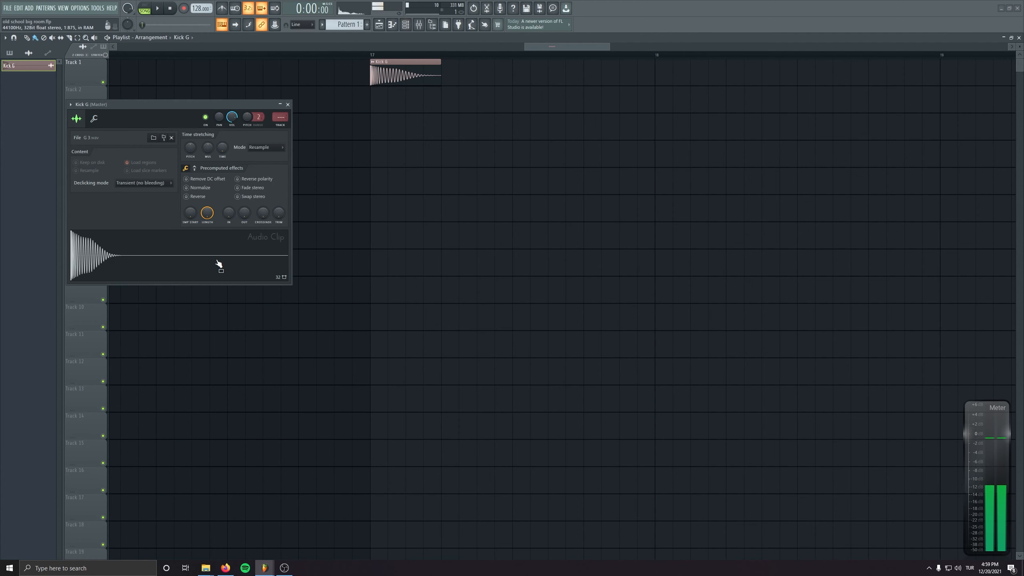
scroll(280, 116, "up", 11)
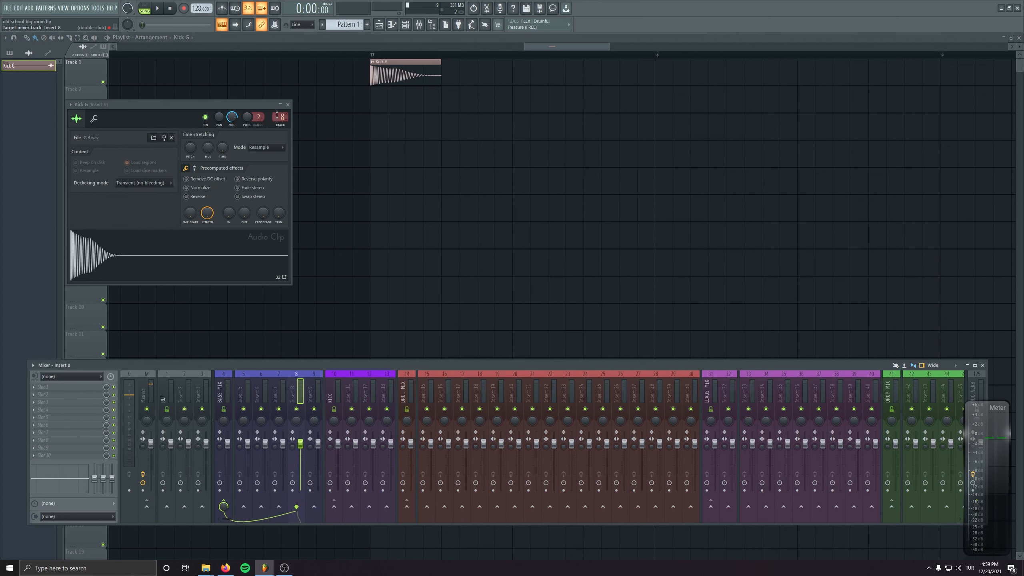
left_click(222, 267)
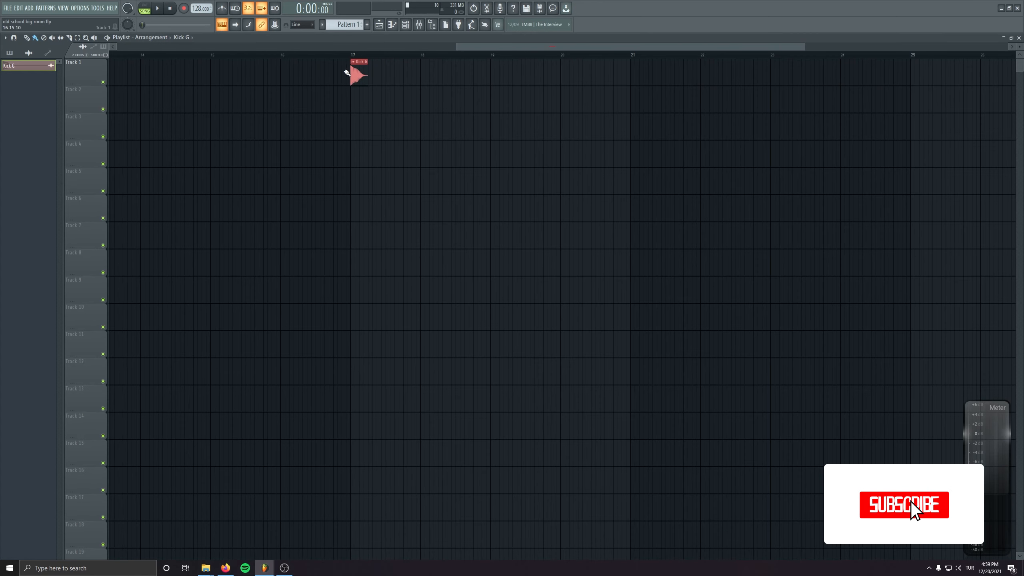
- Repeat the Kick G clip on every beat from bar 17 through 31, skipping bar 20's last beat, bar 24 and bar 28's last beat
mouse_move(355, 71)
left_mouse_down()
mouse_move(397, 71)
mouse_move(381, 71)
left_mouse_up()
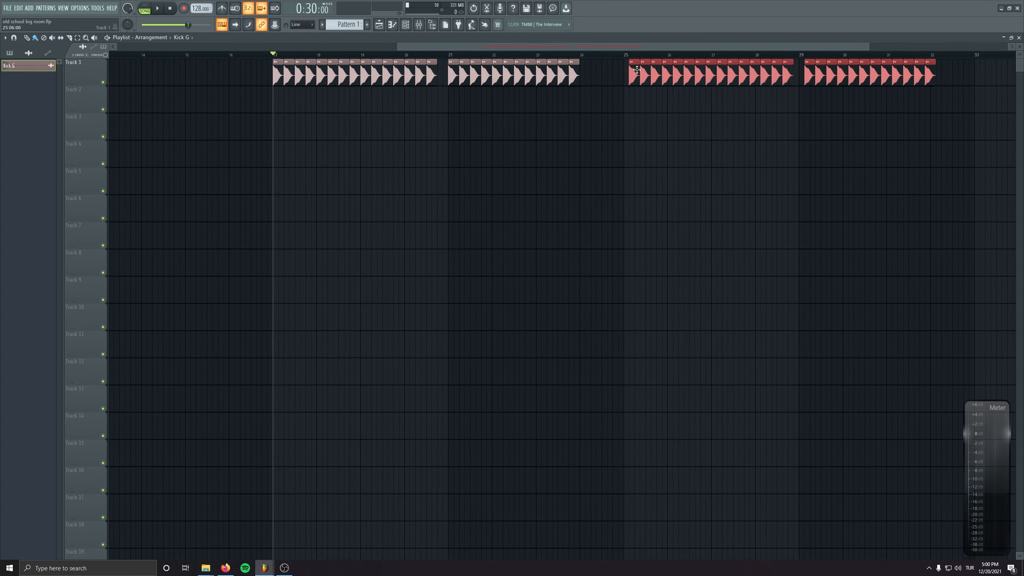
scroll(519, 189, "down", 3)
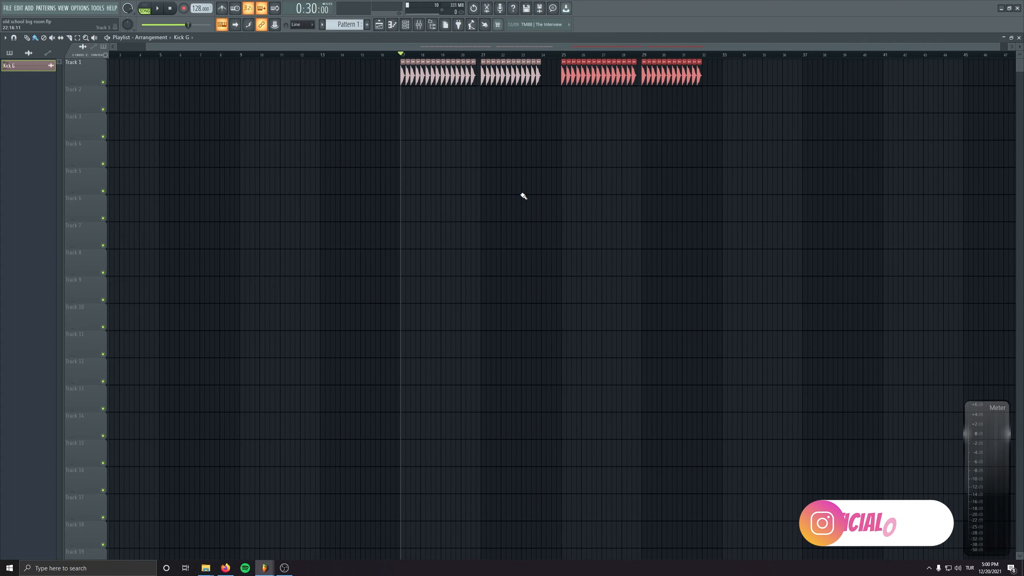
left_click_drag(523, 196, 429, 210)
- Play back the kick sequence from bar 17 and close the Kick G channel window
key("space")
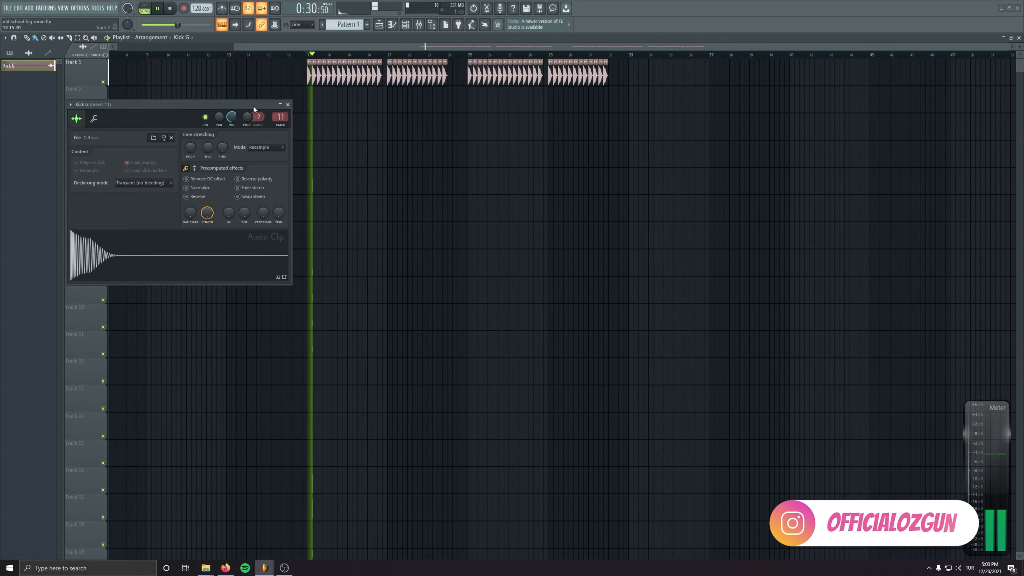
left_click(288, 104)
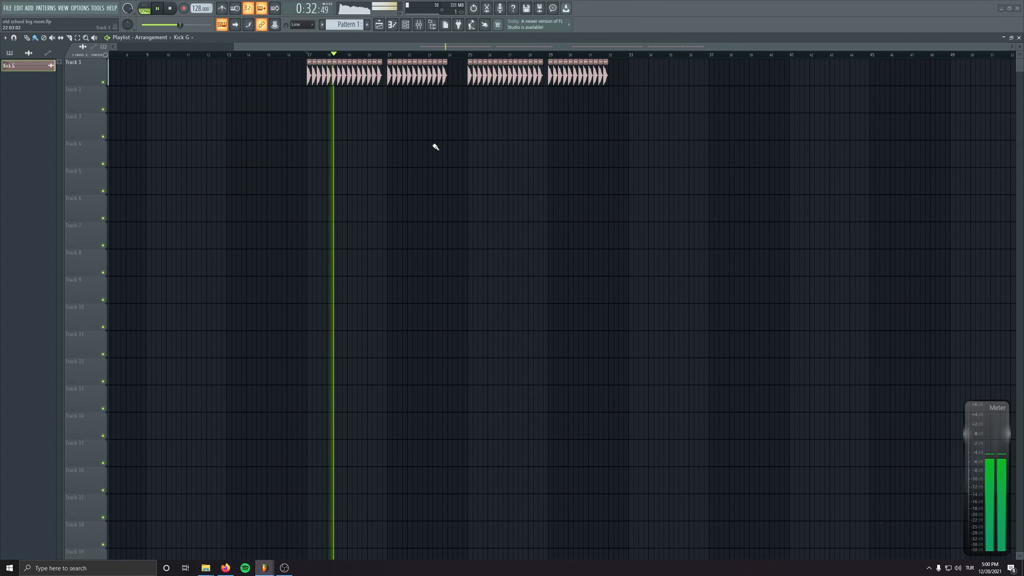
key("space")
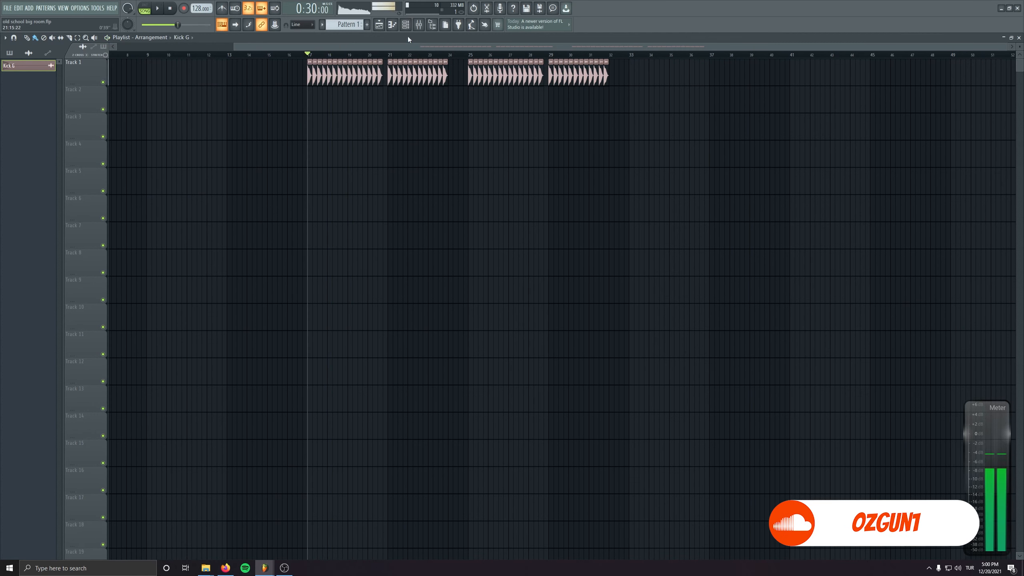
- Add a FLEX channel with the Sub Bass preset and turn off its delay and reverb
left_click(406, 25)
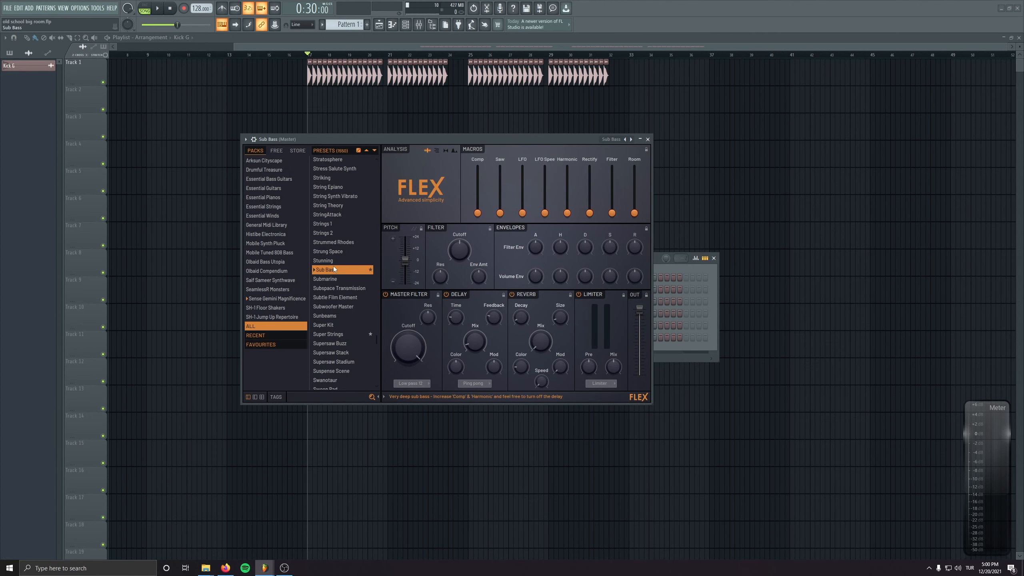
left_click_drag(384, 137, 390, 198)
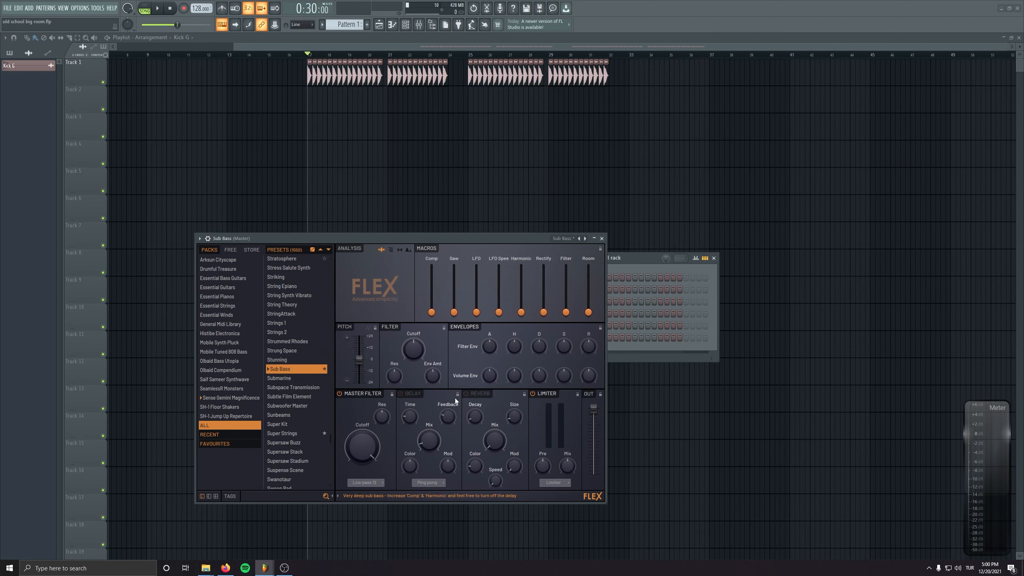
left_click_drag(474, 236, 407, 421)
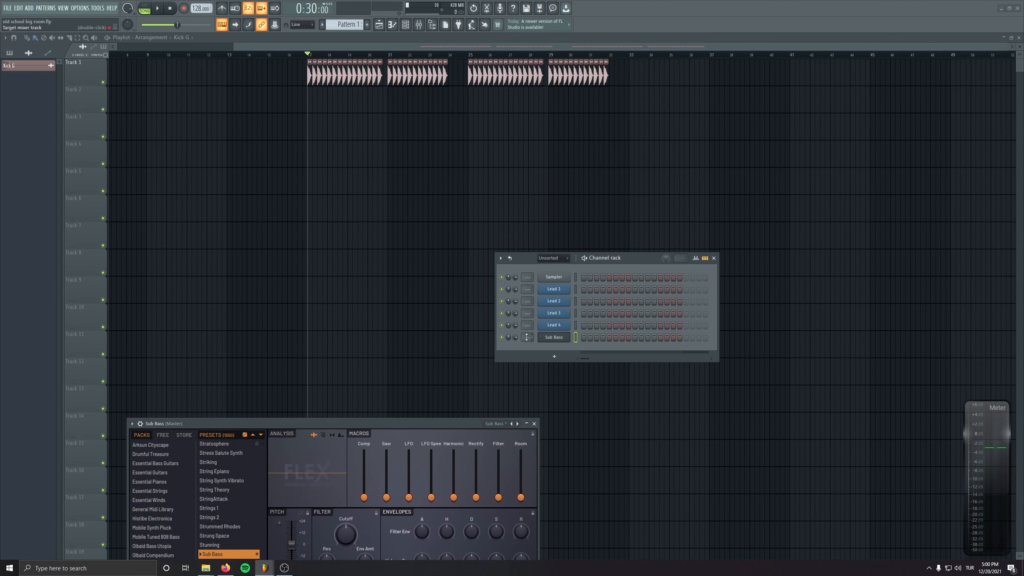
- Route Sub Bass to mixer insert 5 named Sub and add Kickstart there with the third curve of the upper row
left_click_drag(527, 337, 526, 337)
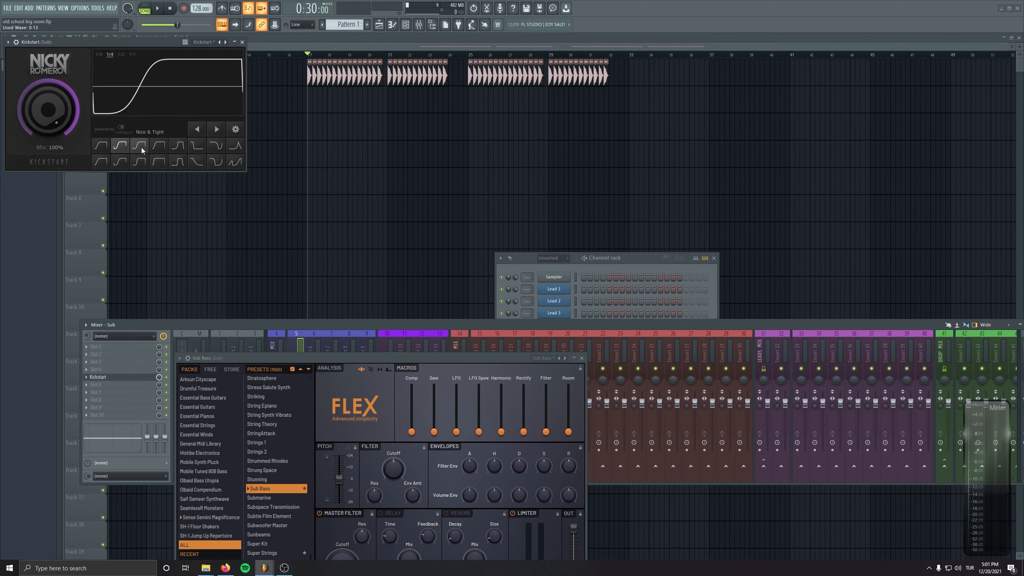
left_click(141, 147)
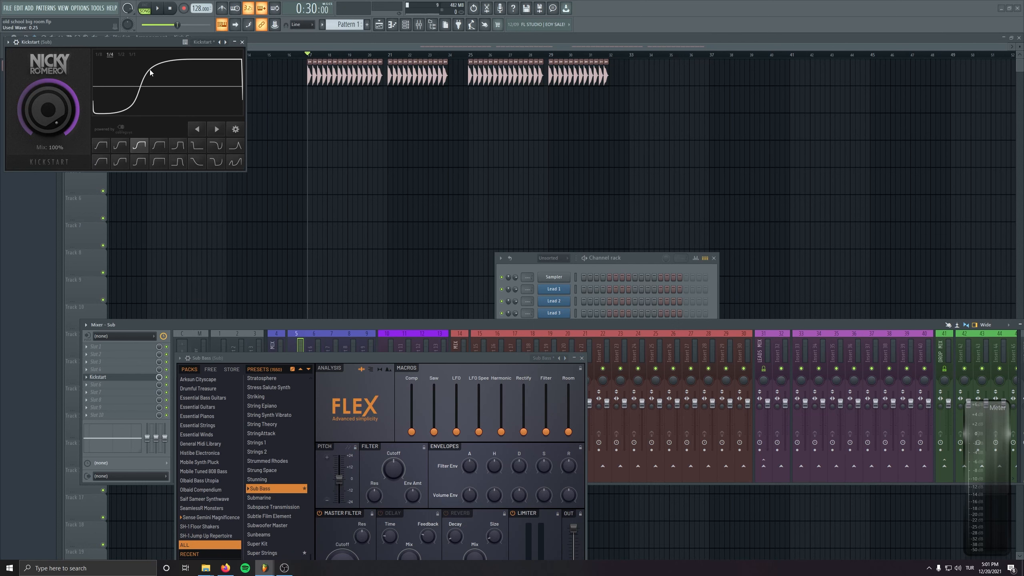
left_click_drag(150, 42, 175, 110)
left_click(268, 110)
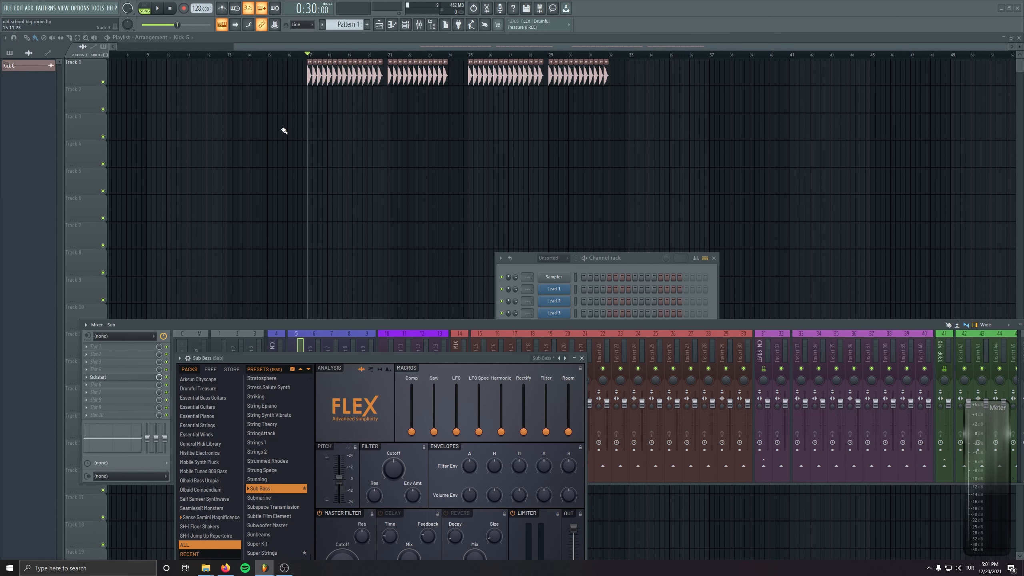
- Open the piano roll for Sub Bass and place a one-beat E3 note at the start of bar 1
left_click(311, 90)
key("F6")
key("F7")
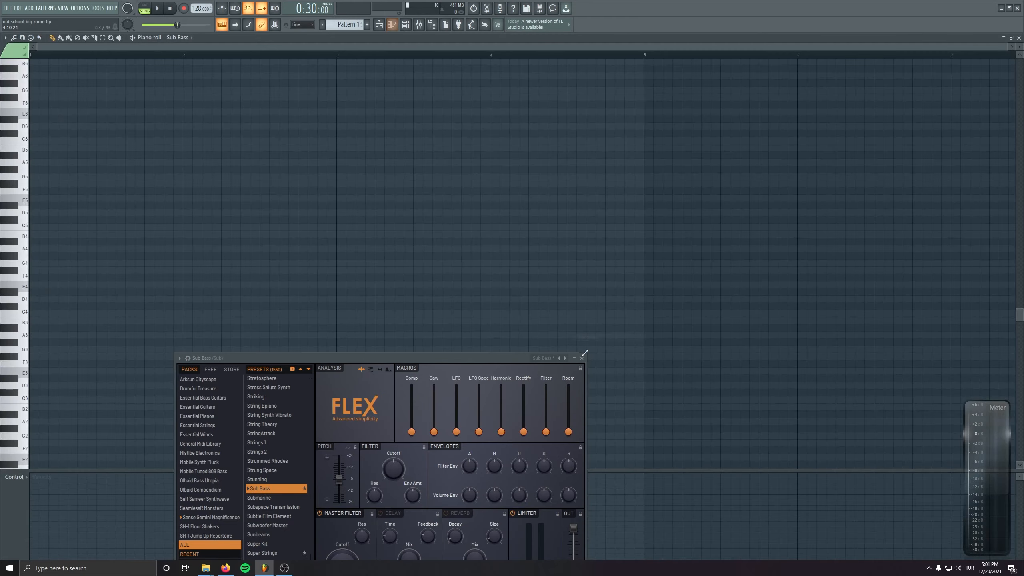
left_click_drag(35, 277, 36, 285)
left_click(21, 377)
left_click(34, 371)
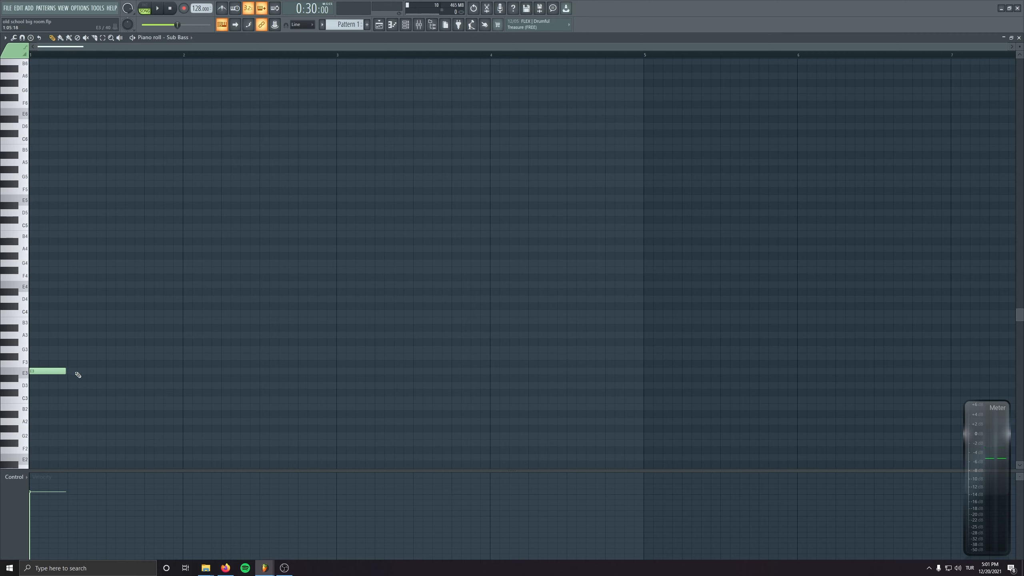
- Repeat the one-beat E3 note through bars 1 to 4 and delete the note on the last beat
key("space")
mouse_move(70, 373)
left_mouse_down()
mouse_move(202, 376)
mouse_move(35, 383)
left_mouse_up()
key("space")
left_click_drag(162, 369, 316, 369)
left_click_drag(412, 346, 74, 463)
left_click_drag(393, 324, 34, 387)
left_click_drag(47, 373, 354, 379)
scroll(350, 403, "down", 2)
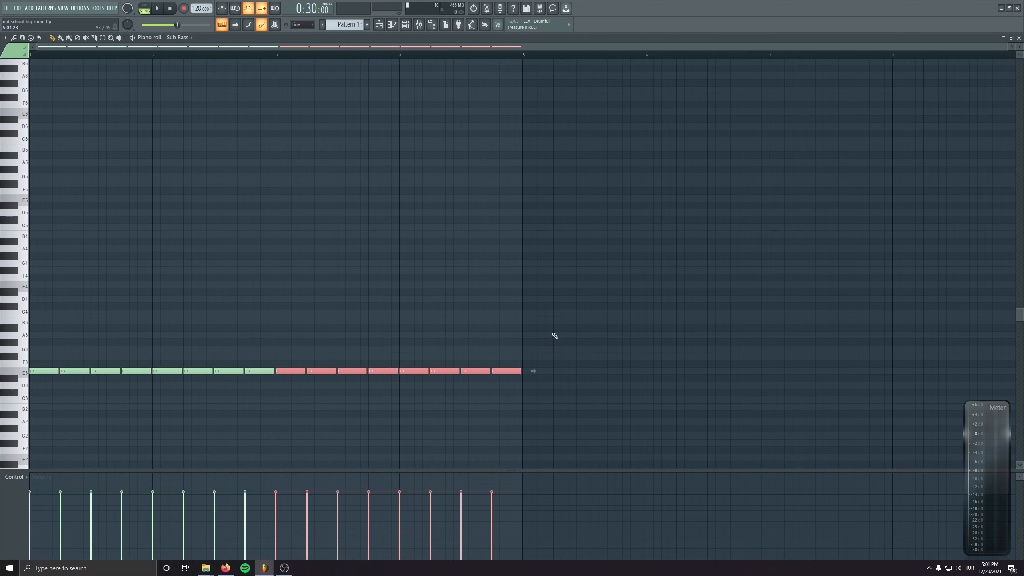
right_click(511, 371)
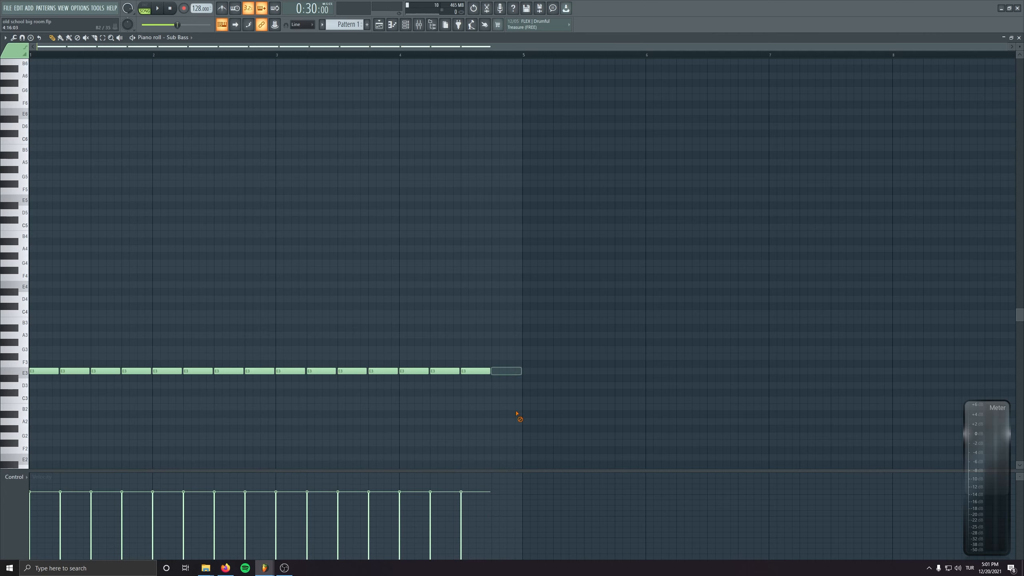
- Duplicate the four-bar run of E3 notes so the copy starts at bar 5
key("space")
left_click_drag(631, 318, 539, 389)
scroll(560, 416, "down", 2)
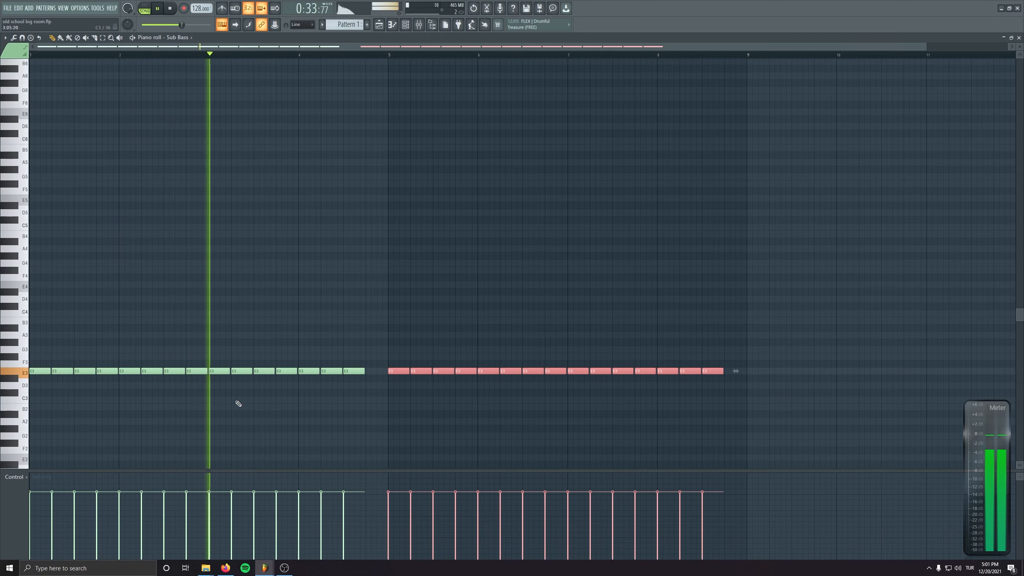
- Move the first two notes of bar 4 to A3 and replace the third with C4
scroll(351, 400, "up", 2)
left_click_drag(288, 354, 318, 335)
key("space")
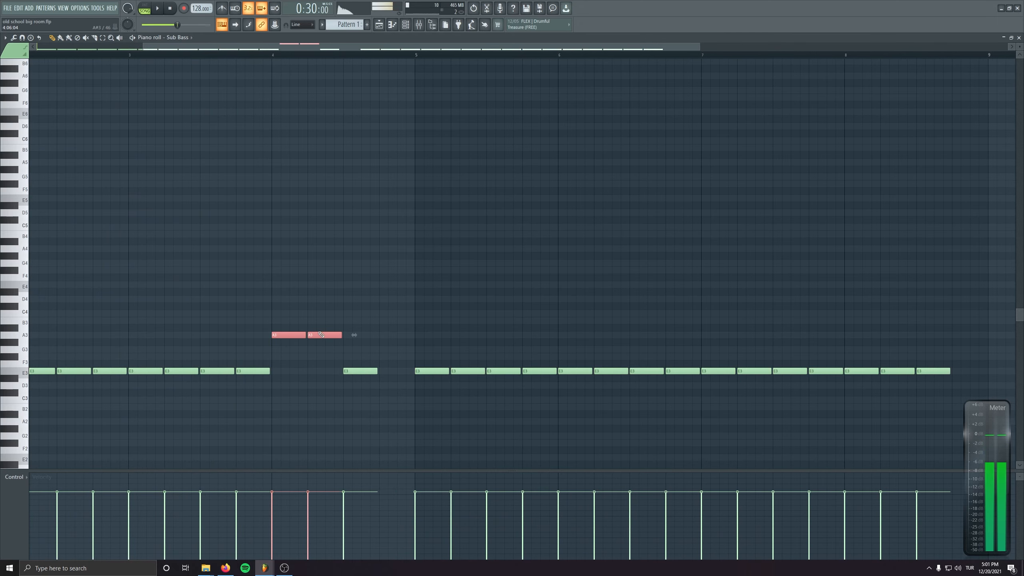
key("space")
left_click(352, 314)
right_click(359, 371)
key("space")
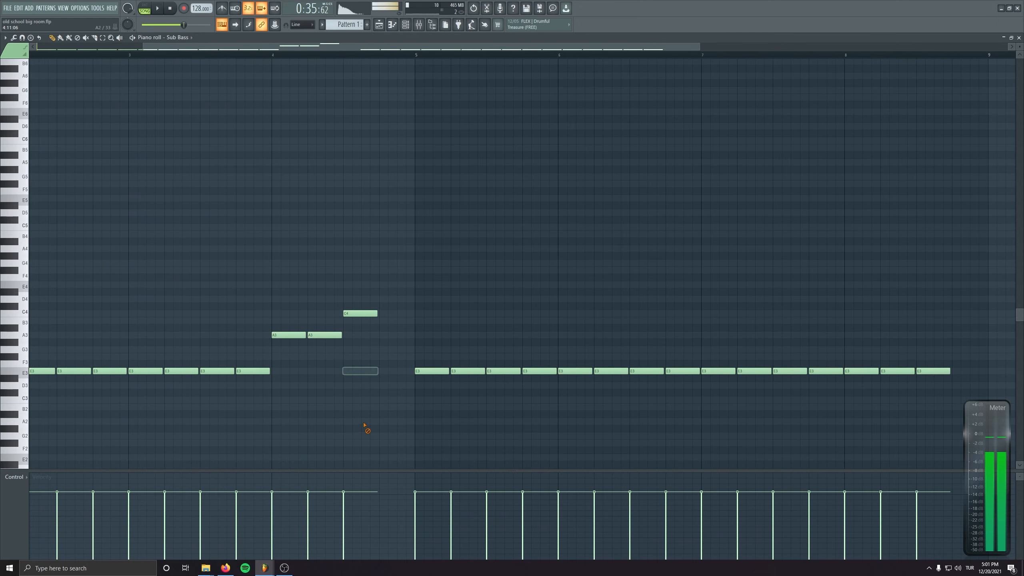
key("space")
- Delete the E3 notes in bar 8 so the second bass run covers only bars 5 to 7
scroll(497, 390, "down", 2)
scroll(498, 392, "down", 1)
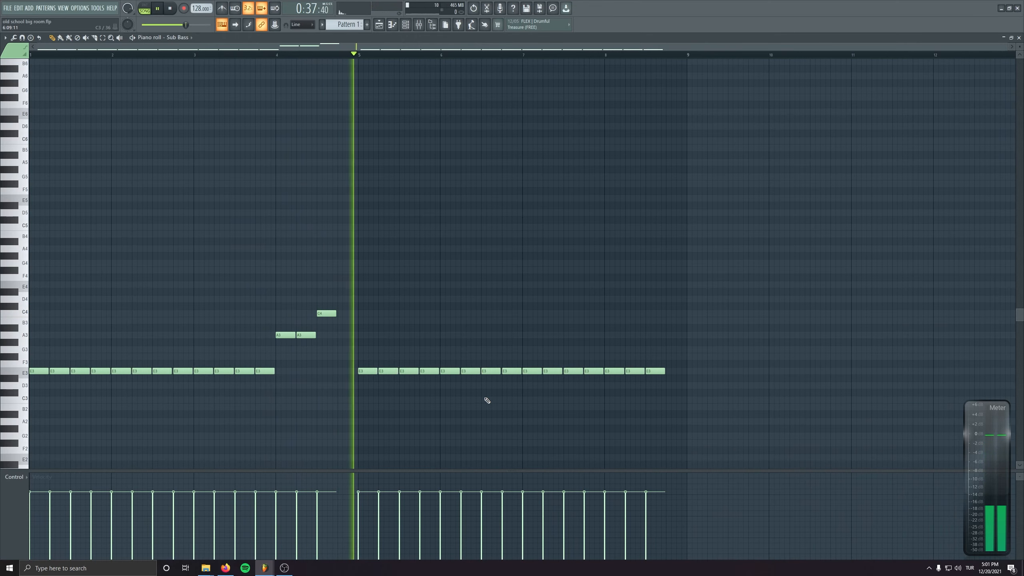
right_click(654, 372)
left_click_drag(740, 223, 34, 466)
left_click(784, 407)
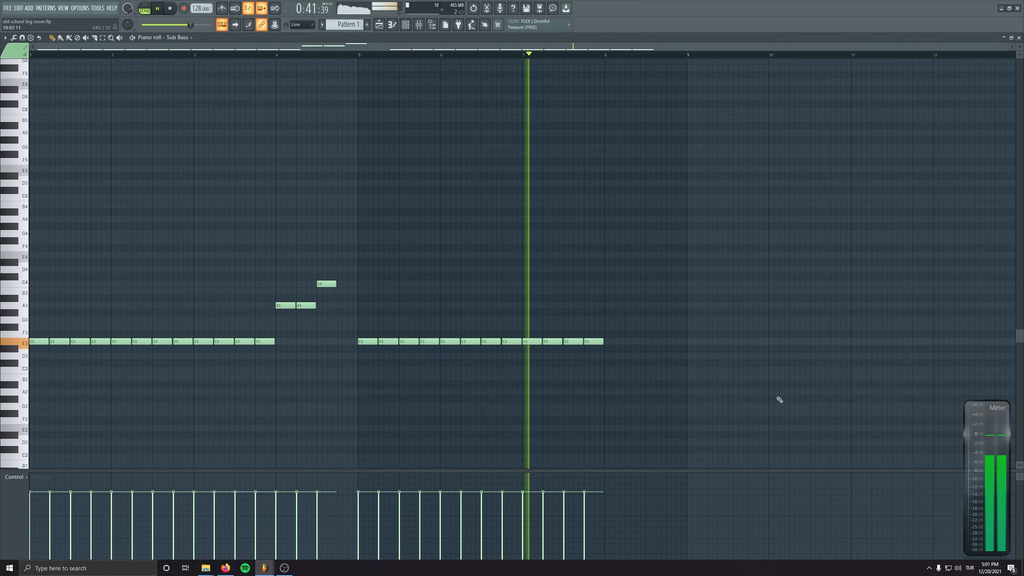
- Place Pattern 1 on Track 2 of the playlist at bars 17 and 25, and return the playhead to bar 17
key("F5")
left_click(426, 91)
left_click(470, 96)
key("space")
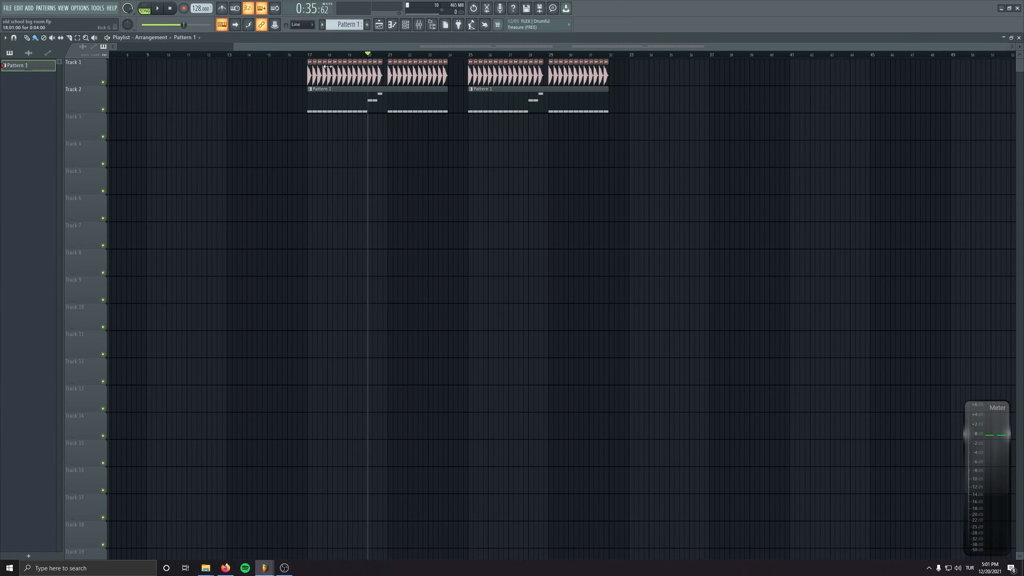
left_click(309, 56)
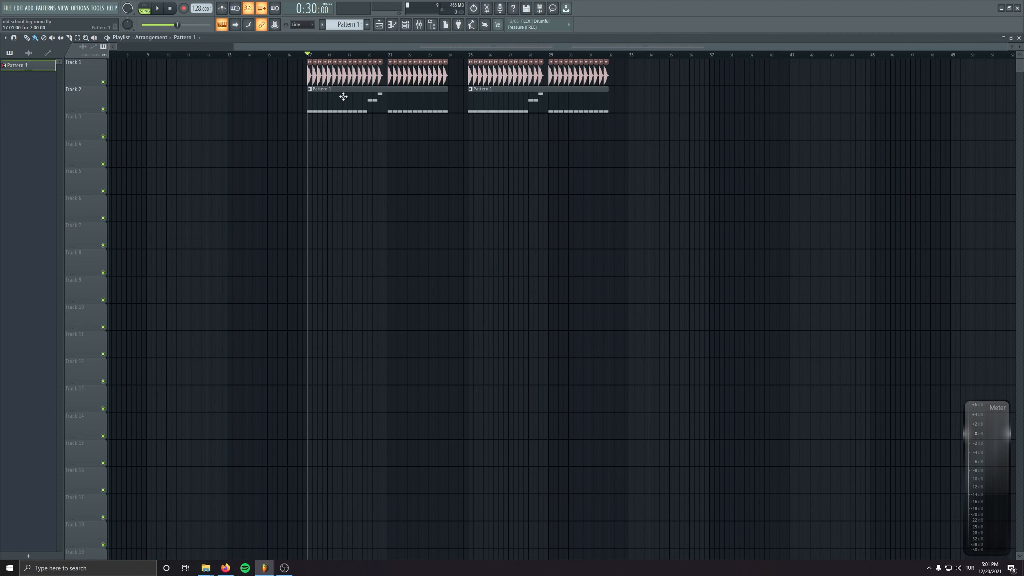
- Raise the Comp macro of the Sub Bass FLEX close to maximum while auditioning it with the kick
left_click(407, 26)
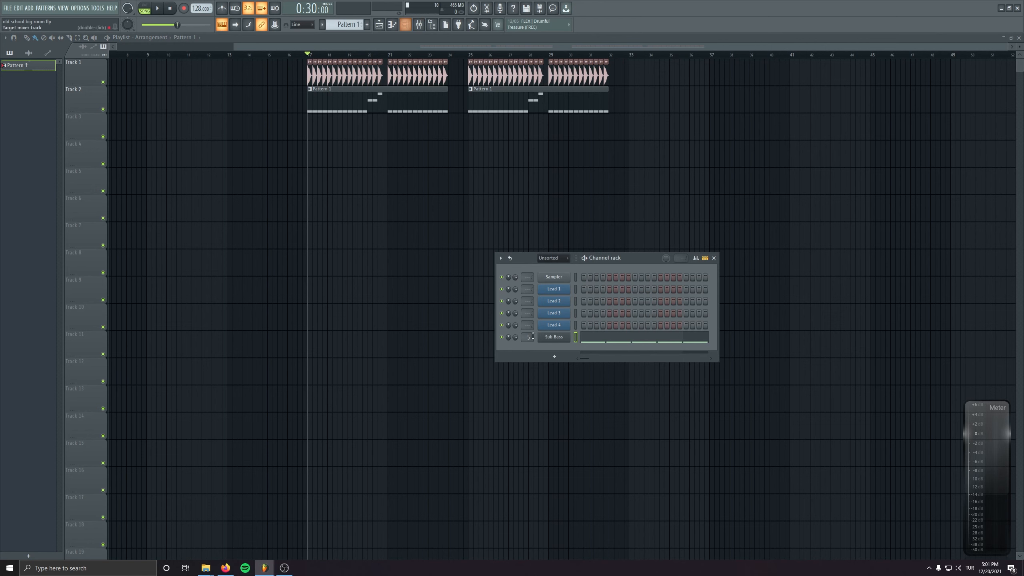
left_click(553, 337)
left_click_drag(324, 355, 232, 239)
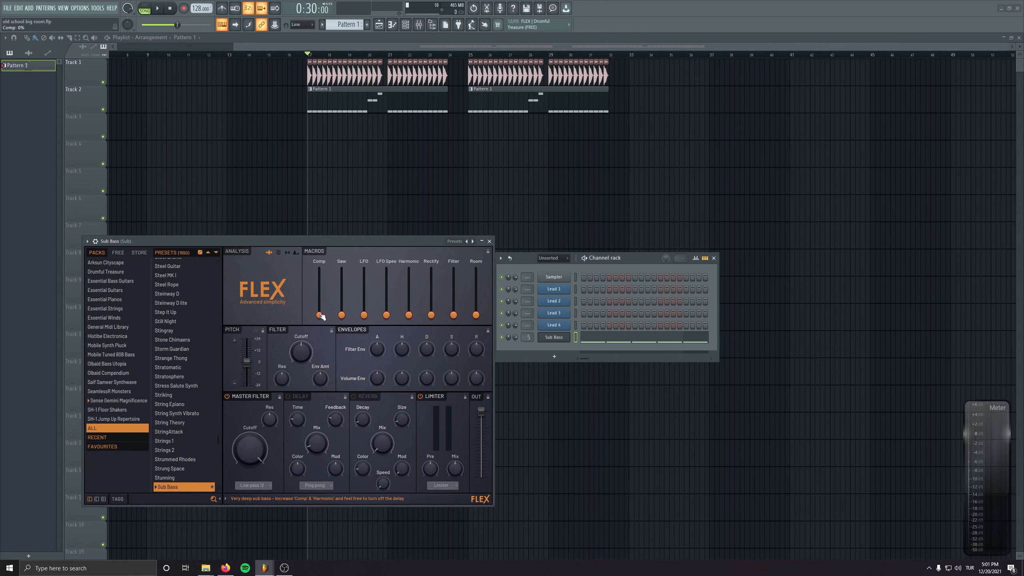
left_click_drag(321, 287, 322, 273)
key("space")
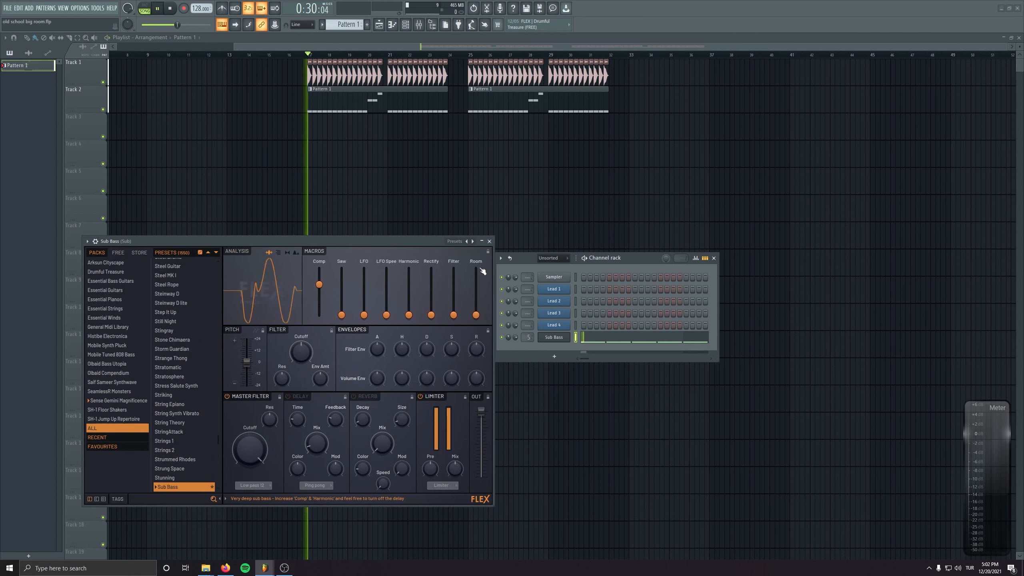
key("space")
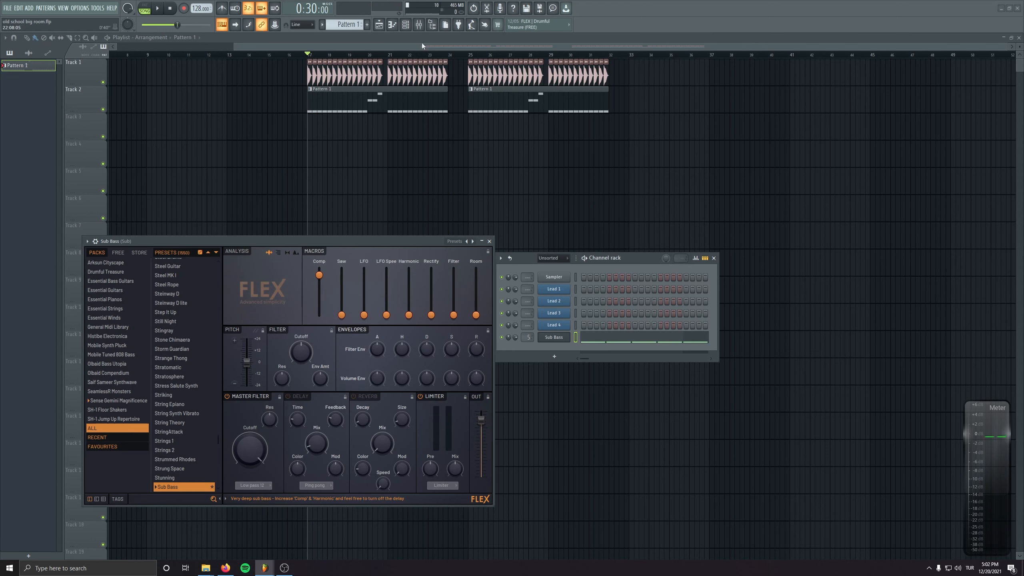
- Show the mixer and lower the Sub Bass FLEX output volume to about 68% during playback
key("F9")
key("space")
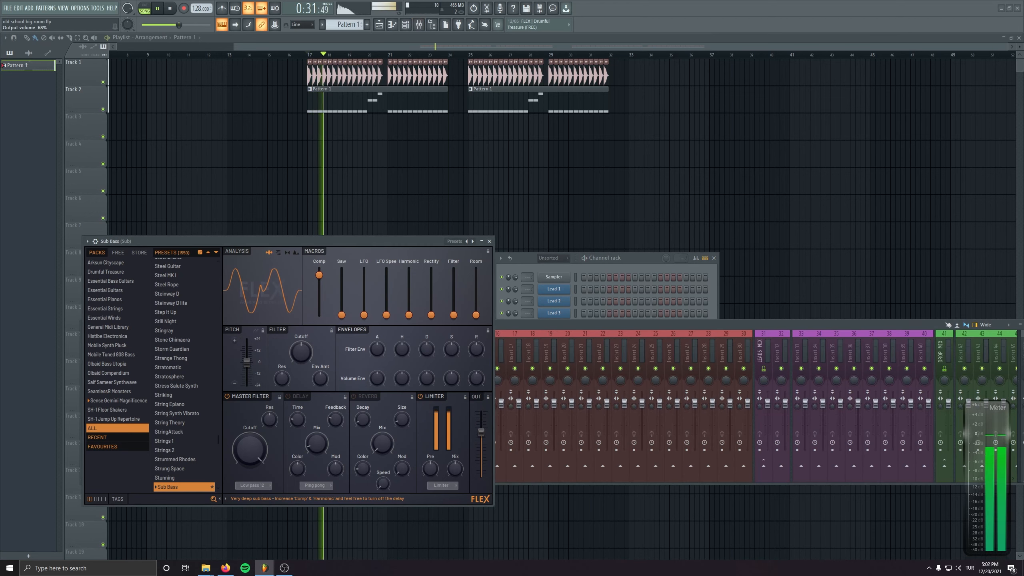
key("space")
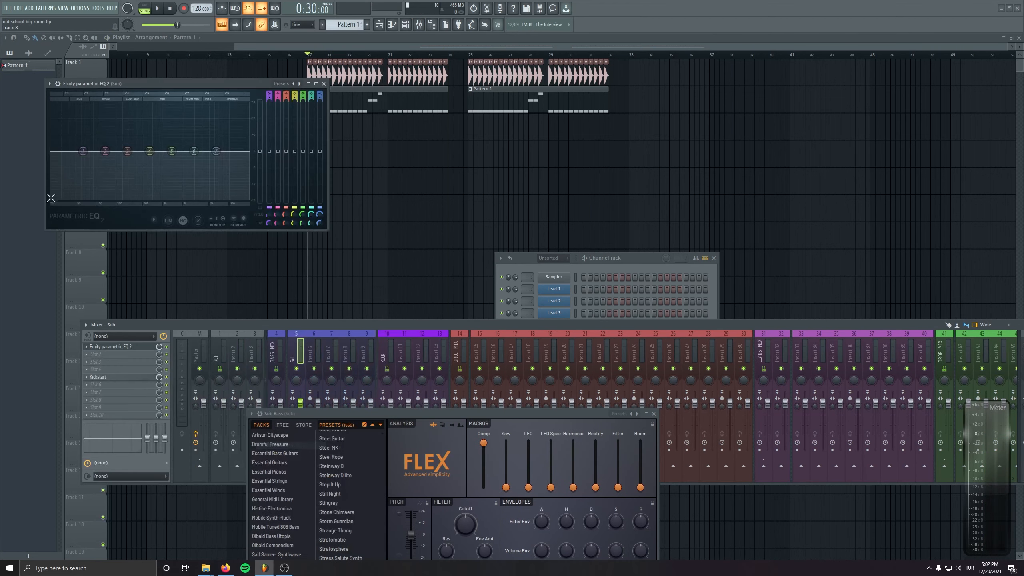
- Load the 20Hz + 18kHz cut preset in the Sub track's Fruity parametric EQ 2 and pull its high cut down to the bass range
left_click(52, 84)
mouse_move(80, 112)
left_click(186, 192)
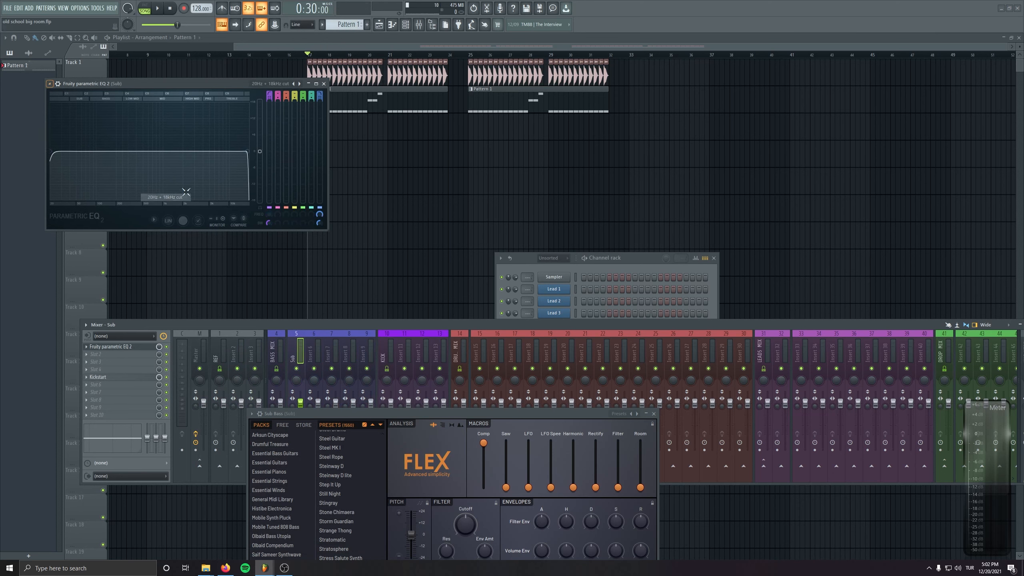
left_click_drag(248, 152, 117, 151)
key("space")
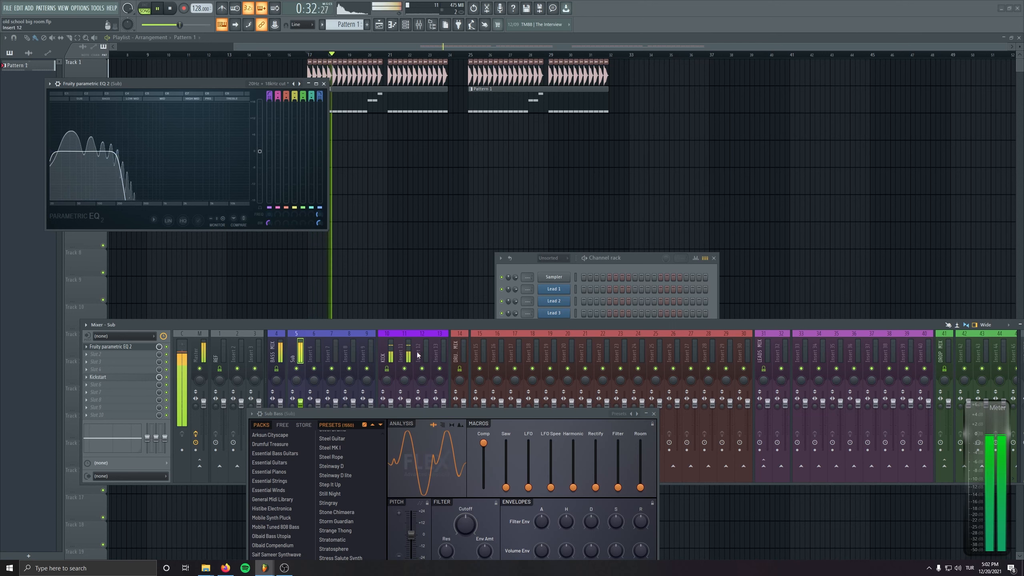
- Move the mixer clear of the FLEX window and raise the Comp macro fully and the Saw macro to 100% during playback
left_click_drag(408, 326, 408, 256)
key("space")
key("space")
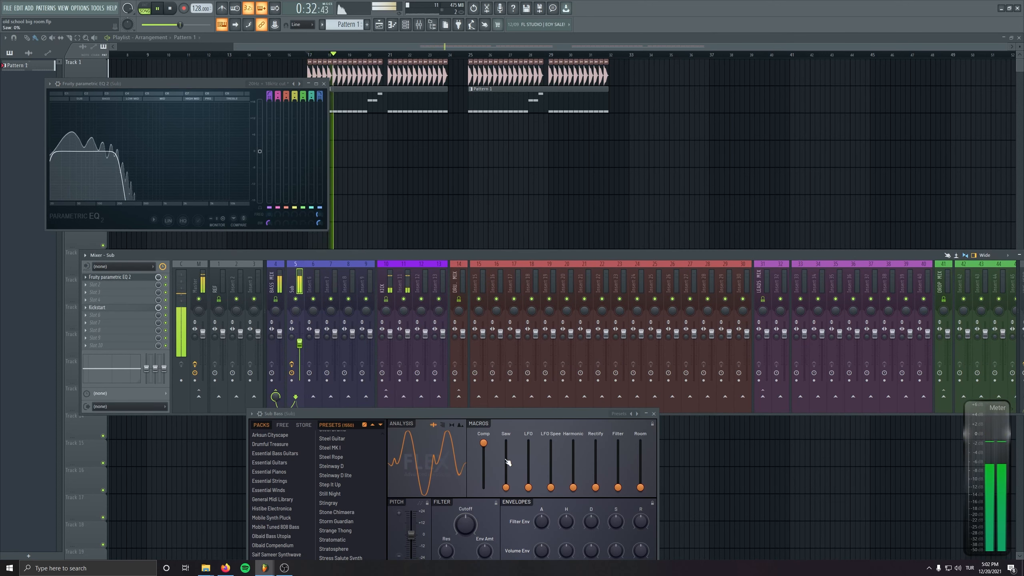
mouse_move(484, 444)
left_mouse_down()
mouse_move(484, 488)
mouse_move(483, 442)
left_mouse_up()
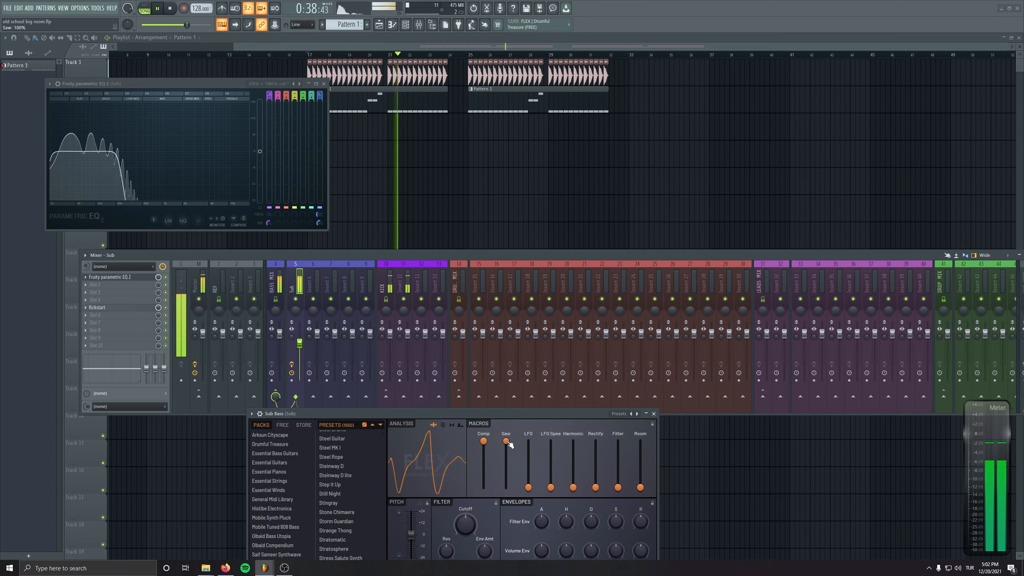
- Raise the Harmonics macro of the Sub Bass FLEX fully while auditioning it with the kick
key("space")
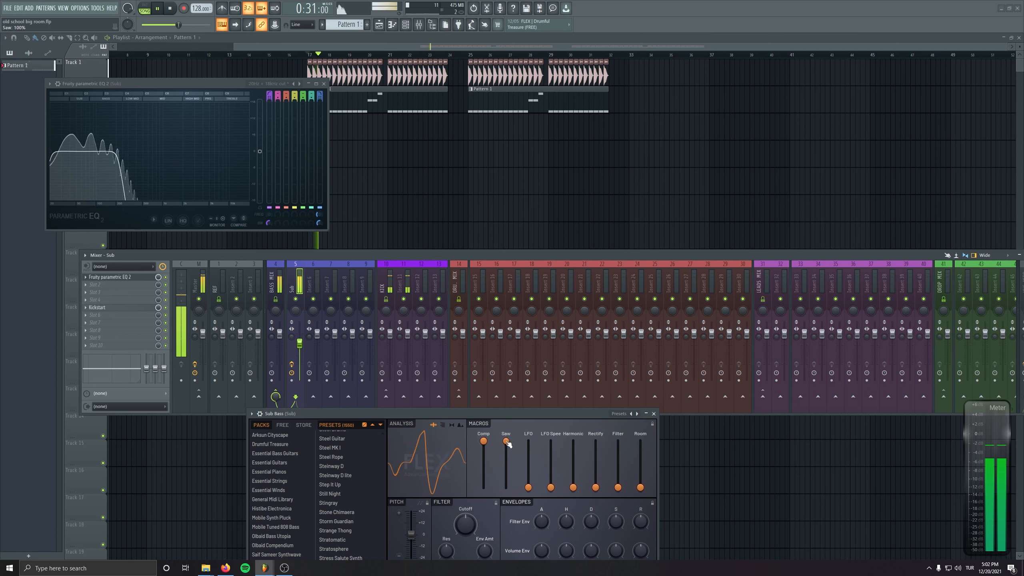
mouse_move(505, 441)
left_mouse_down()
mouse_move(507, 488)
mouse_move(506, 439)
left_mouse_up()
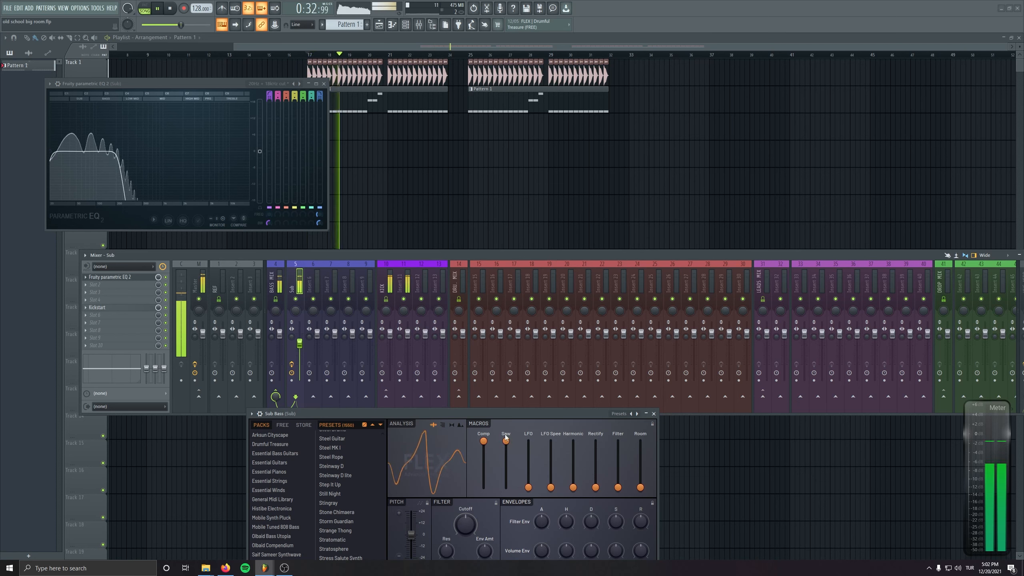
key("space")
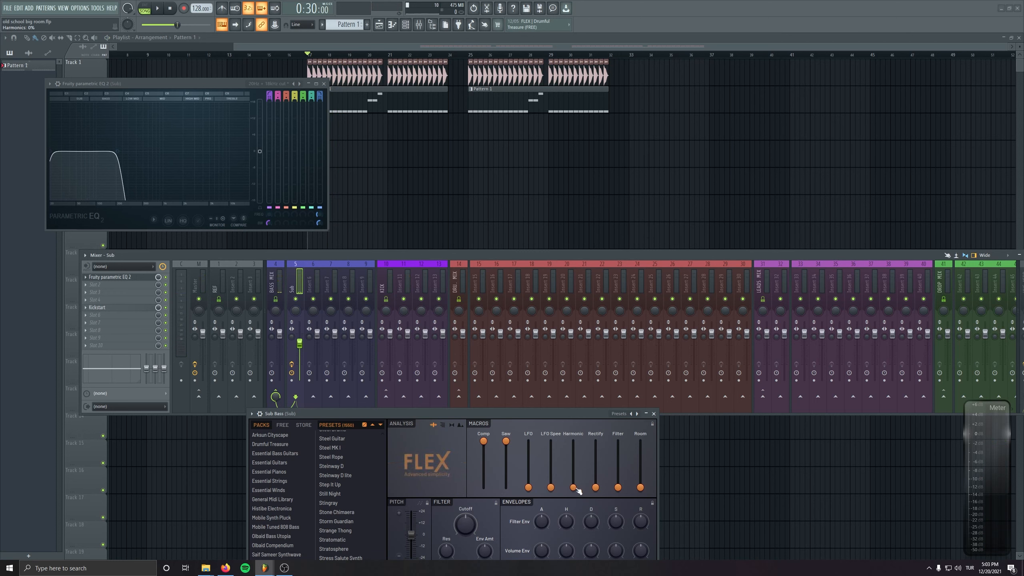
key("space")
left_click_drag(573, 487, 573, 441)
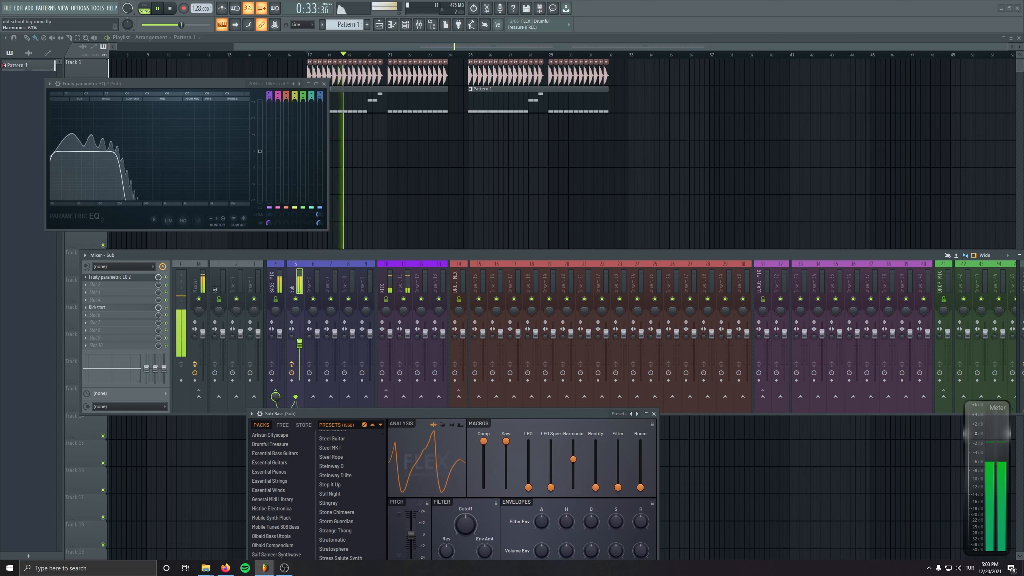
key("space")
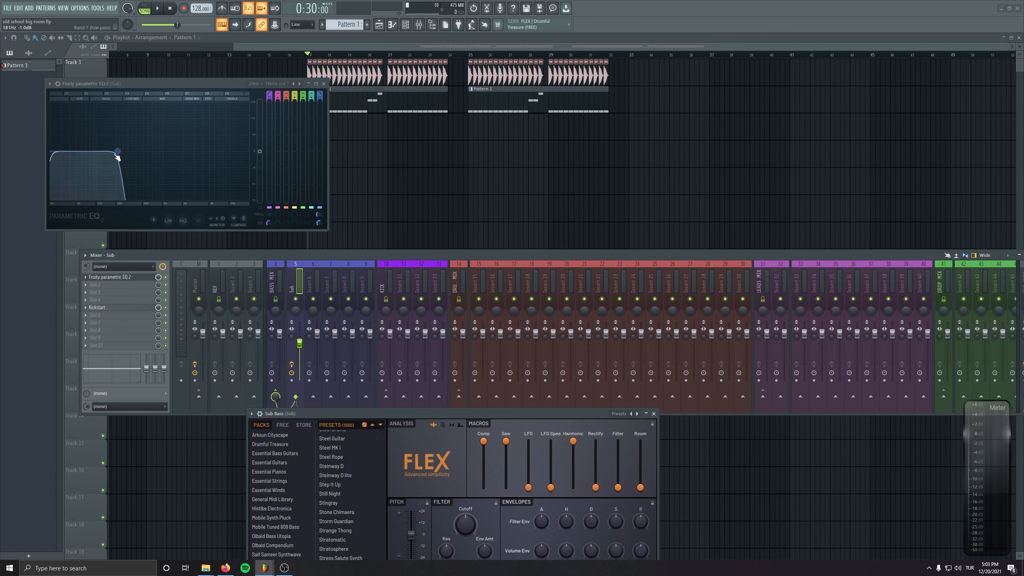
- Fine-tune the high cut in the Sub track's Fruity parametric EQ 2 to about 189 Hz during playback
left_click_drag(118, 151, 116, 151)
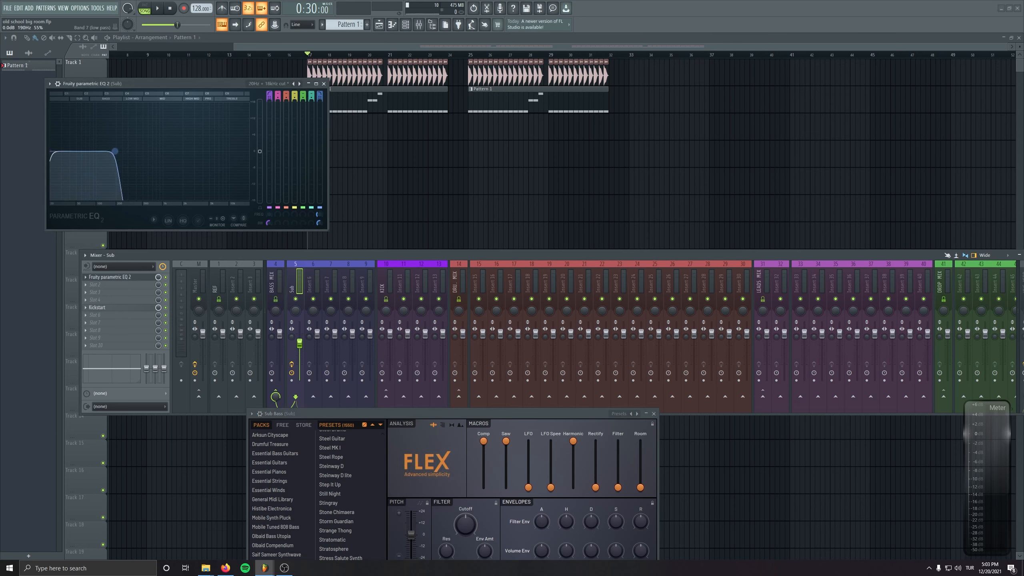
key("space")
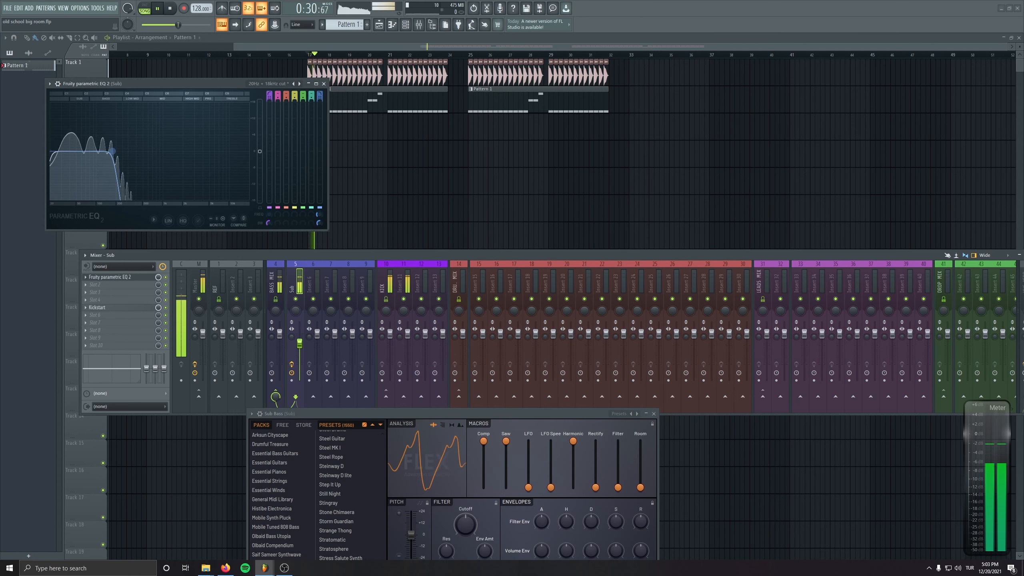
left_click_drag(113, 151, 116, 152)
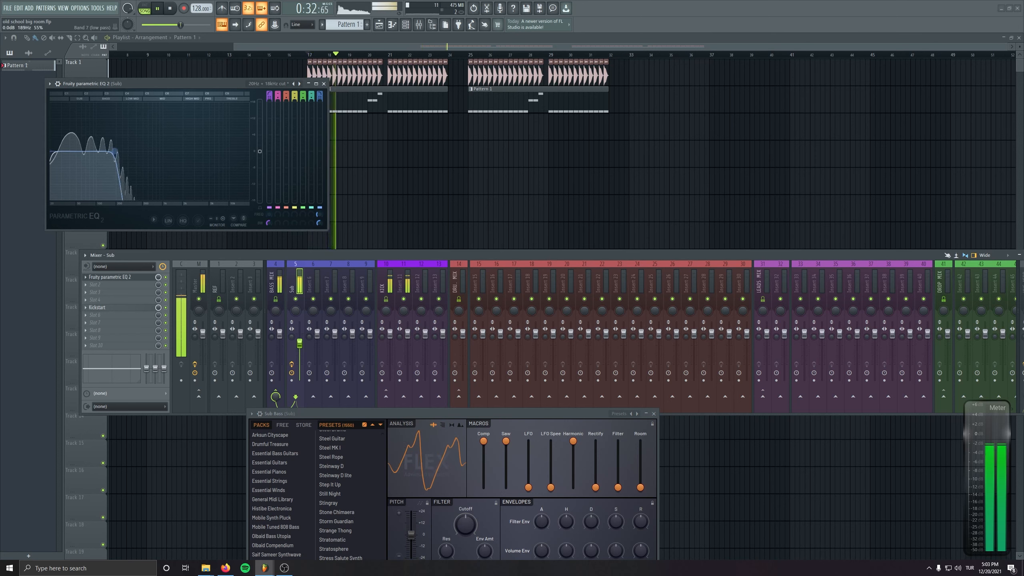
key("space")
- Open LFOTool on the Master track, flatten its curve along the bottom, move it aside and close the Sub track's EQ
left_click(189, 265)
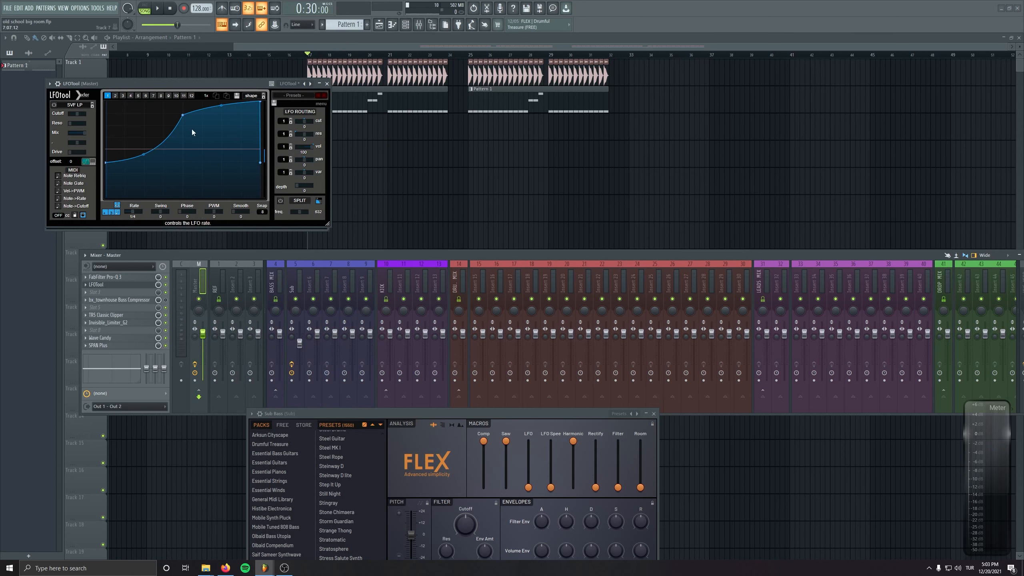
left_click_drag(183, 114, 192, 197)
left_click_drag(260, 103, 260, 197)
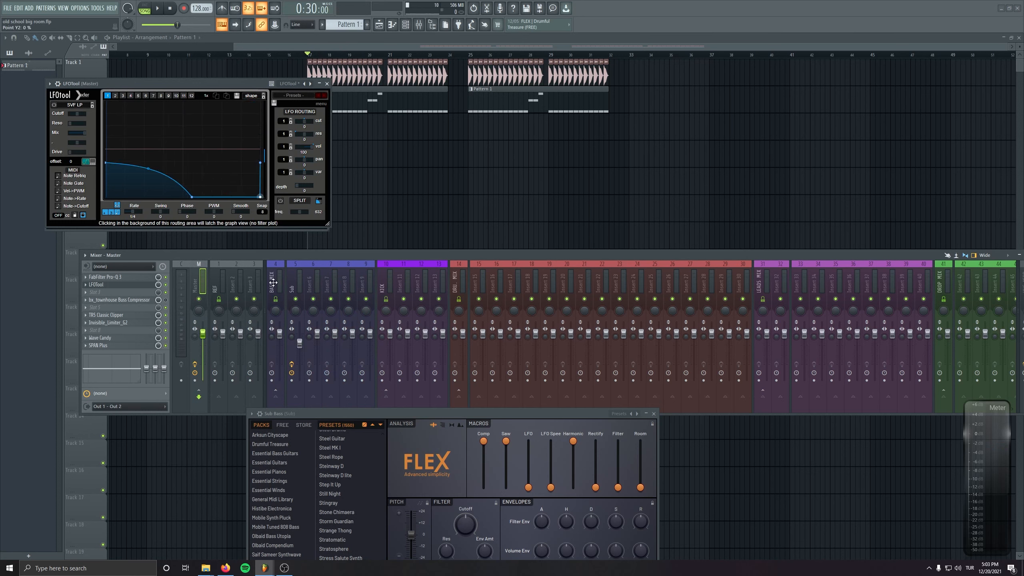
left_click_drag(107, 162, 106, 197)
left_click_drag(216, 89, 691, 192)
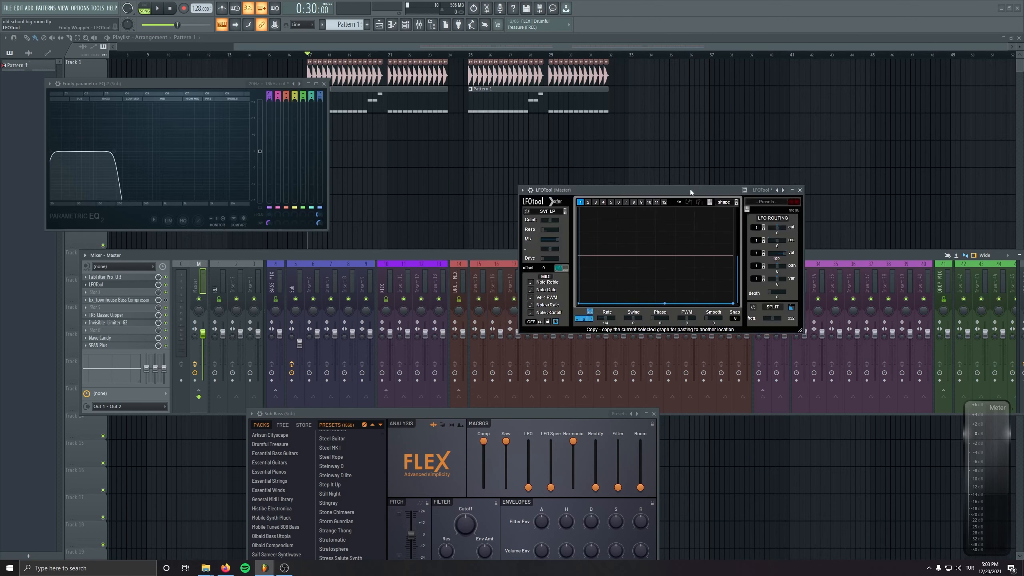
left_click(323, 84)
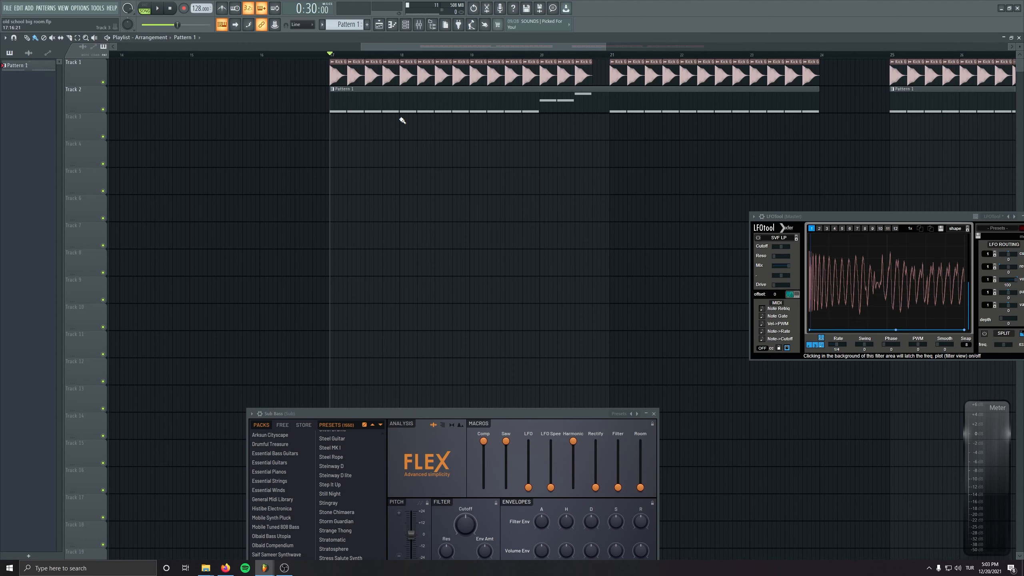
- Shorten all the Kick G clips on Track 1 to roughly one step each
scroll(279, 144, "up", 5)
left_click(328, 64)
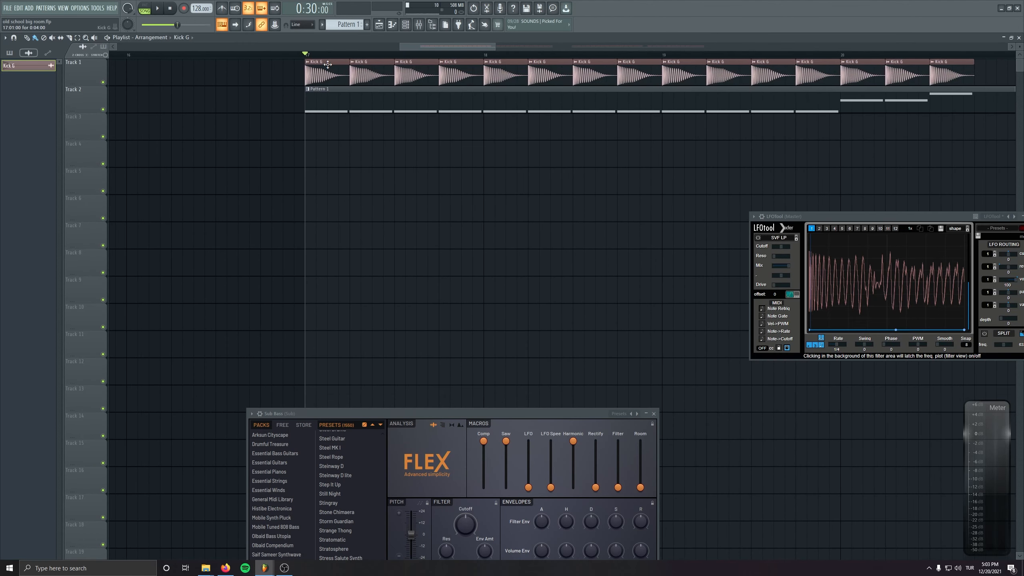
double_click(327, 64)
left_click(287, 104)
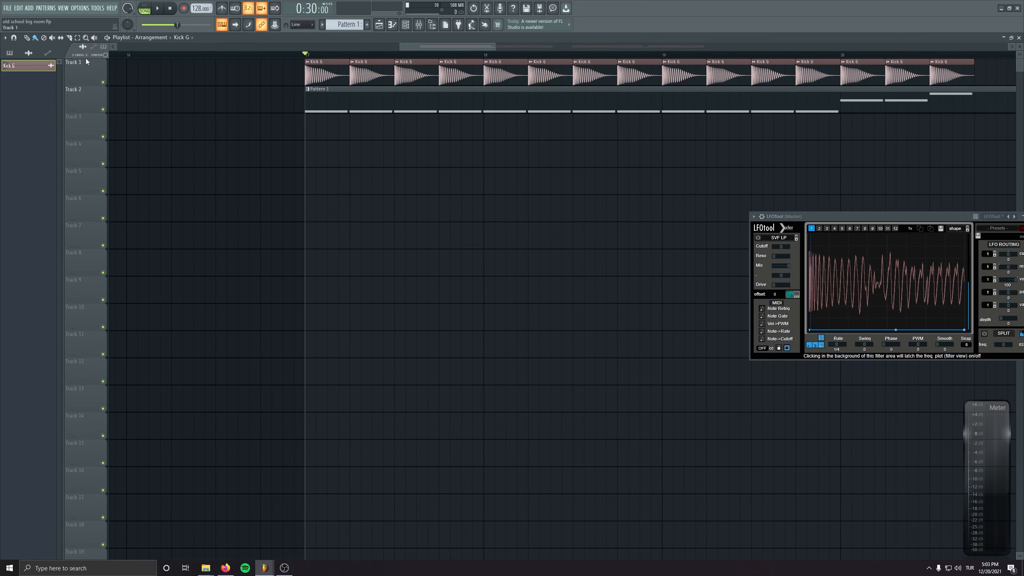
scroll(314, 130, "up", 3)
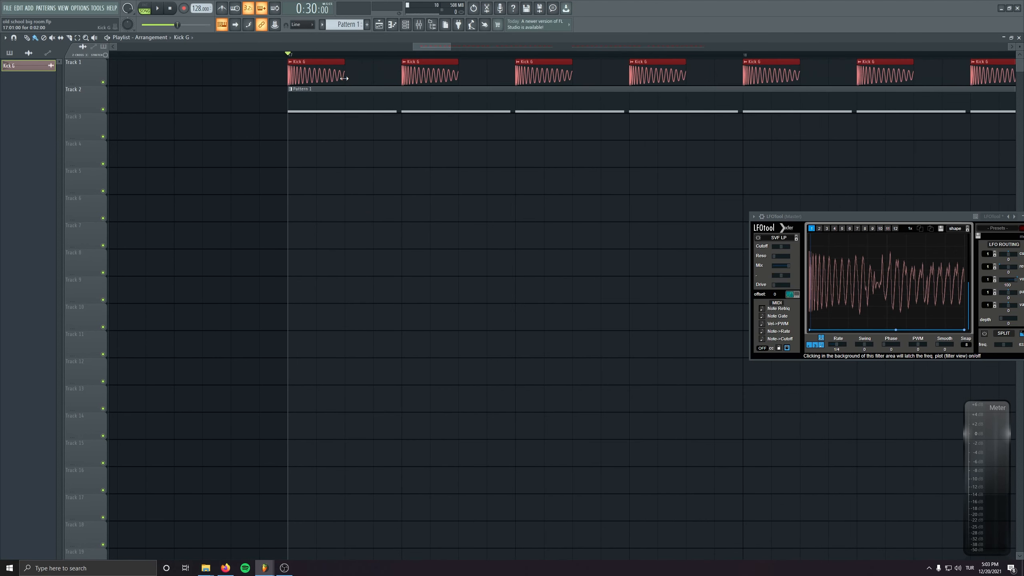
scroll(363, 157, "up", 2)
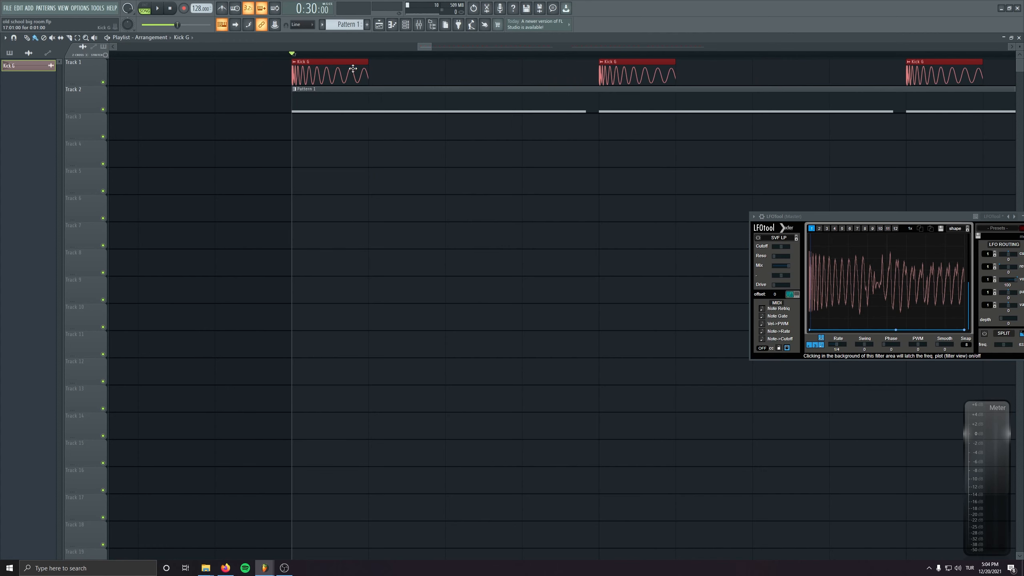
- Change the Kick G clip's declicking mode so its cut end fades out, and lengthen the clips slightly during playback
double_click(365, 73)
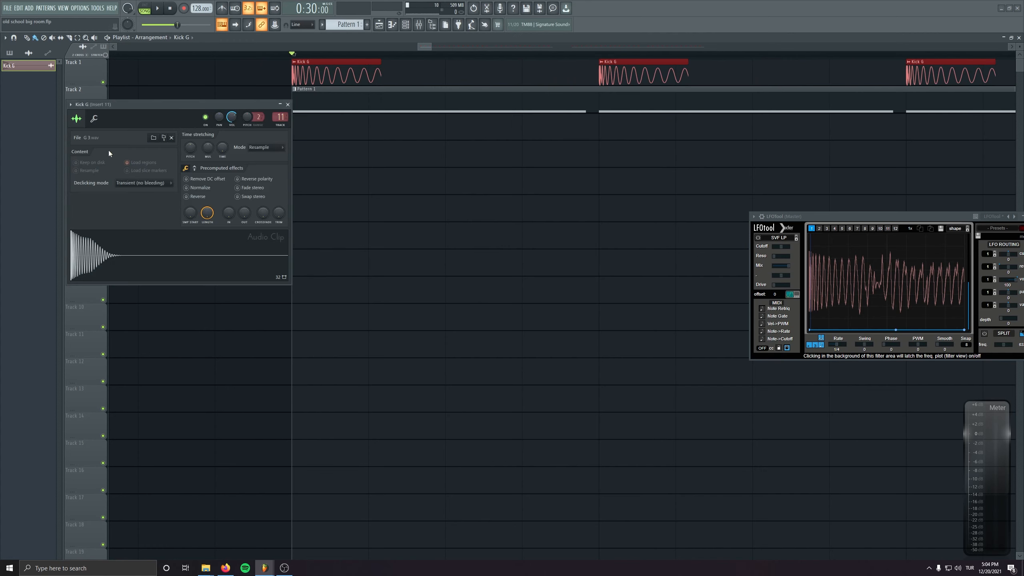
left_click(165, 185)
left_click(163, 214)
key("space")
left_click(288, 105)
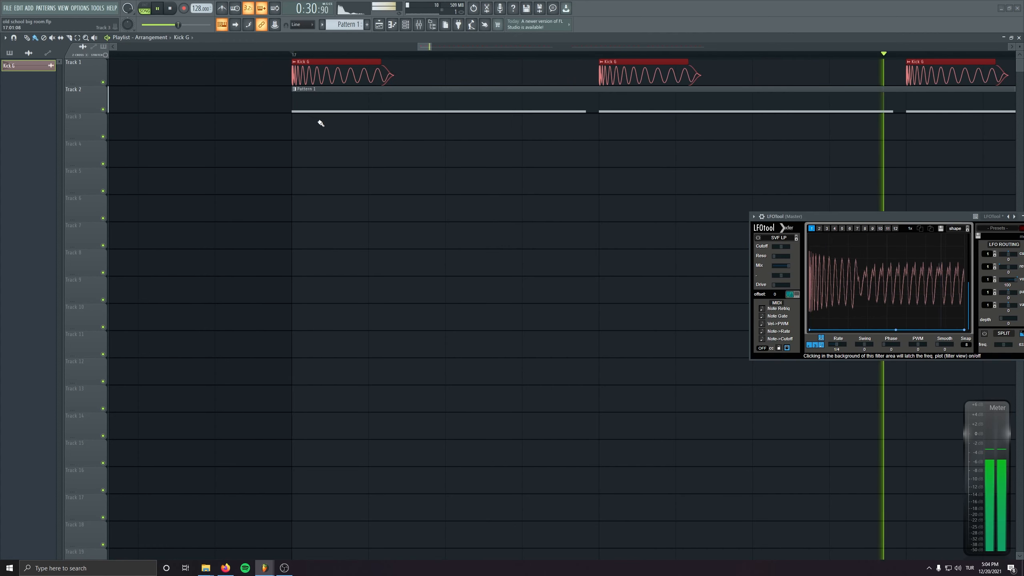
left_click_drag(380, 77, 384, 78)
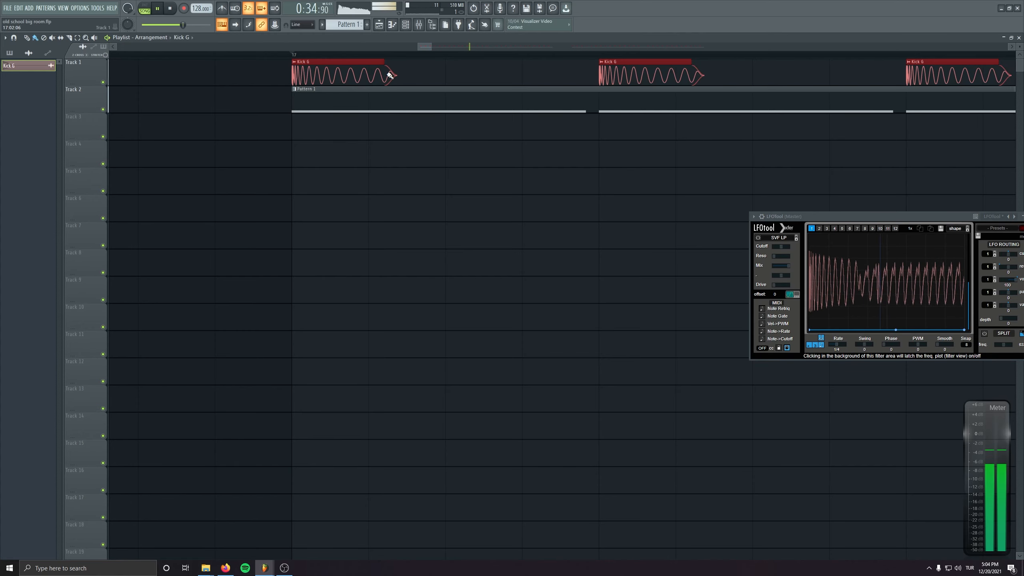
key("space")
- Boost the low and high bands in Insert 11's Fruity parametric EQ 2 during playback, with band 2 at 2.6 dB and 136 Hz
key("F9")
left_click_drag(138, 42, 280, 242)
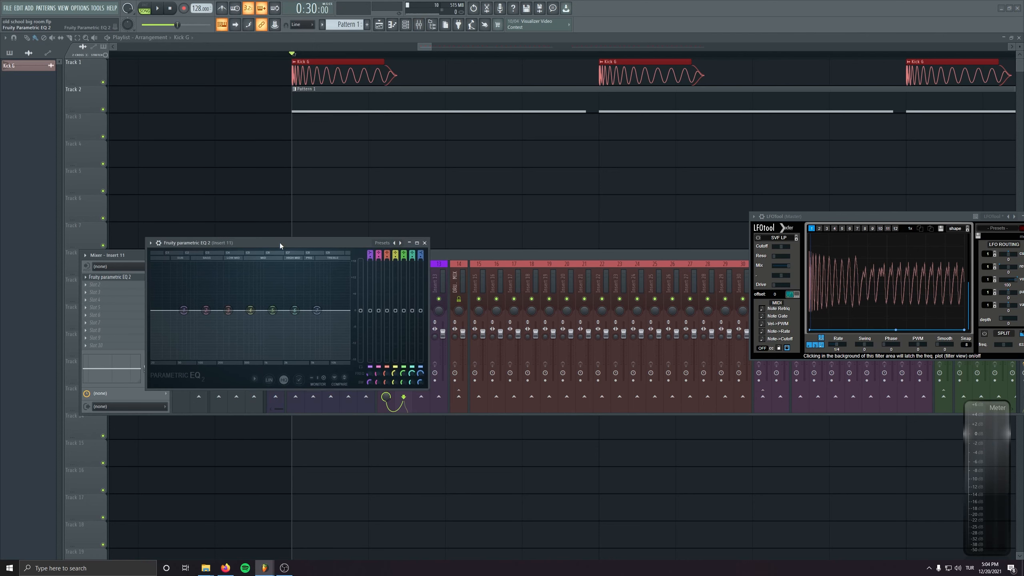
key("space")
mouse_move(370, 310)
left_mouse_down()
mouse_move(378, 295)
mouse_move(421, 307)
mouse_move(370, 300)
mouse_move(378, 302)
left_mouse_up()
key("space")
key("space")
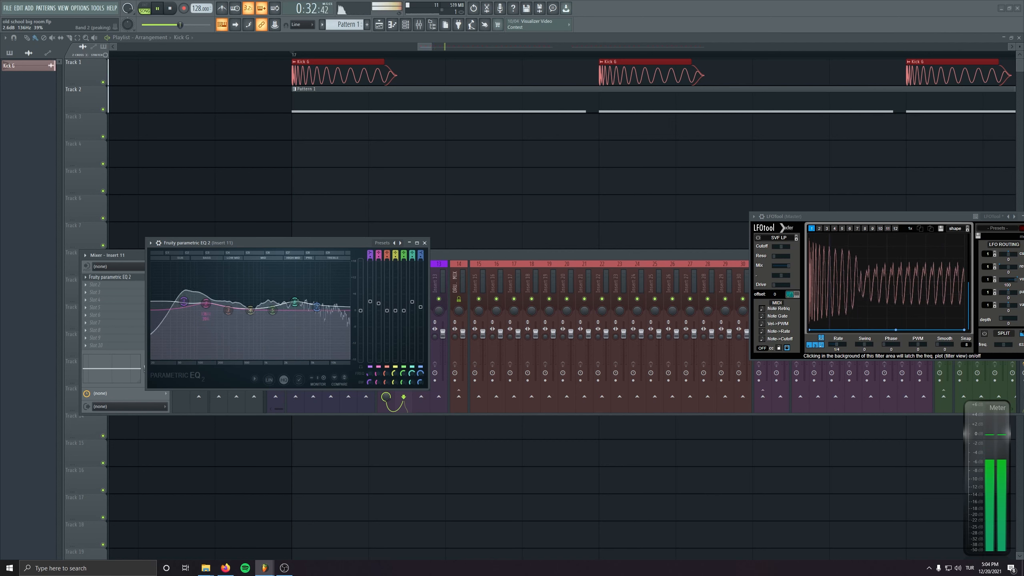
left_click(425, 242)
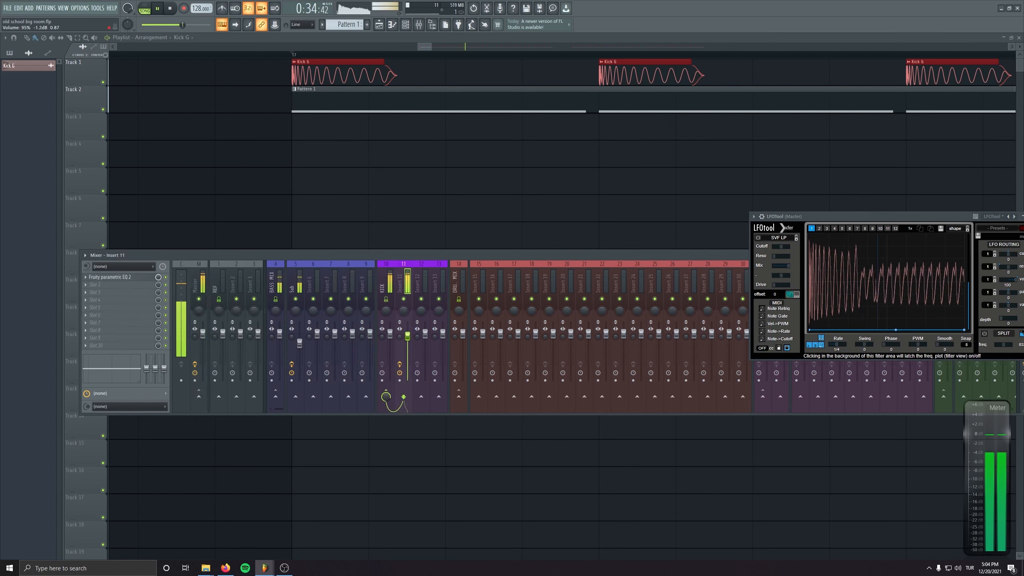
- Set the kick's mixer volume on Insert 11 to about 95% during playback and select Pattern 1
left_click_drag(407, 337, 408, 335)
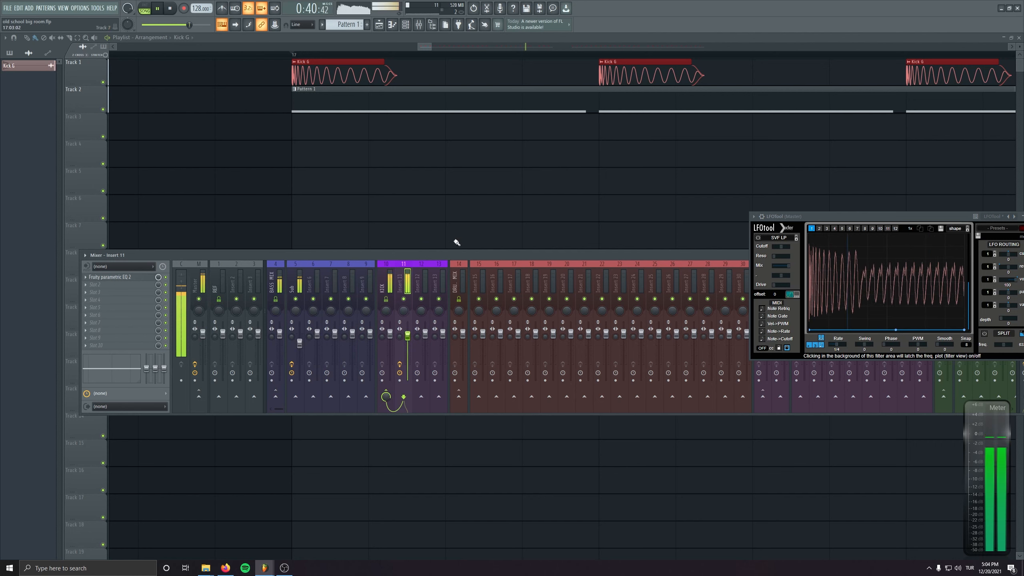
key("space")
double_click(397, 98)
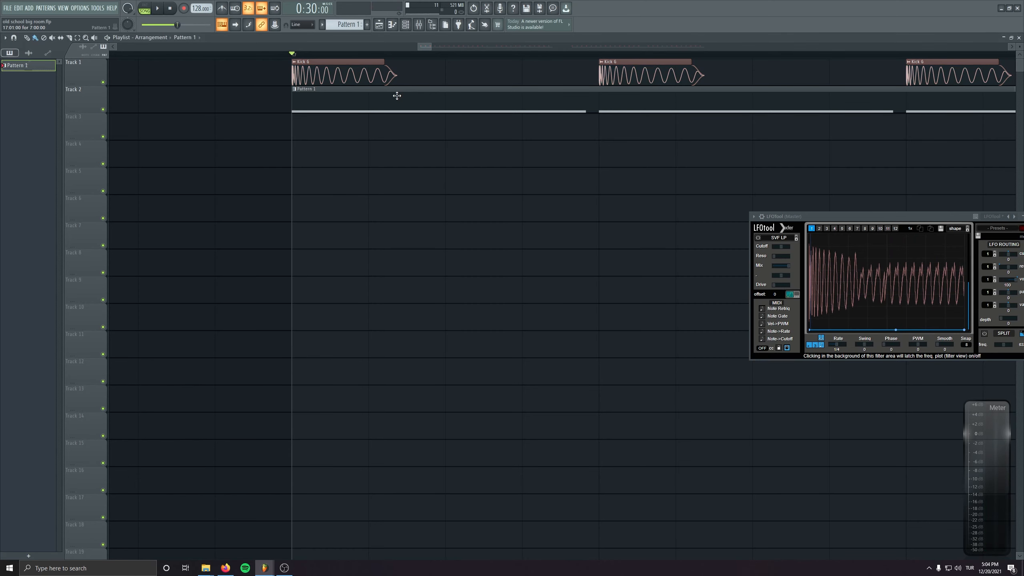
key("Escape")
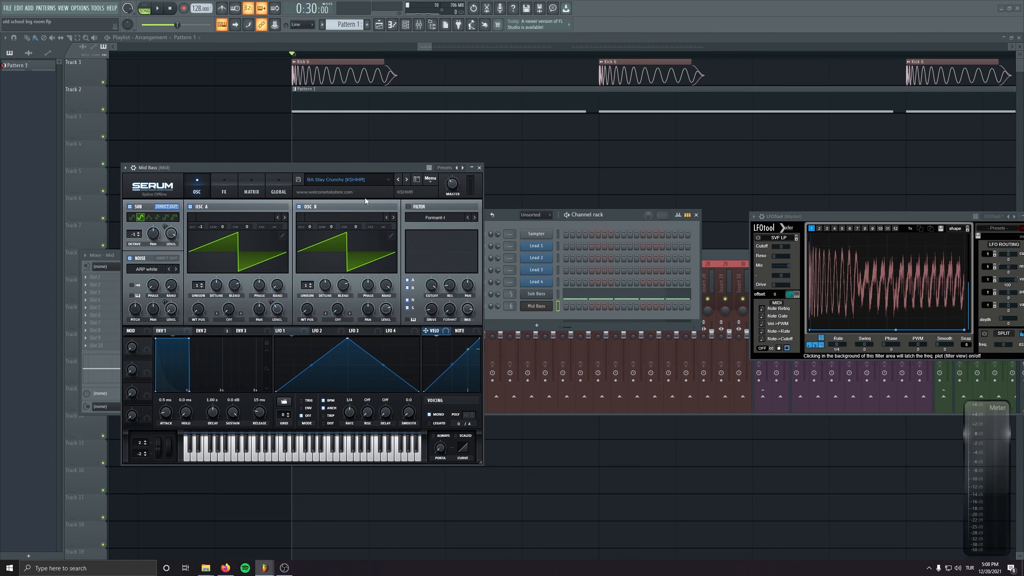
- Reposition the Mid Bass Serum window and audition the BA Stay Crunchy [KSHMR] preset with test notes
left_click_drag(338, 167, 343, 181)
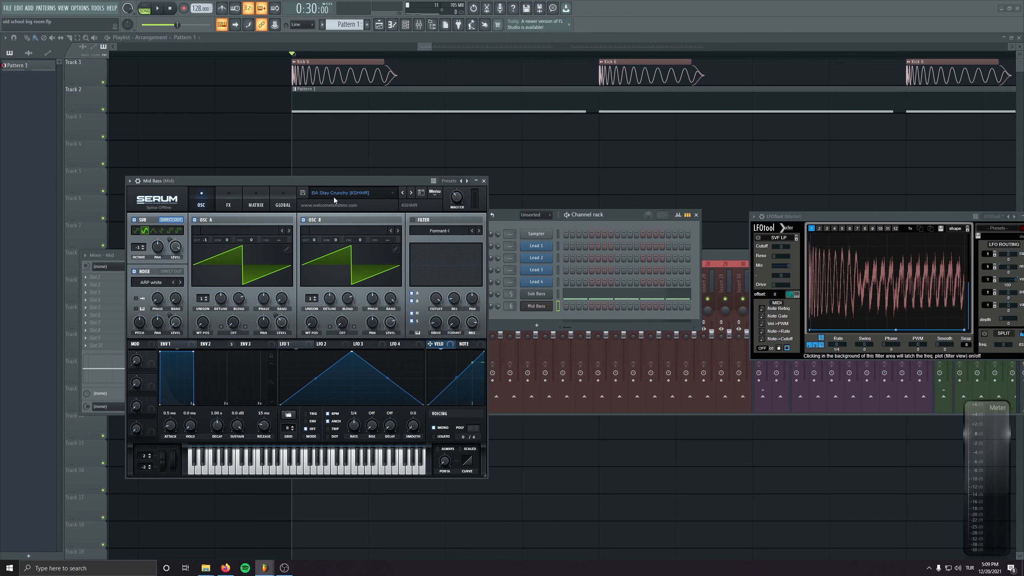
left_click_drag(367, 178, 374, 169)
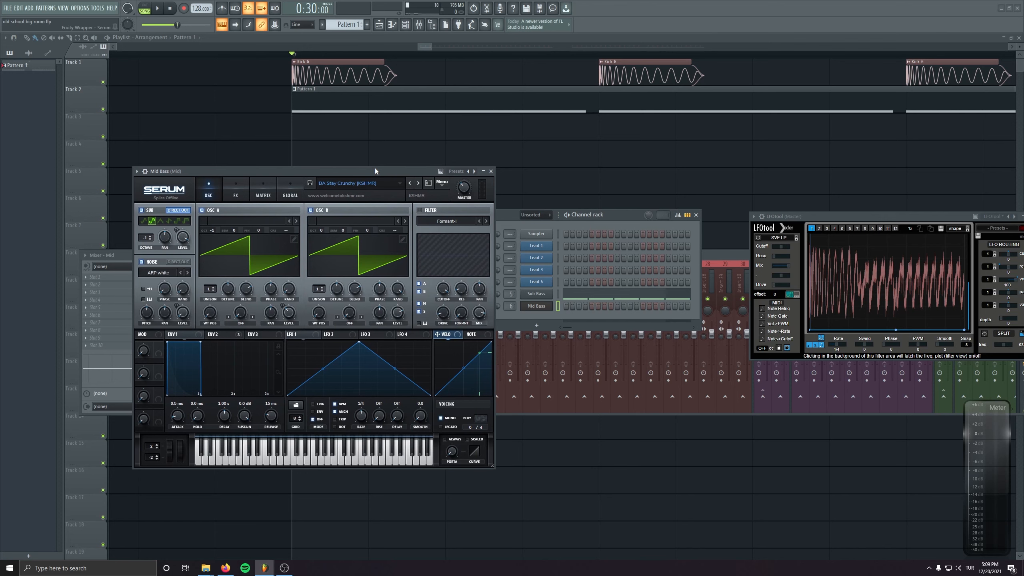
key("x")
key("x")
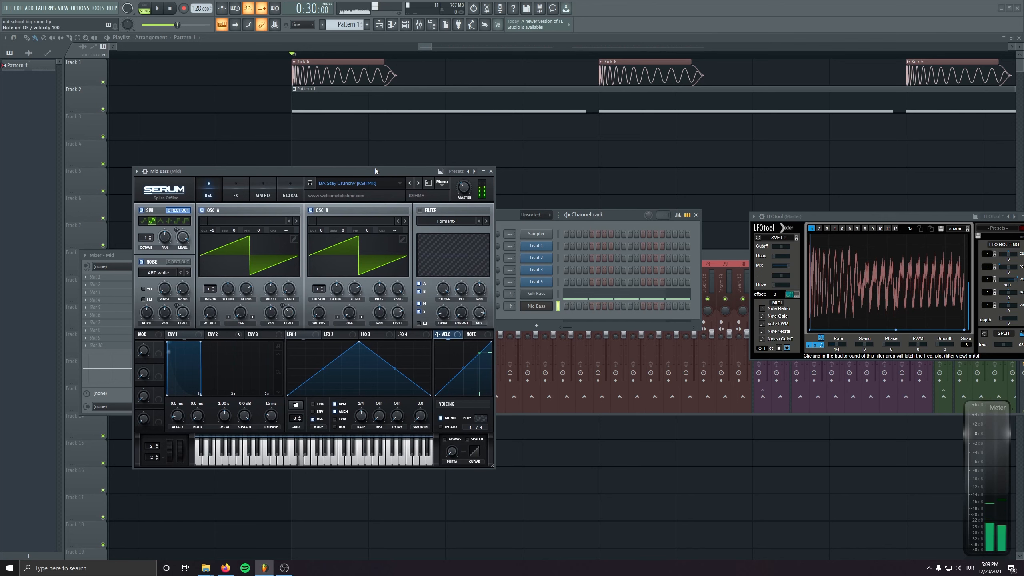
- Raise the Mid track's mixer volume level with the neighbouring tracks while playing test notes, with Serum moved clear of the mixer
left_click_drag(374, 169, 431, 398)
key("x")
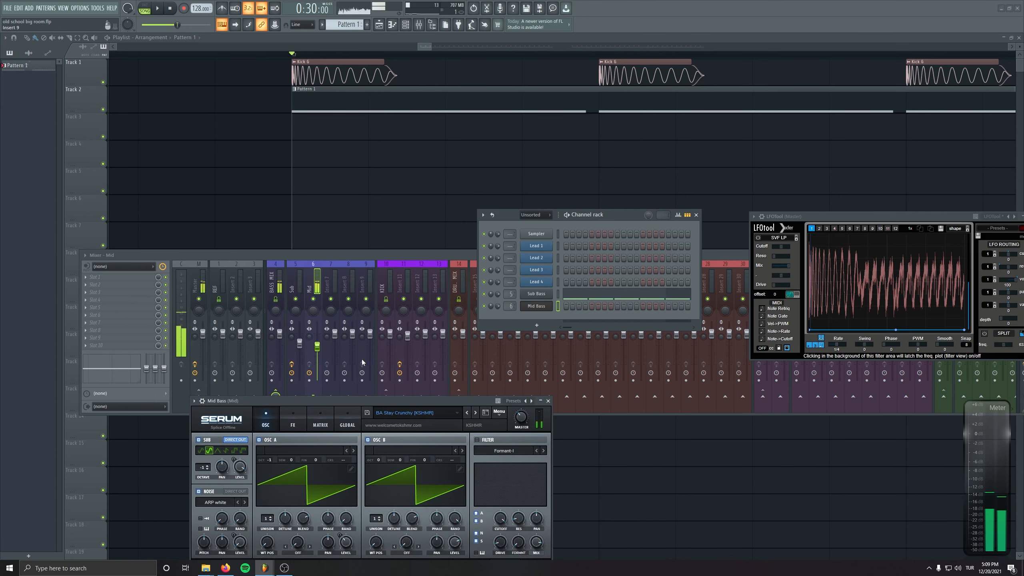
left_click(314, 351)
key("x")
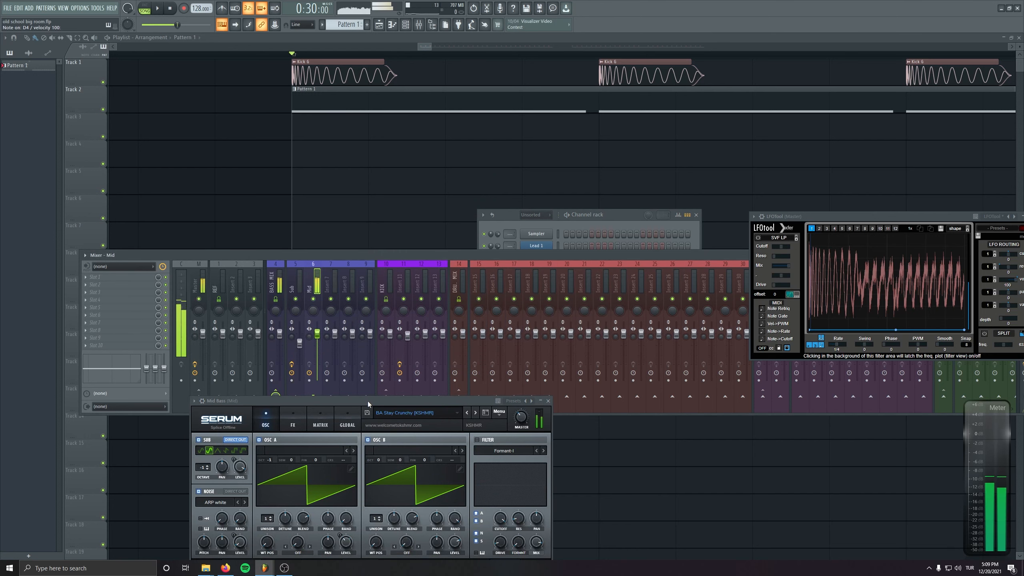
left_click_drag(368, 401, 303, 112)
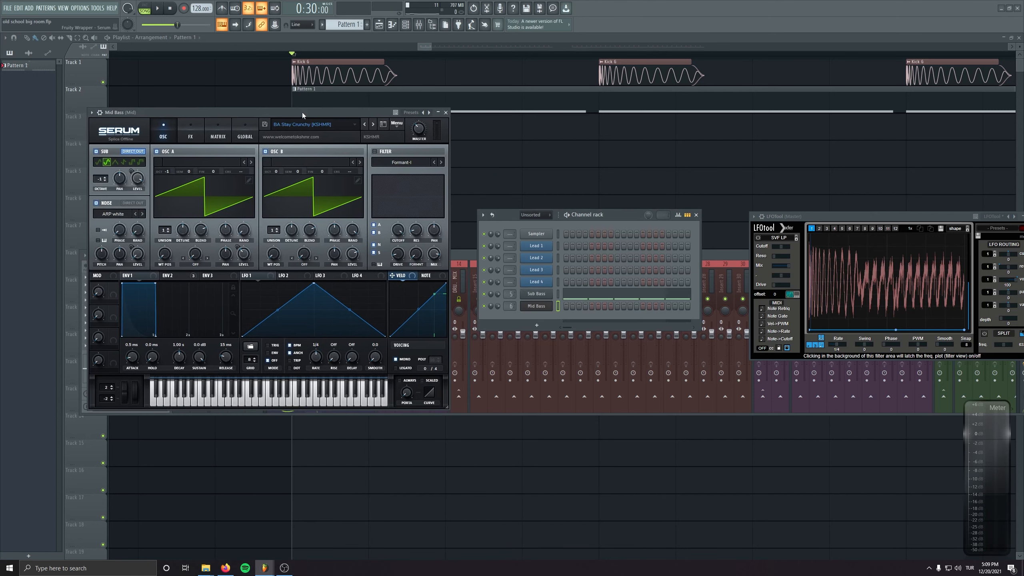
- Try OSC B's random phase at 0% in the Mid Bass Serum and set it to 100%
left_click_drag(354, 234, 362, 297)
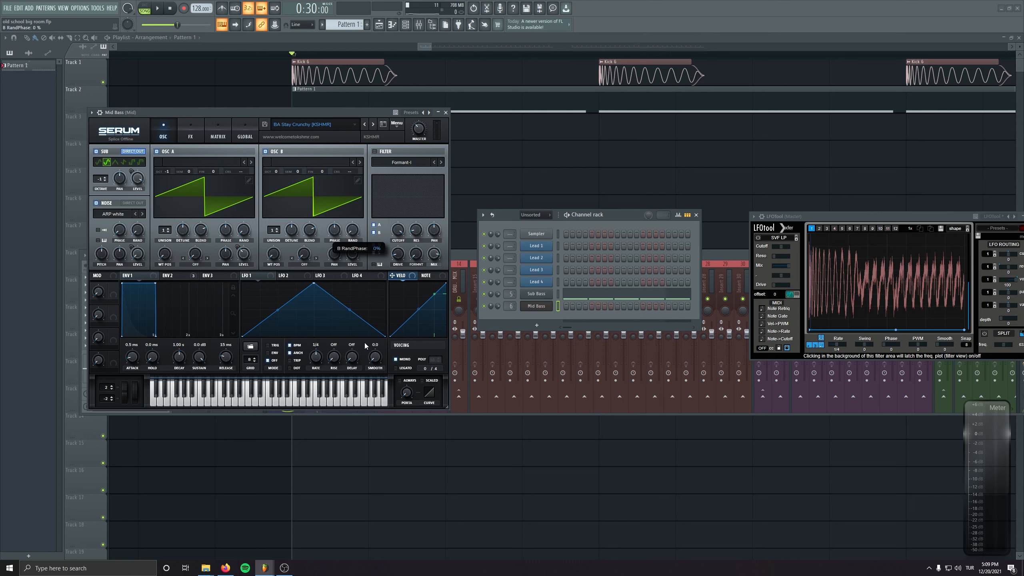
left_click_drag(354, 235, 354, 139)
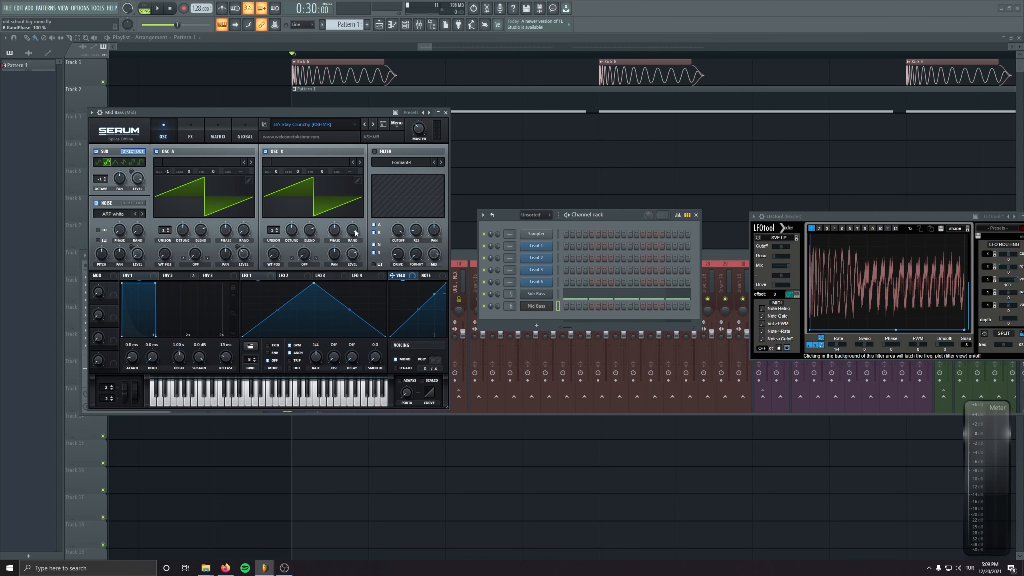
- Copy the Sub Bass notes into the Mid Bass channel and play both basses with the kick
left_click_drag(264, 112, 285, 116)
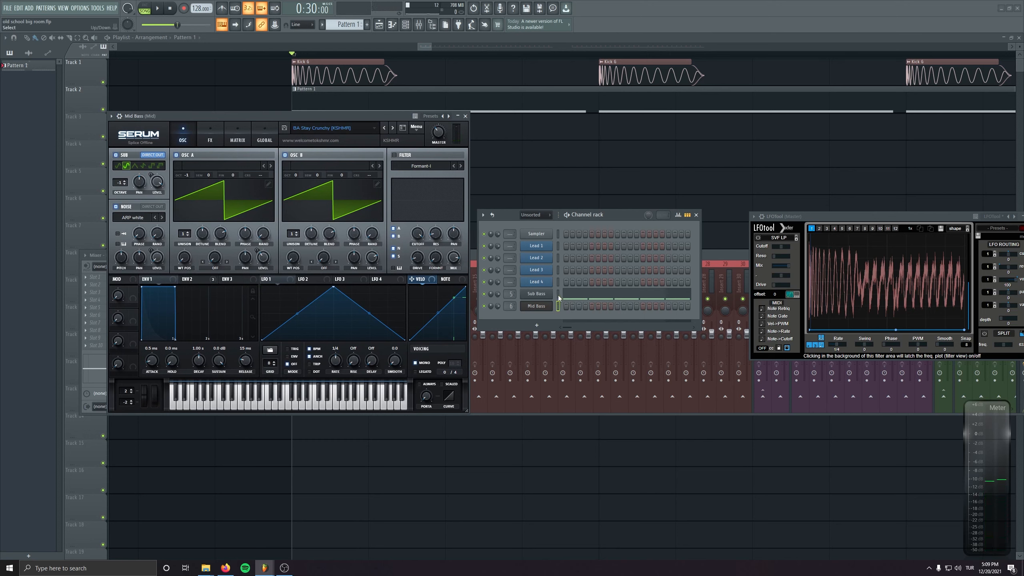
left_click(559, 307)
key("space")
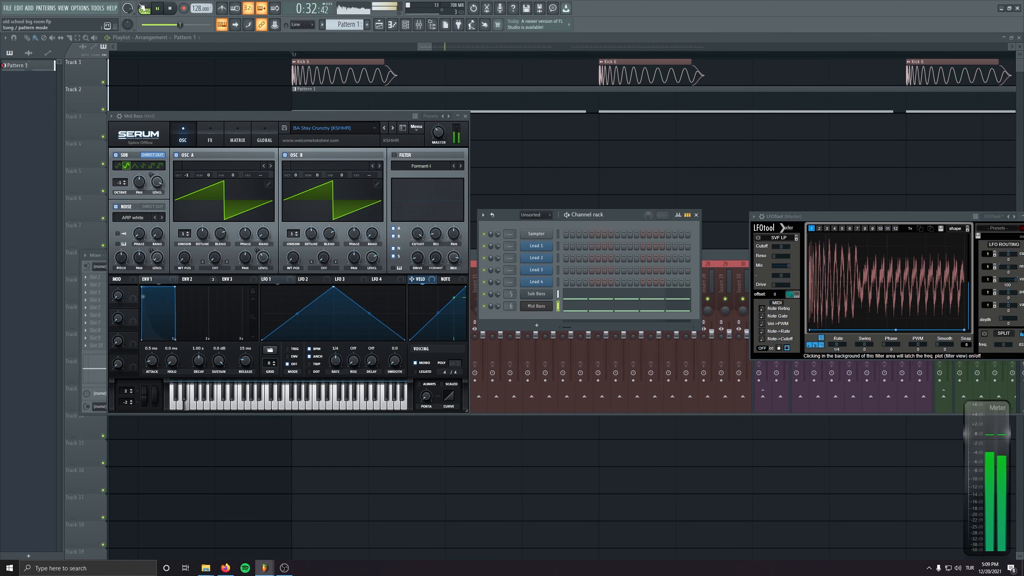
- Copy the Sub track's Kickstart and Fruity Parametric EQ 2 effects onto the Mid mixer track
key("space")
key("Escape")
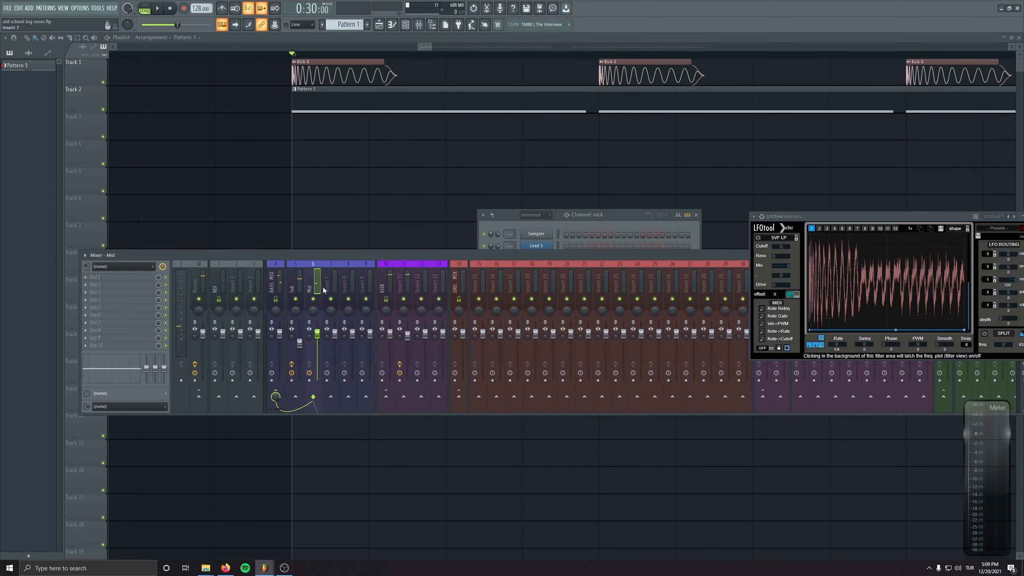
left_click(296, 289)
left_click(87, 307)
left_click_drag(109, 352, 308, 273)
left_click(85, 277)
left_click_drag(103, 322, 310, 282)
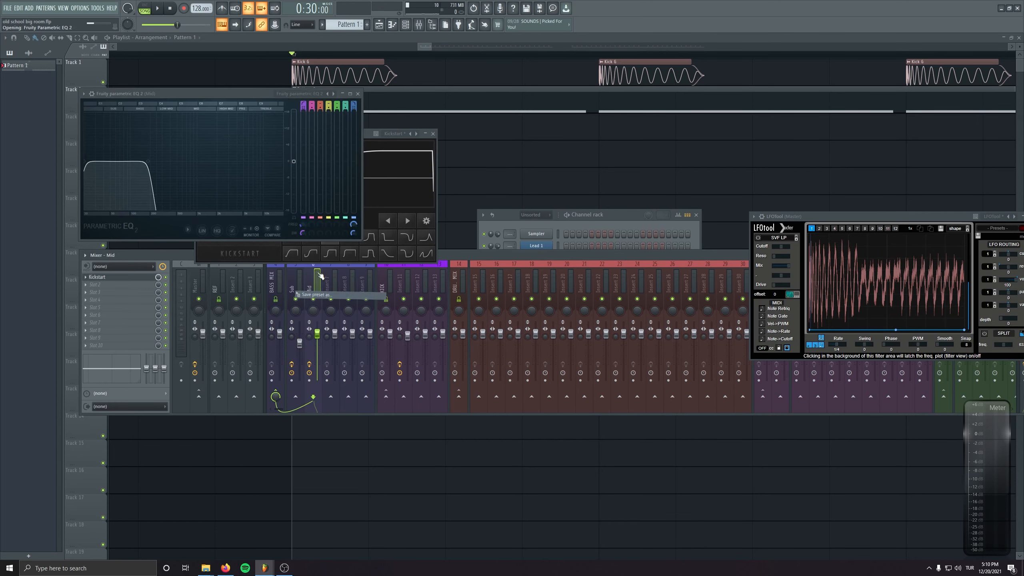
- Reshape the copied EQ on the Mid track into a low cut near 184 Hz with a softened high-end roll-off
left_click(150, 159, "alt")
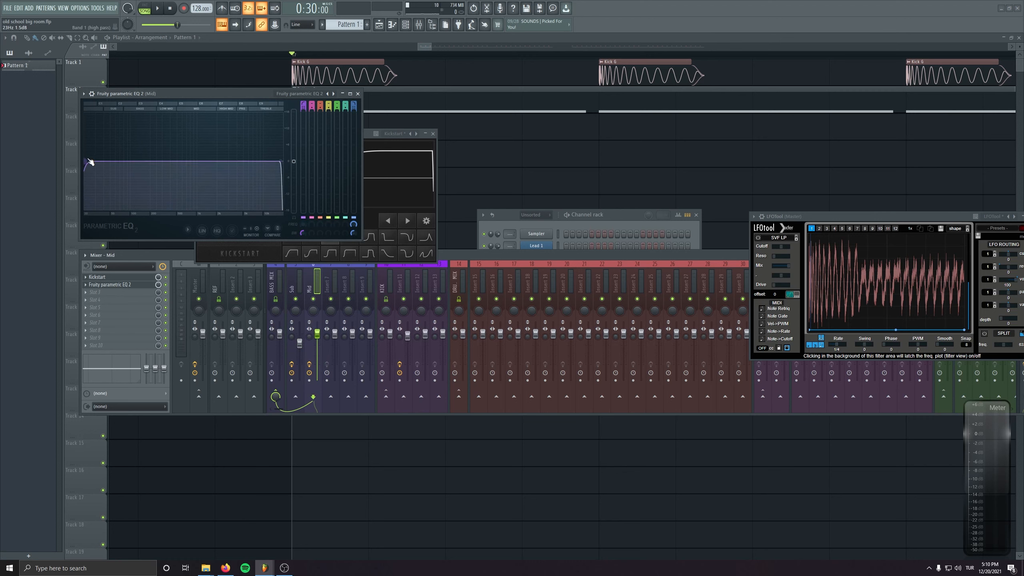
left_click_drag(91, 162, 142, 161)
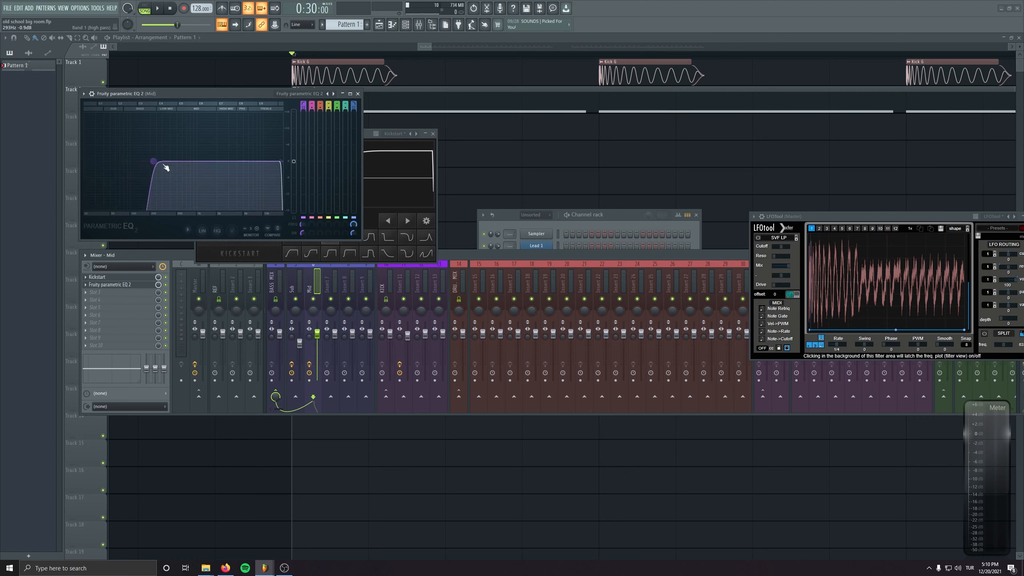
key("space")
left_click_drag(153, 161, 148, 162)
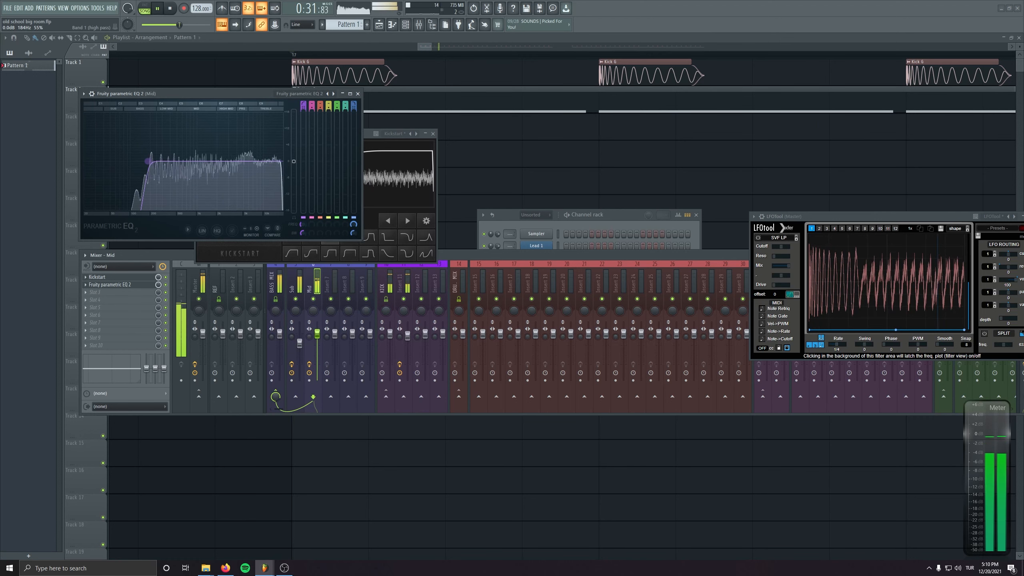
left_click_drag(279, 162, 263, 161)
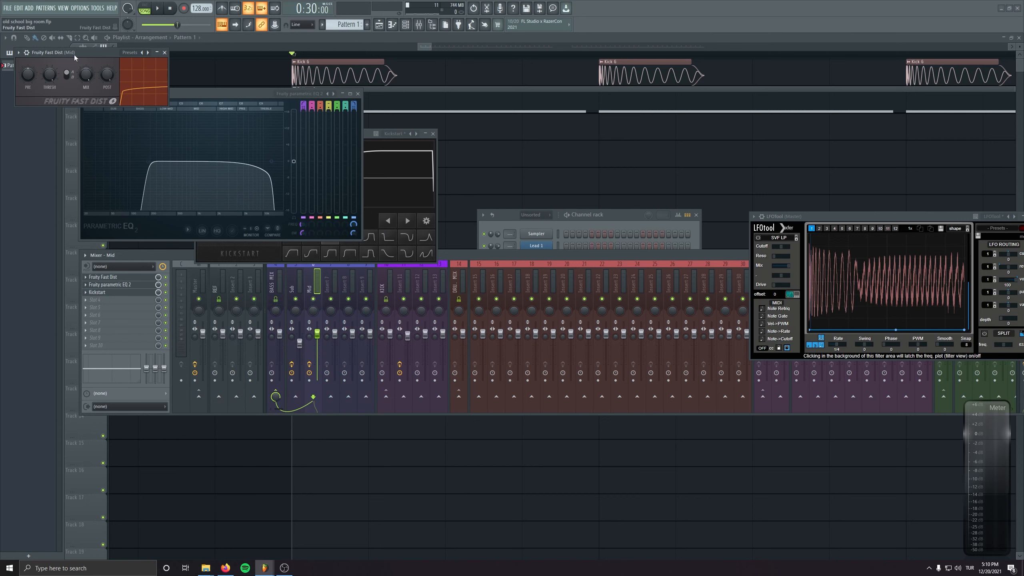
- Distort the Mid track with Fruity Fast Dist and lower its mixer volume to 87% (-3.0 dB) while playing the drop
left_click_drag(74, 55, 212, 232)
key("space")
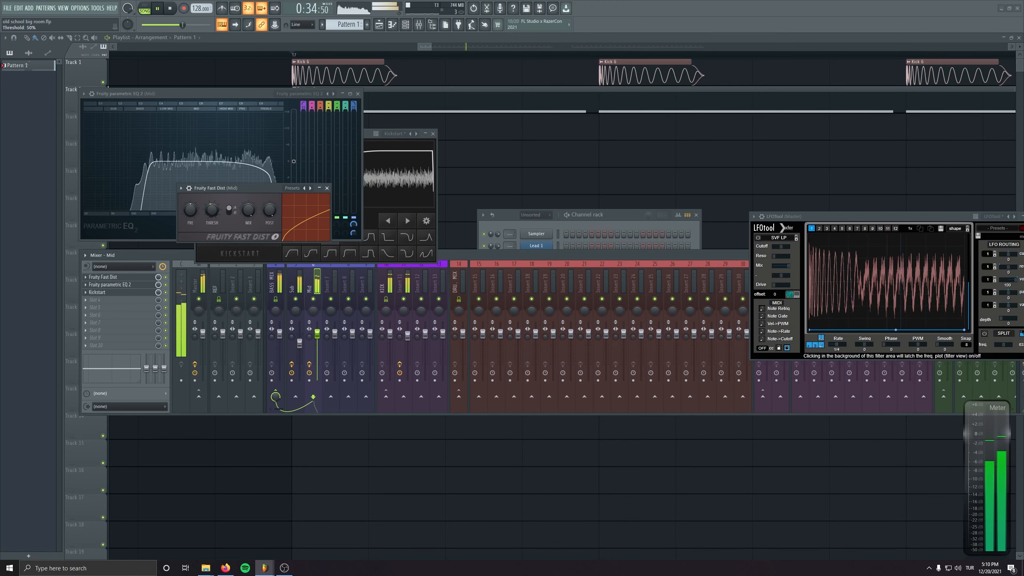
left_click_drag(190, 210, 212, 228)
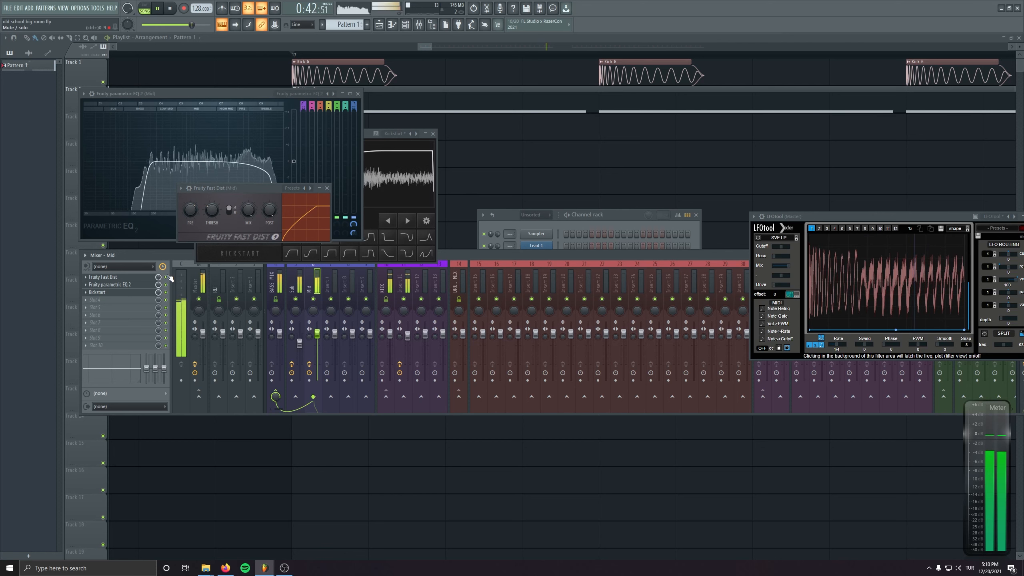
key("space")
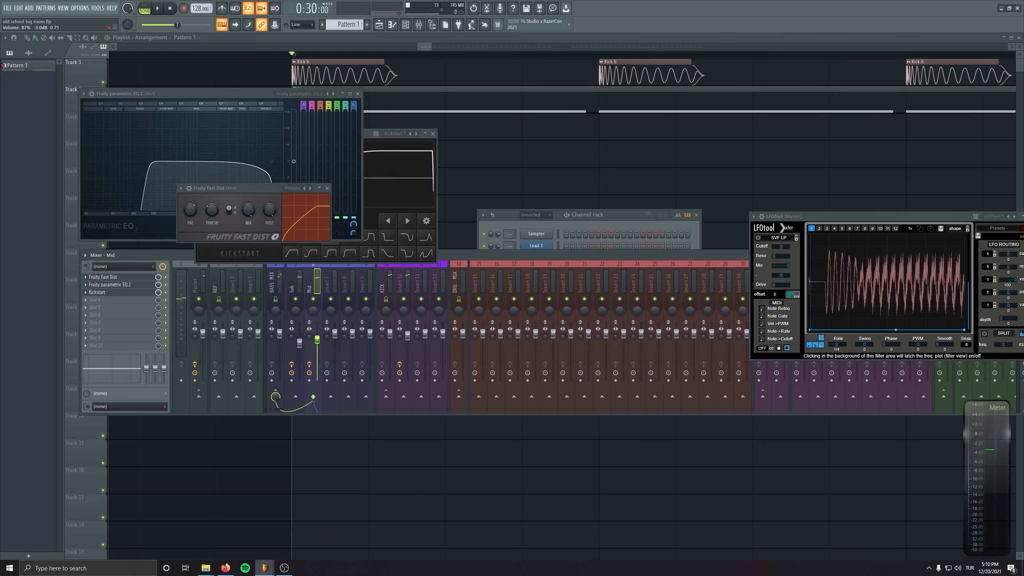
key("space")
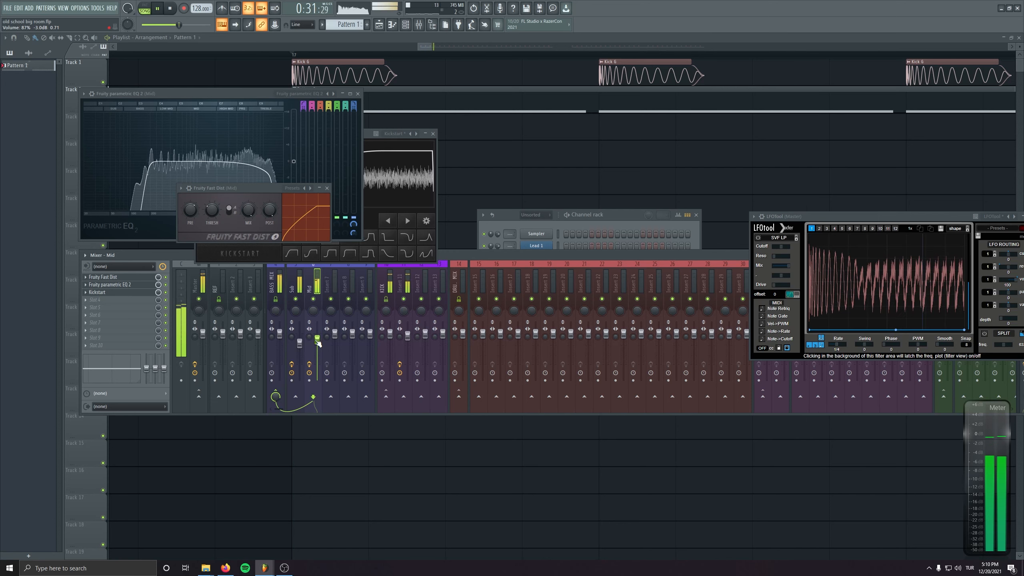
- Place a second Fruity Parametric EQ 2 ahead of Kickstart on the Mid track and load its Default preset
left_click(124, 285)
key("space")
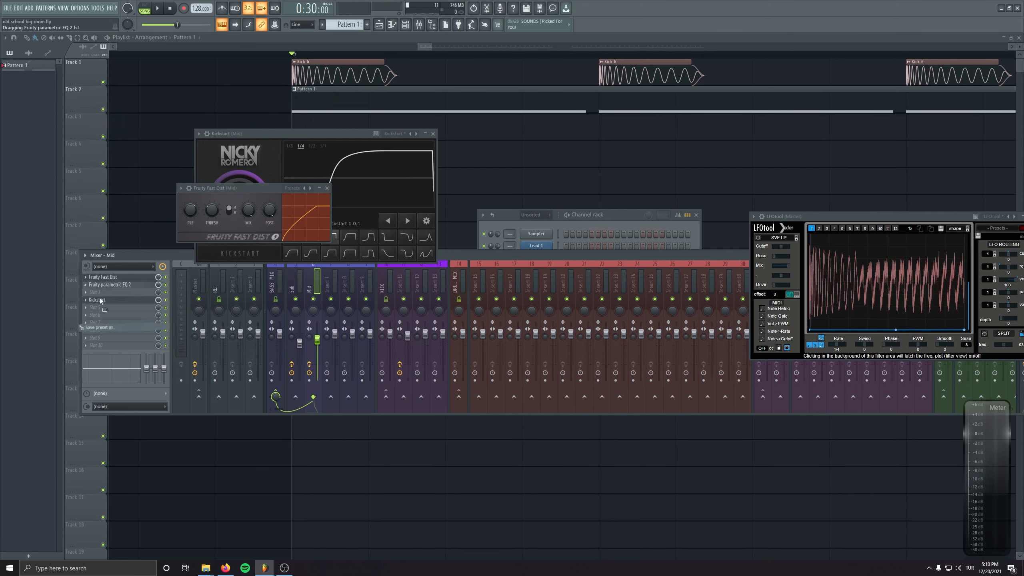
left_click_drag(99, 298, 101, 291)
left_click(105, 285)
left_click(81, 114)
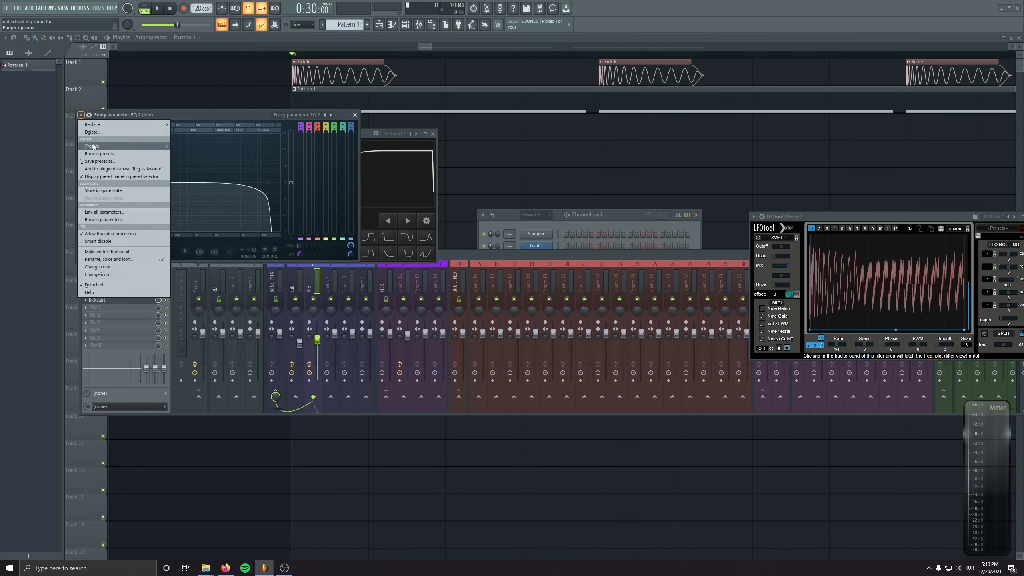
mouse_move(121, 145)
left_click(181, 168)
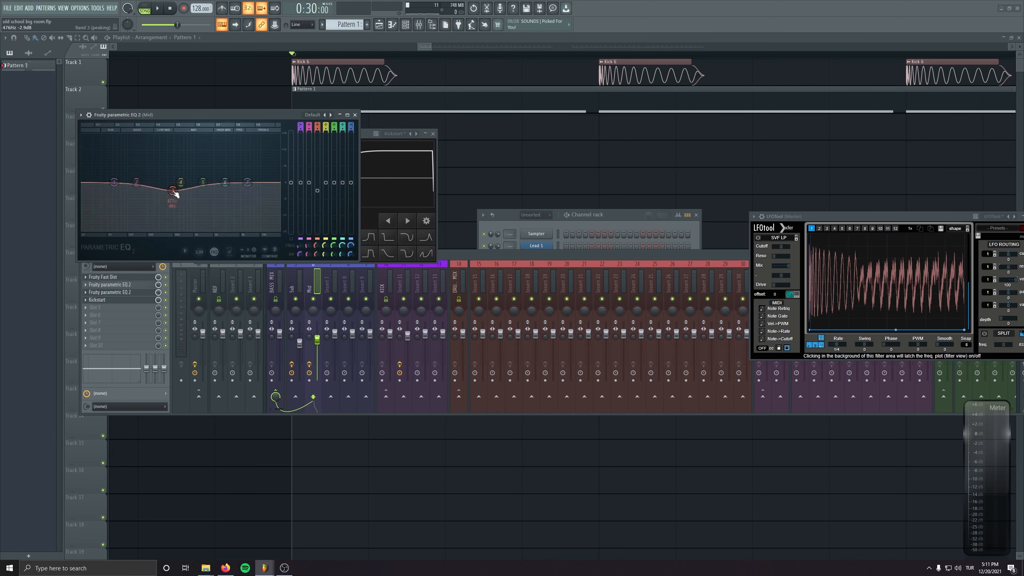
- Dip the Mid track's second EQ near 558 Hz and boost its low-mid band during playback
left_click_drag(175, 194, 181, 197)
key("space")
left_click_drag(225, 116, 293, 157)
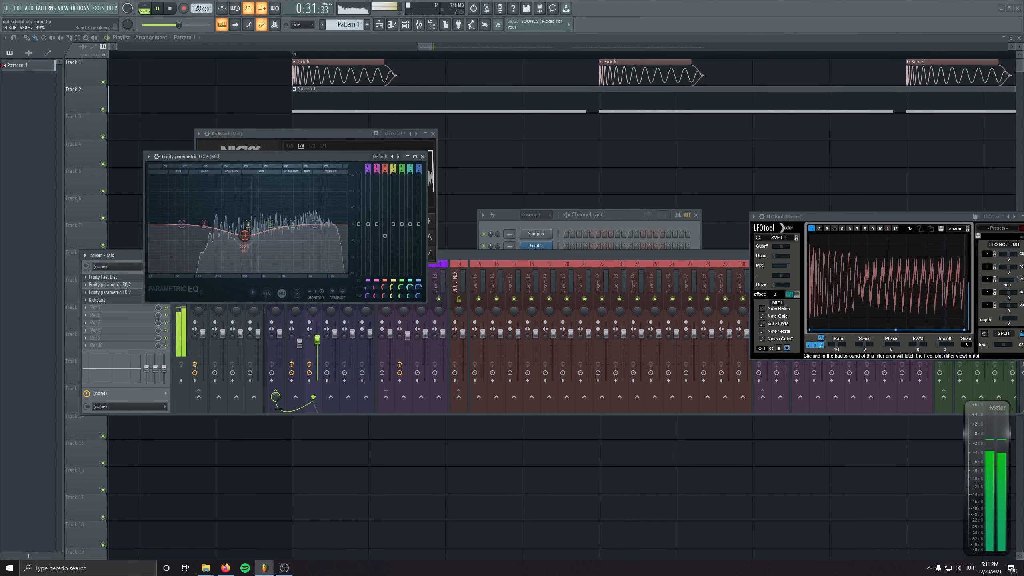
left_click_drag(244, 235, 215, 217)
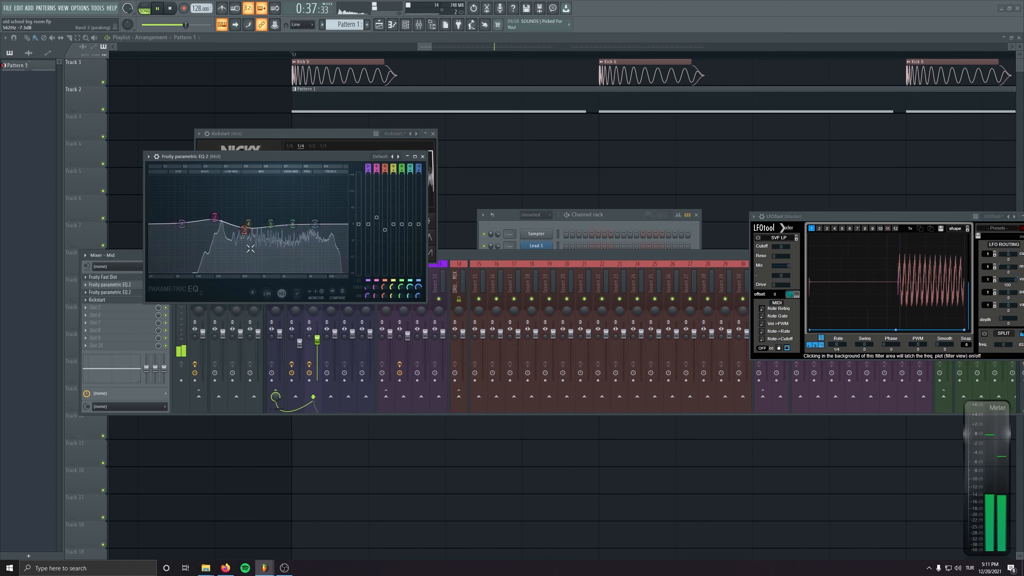
- Adjust the band near 2956 Hz and the high shelf of the Mid track's second EQ while replaying the drop
mouse_move(293, 225)
left_mouse_down()
mouse_move(293, 233)
mouse_move(292, 224)
left_mouse_up()
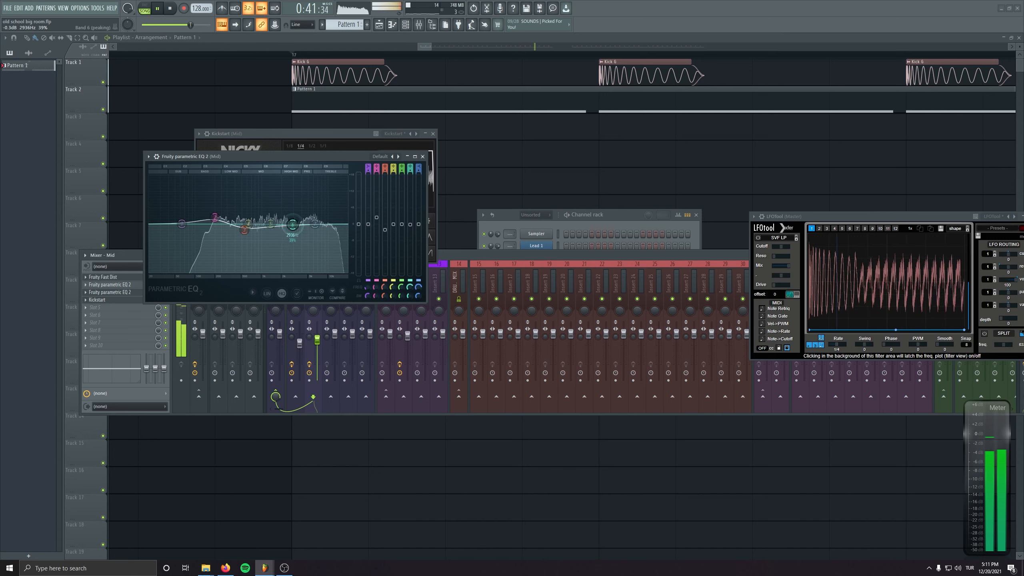
key("space")
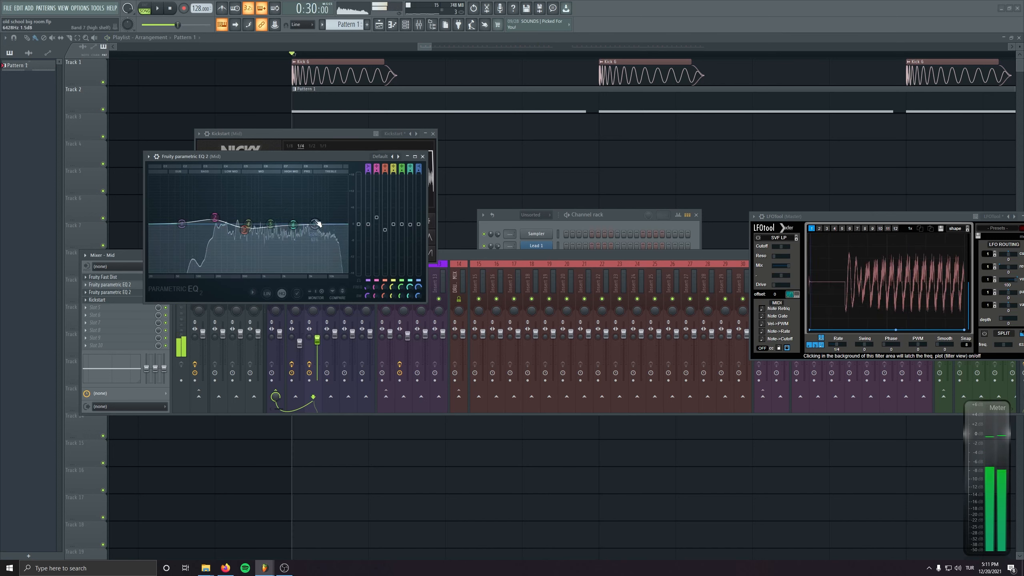
key("space")
left_click_drag(315, 222, 293, 218)
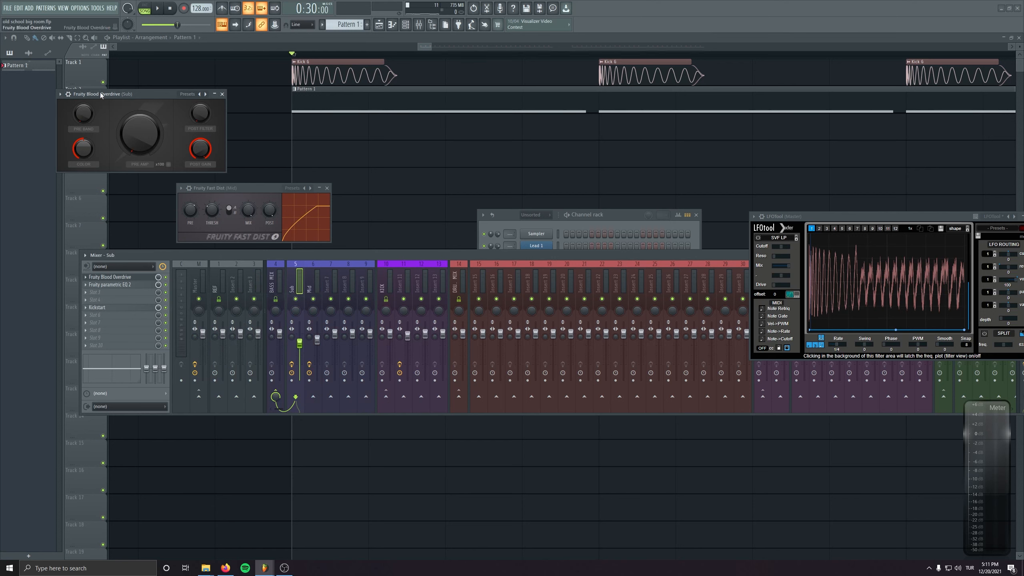
- Drive the Sub track with Fruity Blood Overdrive and rebalance the Sub fader with the Mid track turned well down
left_click_drag(100, 93, 169, 187)
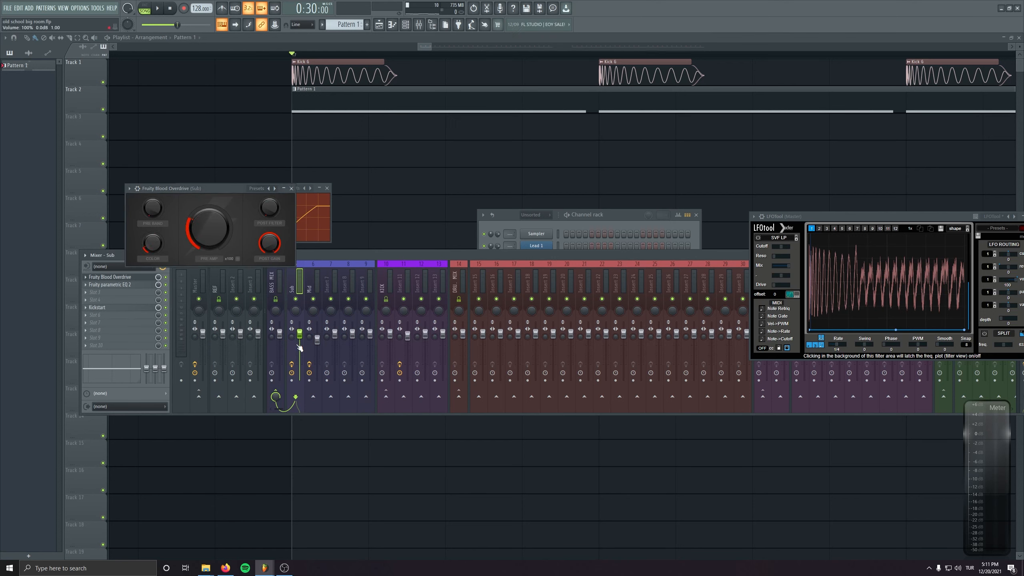
left_click_drag(317, 340, 317, 360)
left_click(295, 282)
key("space")
left_click_drag(267, 243, 267, 257)
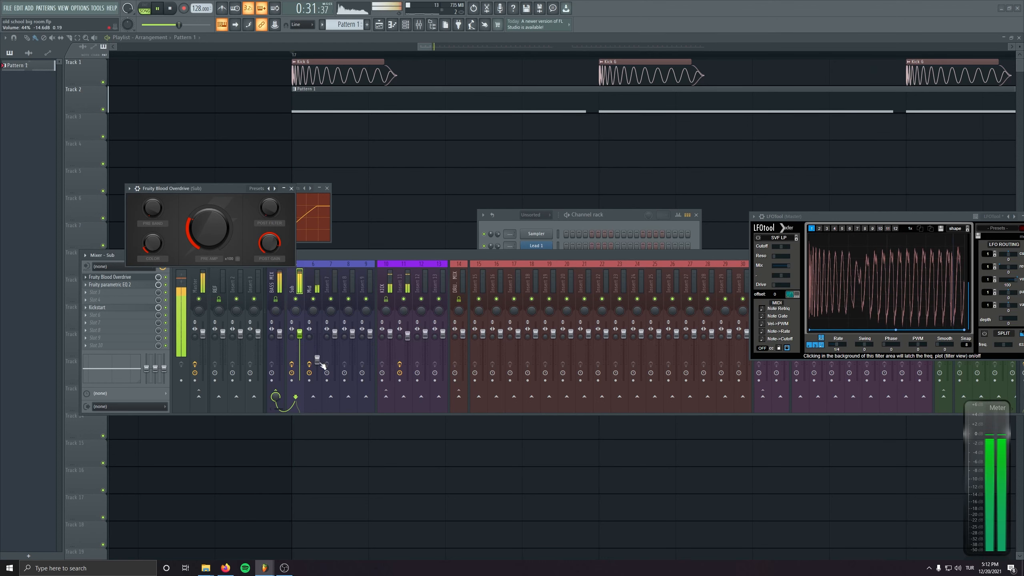
left_click_drag(317, 359, 317, 382)
left_click_drag(300, 334, 300, 339)
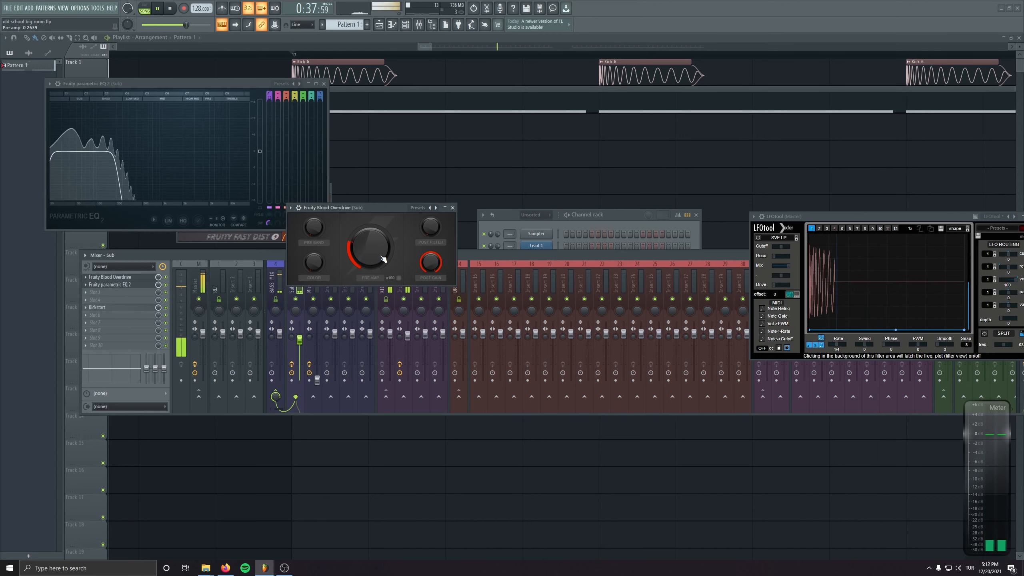
- Fine-tune the Sub track's Blood Overdrive pre amp and post gain, comparing the sound with the effect bypassed
left_click_drag(383, 257, 383, 255)
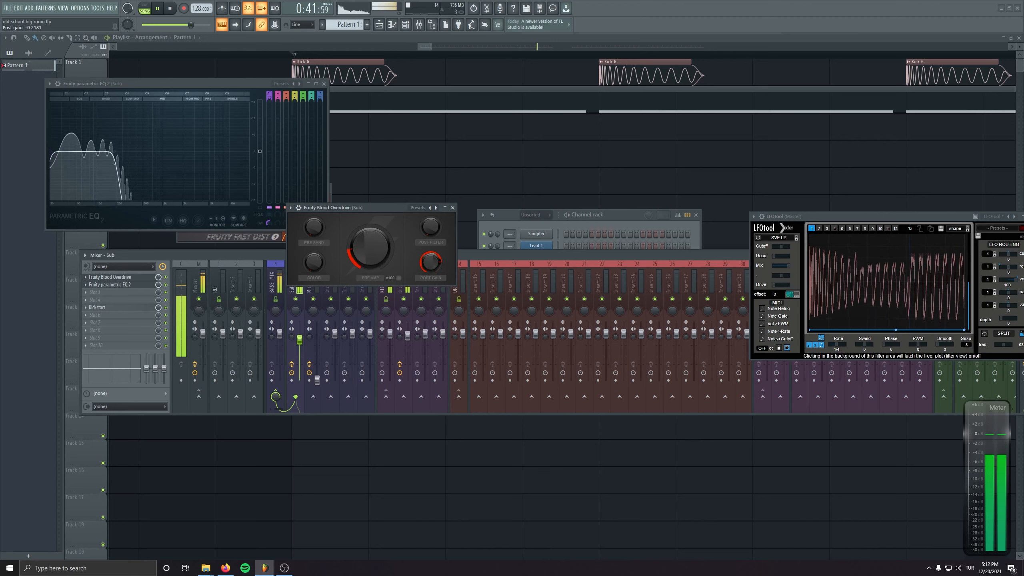
left_click(166, 277)
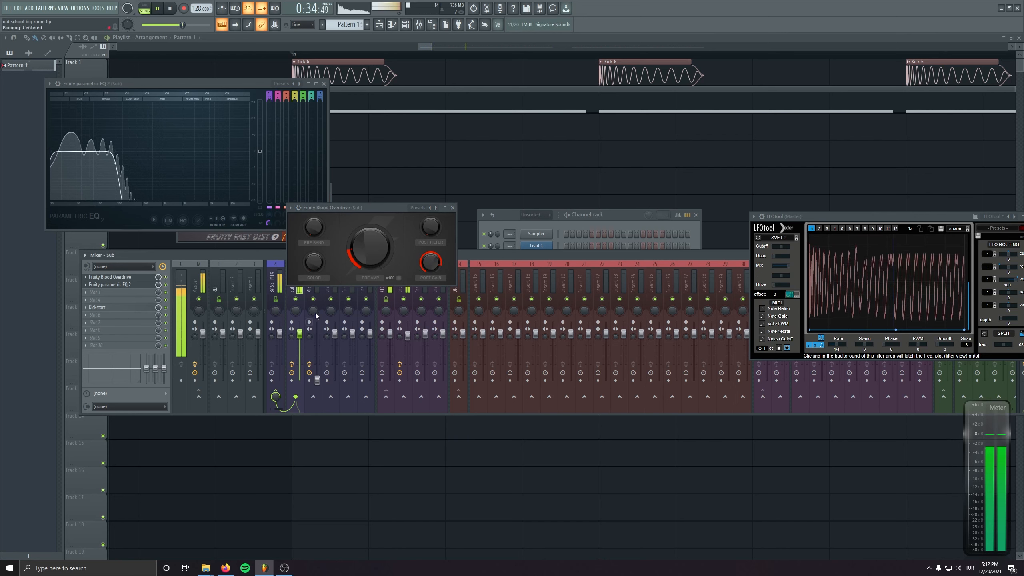
left_click_drag(370, 250, 370, 245)
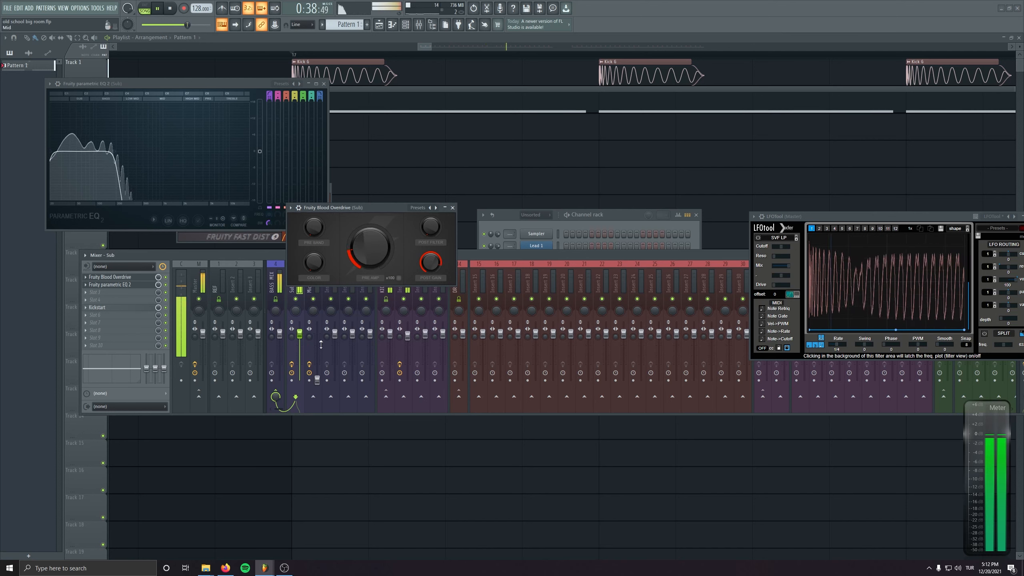
- Raise the Mid track's volume to about 74% (-6.2 dB) against the Sub and replay the drop
left_click_drag(319, 358, 319, 328)
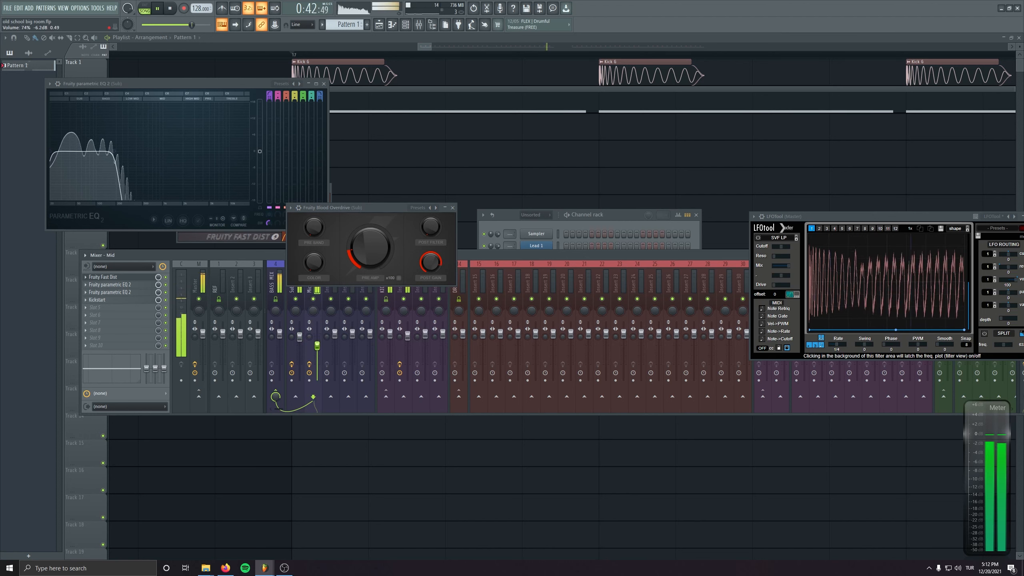
key("space")
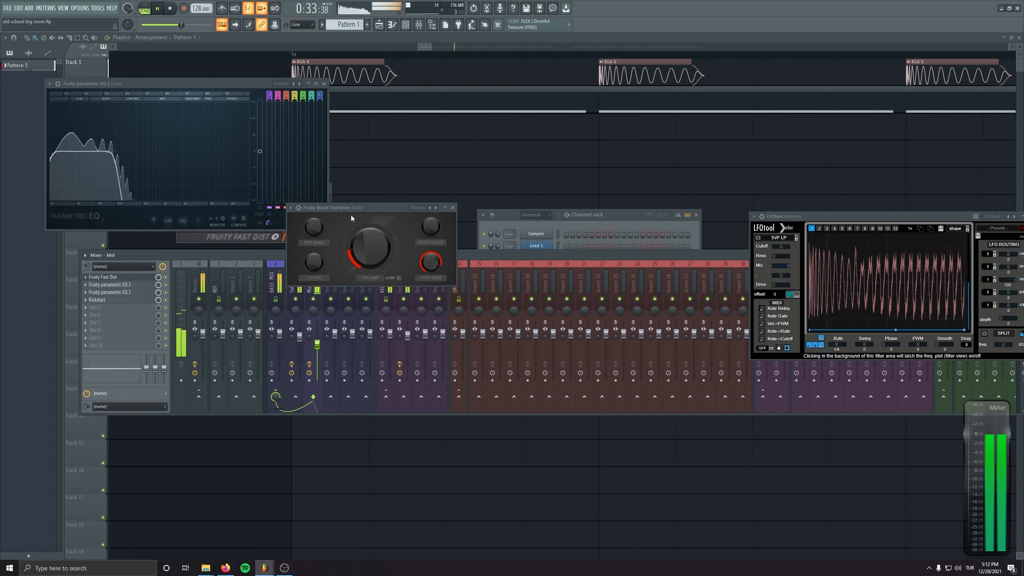
- Refine the middle bands of the Mid track's second EQ around 553 Hz and 1363 Hz while playing the drop
left_click(141, 292)
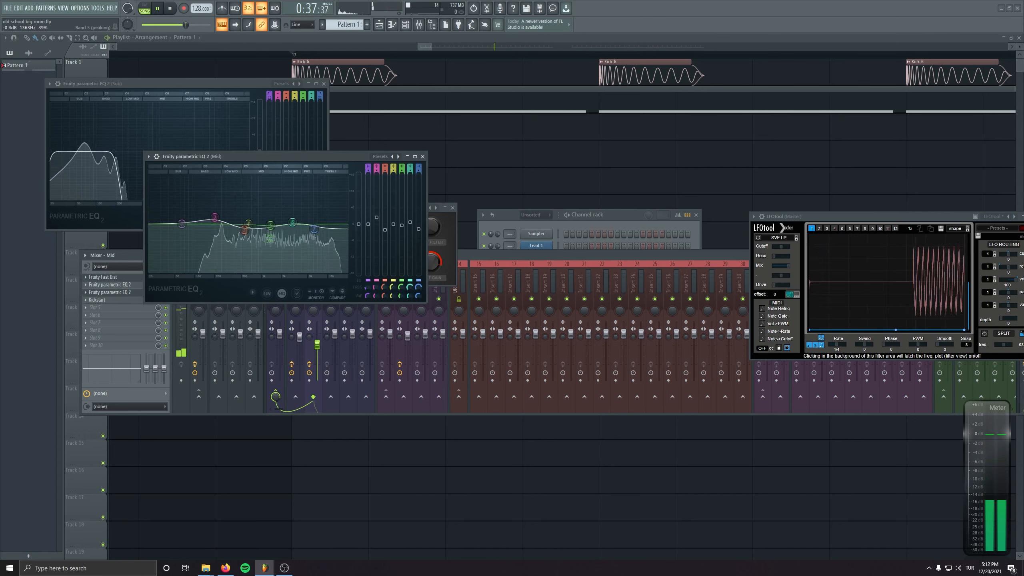
left_click_drag(271, 226, 244, 235)
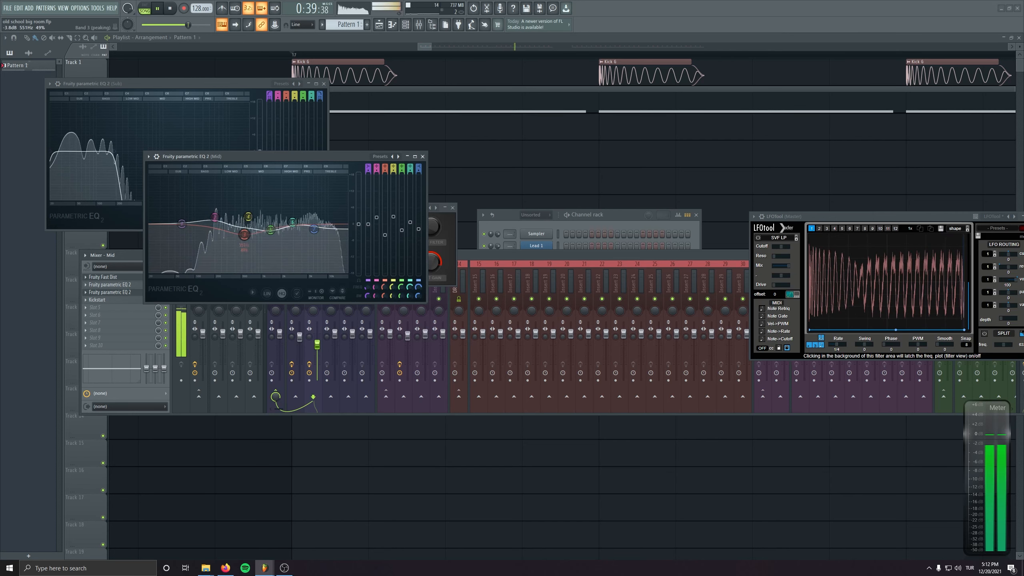
mouse_move(393, 216)
left_mouse_down()
mouse_move(386, 231)
mouse_move(393, 217)
left_mouse_up()
key("space")
key("space")
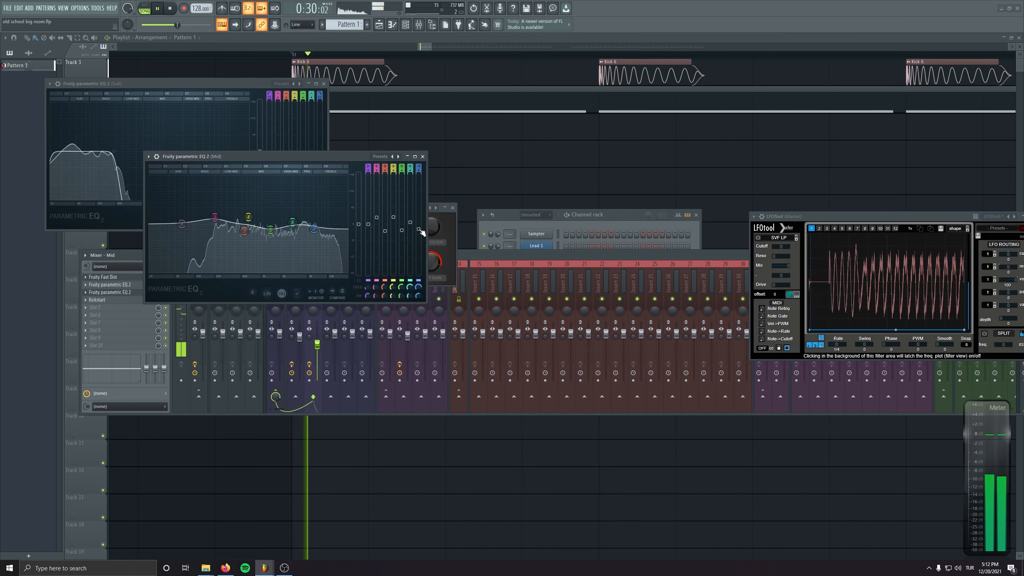
- Pull the high shelf of the Mid track's second EQ down to about -6.4 dB near 9600 Hz and close the EQ
left_click_drag(419, 229, 418, 224)
left_click_drag(314, 224, 327, 242)
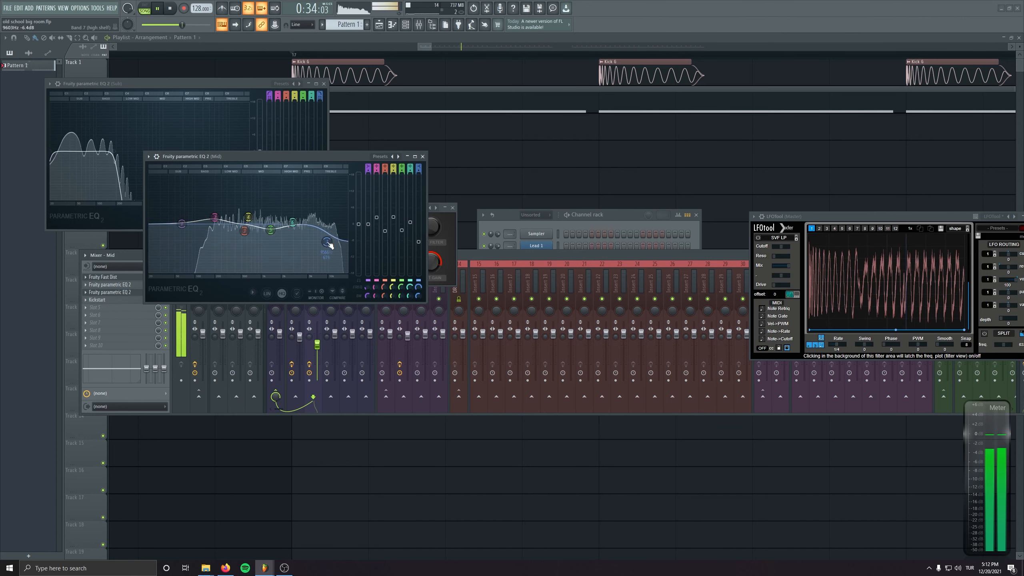
left_click(423, 156)
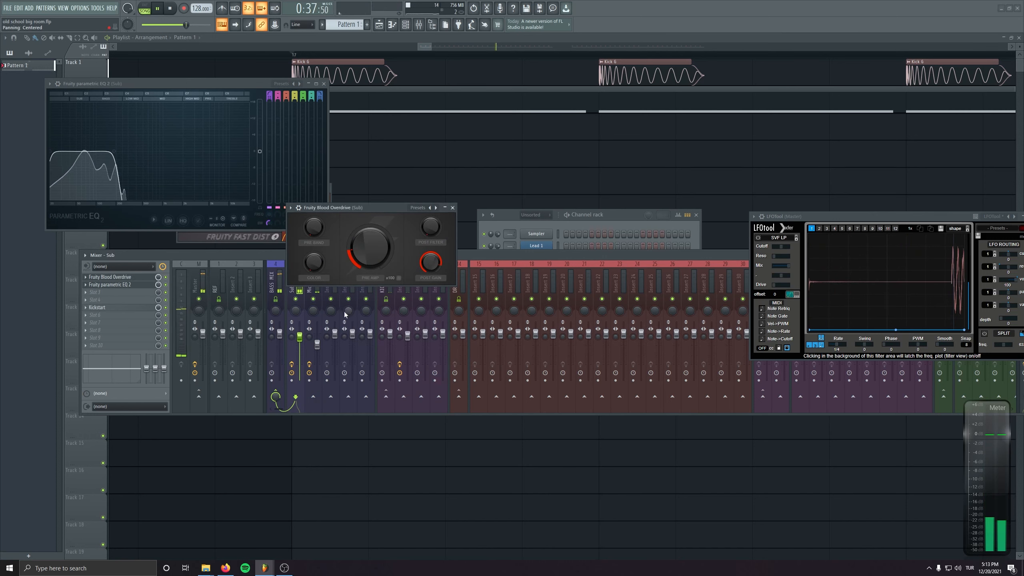
- Compare the Kickstart sidechain curves on the Sub and Mid tracks during playback
left_click(97, 307)
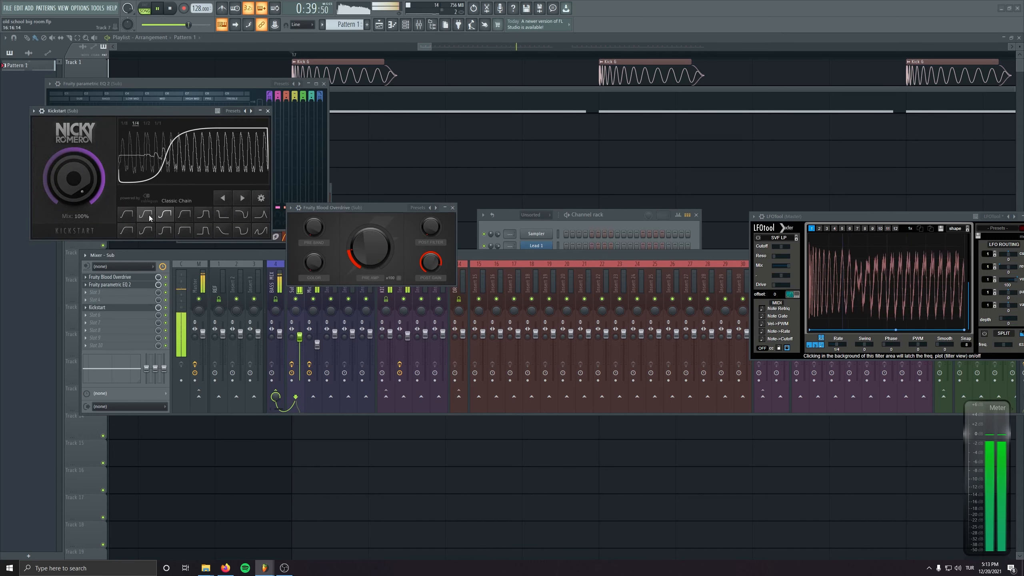
left_click(313, 350)
left_click(292, 319)
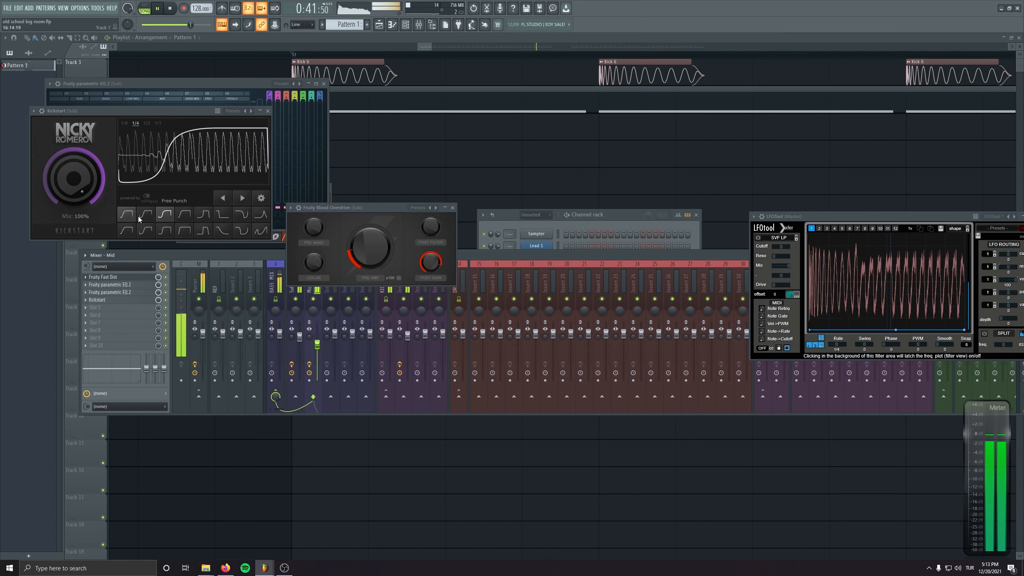
left_click(309, 306)
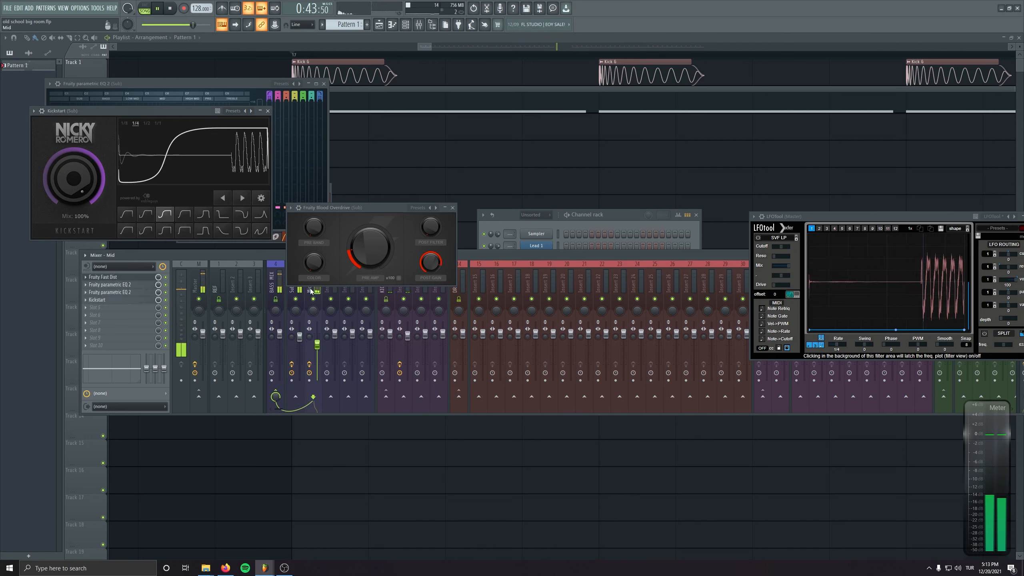
left_click(130, 300)
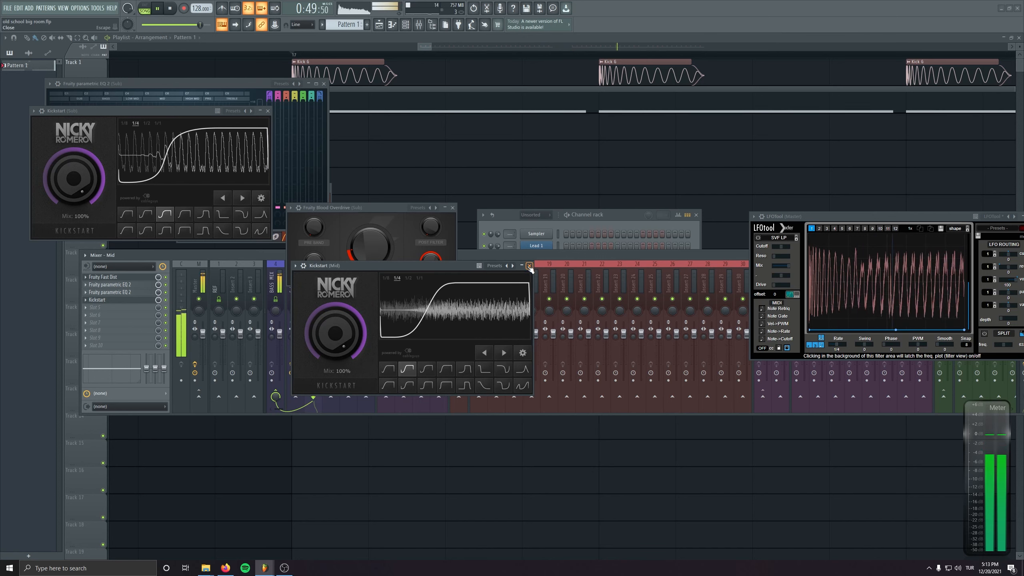
- Stop playback and close the Kickstart, Blood Overdrive, EQ and mixer windows to clear the playlist
left_click(529, 267)
key("space")
left_click(452, 208)
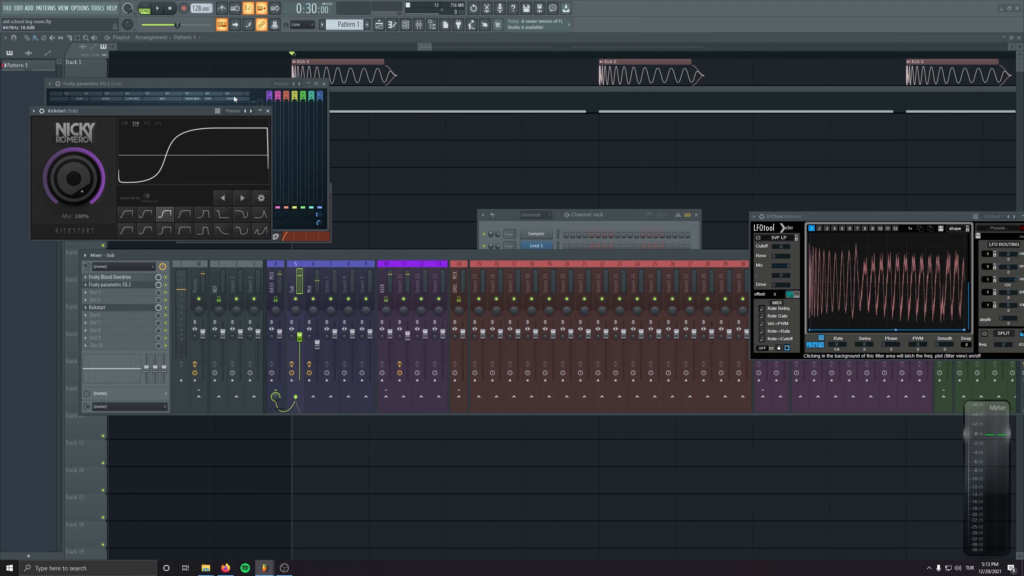
left_click(268, 110)
left_click(327, 188)
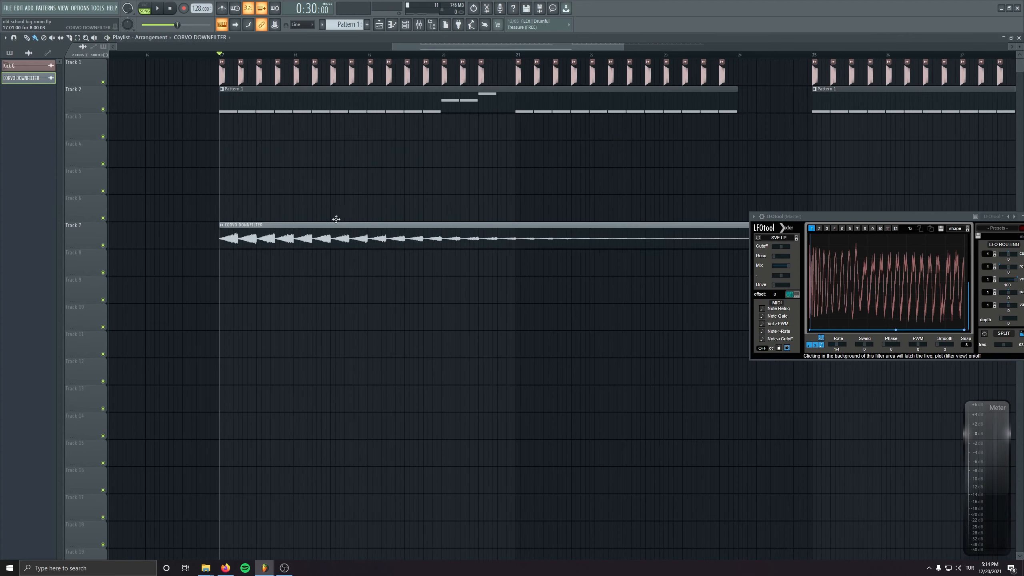
- Move the CORVO DOWNFILTER clip up to Track 4 and place a second copy at bar 25 for the second drop half
left_click_drag(336, 222, 334, 142)
scroll(308, 189, "down", 4)
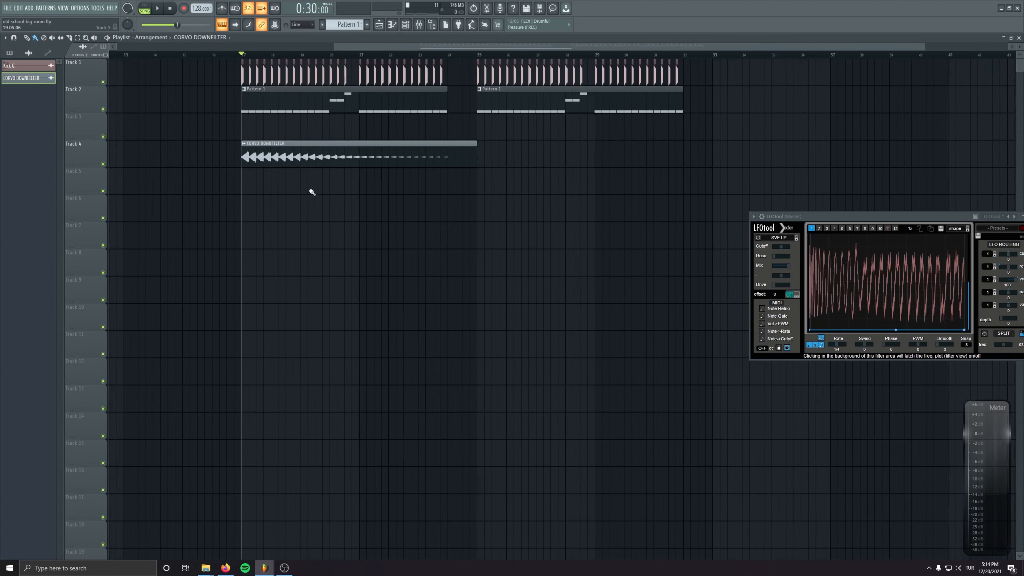
left_click(480, 152)
scroll(500, 244, "up", 1)
left_click(584, 241)
right_click(605, 242)
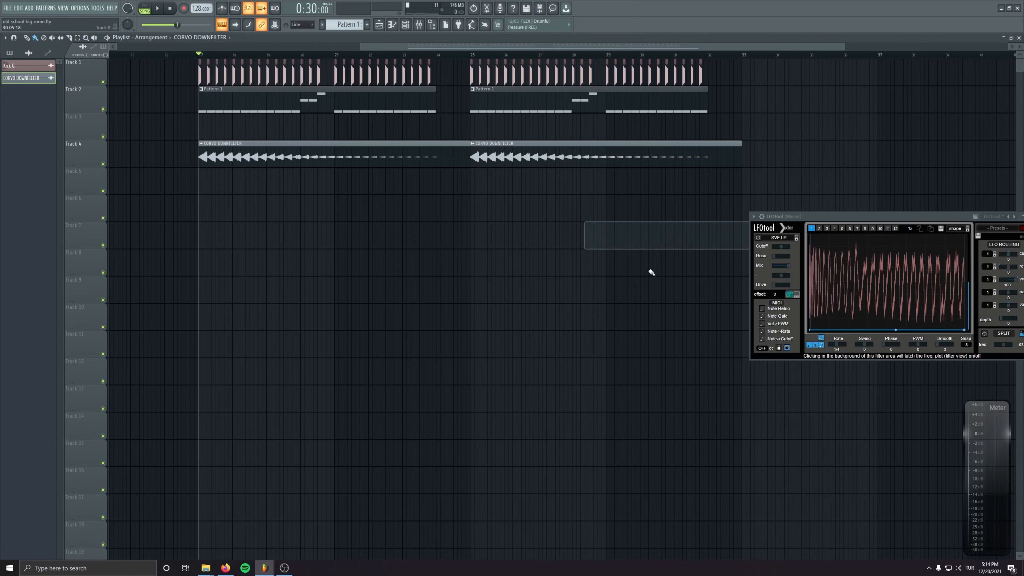
left_click_drag(754, 151, 173, 184)
left_click(371, 262)
right_click(420, 260)
- Set the CORVO DOWNFILTER channel volume to about 66% (-8.2 dB) while playing the drop
key("space")
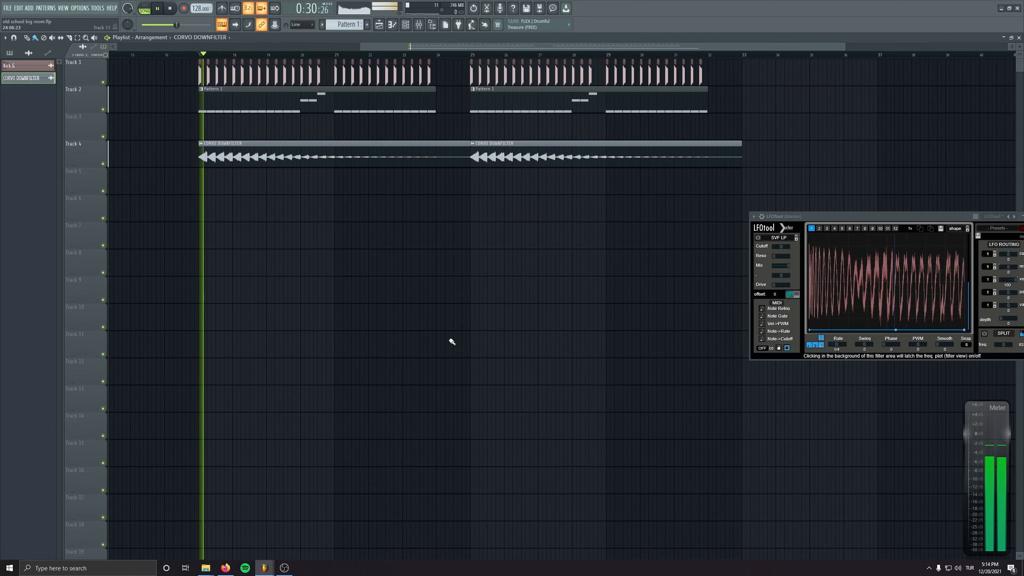
double_click(375, 144)
left_click_drag(180, 65, 180, 76)
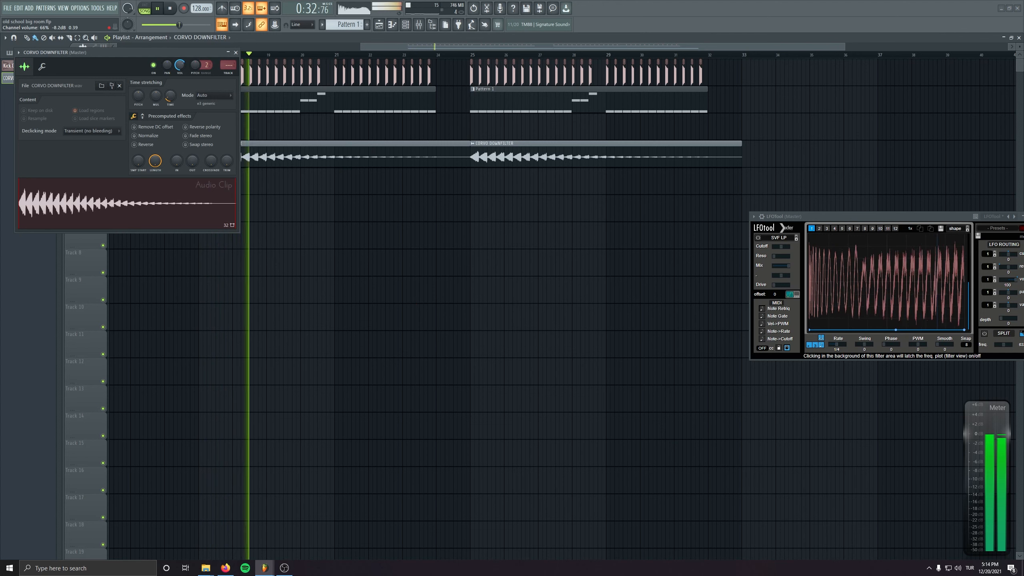
left_click(236, 52)
left_click(569, 242)
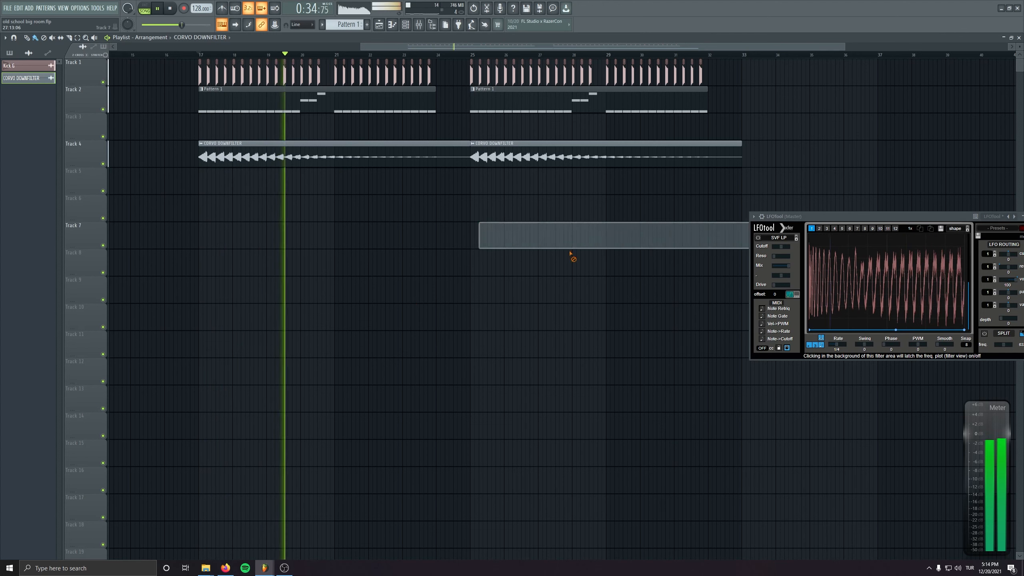
right_click(567, 247)
key("space")
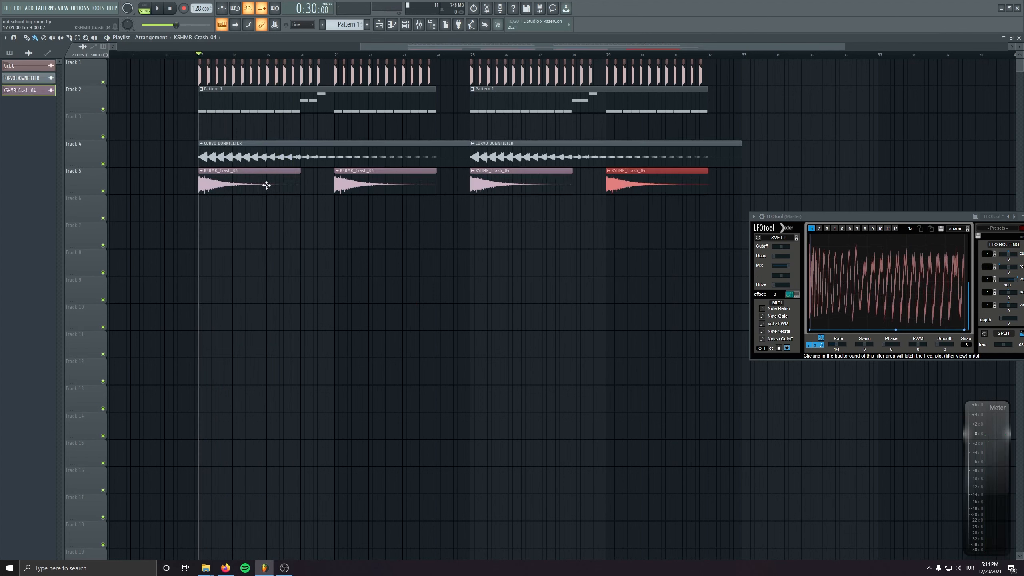
- Lower the KSHMR_Crash_04 channel volume to about 39% (-16.4 dB) and check it against the playing drop
double_click(258, 184)
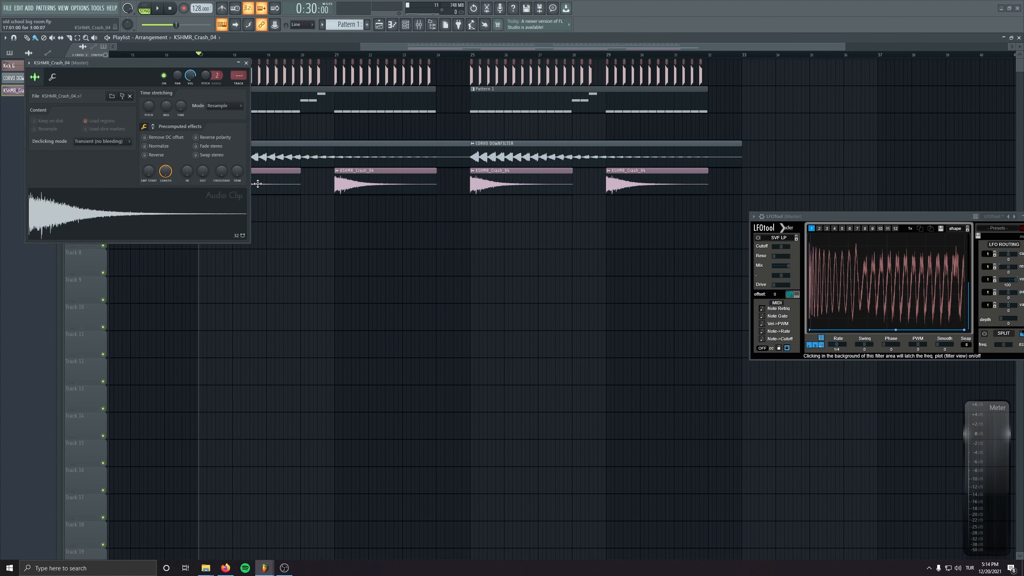
left_click(175, 192)
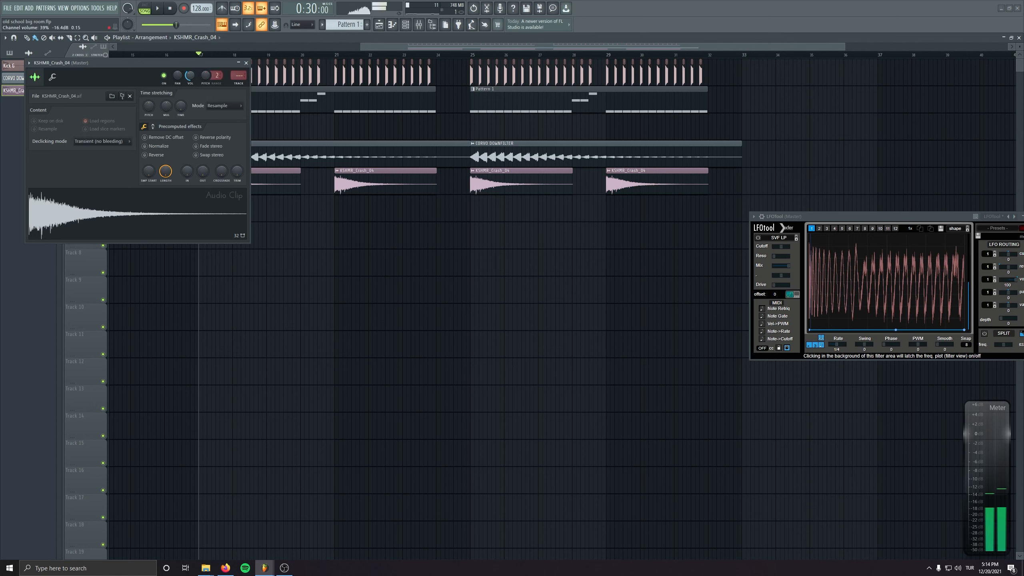
key("space")
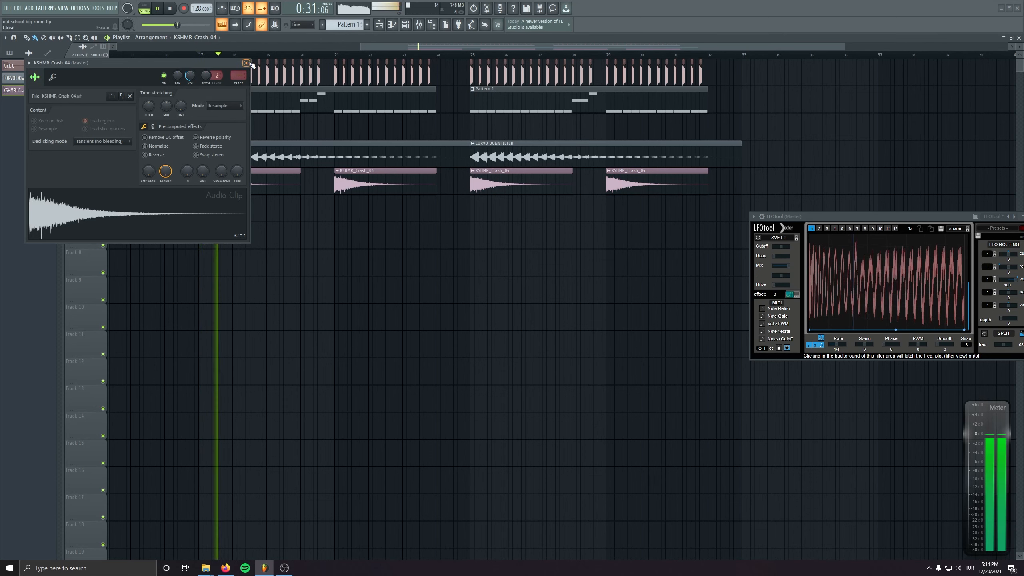
left_click(246, 62)
double_click(238, 176)
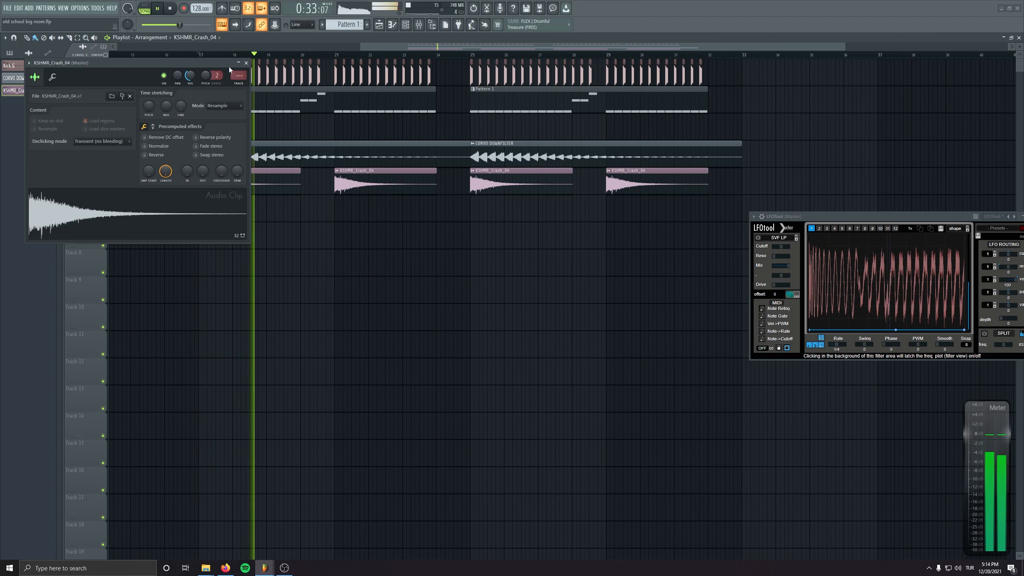
left_click(246, 63)
key("space")
- Insert an empty playlist track above Track 1 and place a new pattern named Lead on it at bar 17
right_click(100, 70)
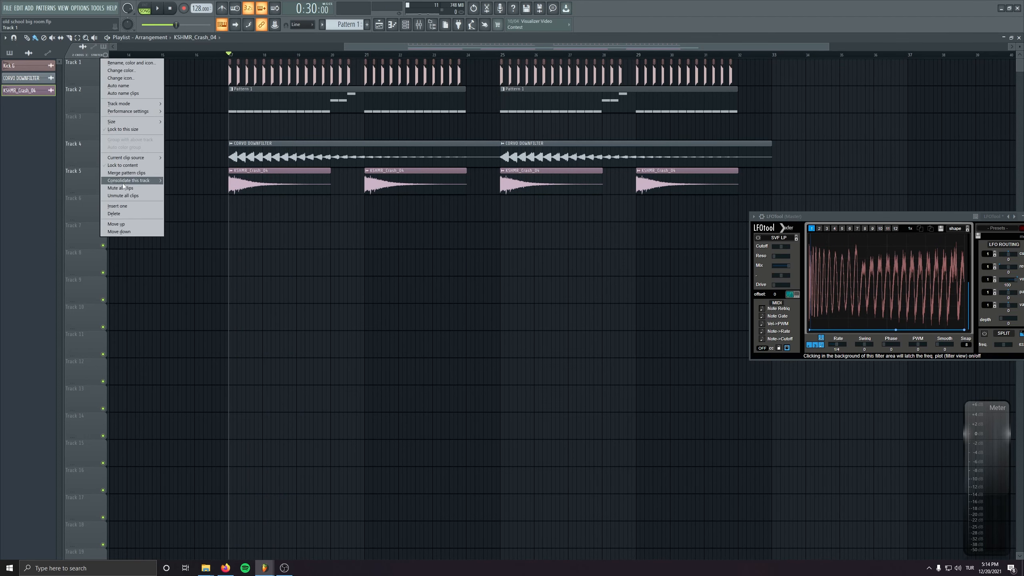
left_click(130, 206)
left_click(367, 24)
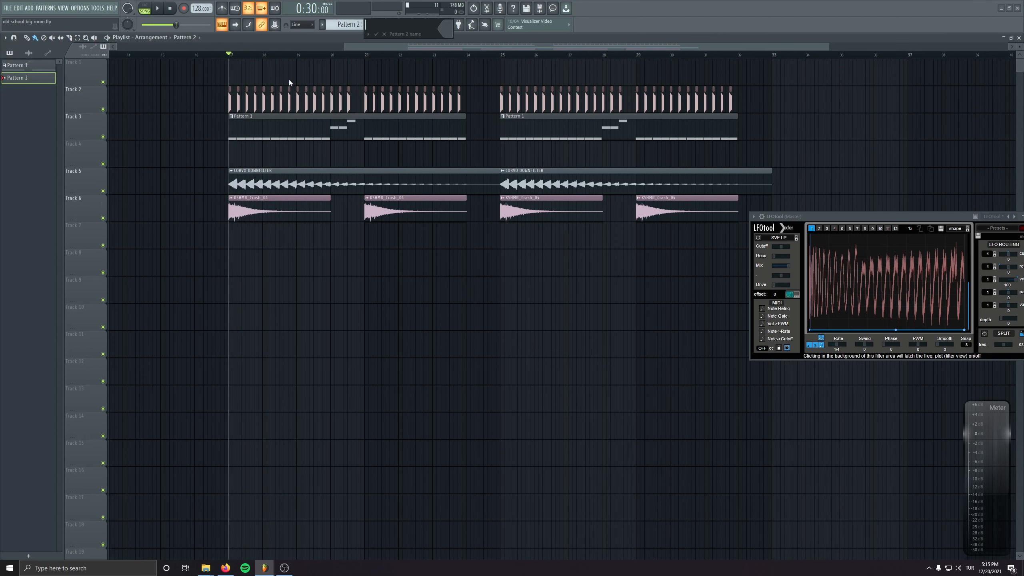
type("Lead")
key("Return")
key("F6")
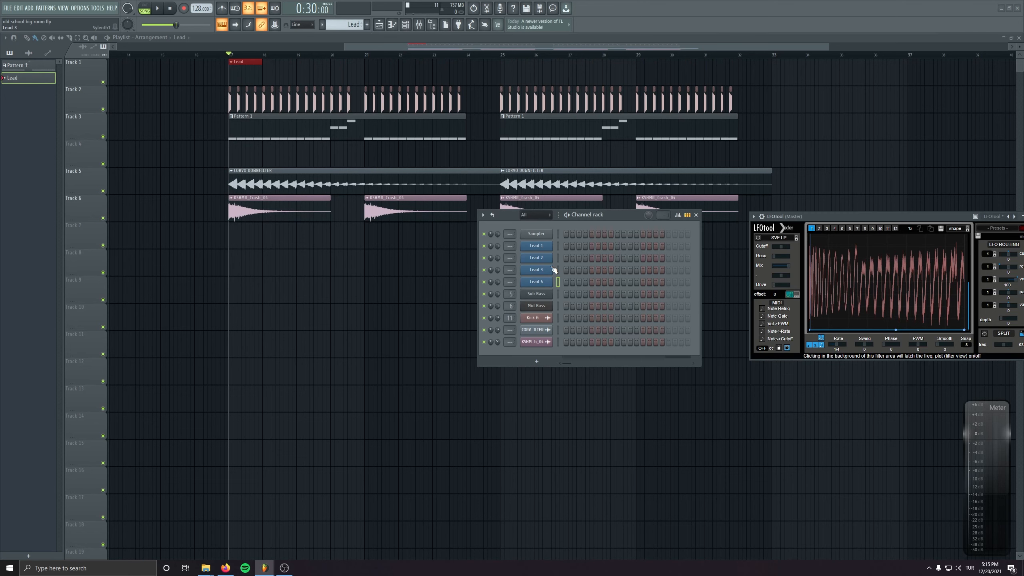
- Audition the Sylenth1 presets on the Lead 1, Lead 2, Lead 3 and Lead 4 channels, closing each synth window
left_click(550, 248)
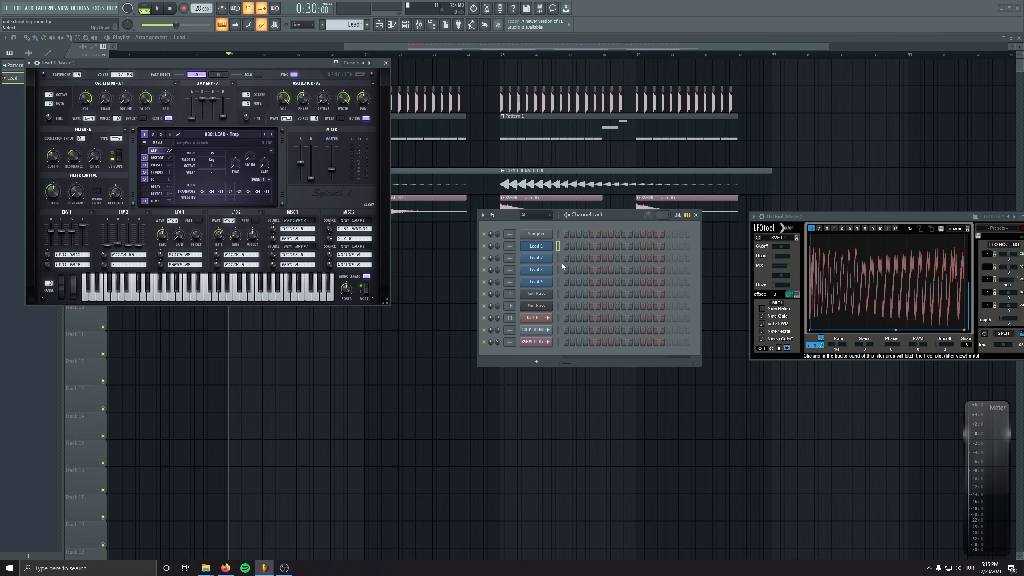
left_click(557, 258)
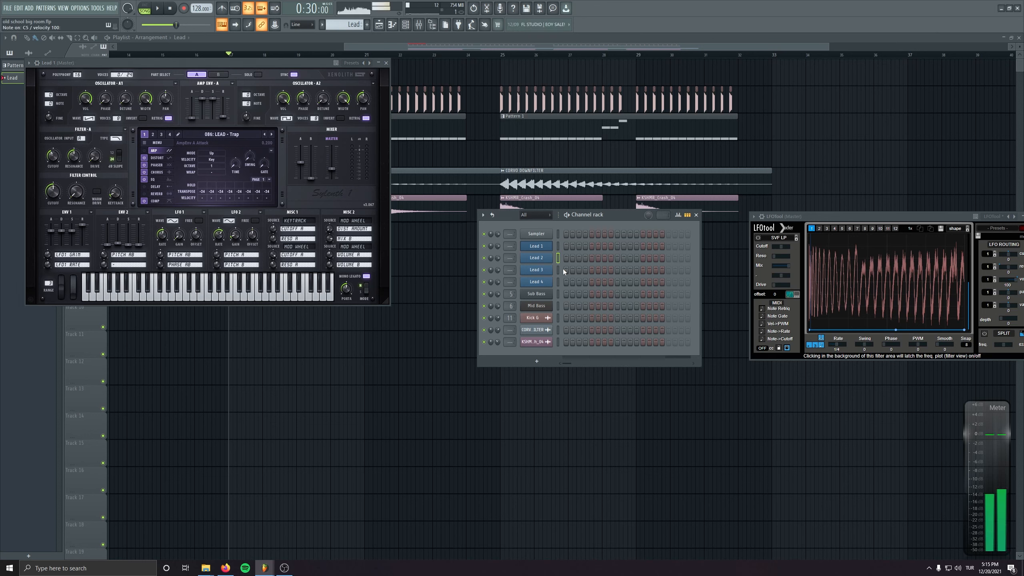
left_click(557, 273)
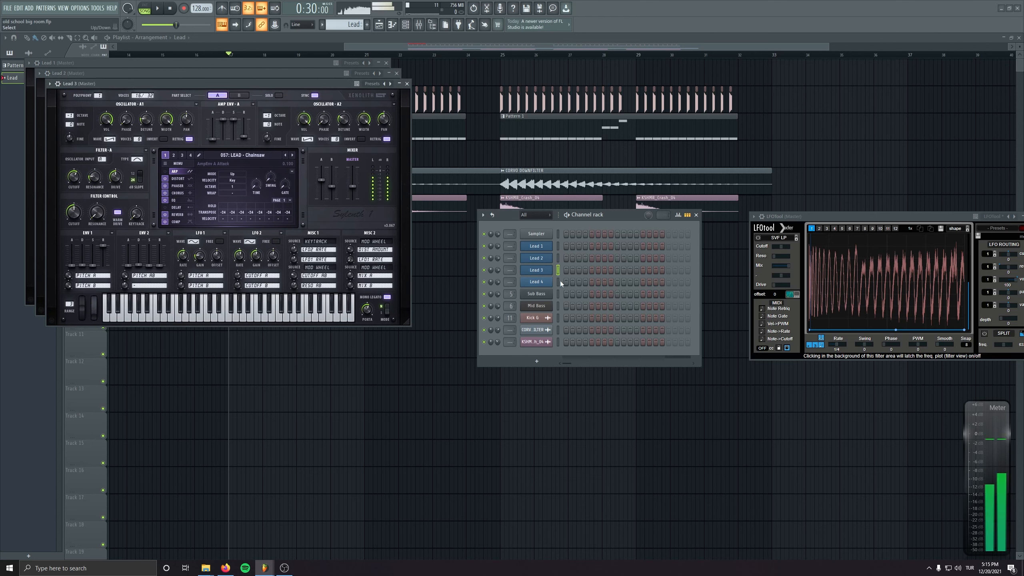
left_click(557, 279)
left_click(550, 282)
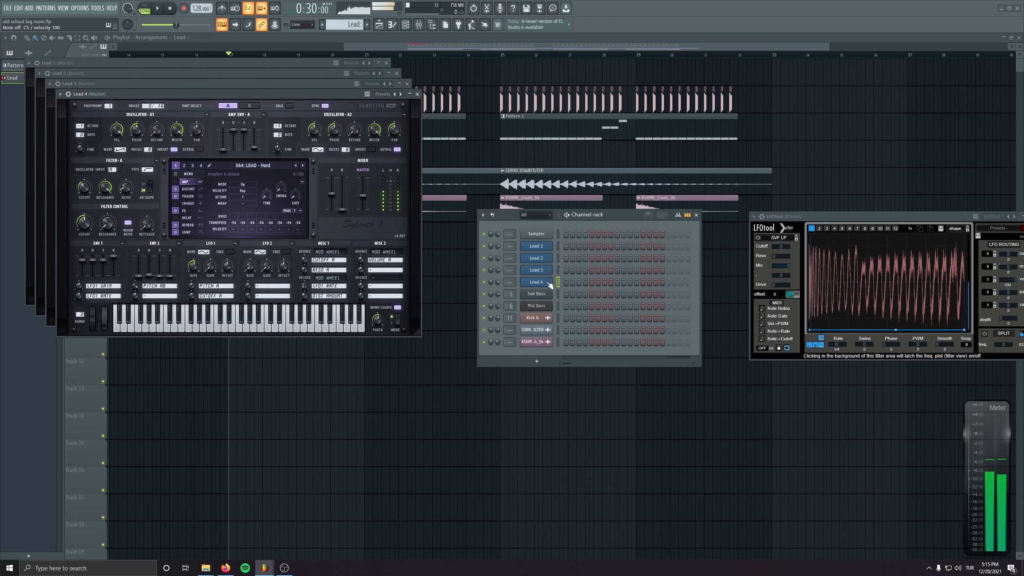
left_click(417, 94)
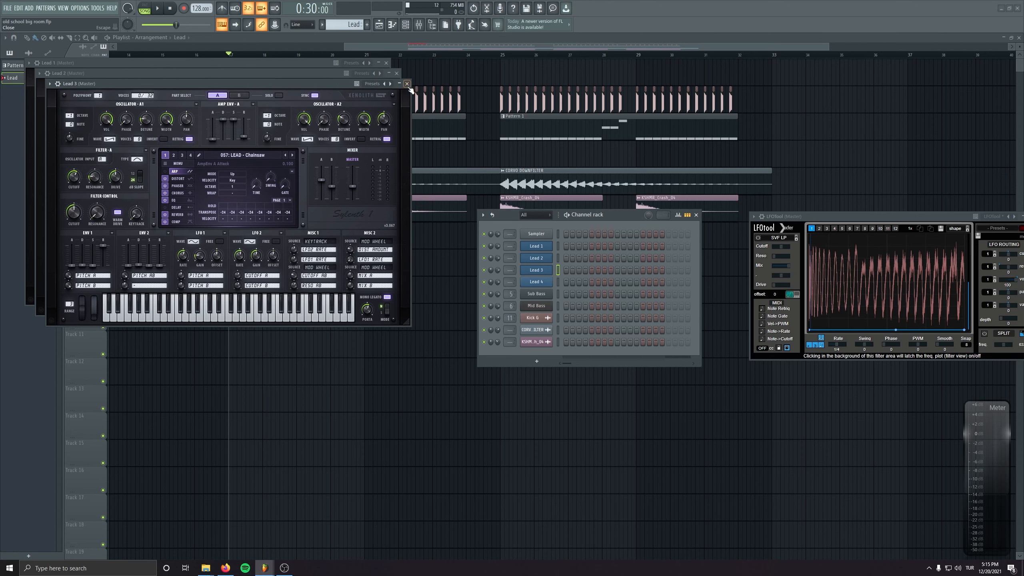
left_click(406, 84)
left_click(396, 73)
left_click(386, 63)
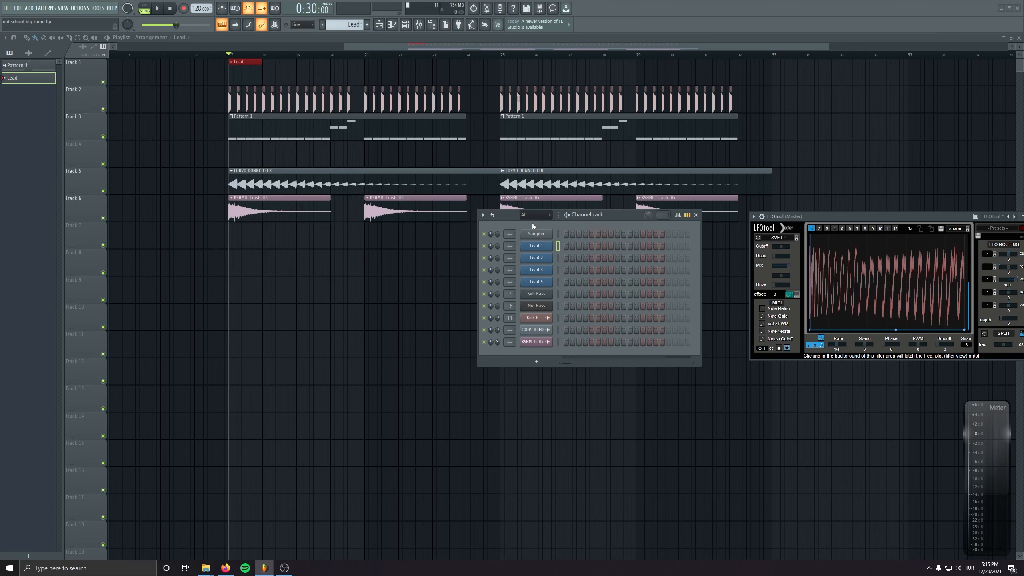
- Add two Layer channels to the channel rack, one above Lead 1 and the other between Lead 2 and Lead 3
left_click_drag(630, 221, 481, 244)
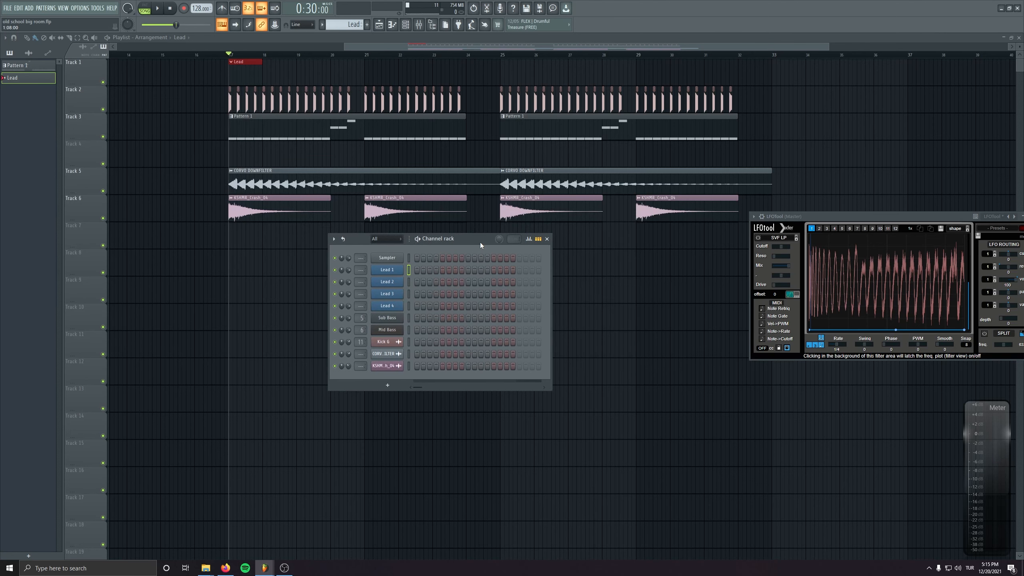
right_click(404, 268)
mouse_move(464, 325)
left_click(497, 323)
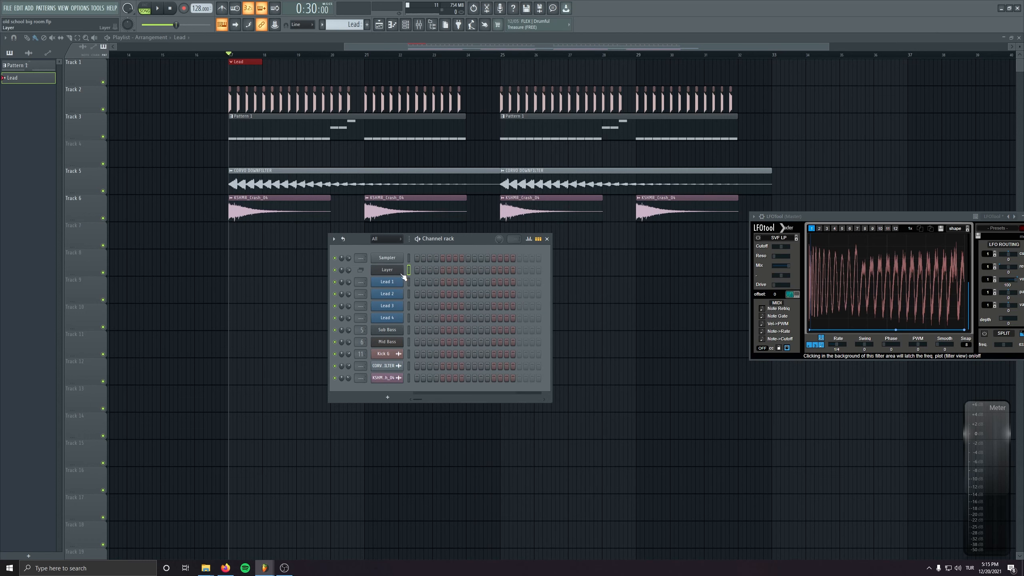
right_click(403, 276)
left_click(497, 331)
key("alt+Down")
key("alt+Down")
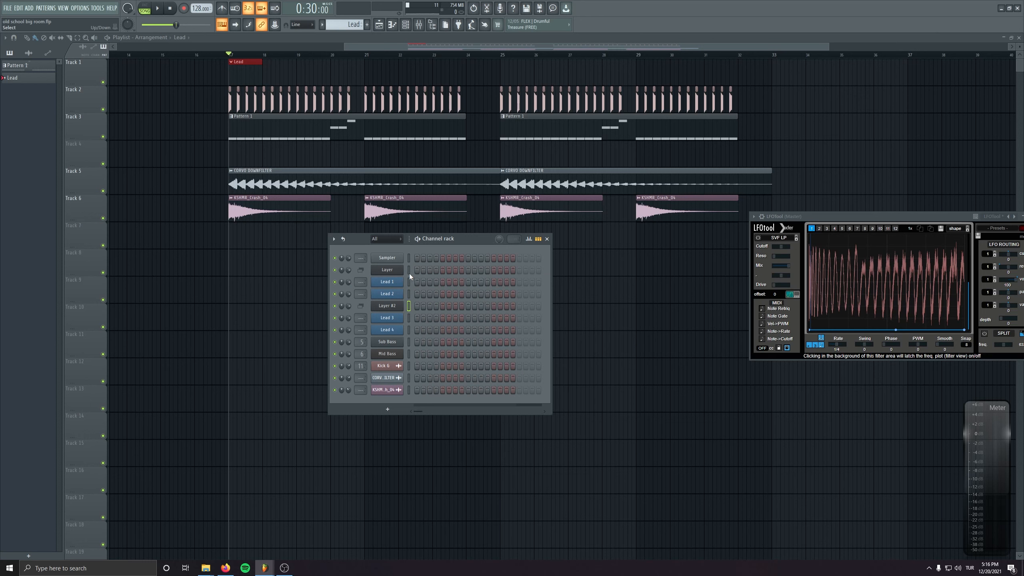
- Set Lead 1 and Lead 2 as children of Layer, and Lead 3 and Lead 4 as children of Layer #2
left_click(401, 275)
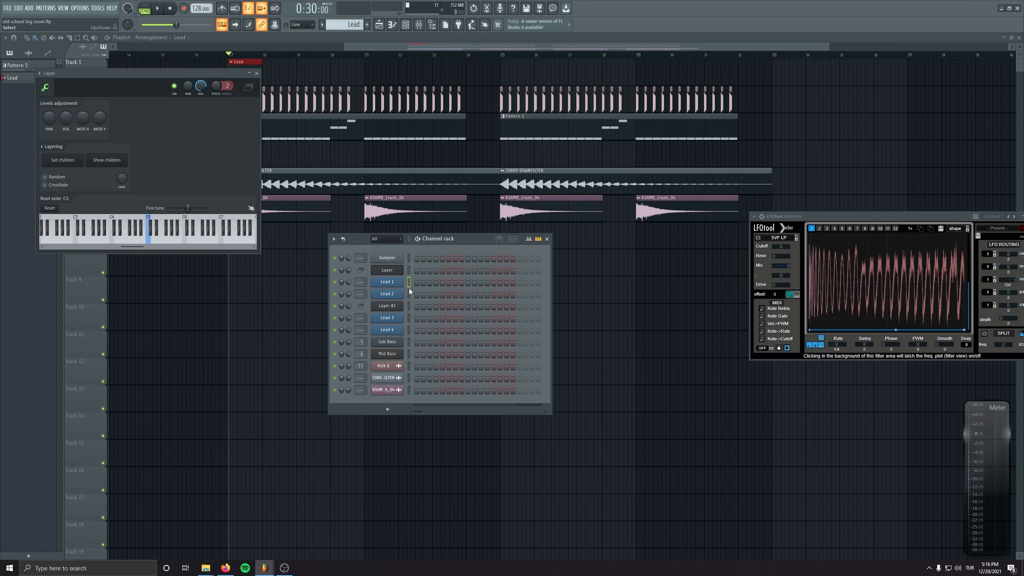
left_click(257, 74)
left_click(393, 306)
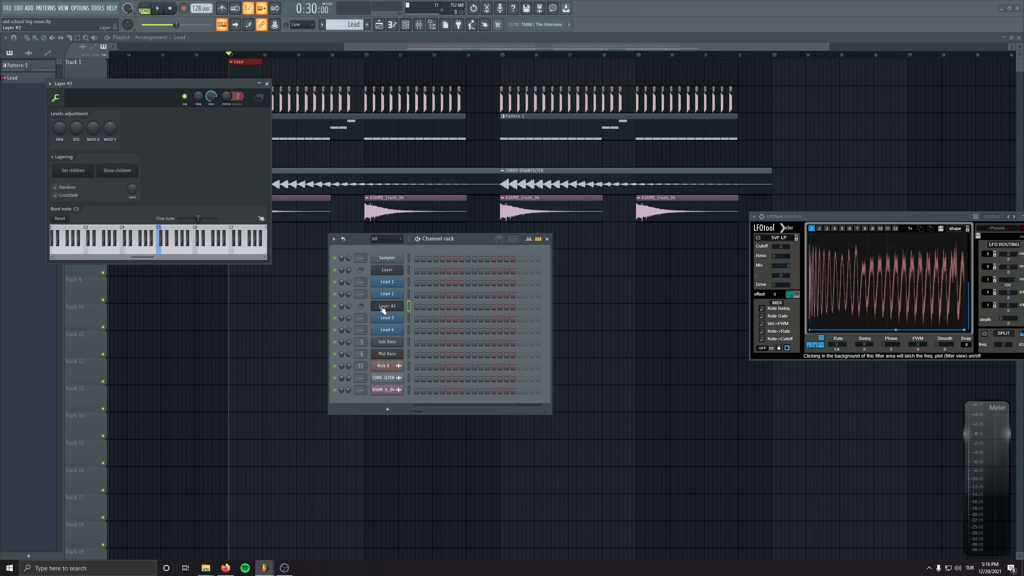
left_click(267, 84)
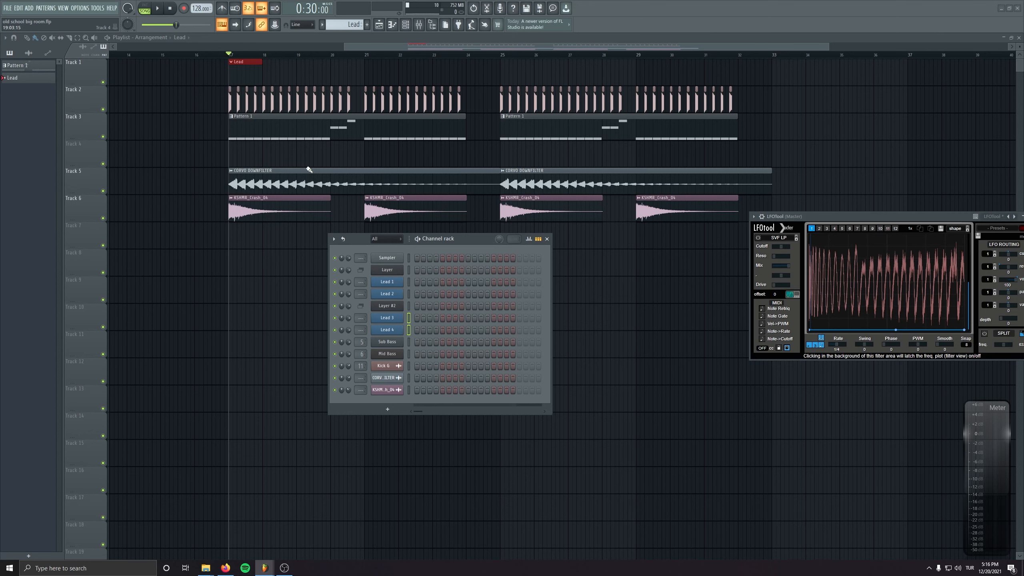
- Route Lead 1 and Lead 2 to mixer track 33 named LD 1, and Lead 3 and Lead 4 to track 34 named LD 2
double_click(360, 282)
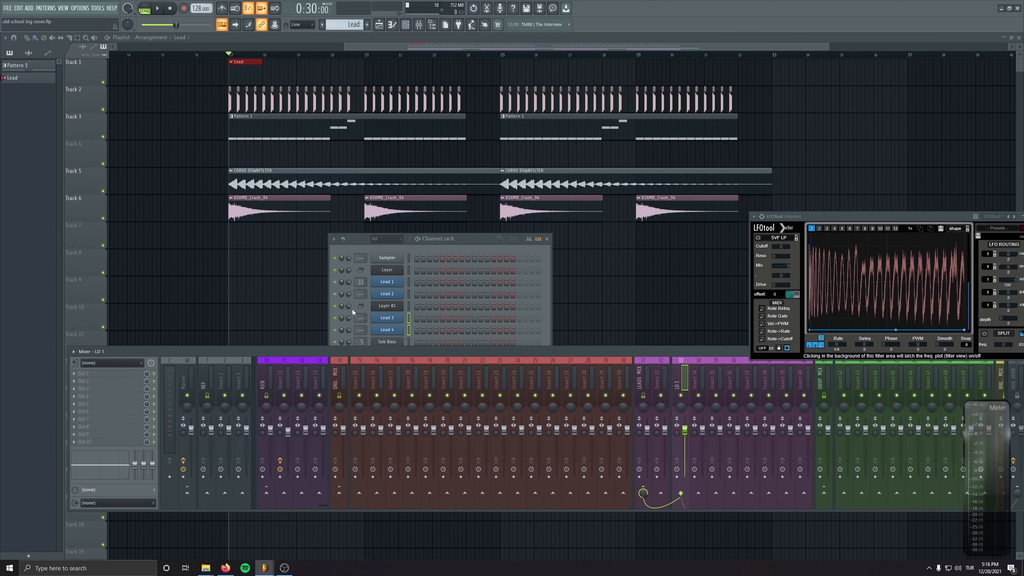
double_click(360, 294)
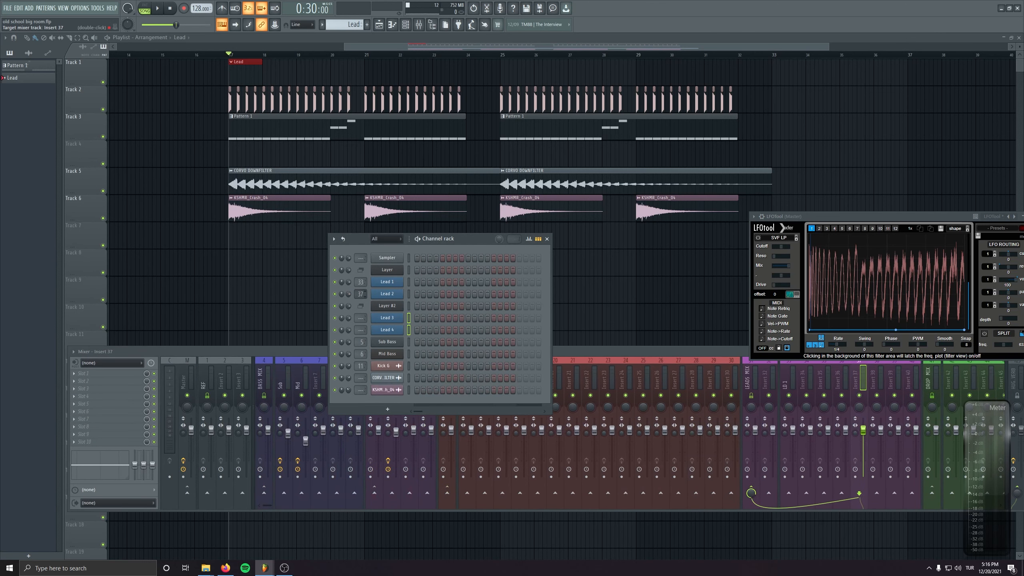
scroll(360, 293, "down", 2)
scroll(360, 318, "up", 20)
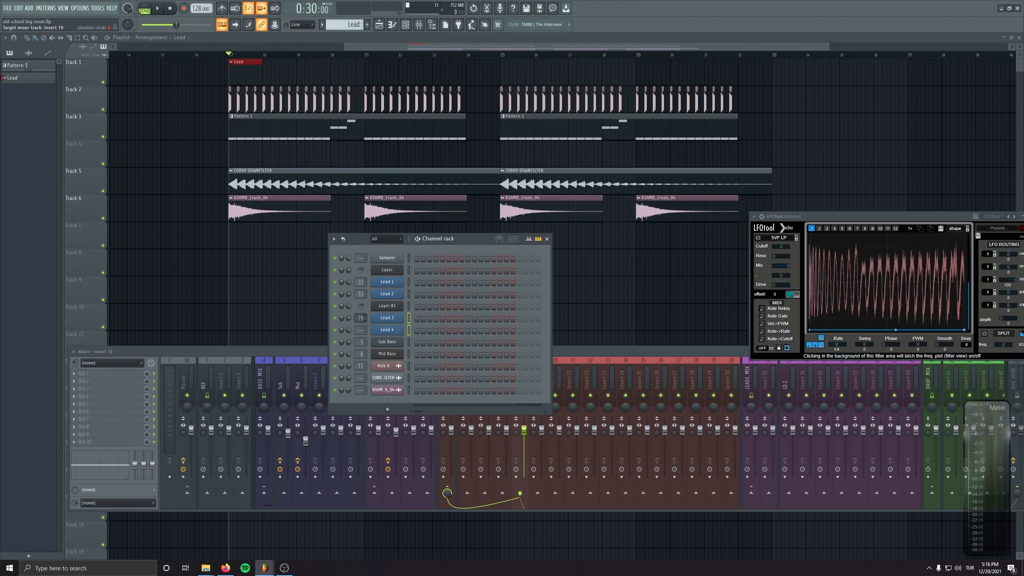
left_click_drag(360, 318, 360, 334)
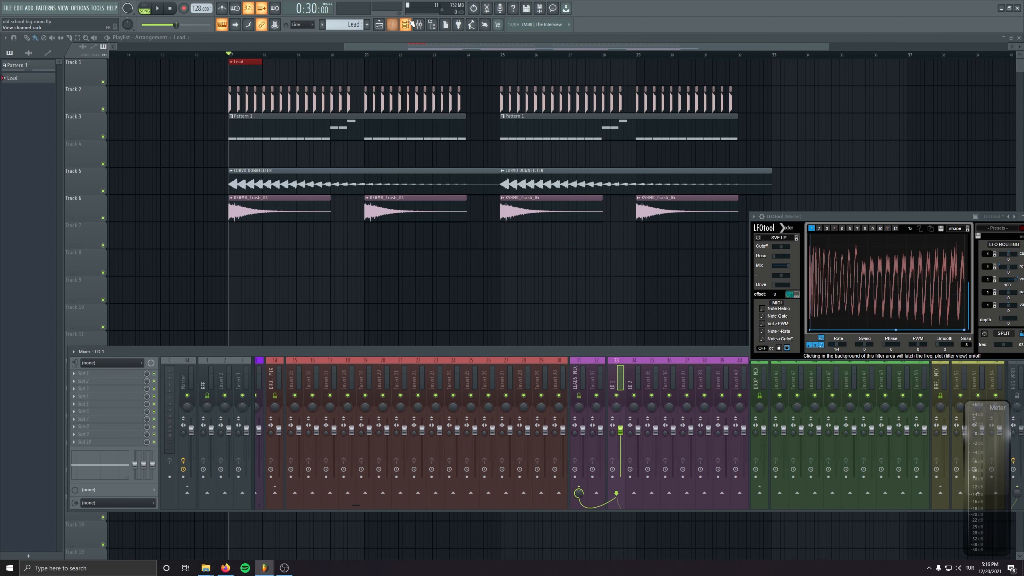
- Load CamelCrusher into the first effect slot of the LD 1 mixer track and audition the first Layer before and after
left_click(411, 23)
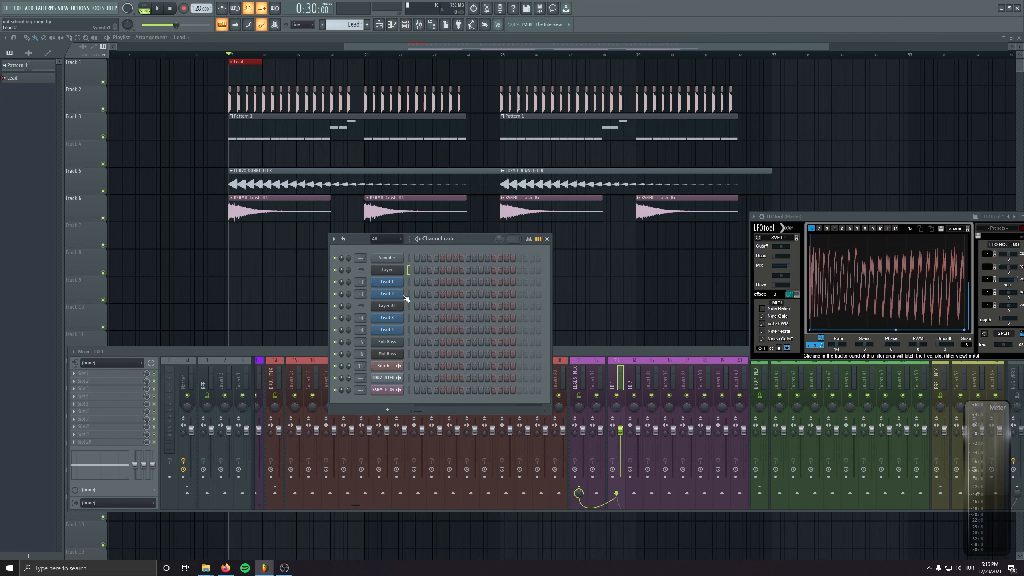
key("z")
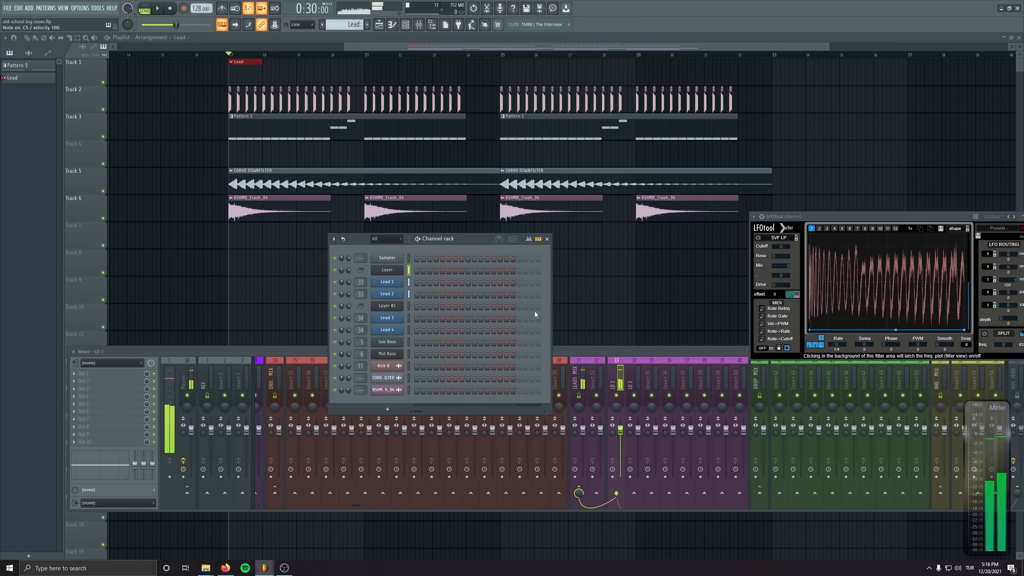
left_click(98, 378)
left_click(121, 146)
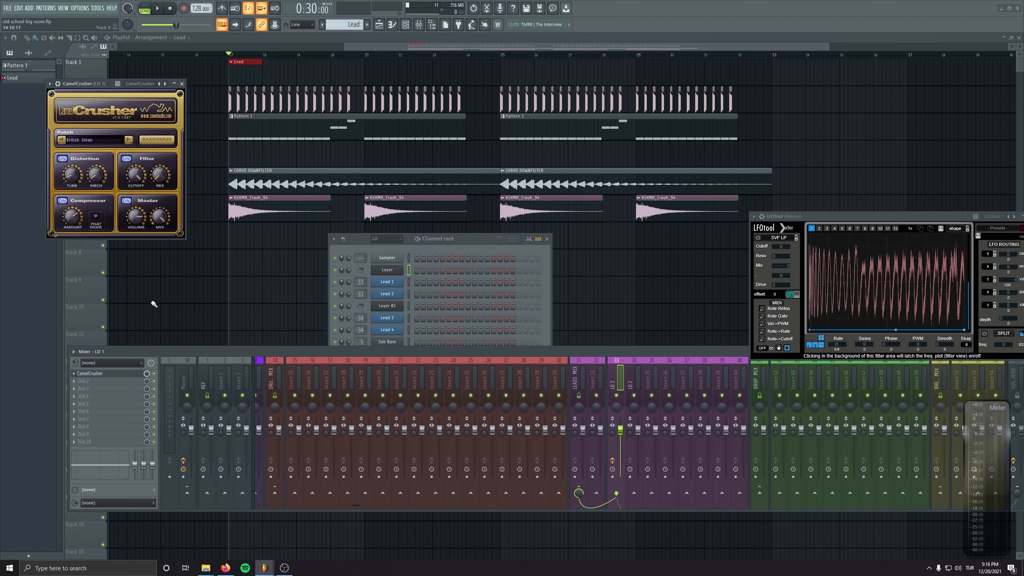
key("z")
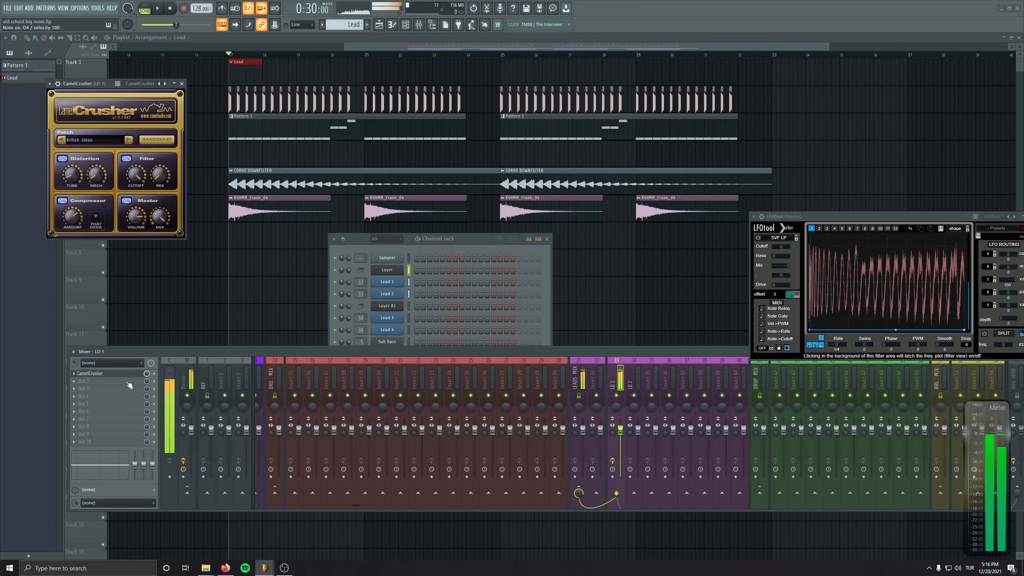
- Copy the CamelCrusher preset from LD 1 to the first effect slot of LD 2 and close both plugin windows
left_click(74, 373)
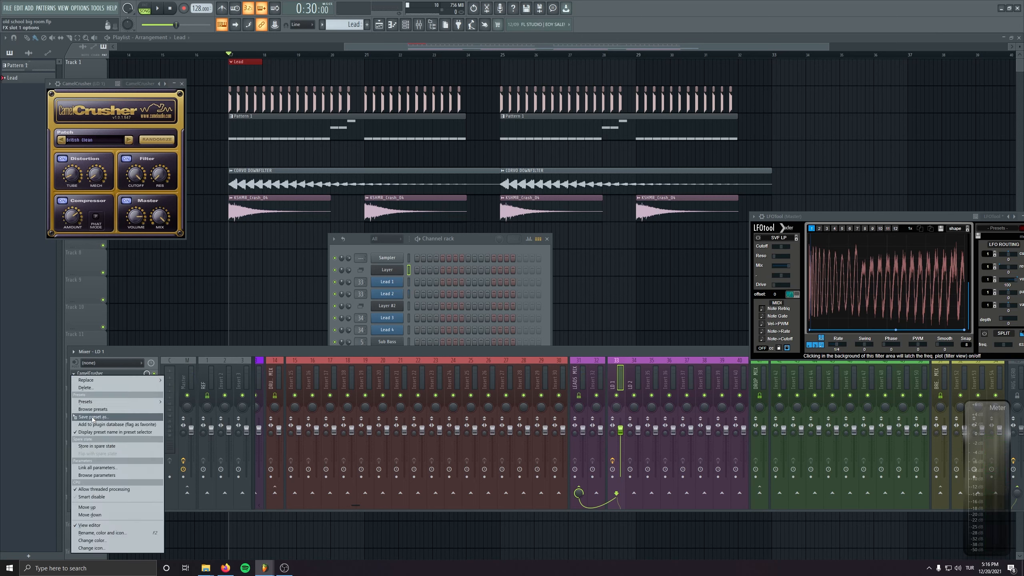
left_click_drag(92, 418, 634, 374)
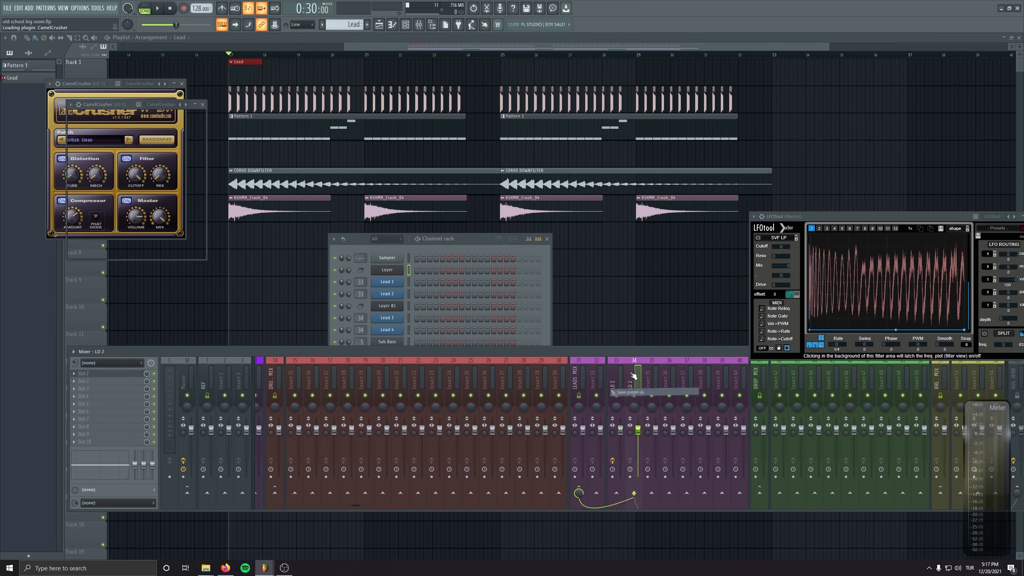
left_click(203, 104)
left_click(181, 84)
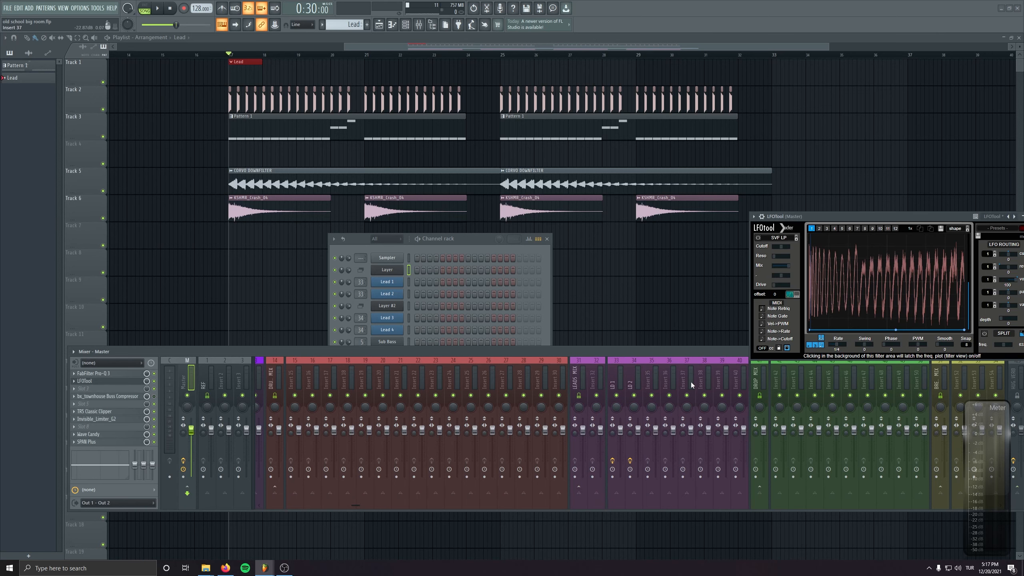
left_click(620, 370)
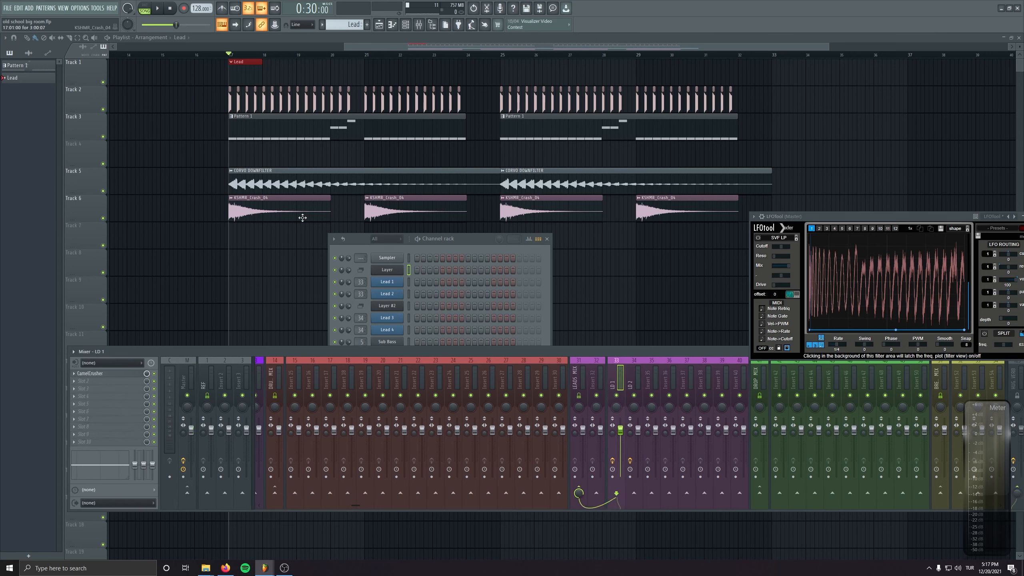
- Set up Kickstart at 77% mix and Fruity parametric EQ 2 with a low cut on the LEADS MIX track
left_click(587, 376)
left_click(122, 412)
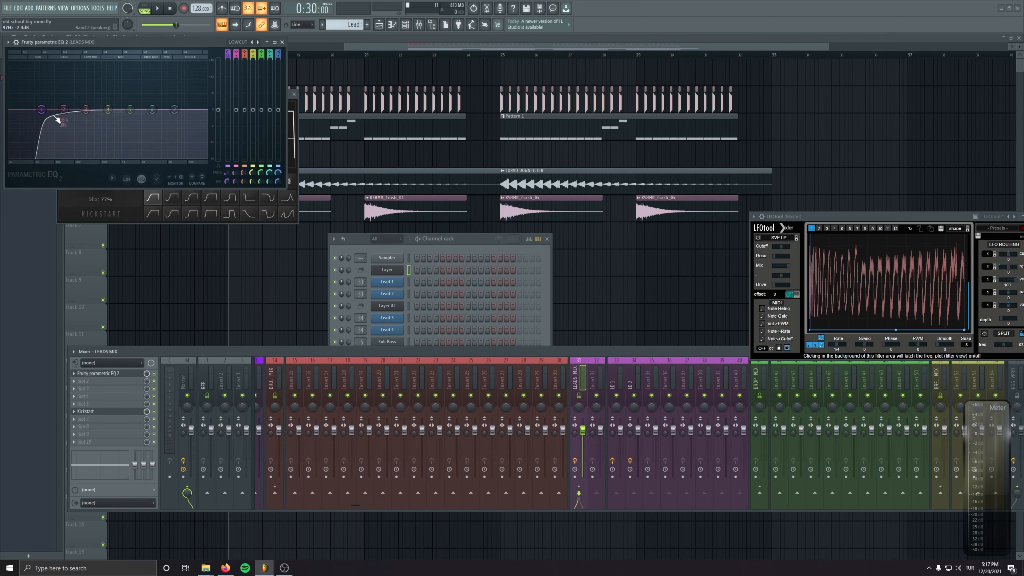
left_click_drag(42, 109, 67, 110)
key("z")
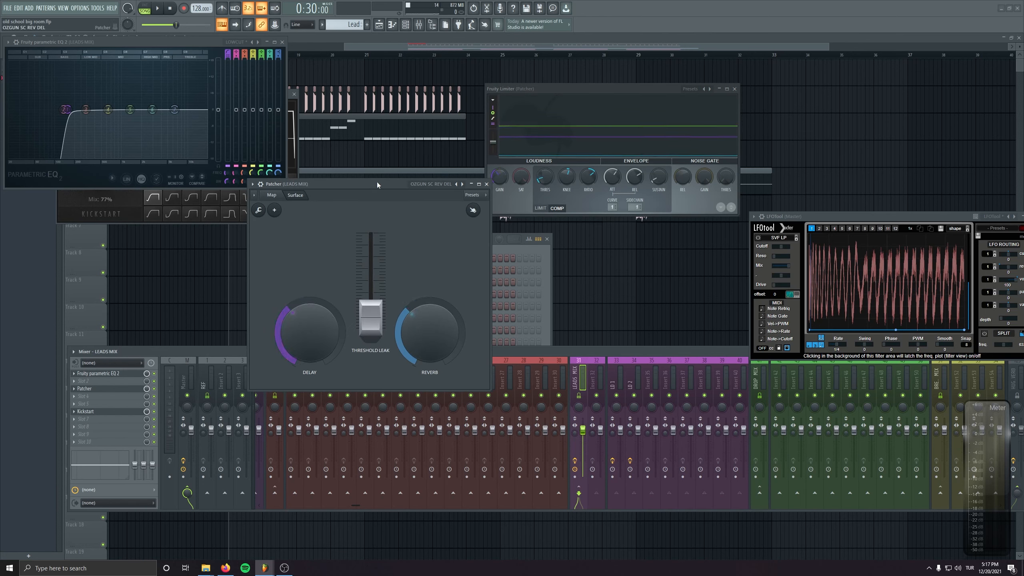
- With the reverb and delay Patcher loaded on LEADS MIX, slightly lower the track volume and Patcher's Reverb, Threshold Leak and Delay
left_click_drag(377, 182, 383, 167)
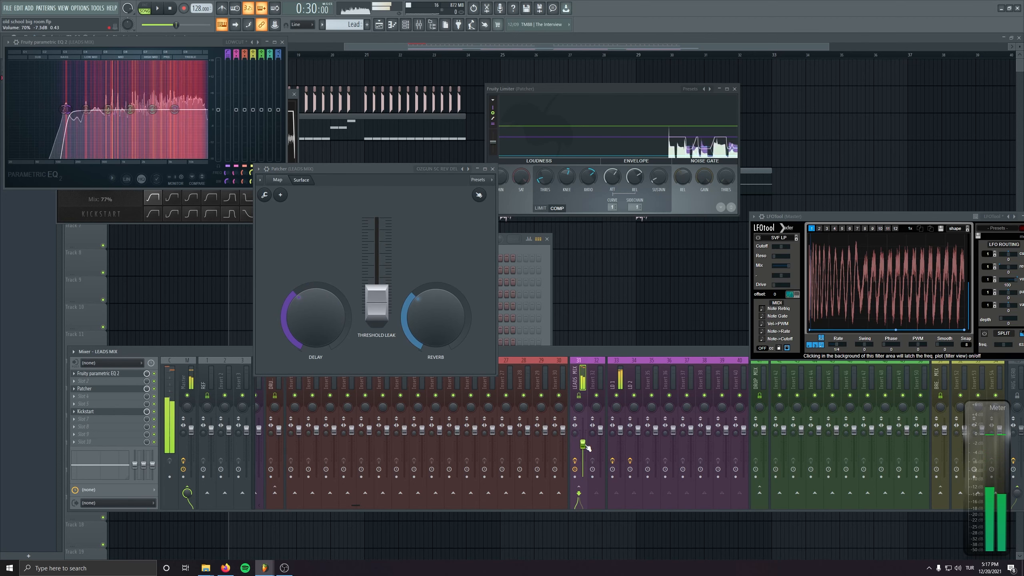
left_click_drag(582, 430, 583, 437)
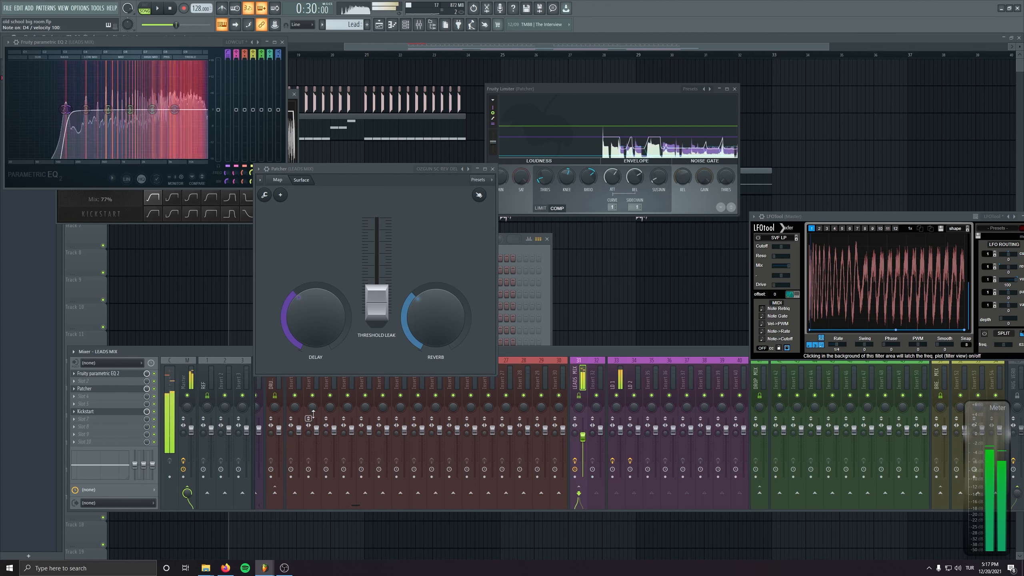
left_click_drag(436, 315, 436, 318)
left_click_drag(377, 303, 377, 306)
left_click_drag(318, 312, 318, 318)
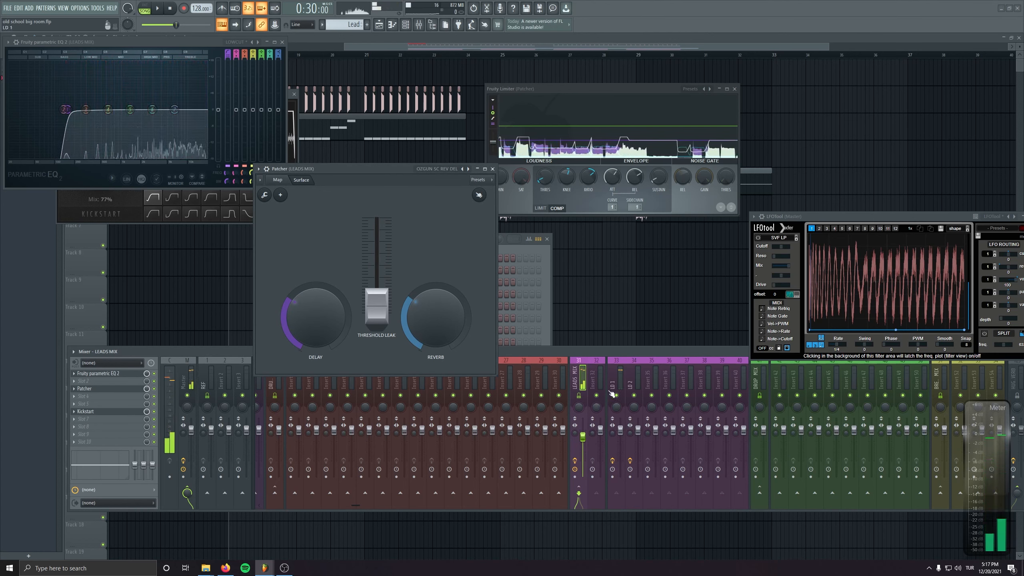
- Insert Fruity Blood Overdrive ahead of the EQ on LEADS MIX and adjust its PreAmp and PostGain
left_click(616, 375)
left_click(577, 376)
left_click(102, 374)
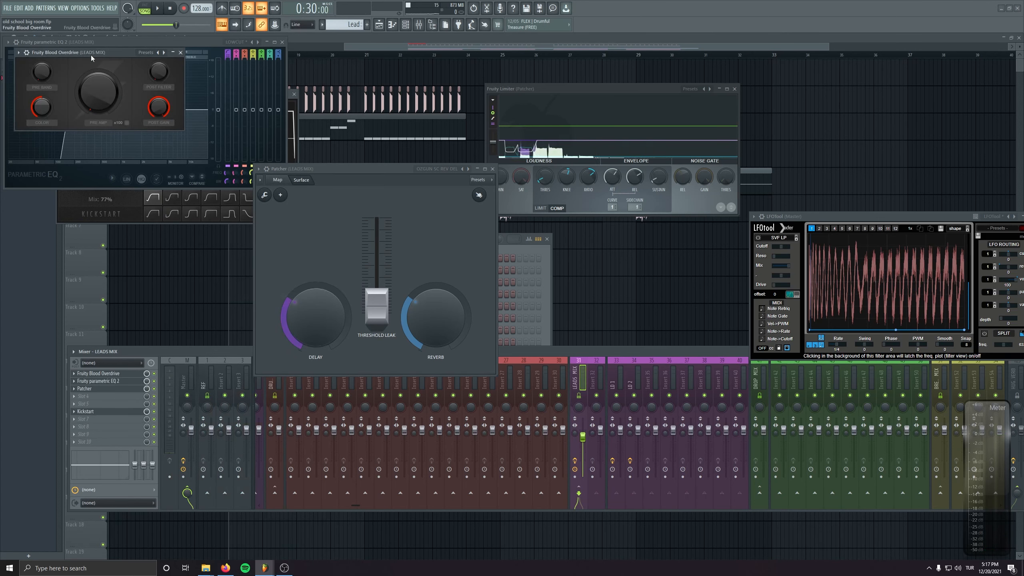
left_click_drag(91, 57, 223, 234)
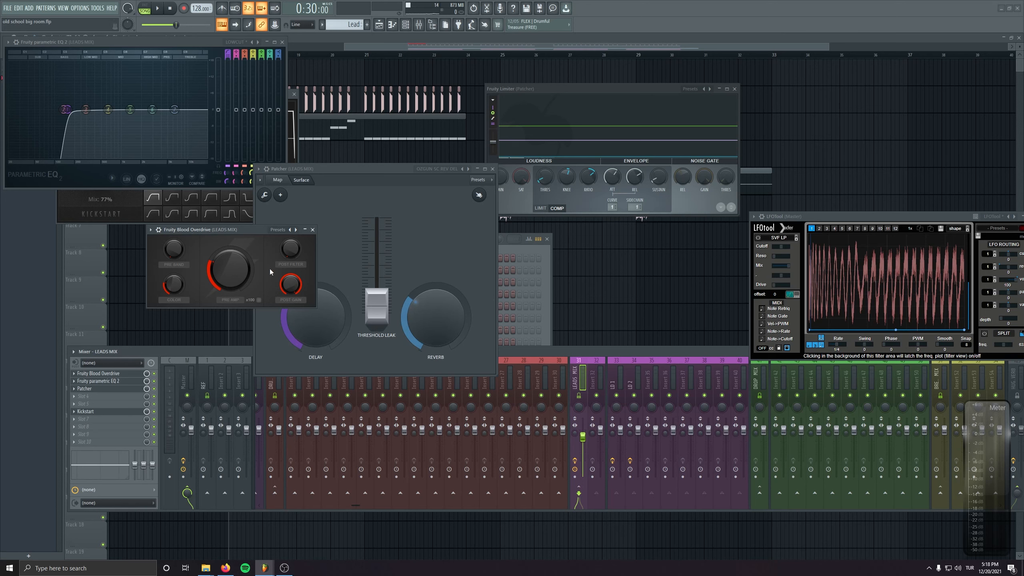
left_click_drag(238, 270, 291, 285)
mouse_move(278, 109)
left_mouse_down()
mouse_move(279, 101)
mouse_move(245, 100)
mouse_move(270, 104)
left_mouse_up()
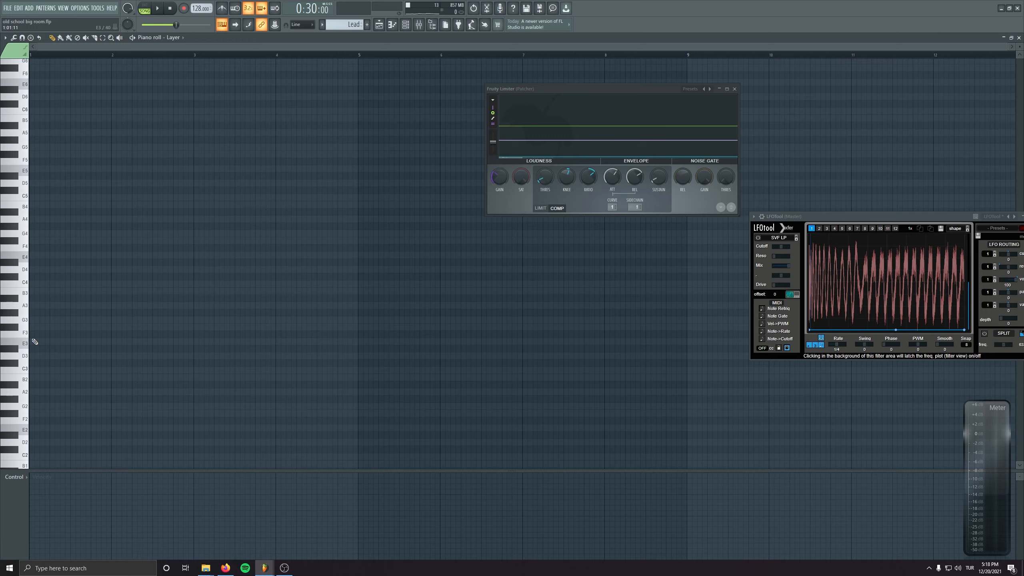
- Check the Sylenth1 presets used by Lead 1 and Lead 2, the children of the first Layer
scroll(44, 344, "up", 3)
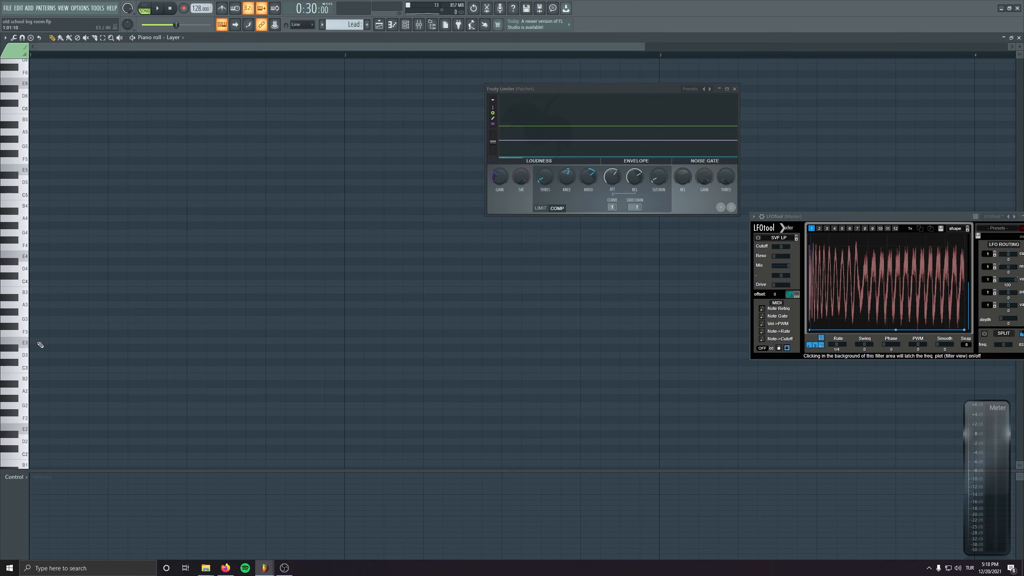
left_click(405, 28)
left_click(395, 283)
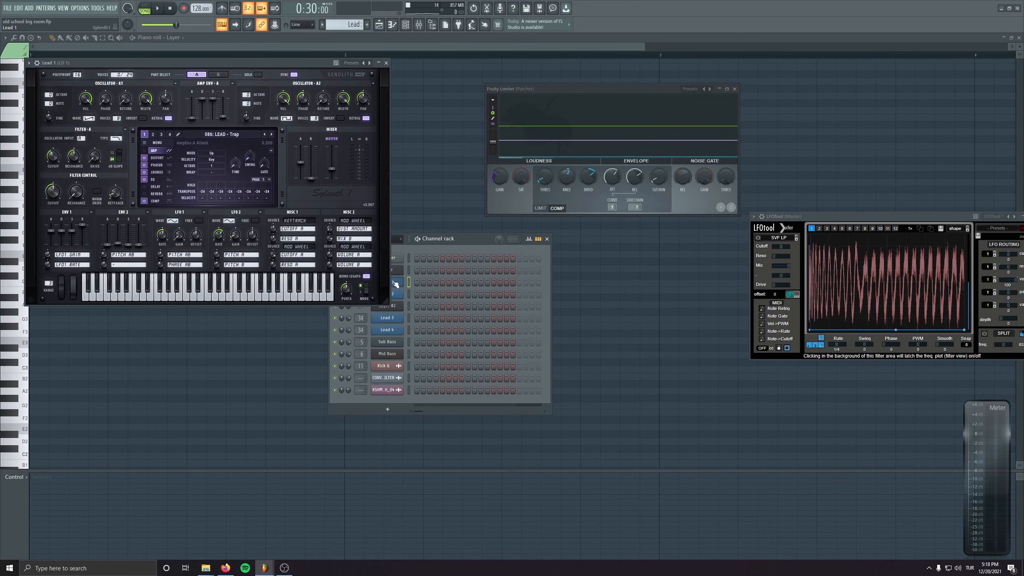
left_click(403, 295)
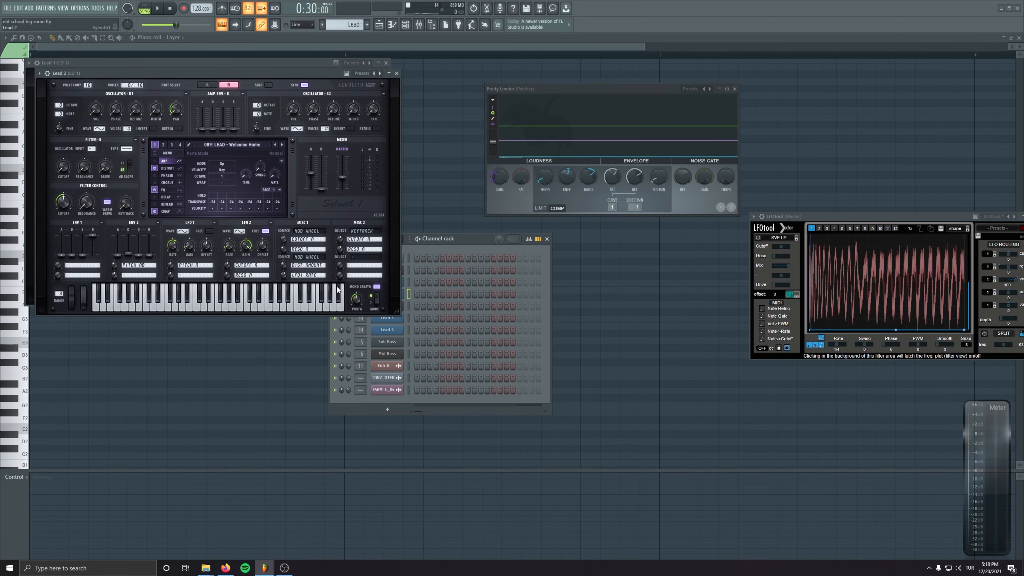
left_click(386, 62)
left_click(396, 74)
- Place an E3 note at the start of the Layer's piano roll and shorten it to just under two steps
left_click_drag(42, 332, 42, 341)
key("space")
key("space")
left_click_drag(103, 342, 69, 343)
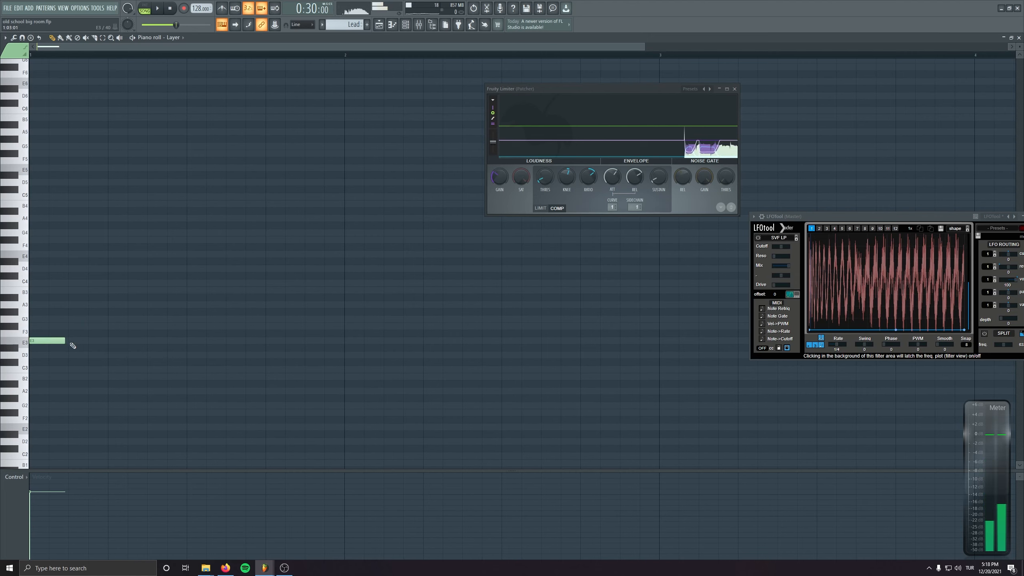
- Add E4 notes at steps 2 and 4 of bar 1 and lengthen the first to nearly two steps
left_click_drag(70, 190, 69, 255)
key("space")
key("space")
left_click(91, 255)
key("space")
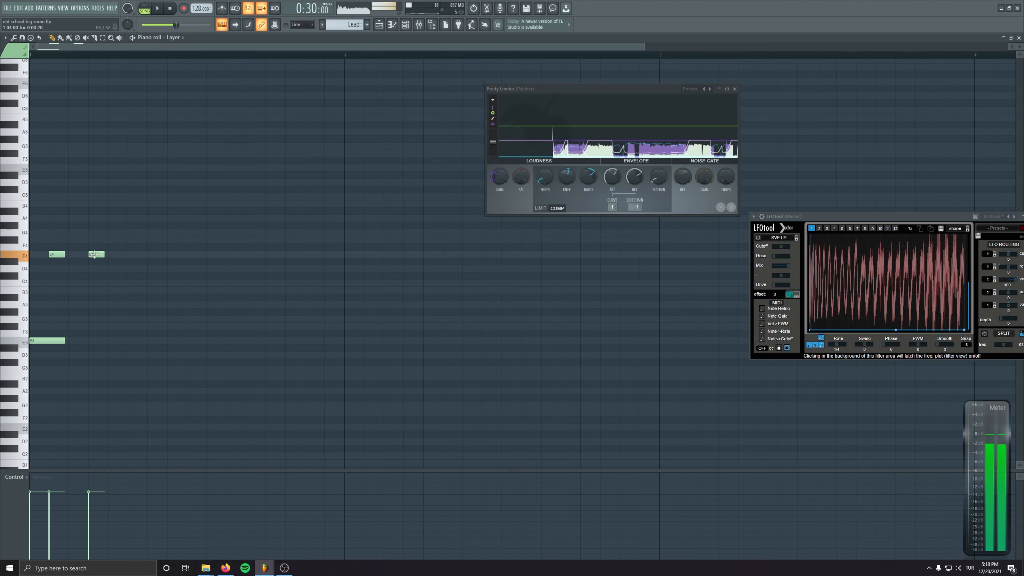
key("space")
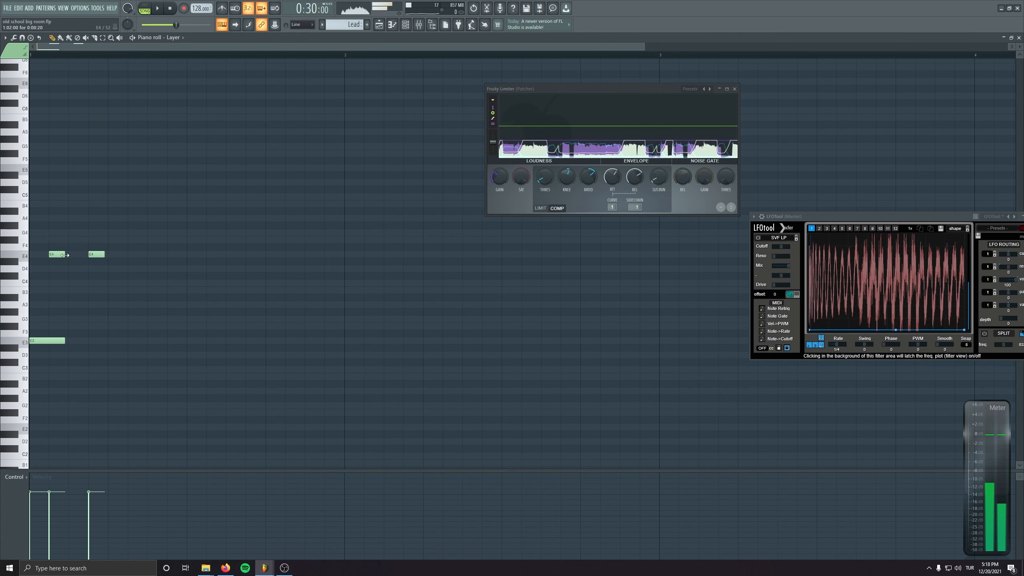
left_click_drag(65, 255, 85, 254)
key("space")
- Add E4 notes at steps 5 and 7 of bar 1 and shorten the E4 at step 4
left_click(117, 254)
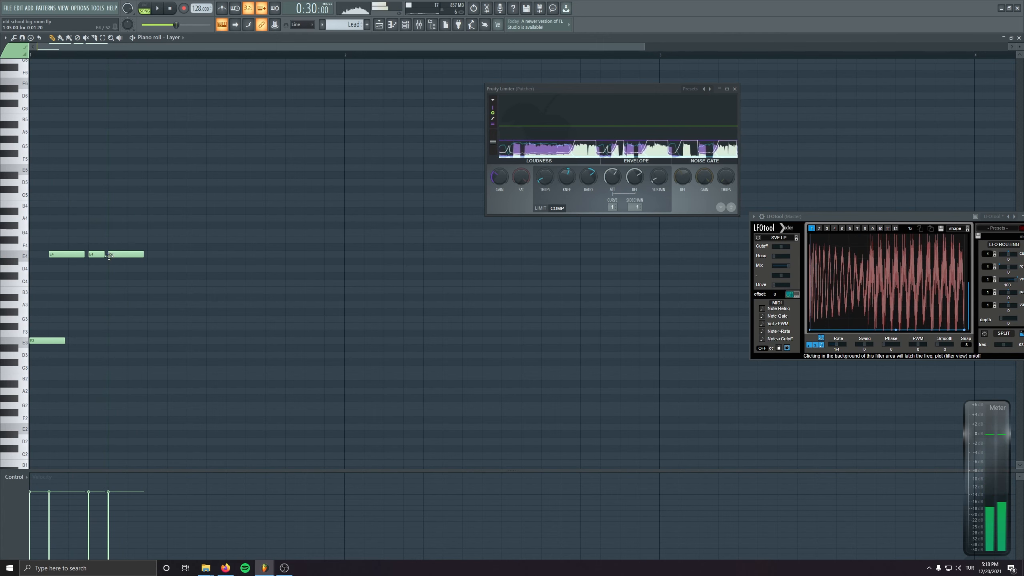
key("space")
left_click(149, 254)
left_click_drag(101, 255, 97, 255)
key("space")
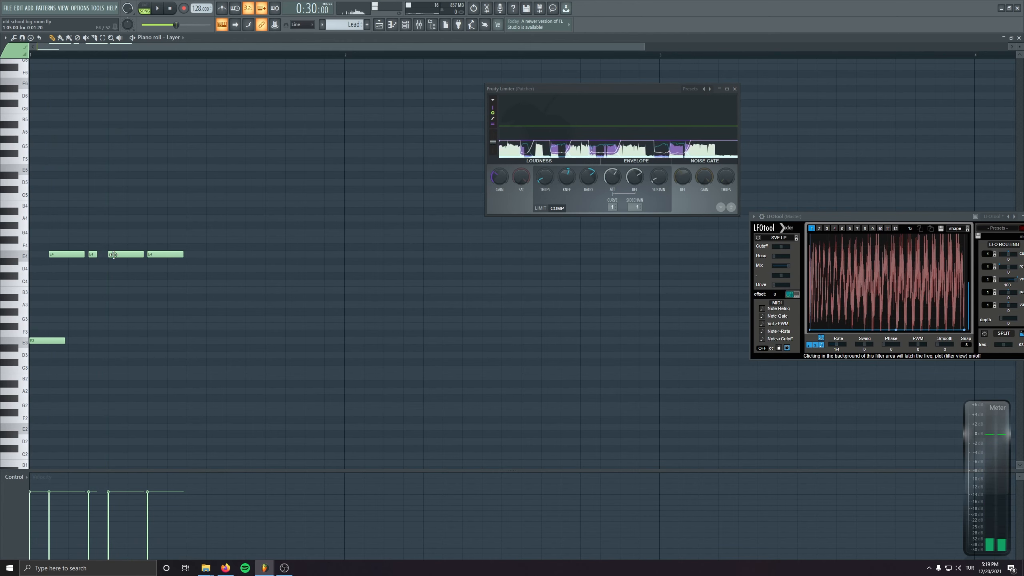
key("space")
key("space")
- Raise the note at step 2 to F4 and shorten the E4 note at step 5
left_click_drag(65, 254, 65, 247)
key("space")
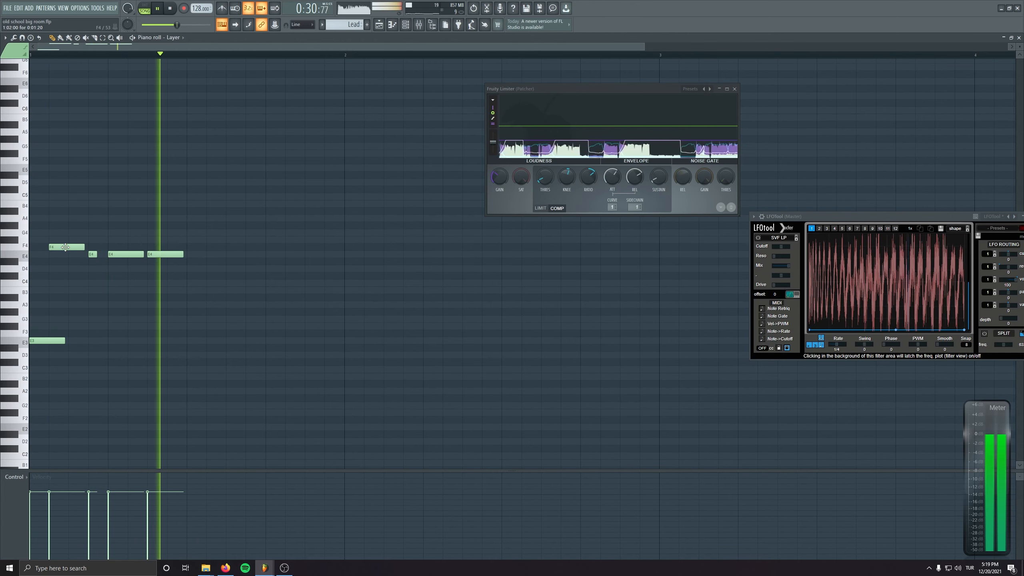
left_click_drag(143, 255, 132, 254)
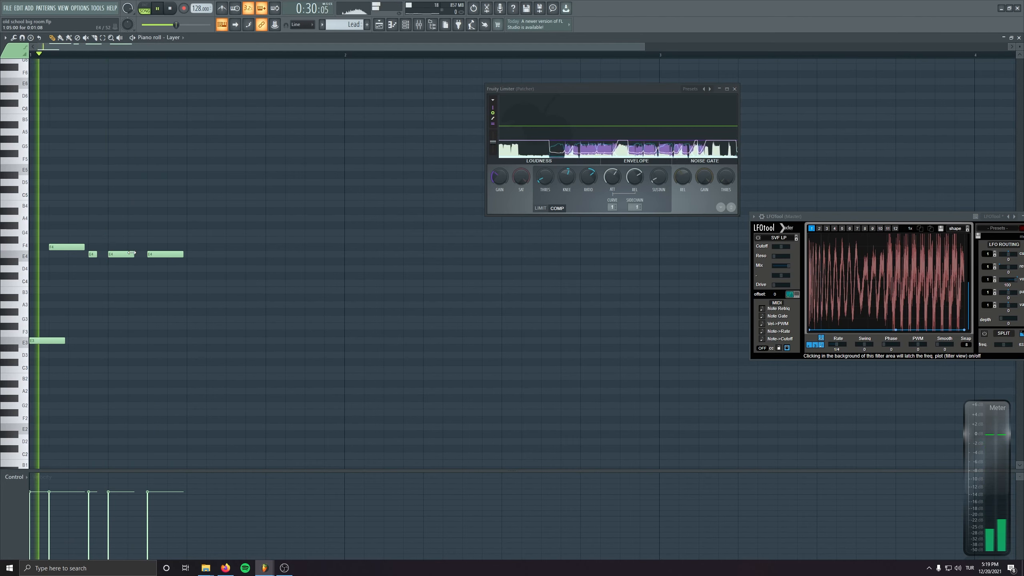
left_click_drag(252, 216, 30, 394)
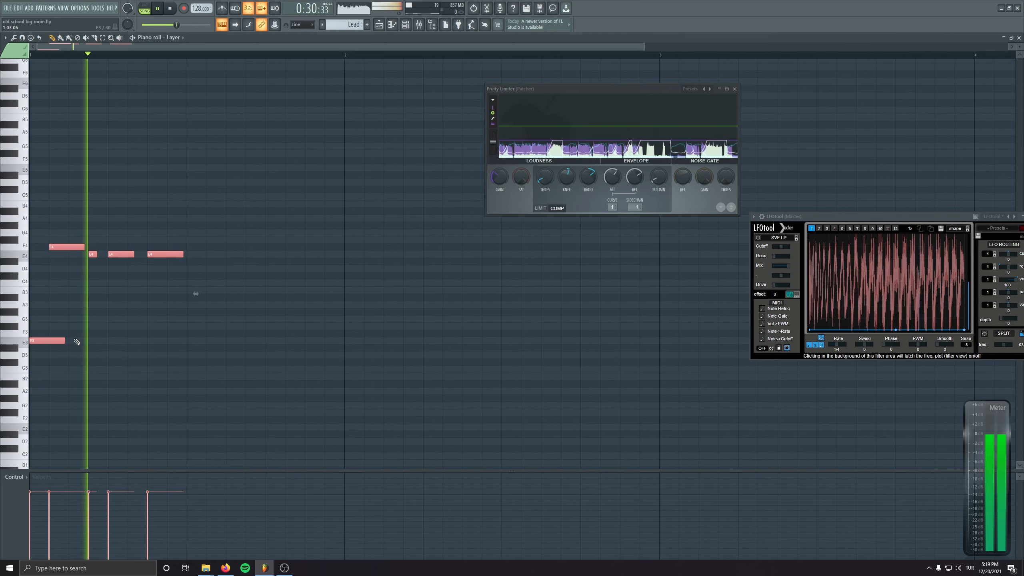
key("space")
- Add a short E3 note at step 8 of bar 1 and play the phrase
left_click(174, 340)
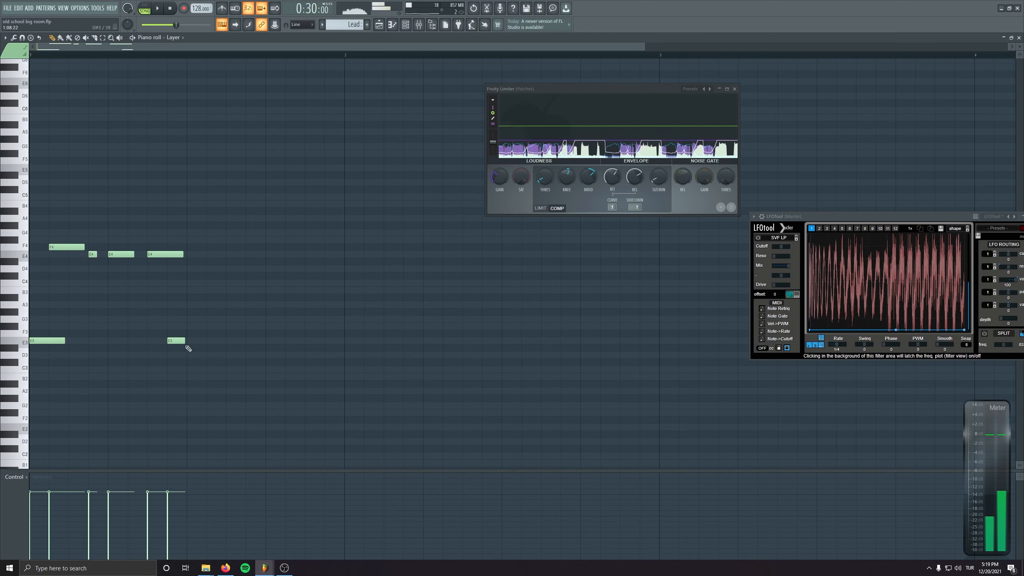
key("space")
key("space")
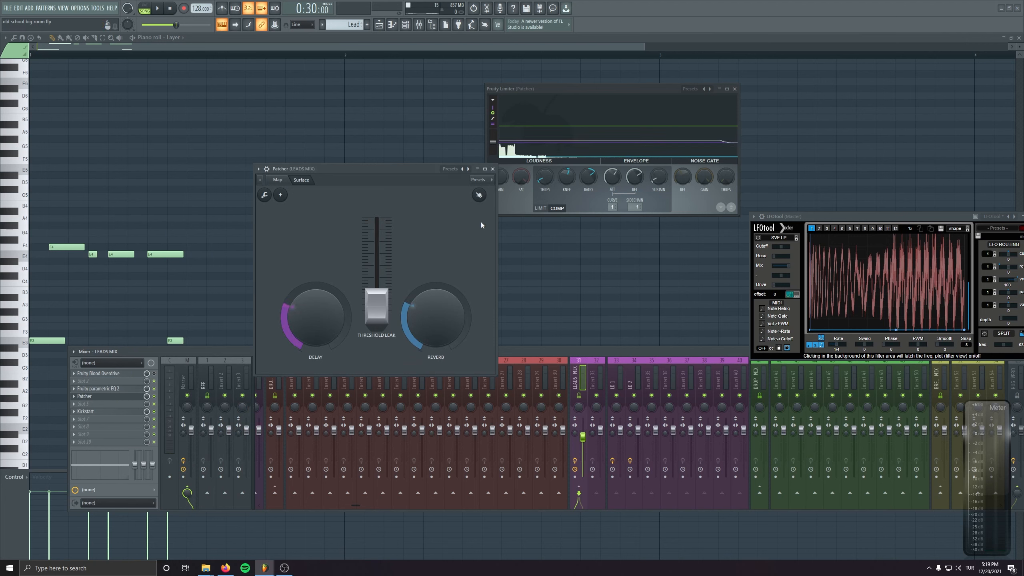
- Set the LEADS MIX volume to 100% and close the Patcher window and the mixer
left_click(492, 169)
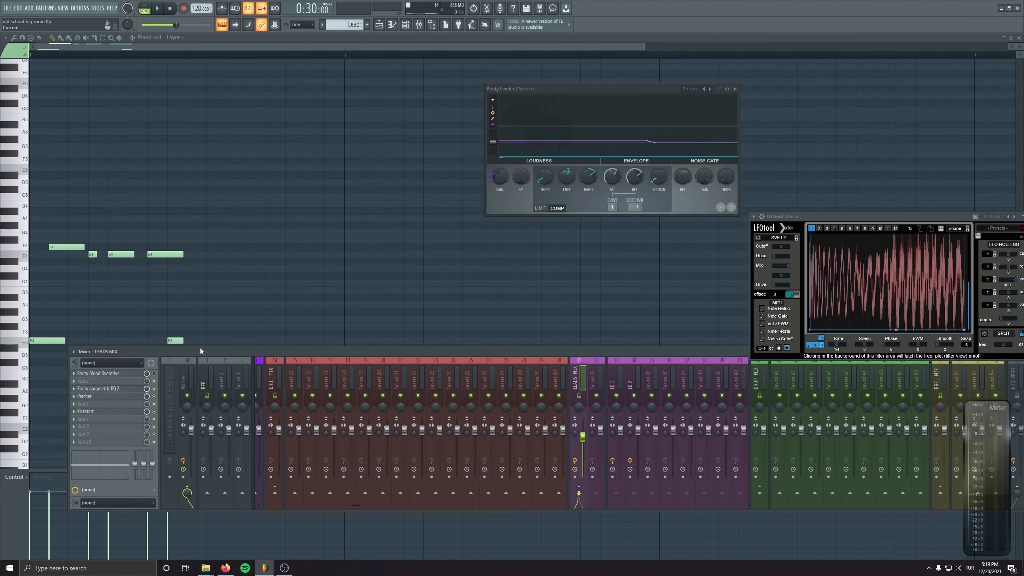
key("space")
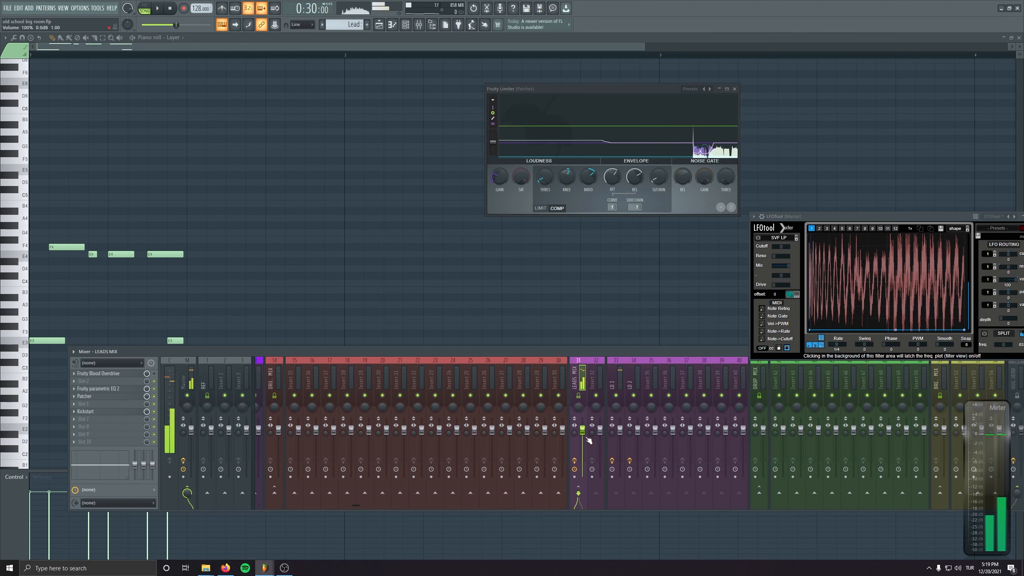
key("space")
key("F9")
key("space")
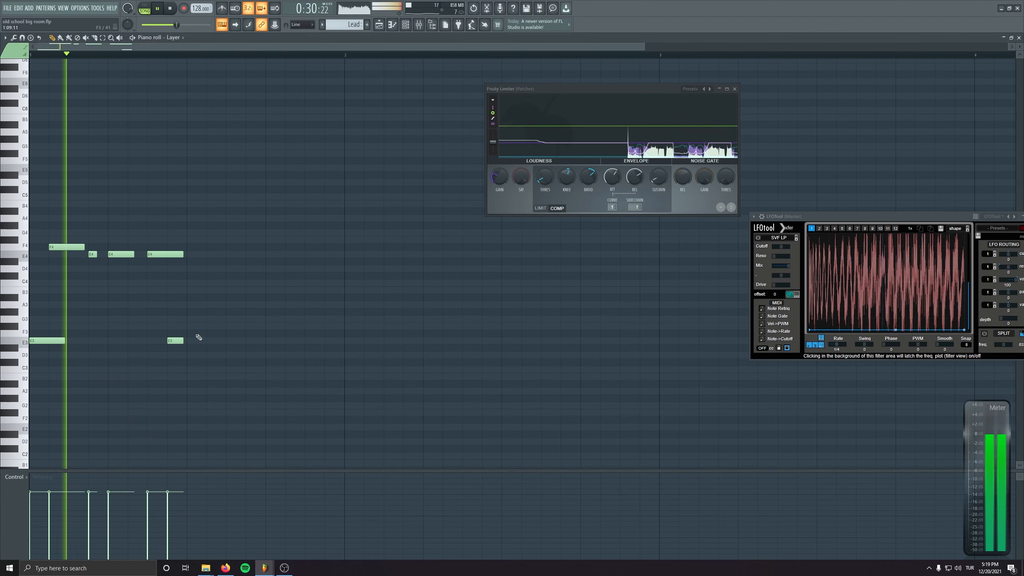
- Duplicate the half-bar lead phrase into the second half of bar 1 and play it back
key("ctrl+a")
key("space")
left_click(370, 389, "ctrl")
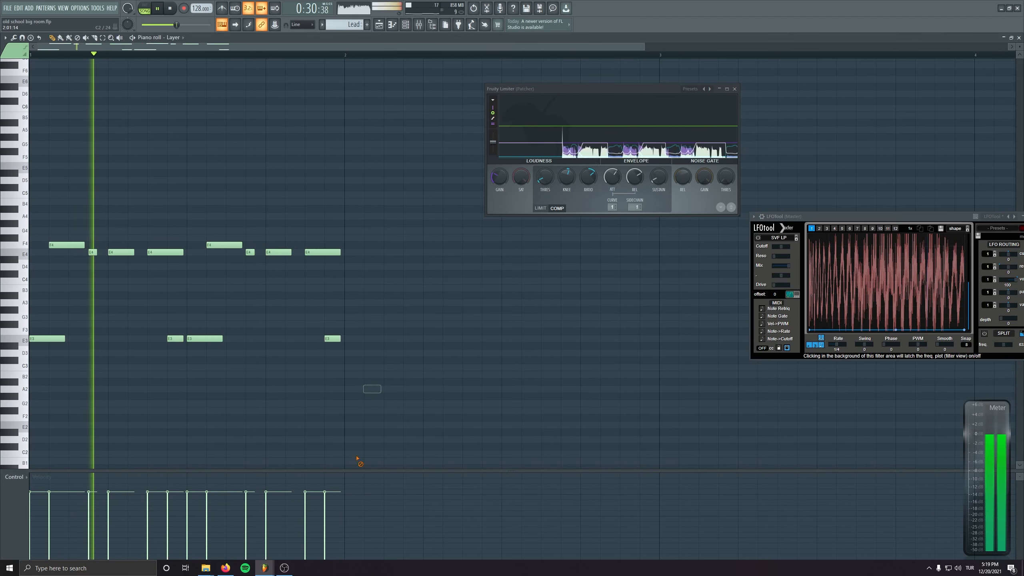
key("space")
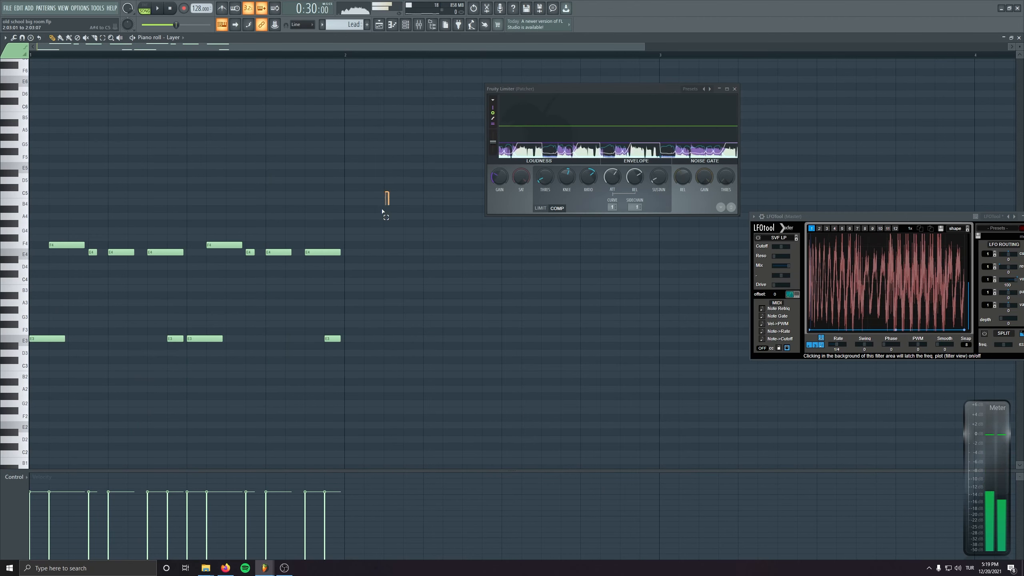
- Duplicate the second half of bar 1 to the start of bar 2 and play the extended melody
left_click_drag(382, 211, 197, 354)
key("ctrl+b")
scroll(448, 288, "down", 2, "ctrl")
key("space")
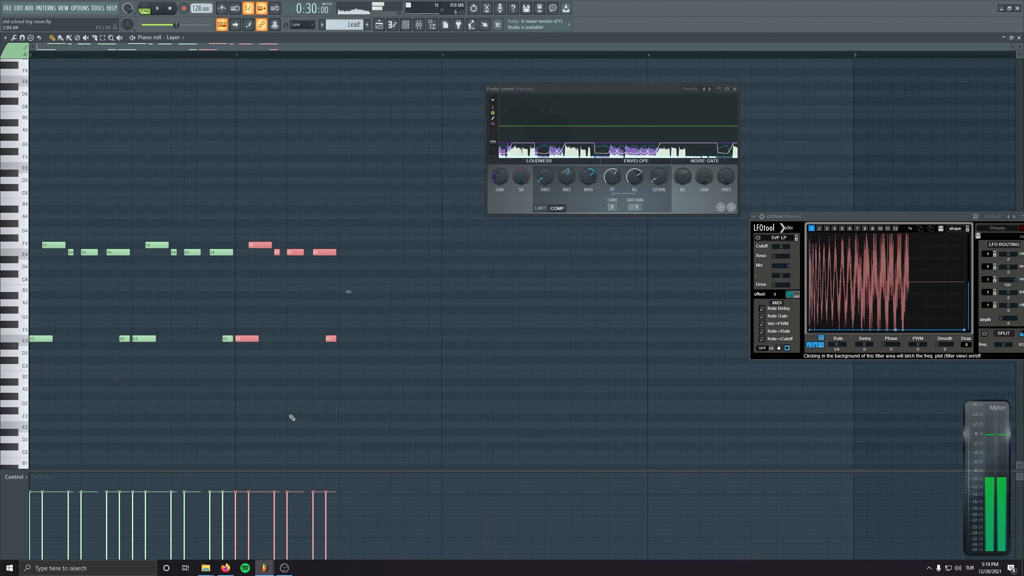
scroll(347, 413, "down", 1, "ctrl")
left_click(434, 382)
right_click(434, 382)
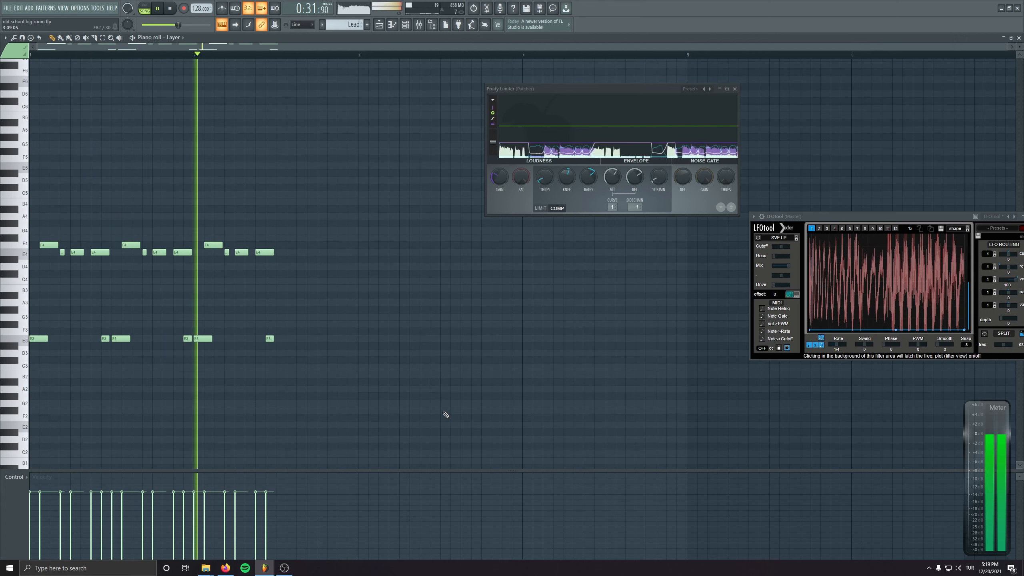
key("space")
- Replace the last E3 in bar 2 with a short E4 and shorten the E4 note before it
right_click(270, 339)
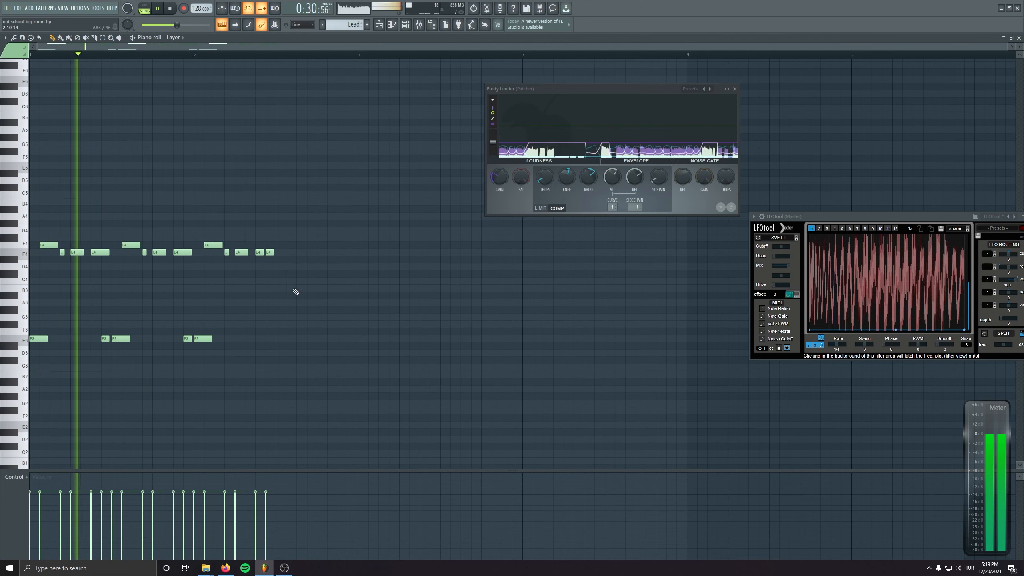
mouse_move(288, 245)
left_mouse_down()
mouse_move(262, 265)
mouse_move(270, 253)
left_mouse_up()
left_click(340, 287)
right_click(340, 286)
right_click(340, 287)
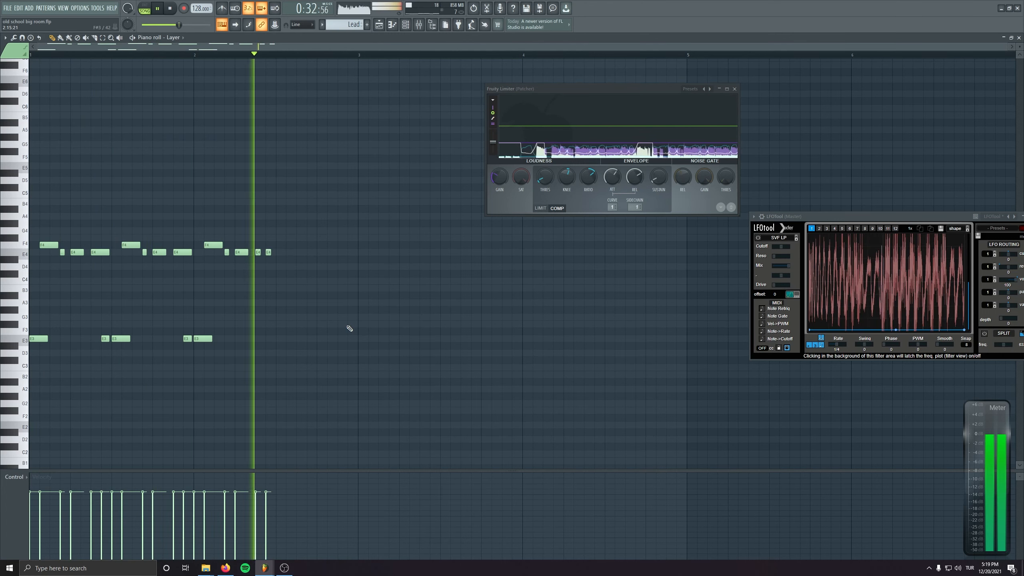
key("space")
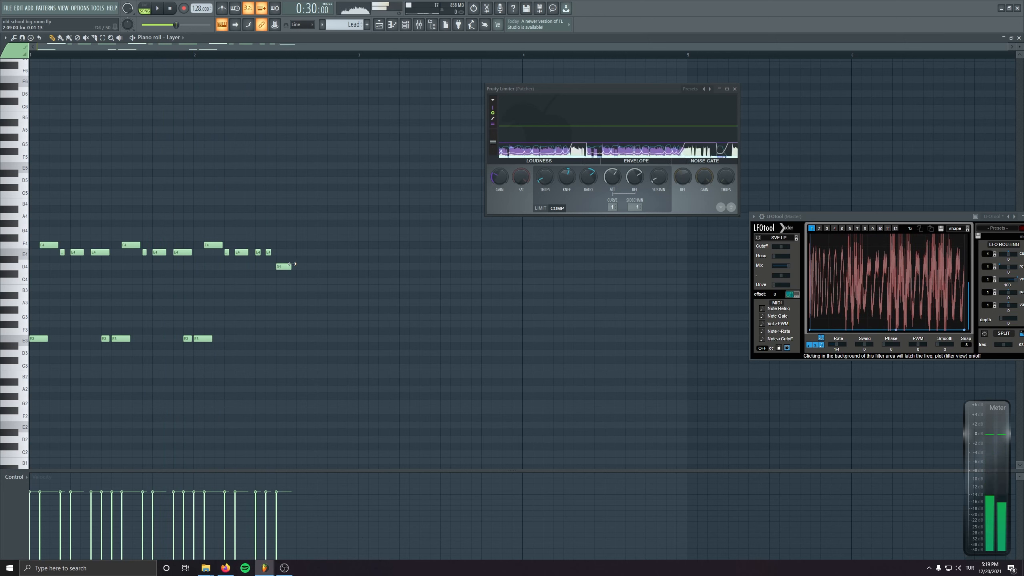
- Finish bar 2 with an F4, a long E4 and a short E3 that ends together with it, playing the melody back
key("space")
left_click(320, 252)
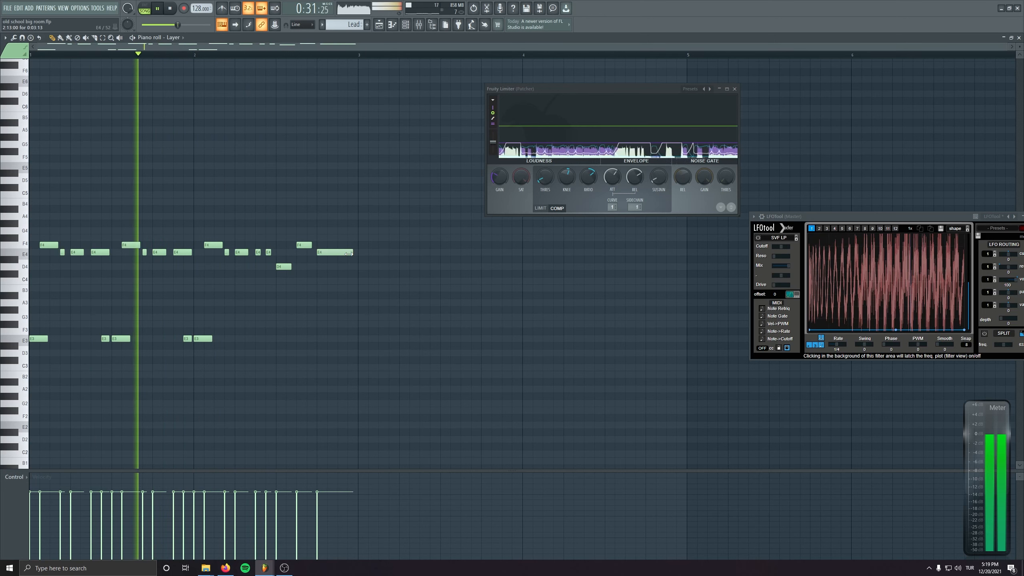
left_click(338, 338)
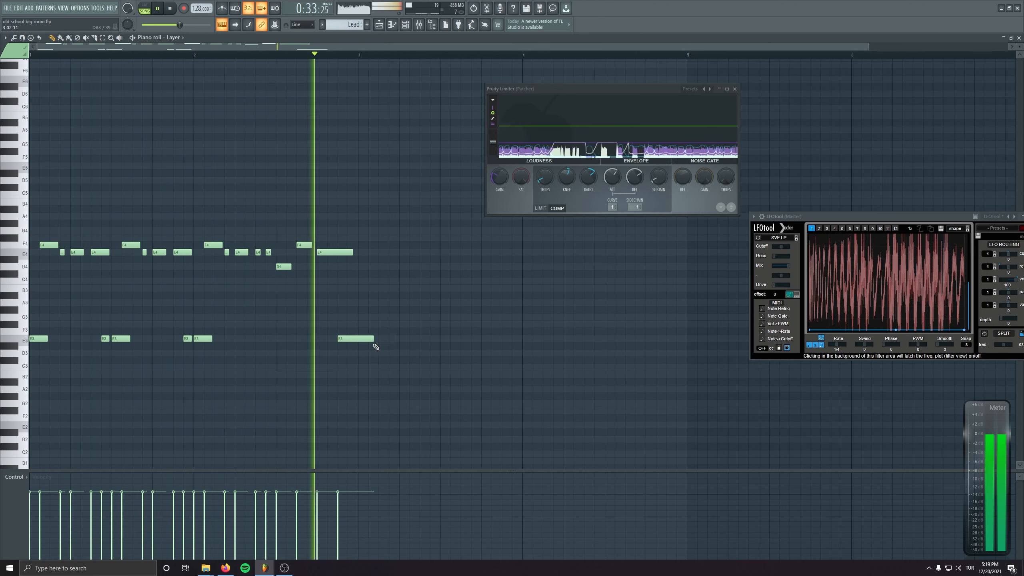
key("space")
left_click_drag(369, 341, 350, 342)
key("space")
left_click(437, 346)
right_click(438, 346)
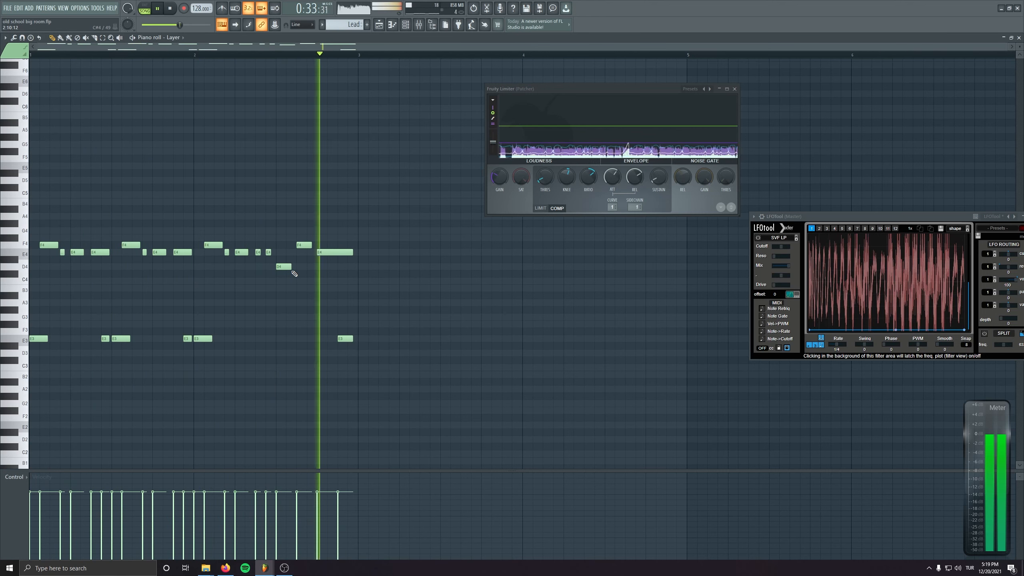
- Delete the short E3 notes just before the middle of bar 1 and before the start of bar 2 while the melody plays
key("ctrl+a")
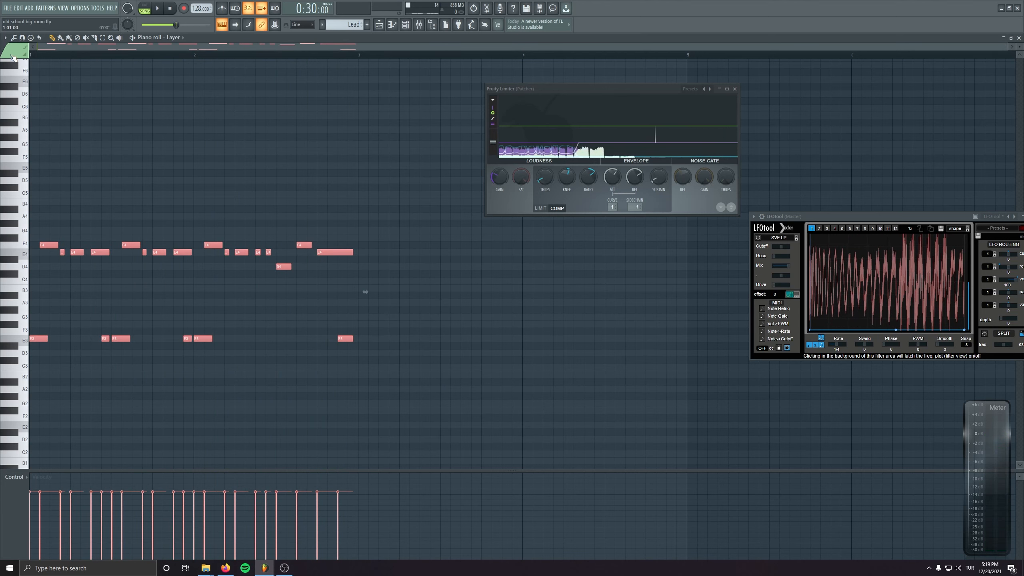
scroll(47, 189, "up", 4)
scroll(218, 265, "down", 3)
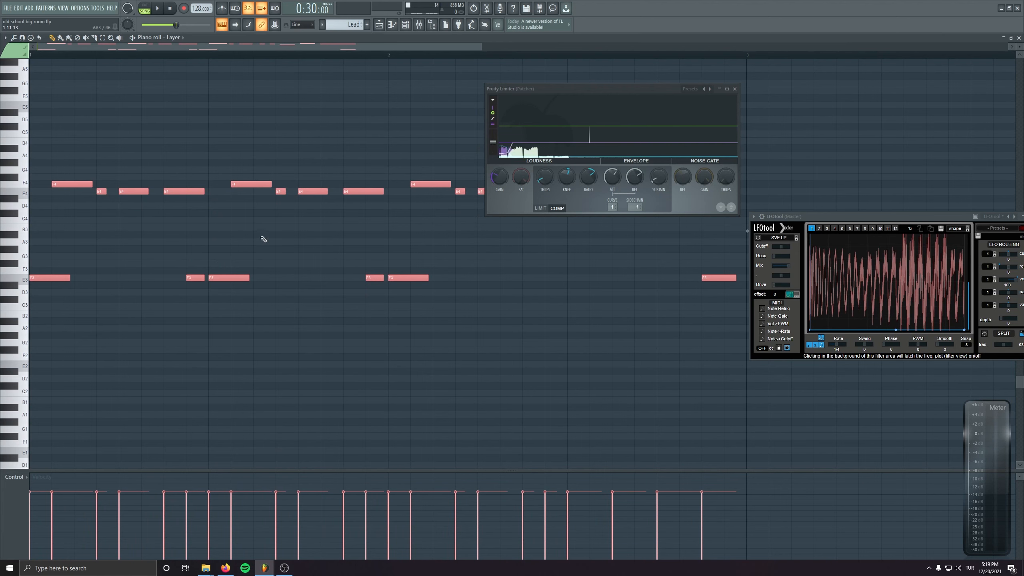
key("space")
left_click(298, 251)
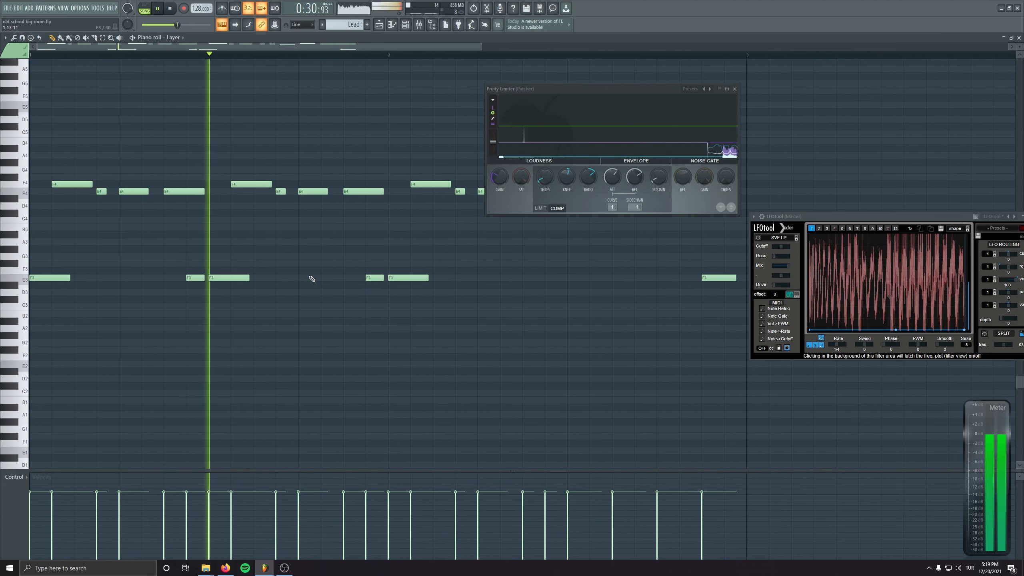
right_click(198, 278)
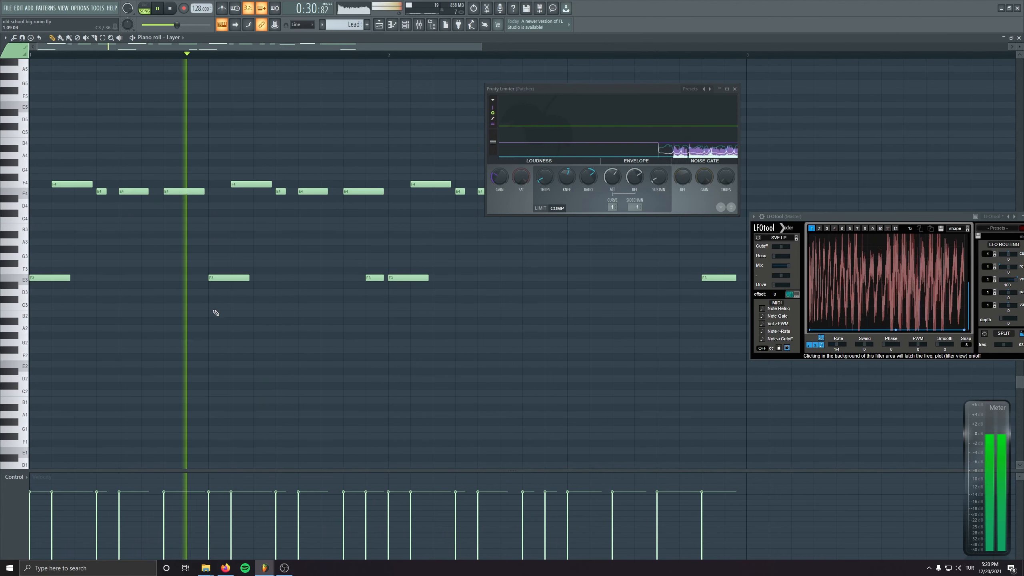
right_click(378, 278)
left_click_drag(444, 314, 325, 279)
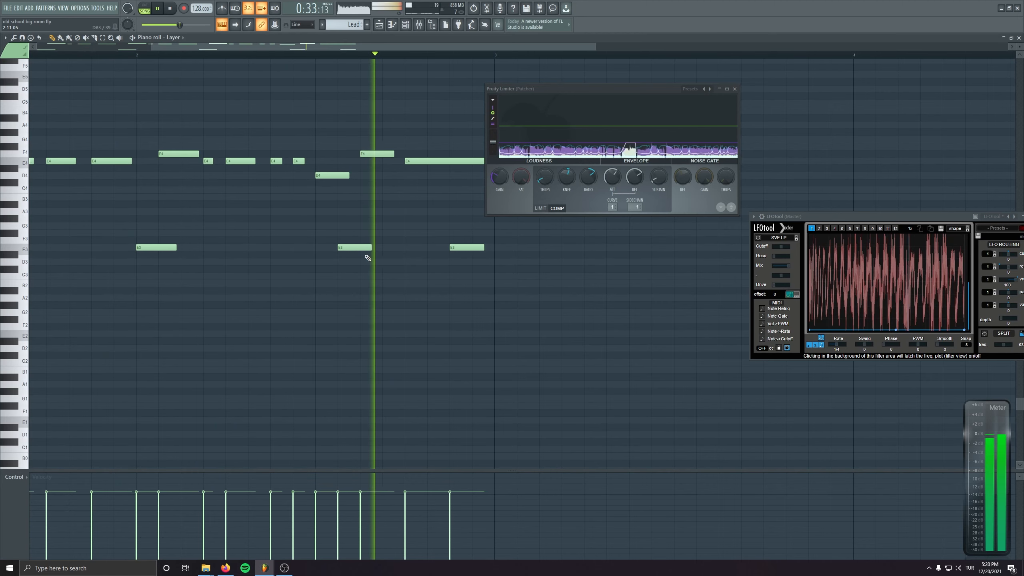
- Add a short E3 under the end of the D4 and a short E4 under the end of the last F4, and play the melody
key("space")
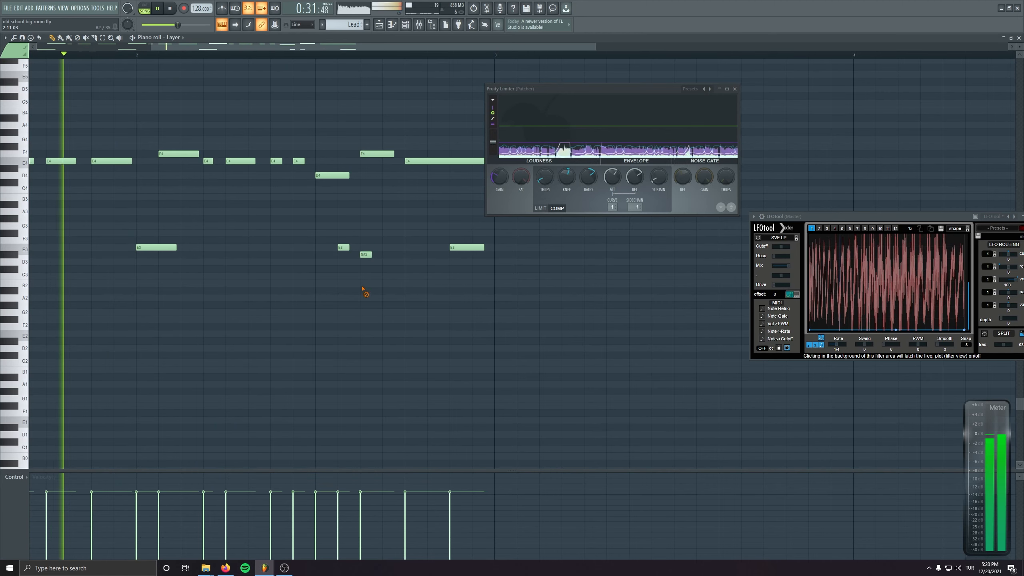
right_click(365, 254)
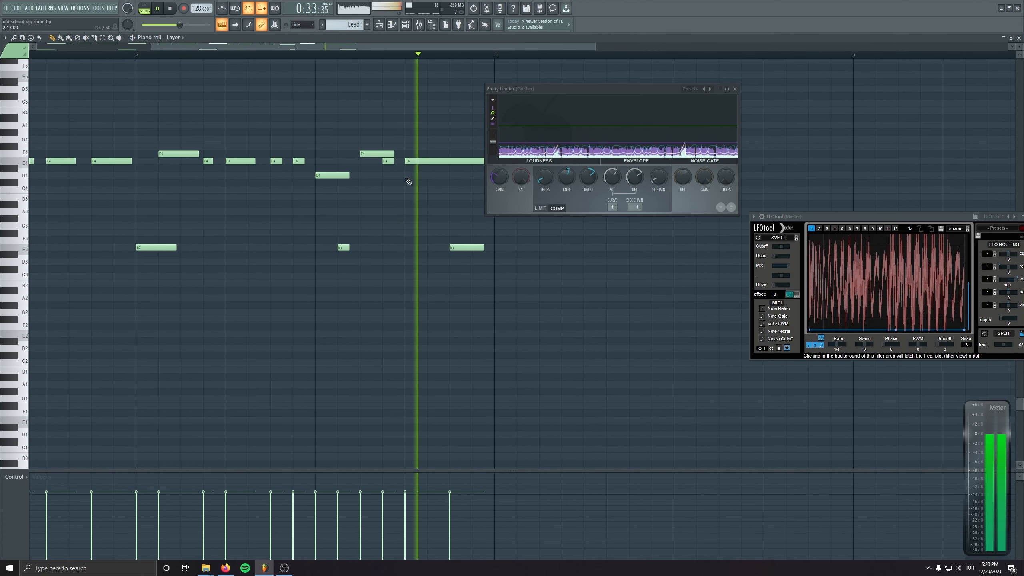
scroll(240, 176, "right", 4)
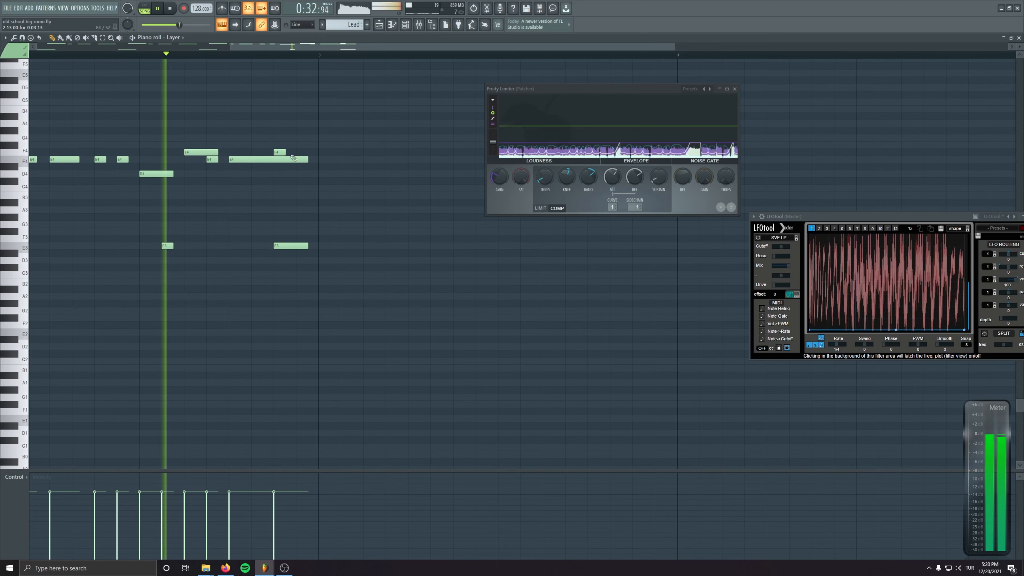
key("space")
scroll(271, 282, "down", 3)
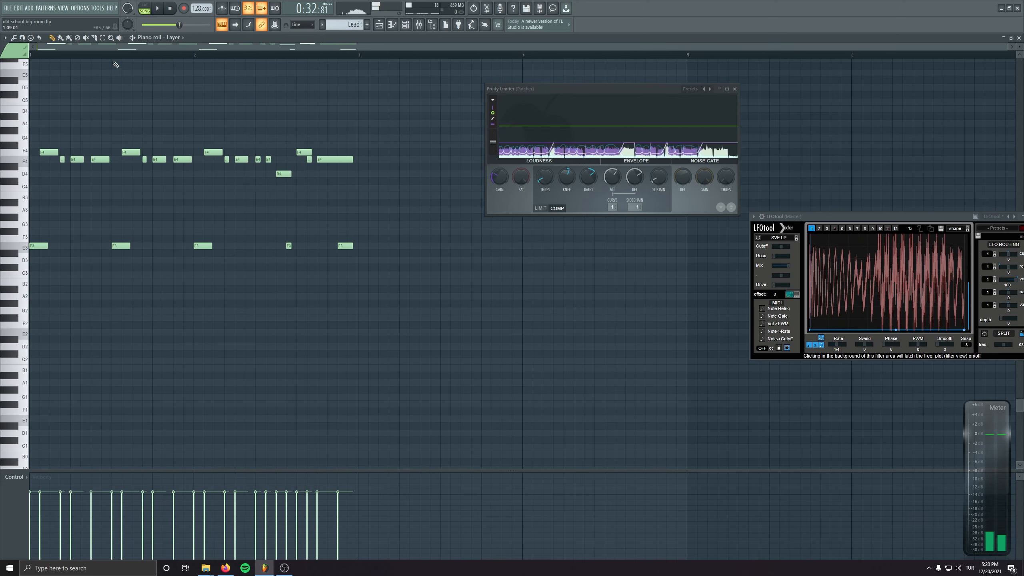
key("space")
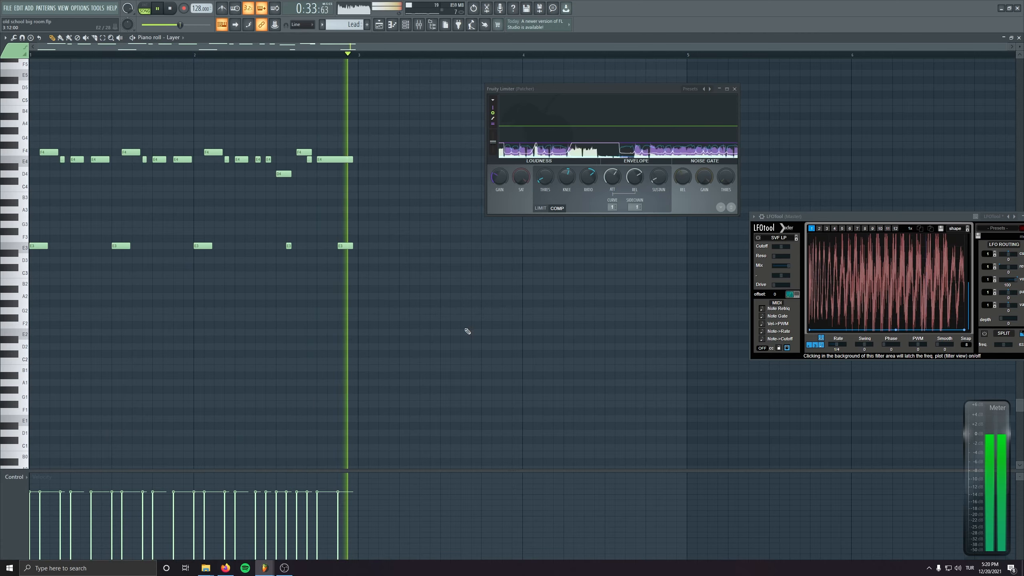
scroll(200, 245, "up", 2)
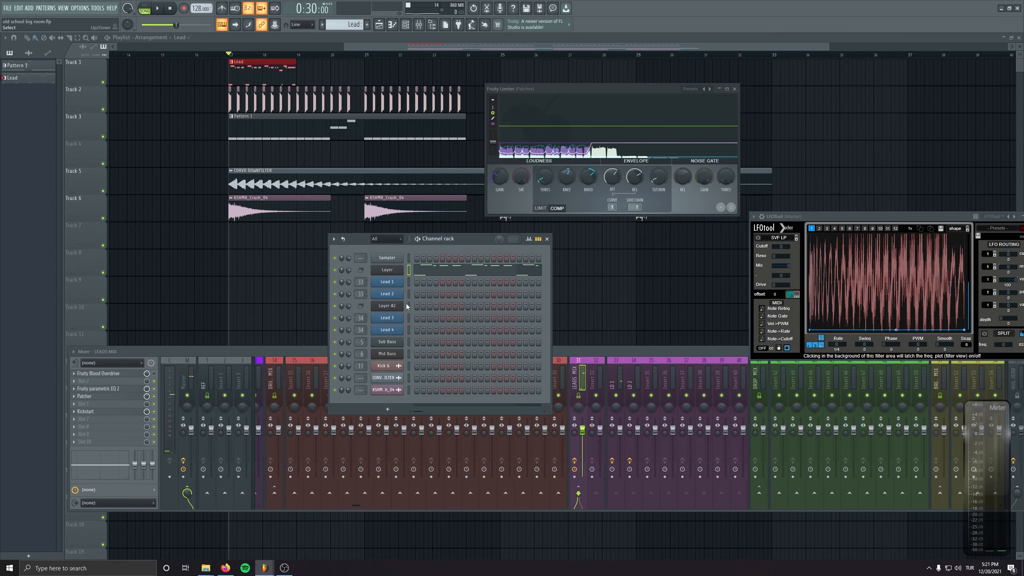
- Paste the lead melody into the Layer #2 channel and move all its notes to start at bar 3
key("ctrl+v")
left_click(449, 311)
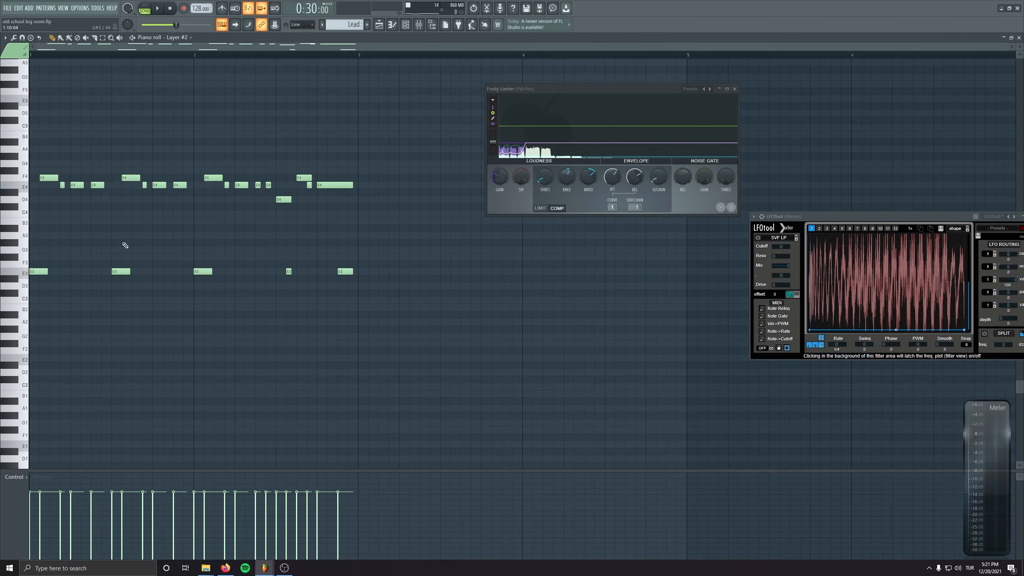
key("ctrl+a")
left_click_drag(34, 271, 367, 269)
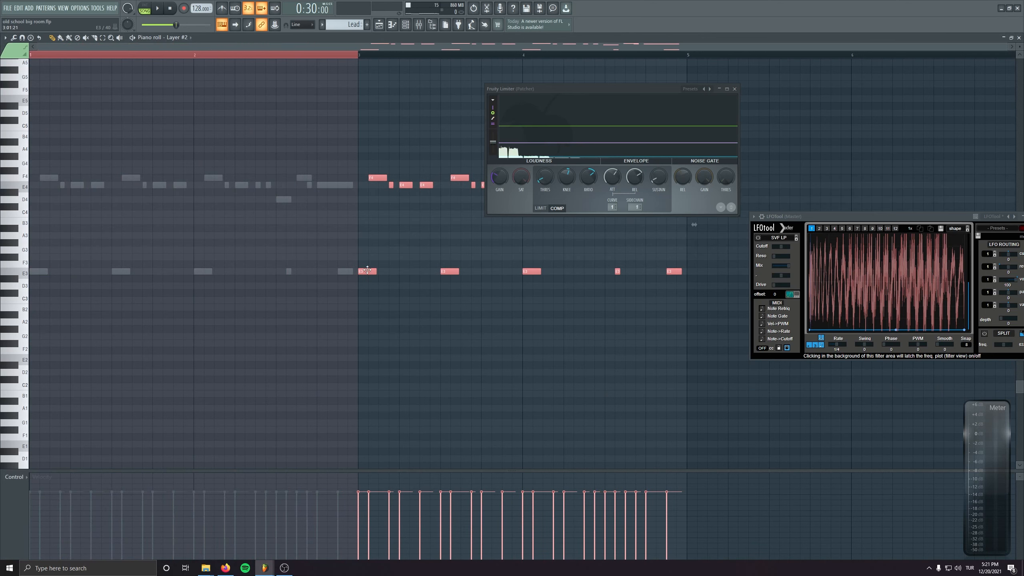
double_click(362, 54)
- Close the Fruity Limiter and LFOTool windows covering the piano roll
left_click(734, 89)
left_click_drag(811, 154, 557, 136)
left_click_drag(964, 220, 895, 227)
key("space")
left_click(964, 223)
- Transpose all Layer #2 notes up one octave, play them back and deselect them
right_click(576, 183)
key("space")
key("ctrl+a")
key("ctrl+Up")
key("space")
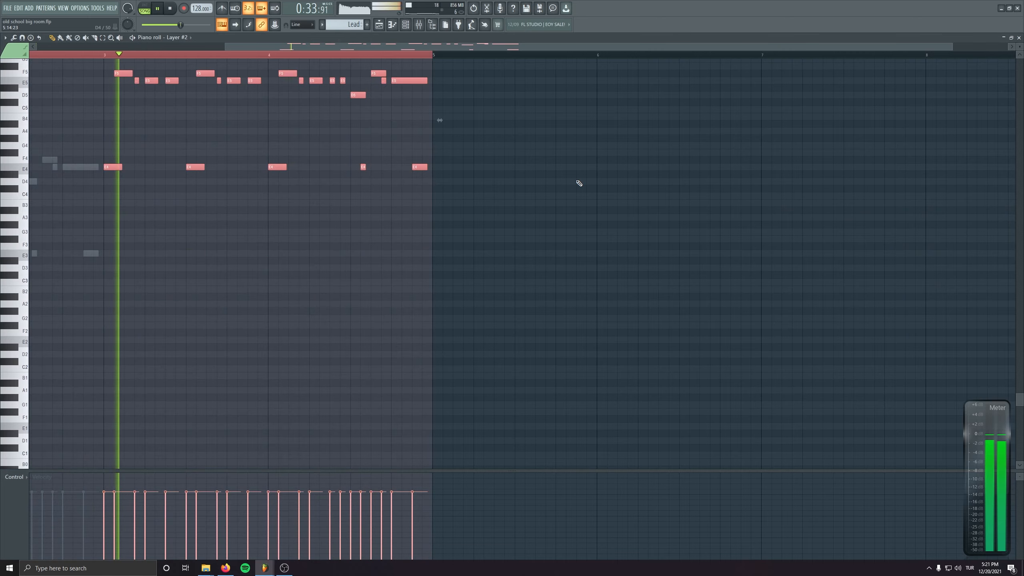
key("space")
left_click_drag(192, 245, 315, 295)
scroll(315, 295, "up", 3)
left_click(316, 295)
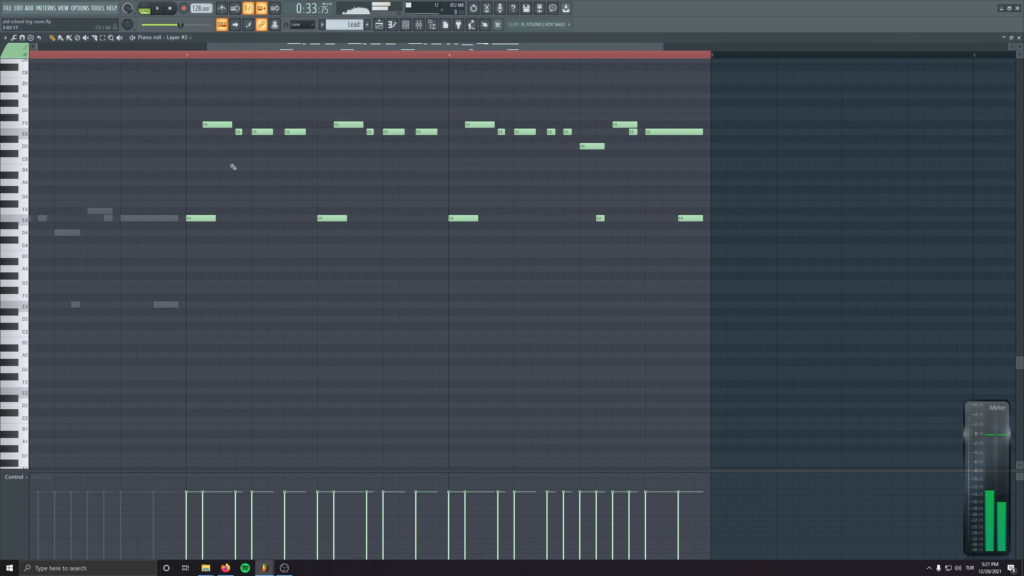
- In the first half of bar 3, lower the short E5 to E4 and raise the E5 after it to F5
key("space")
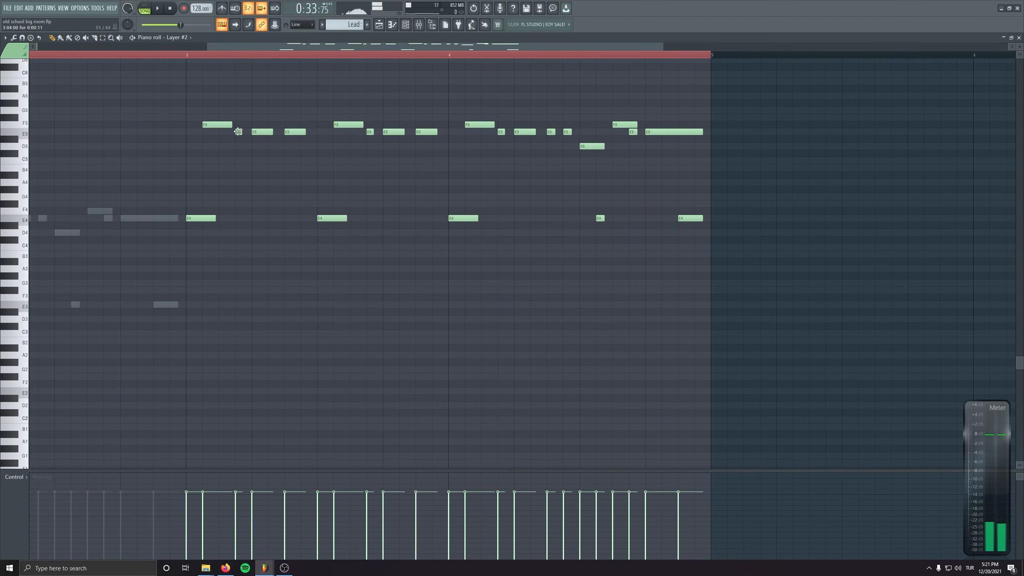
key("space")
left_click_drag(231, 124, 248, 124)
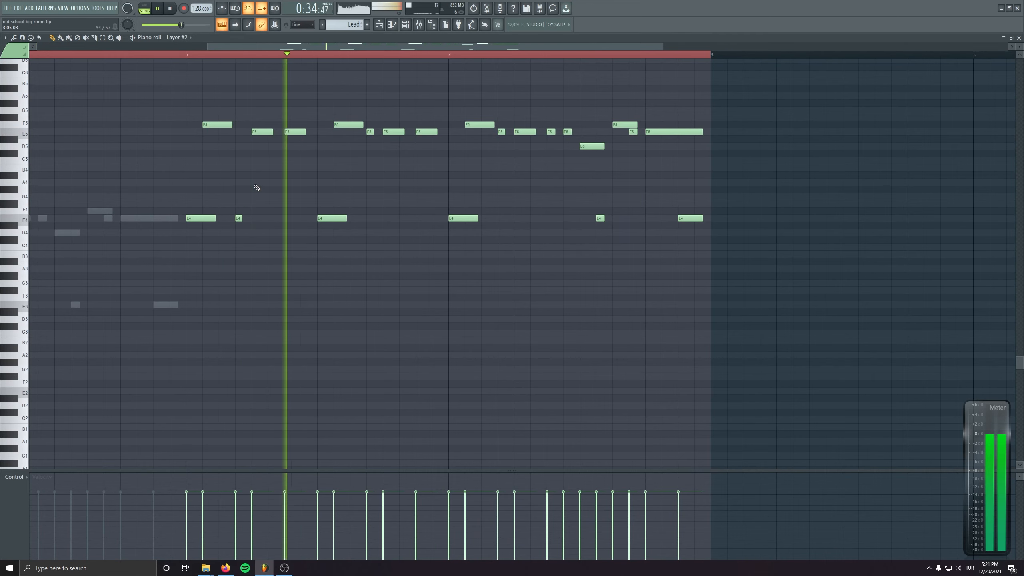
scroll(252, 177, "up", 1)
left_click_drag(266, 136, 266, 131)
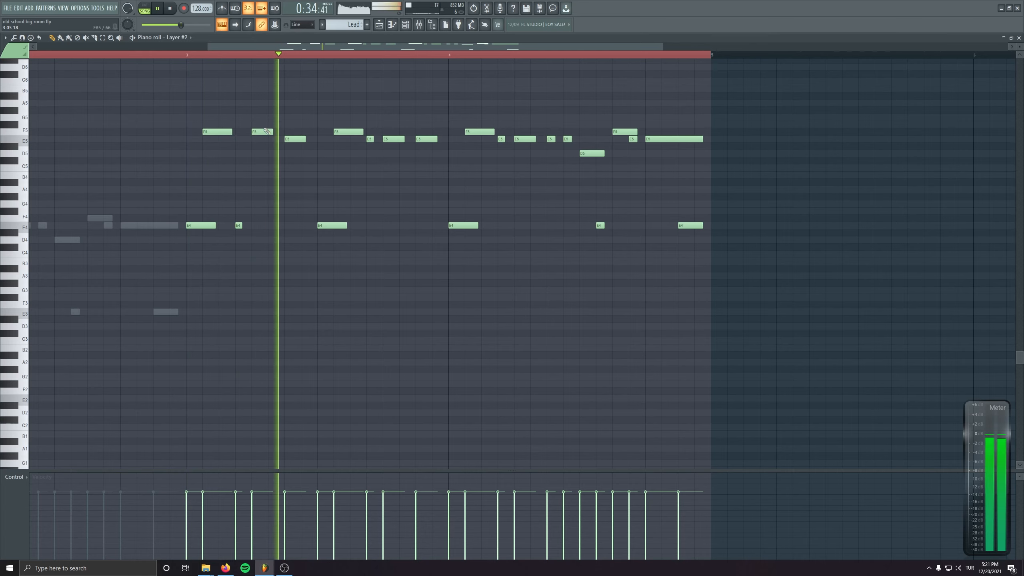
- In the second half of bar 3, lower the short E5 to E4 and raise the following E5 to F5
key("space")
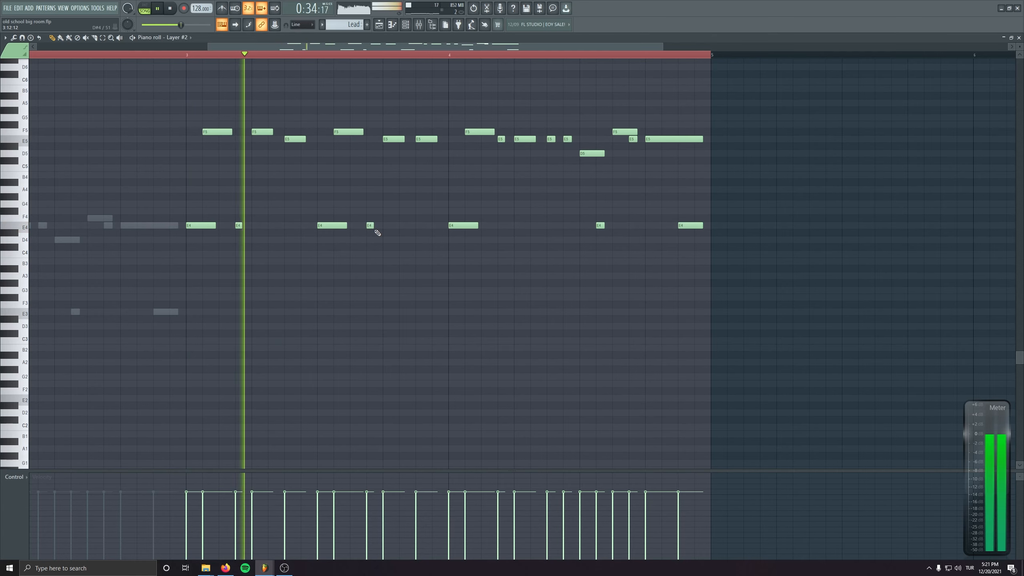
key("space")
left_click_drag(401, 195, 262, 219)
key("space")
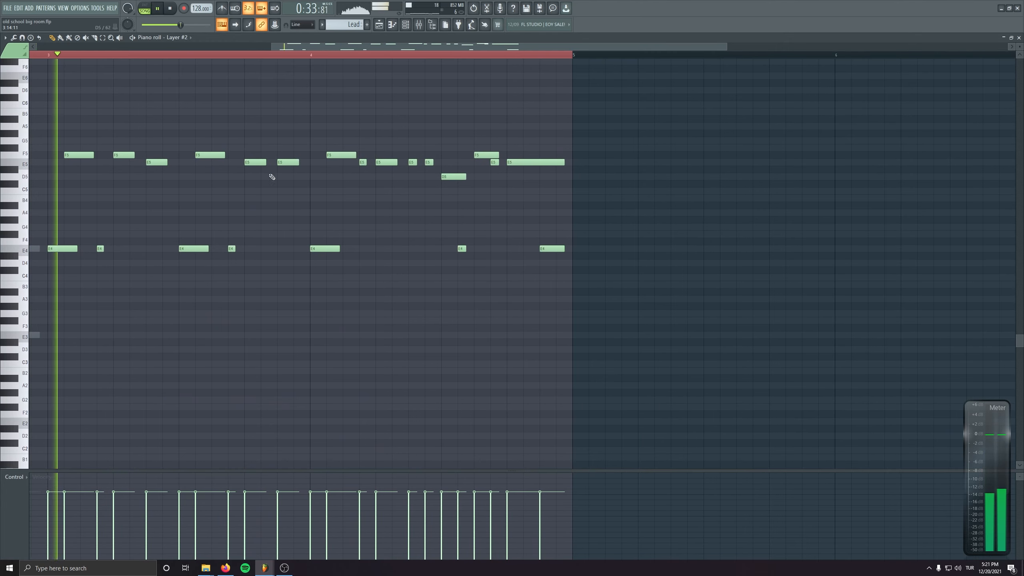
left_click_drag(257, 160, 257, 153)
key("space")
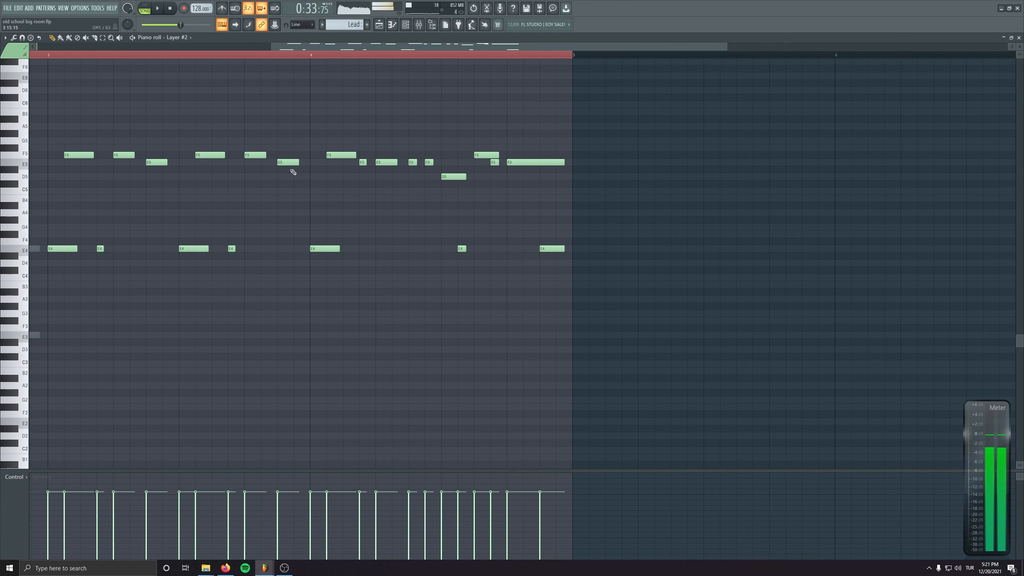
- Raise the two short E5 notes before the D5 in bar 4 to G5 and A5 and remove the short E4 below the D5
left_click(314, 56)
key("space")
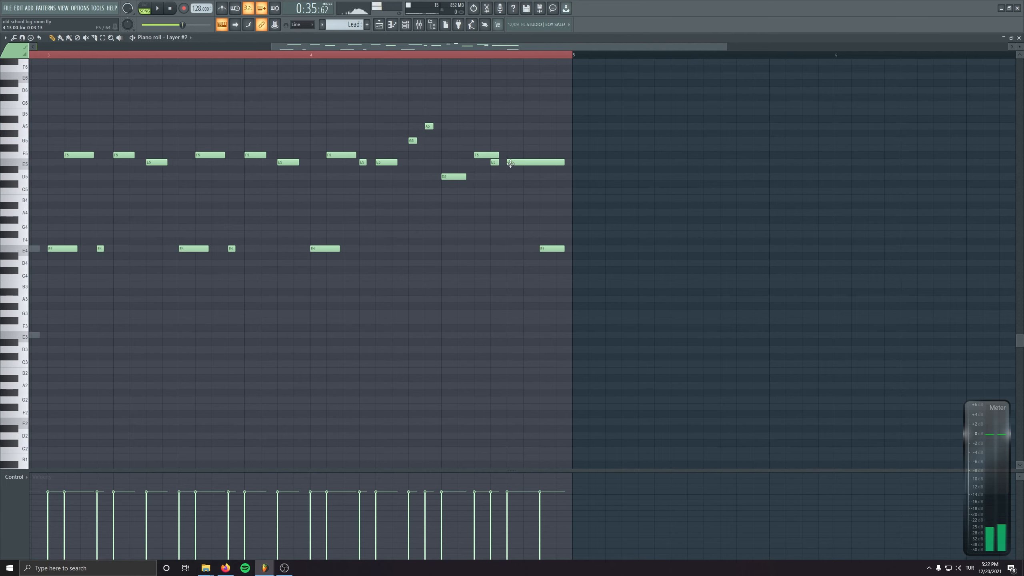
key("space")
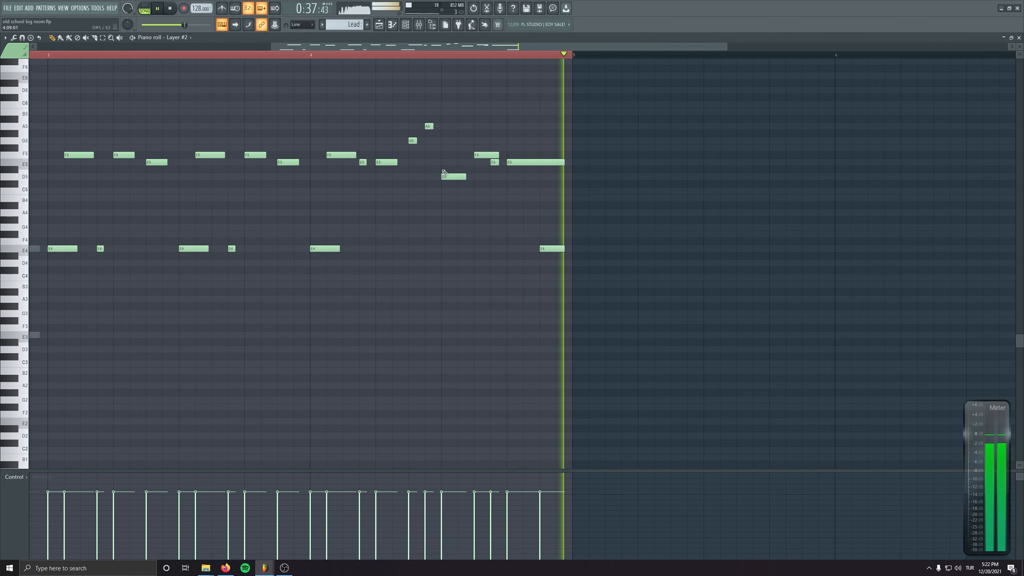
- Delete the short E5 before the final long E5, shorten the last F5, and play the melody from the start
right_click(493, 163)
left_click_drag(498, 155, 482, 155)
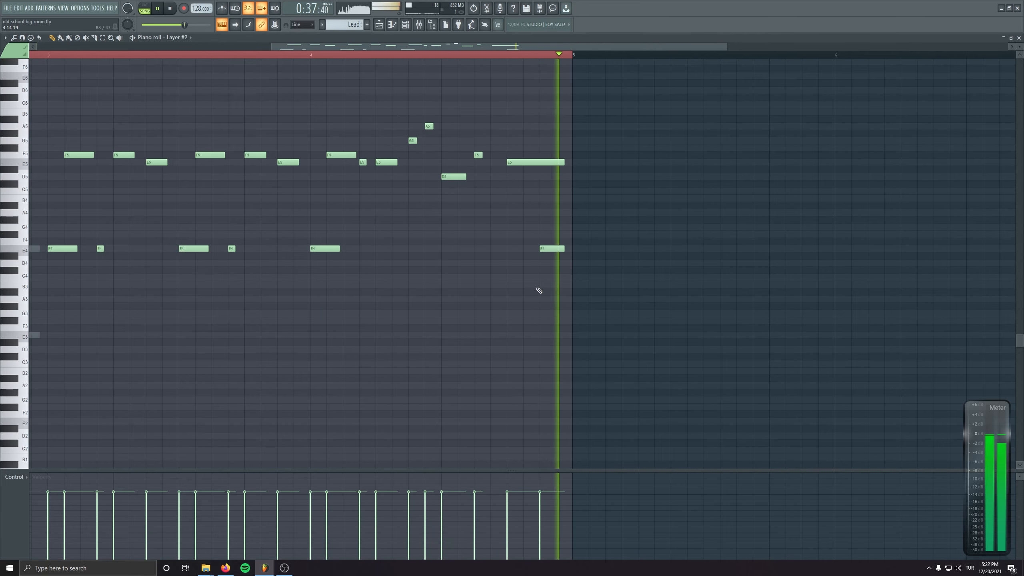
scroll(495, 239, "down", 4)
key("space")
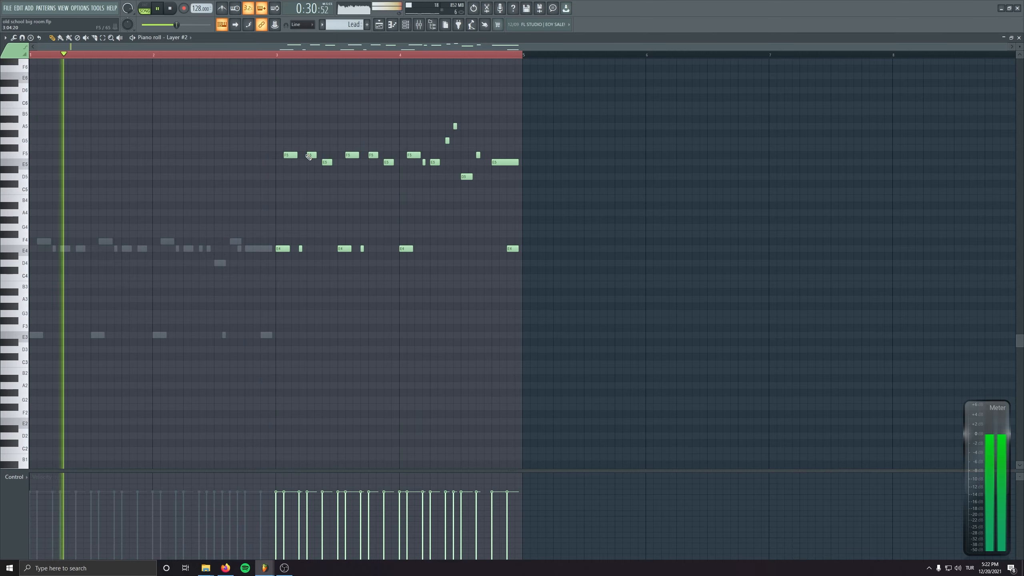
left_click(170, 8)
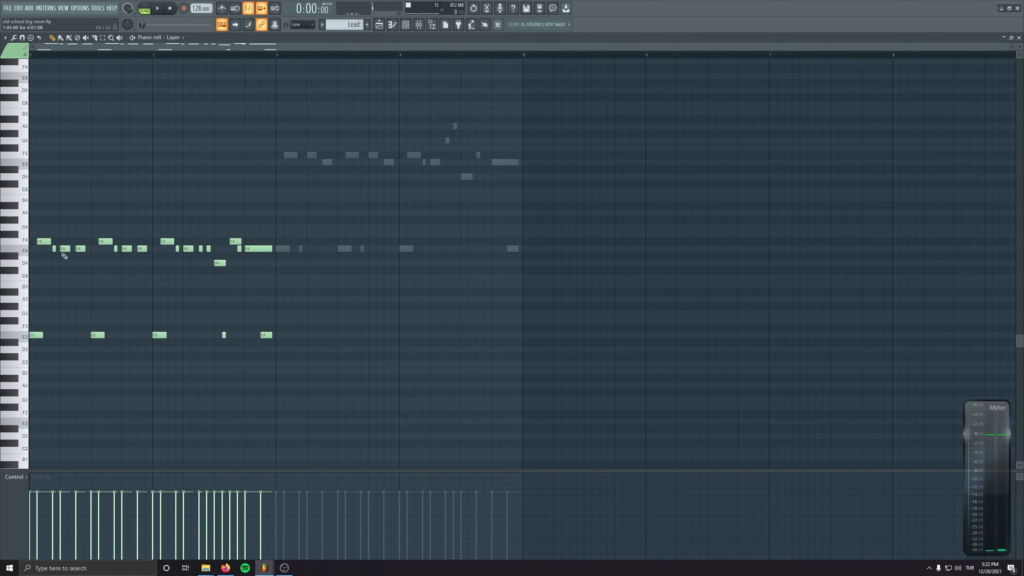
- In the original Layer melody, raise the E4 after each short E4 to F4 in both halves of bar 1 and the first half of bar 2
scroll(64, 255, "up", 3)
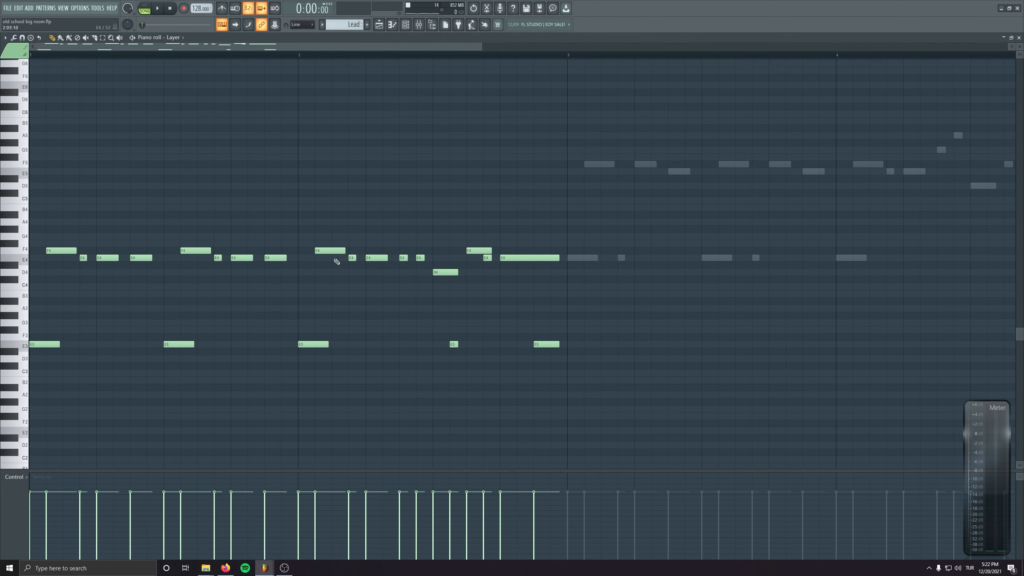
left_click(83, 258)
key("space")
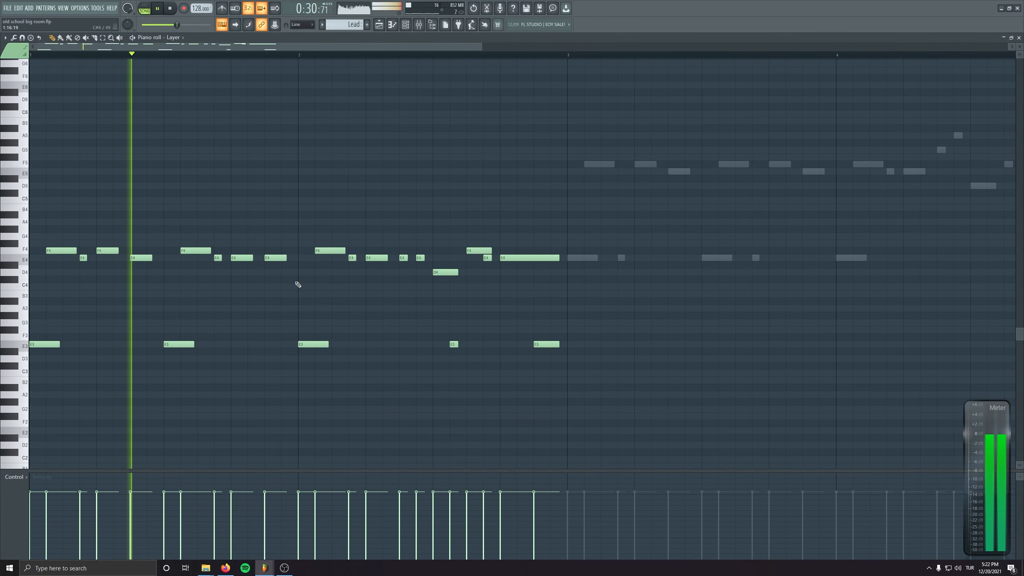
left_click_drag(244, 240, 245, 248)
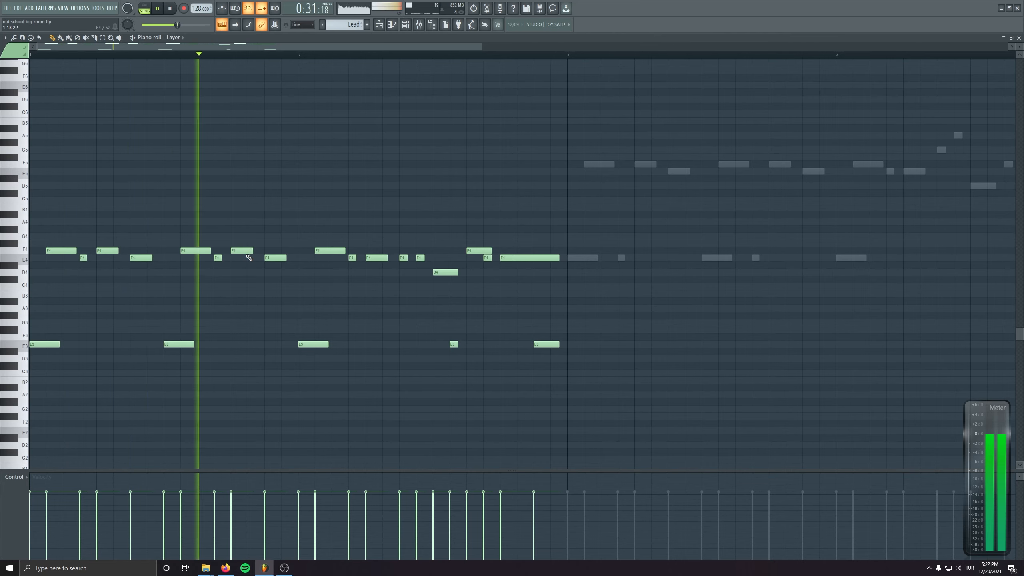
mouse_move(378, 258)
left_mouse_down()
mouse_move(378, 244)
mouse_move(379, 253)
left_mouse_up()
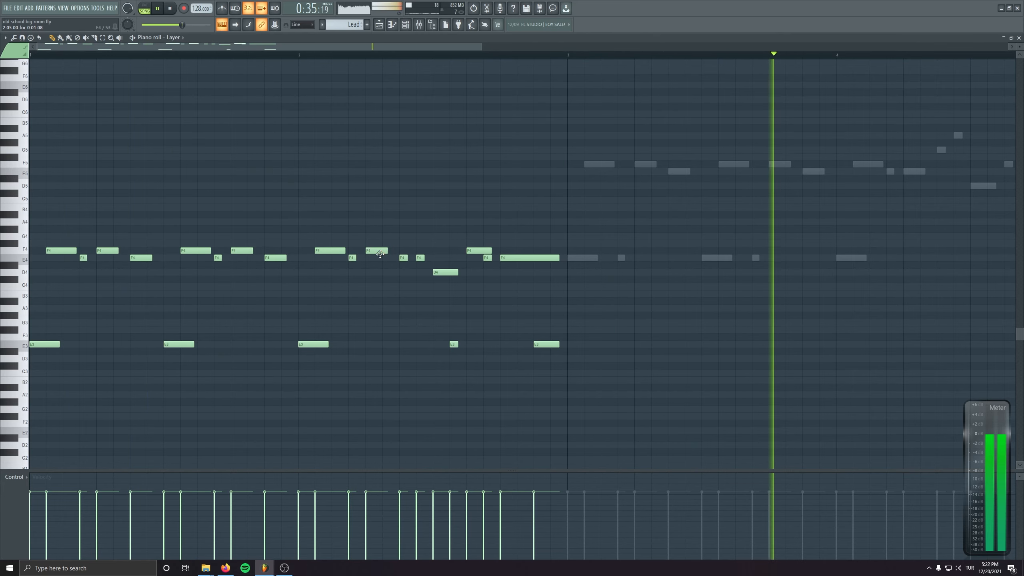
- Stop playback and duplicate the entire two-bar Layer melody to the start of bar 5
key("Escape")
left_click(440, 270)
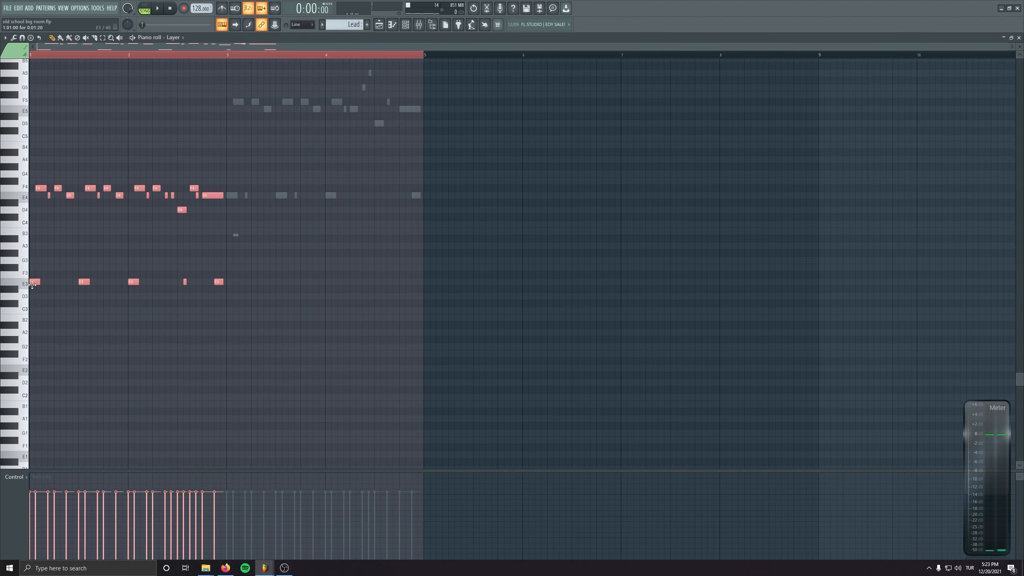
left_click_drag(32, 284, 476, 298)
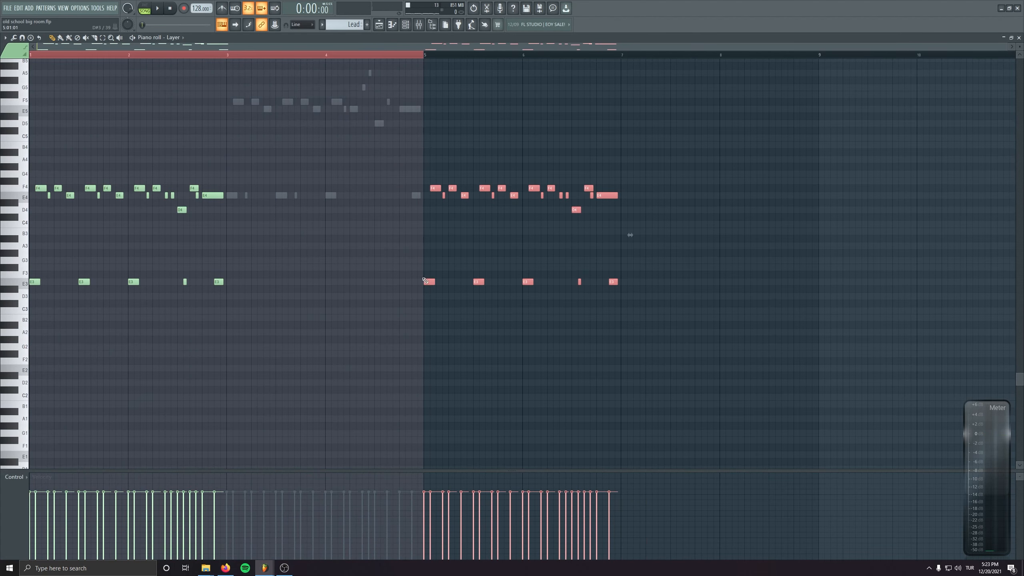
- Clear the note and time selections and play the copied melody from bar 5
key("space")
left_click(569, 136)
right_click(571, 137)
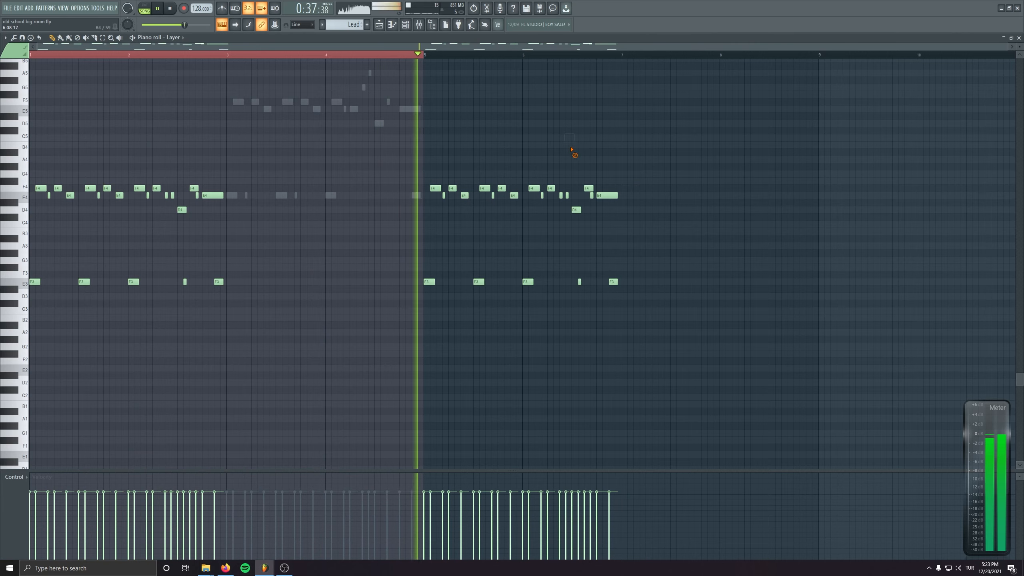
scroll(660, 348, "up", 2)
scroll(658, 342, "up", 2)
key("space")
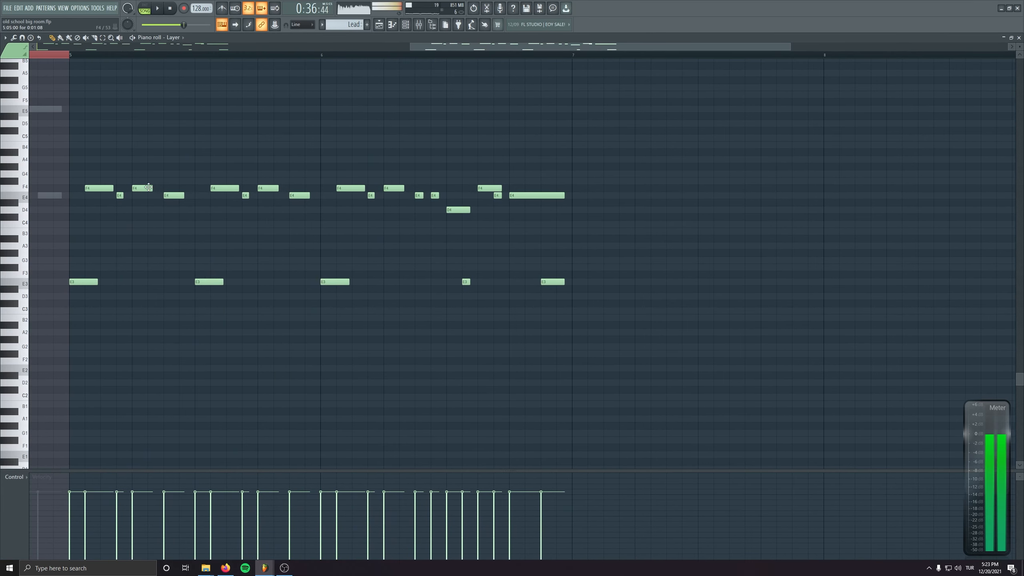
left_click_drag(68, 50, 140, 55)
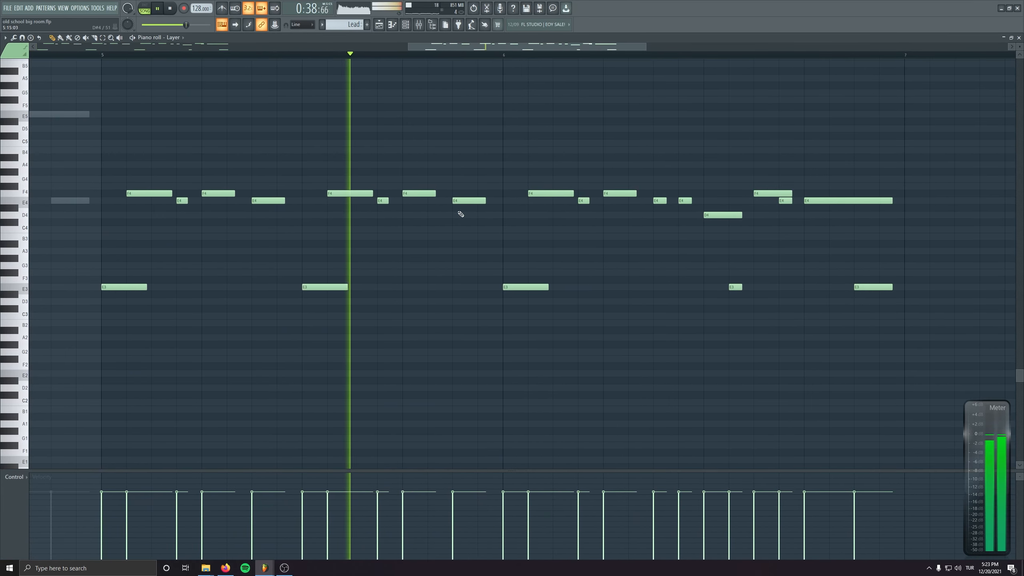
- Shorten the first short E4 before the D4 in bar 6, add another short E4 after it, and play from bar 6
scroll(450, 236, "up", 2)
key("space")
scroll(446, 216, "up", 3)
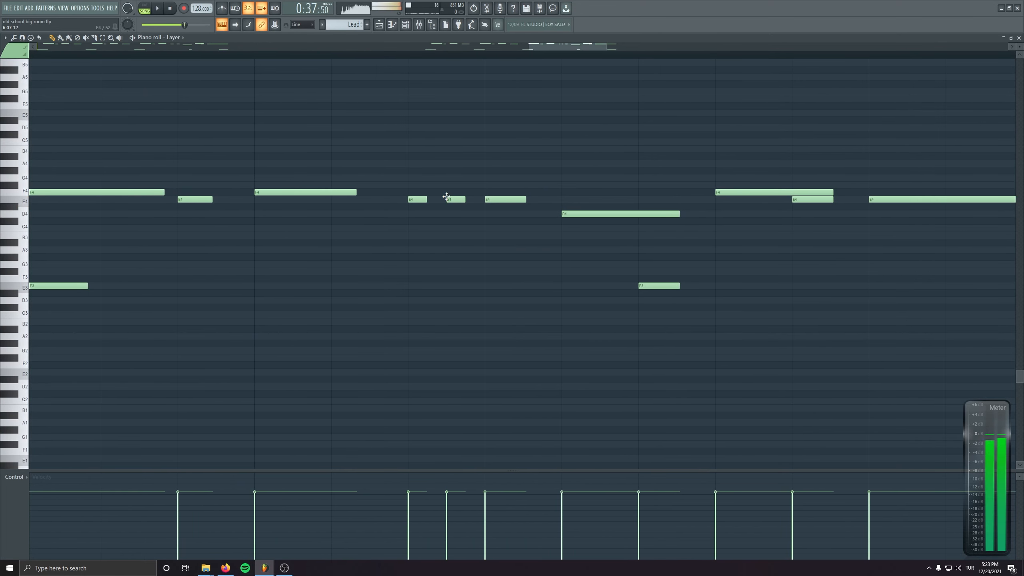
scroll(405, 261, "down", 4)
left_click(227, 55)
key("space")
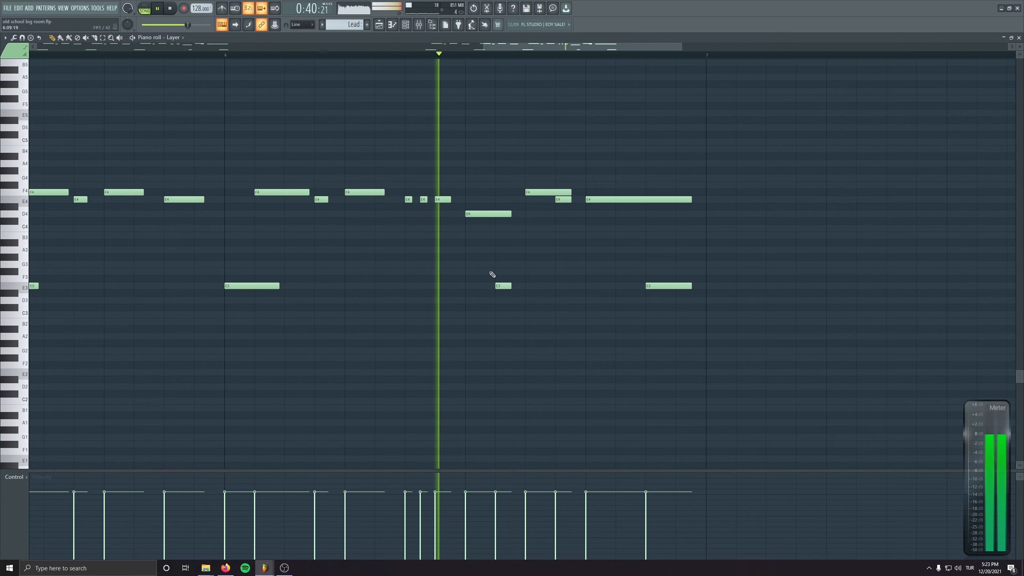
- Try the last low E3 of bar 6 at C5 and E5 during playback, and delete it
scroll(728, 330, "up", 2)
key("space")
left_click_drag(652, 297, 658, 157)
scroll(485, 299, "down", 3)
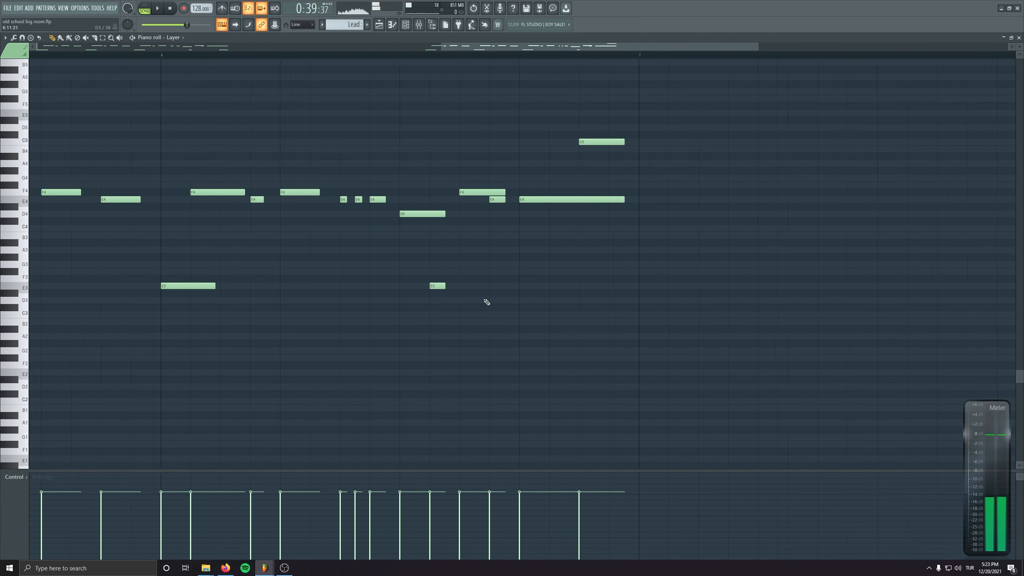
key("space")
left_click_drag(562, 135, 562, 107)
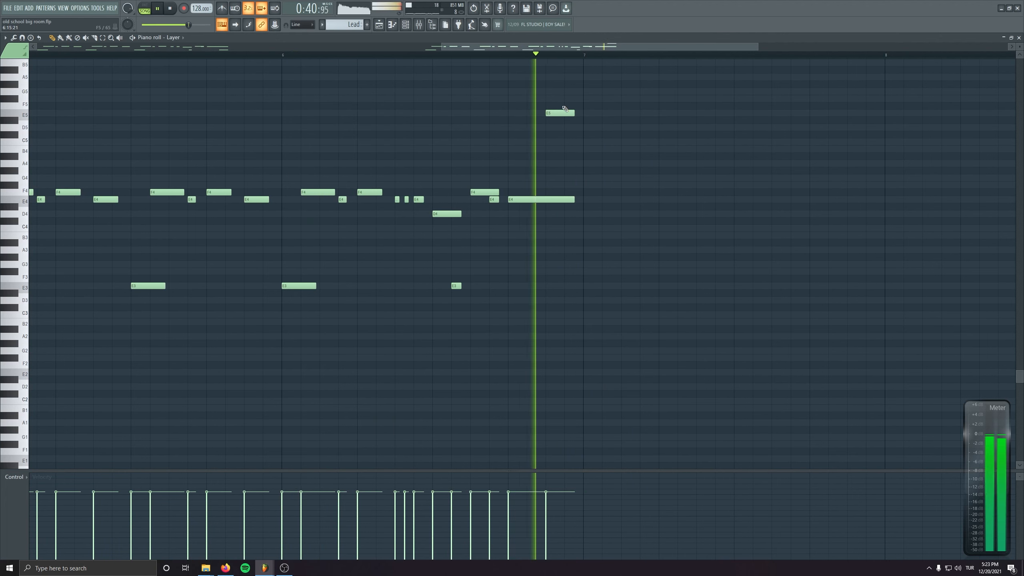
key("space")
right_click(566, 113)
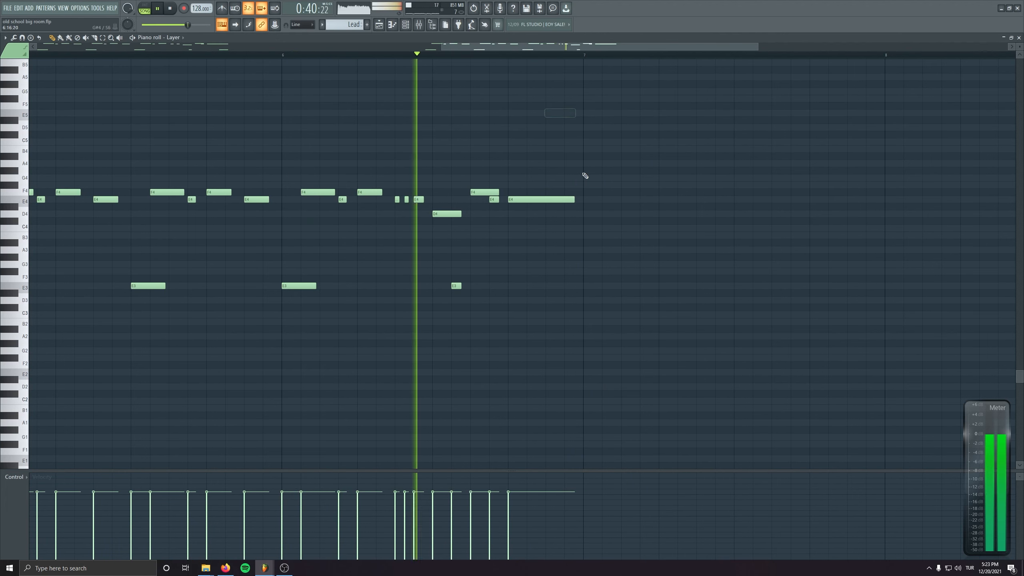
- Shorten the final E4 of bar 6 and play the phrase from bar 5
left_click_drag(573, 199, 535, 203)
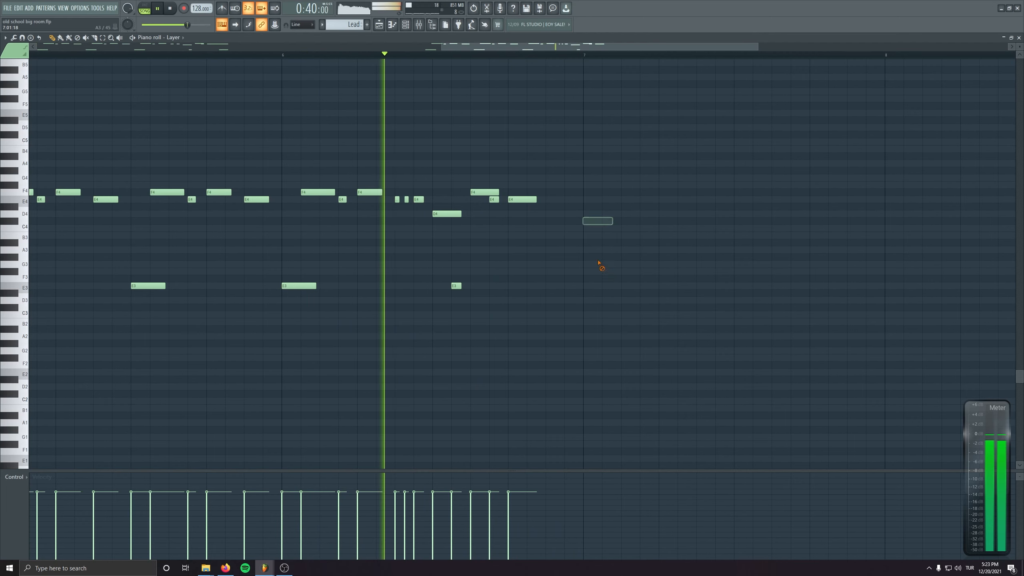
key("space")
scroll(351, 333, "down", 4)
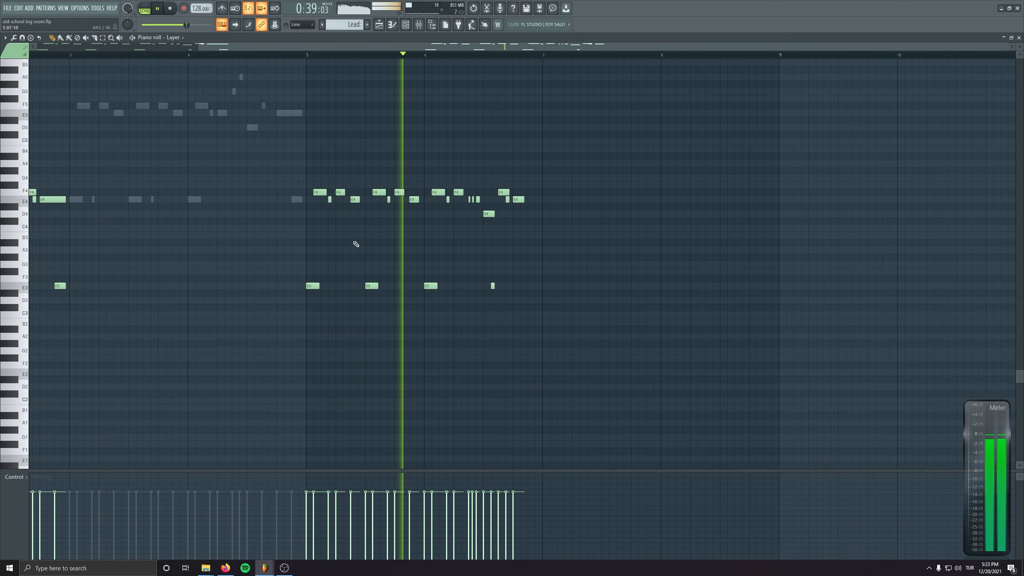
key("space")
scroll(379, 296, "up", 4)
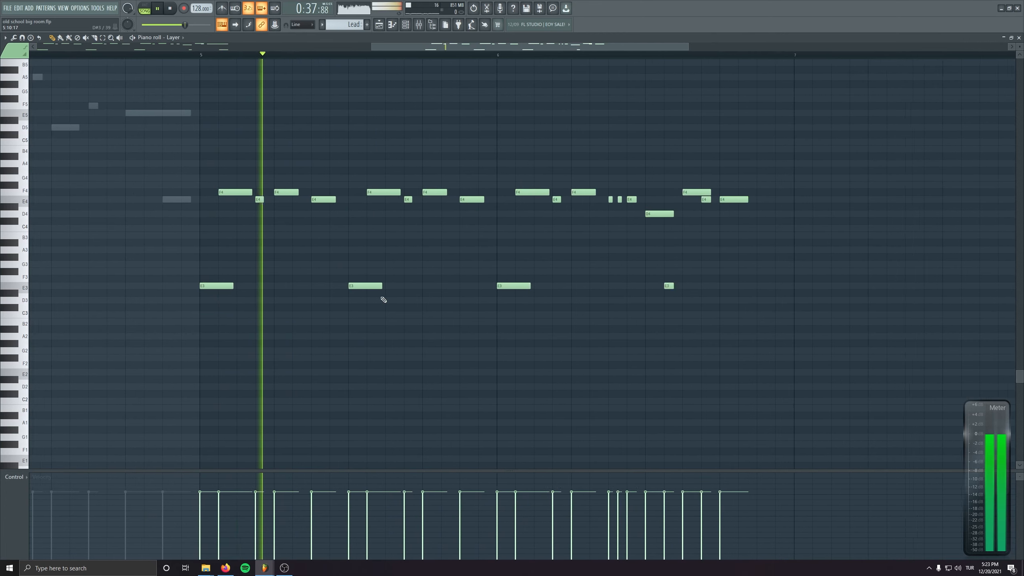
- Try G4 for the first F4 in the second half of bar 5 and the first F4 of bar 6, restoring both to F4
key("space")
key("space")
left_click_drag(397, 195, 387, 179)
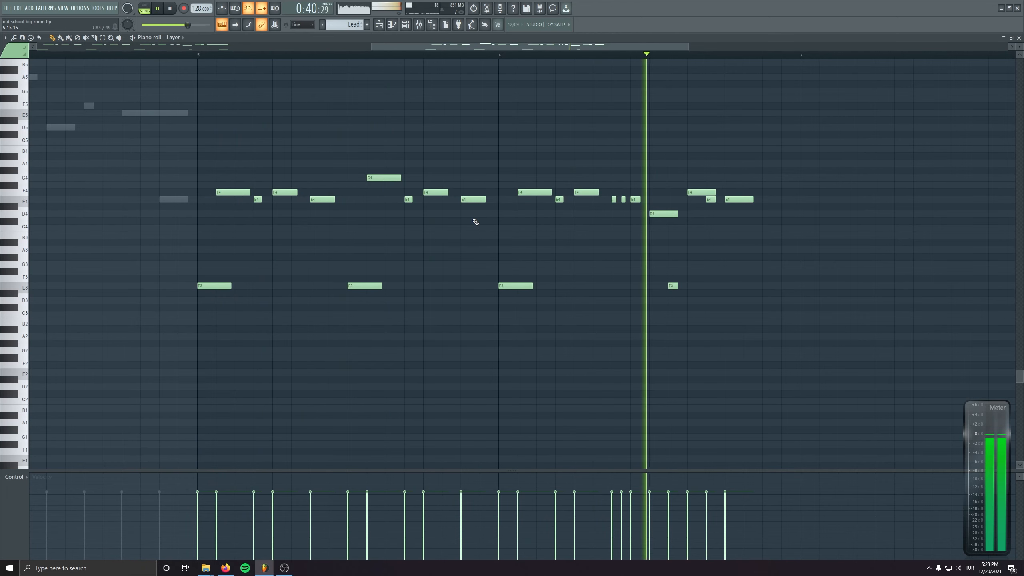
key("space")
scroll(353, 368, "down", 2)
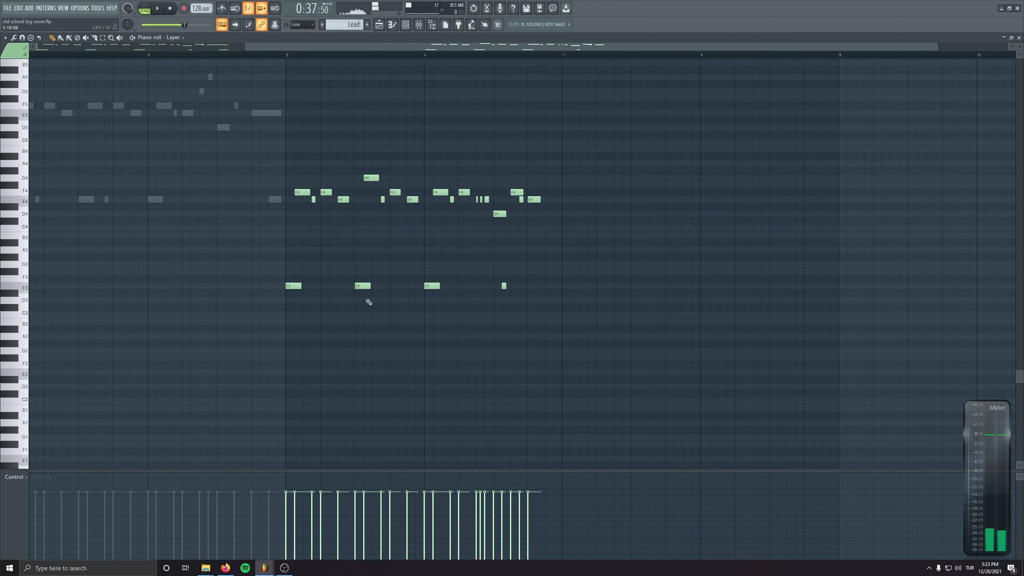
left_click_drag(369, 179, 370, 193)
key("space")
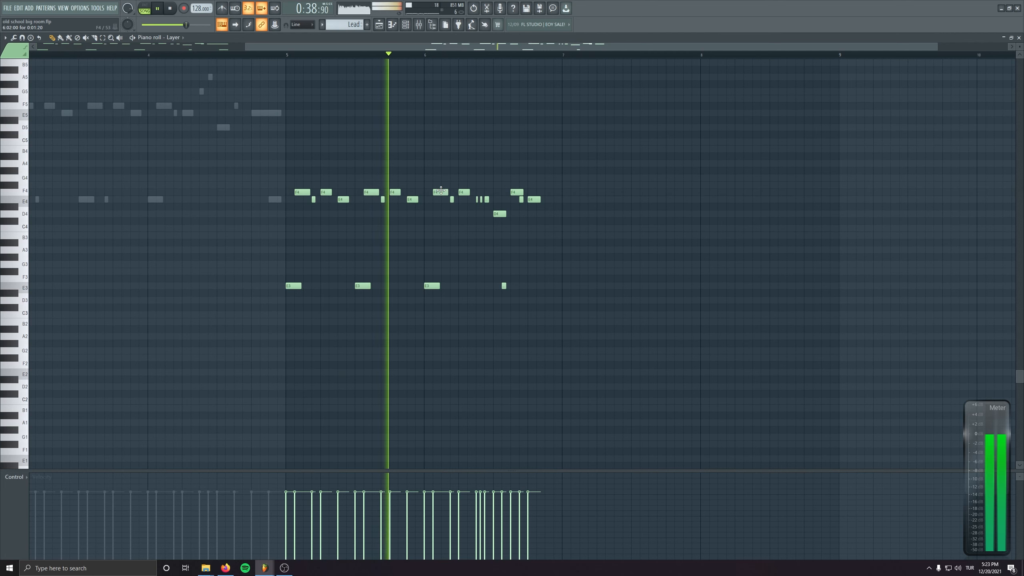
left_click_drag(441, 190, 441, 178)
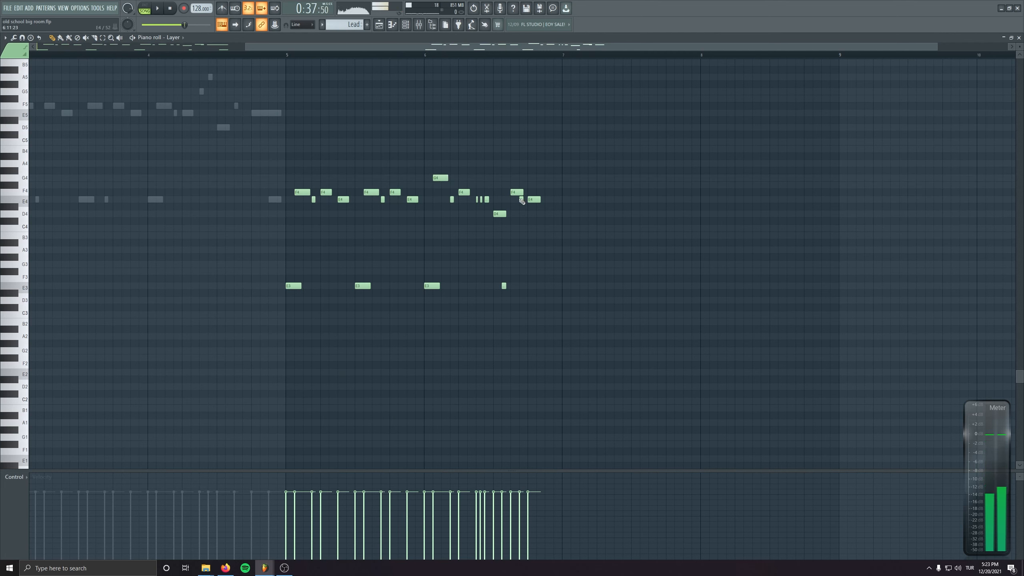
left_click_drag(445, 178, 445, 192)
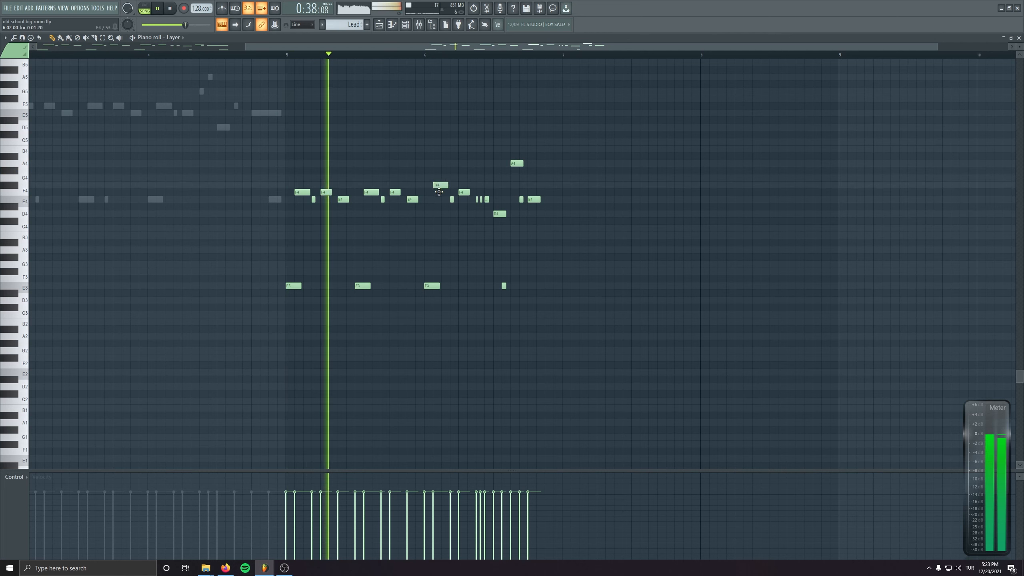
- Set the last F4 of bar 6 to G4 and play the whole melody from the start
left_click_drag(518, 163, 518, 178)
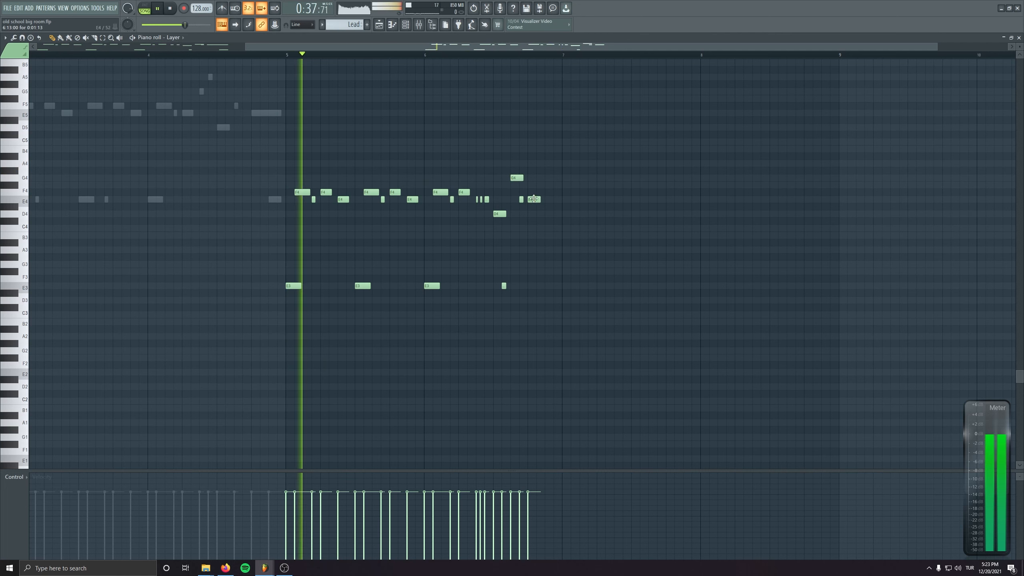
scroll(505, 236, "down", 2)
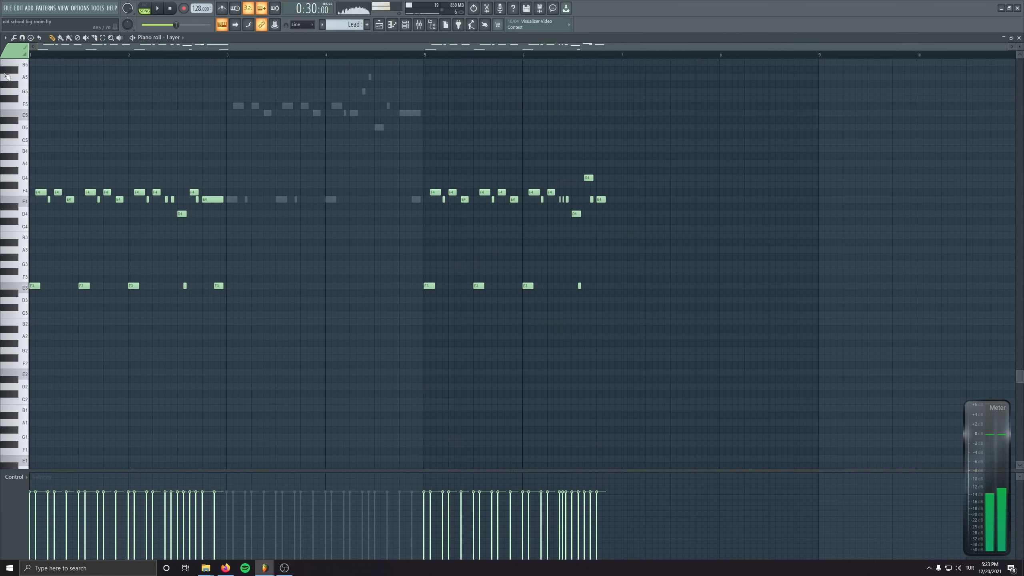
key("space")
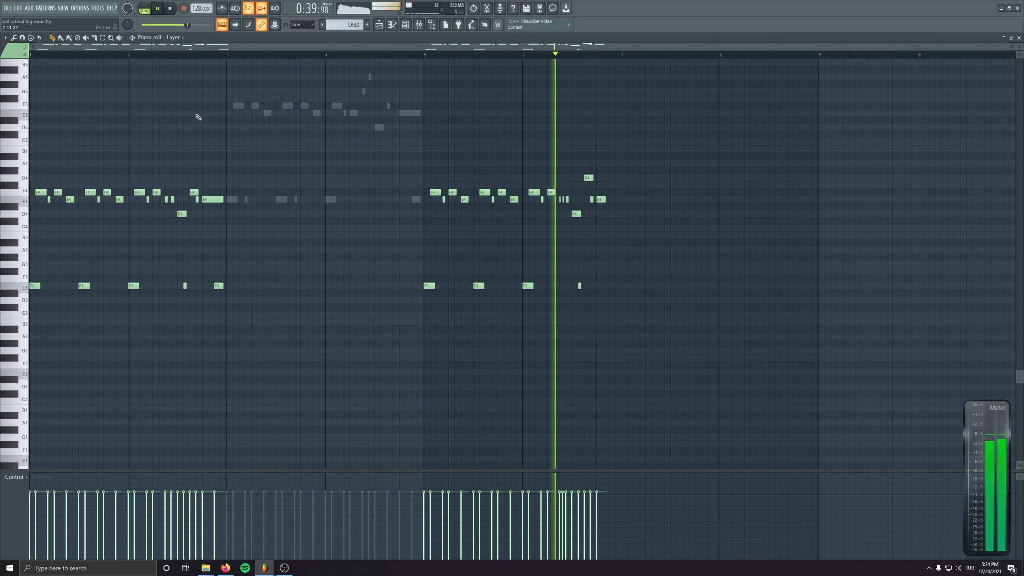
- Copy the bars 5–6 melody from Layer into Layer #2 at bar 7, raise it one octave, and play it
left_click_drag(706, 143, 348, 343)
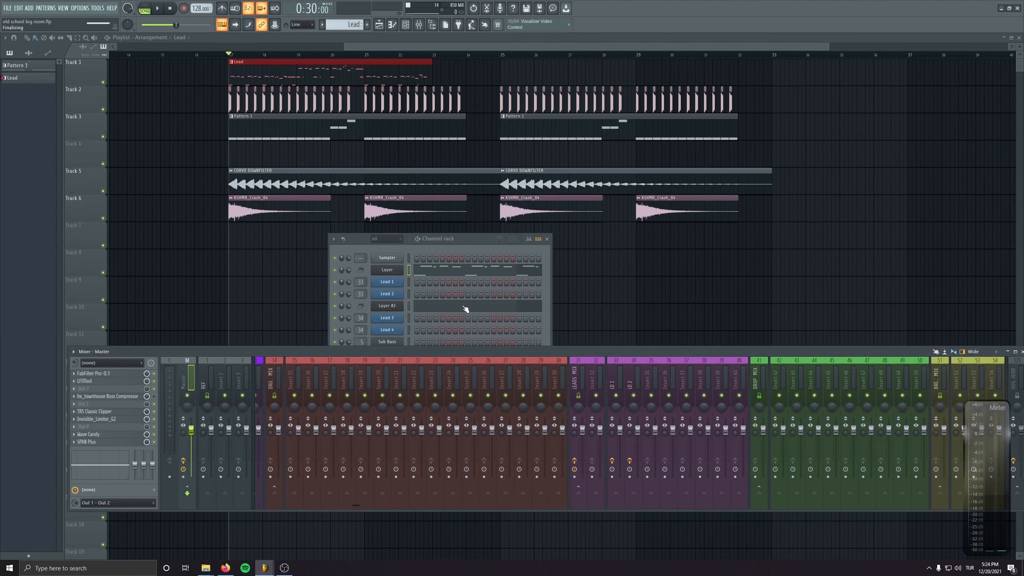
left_click(466, 309)
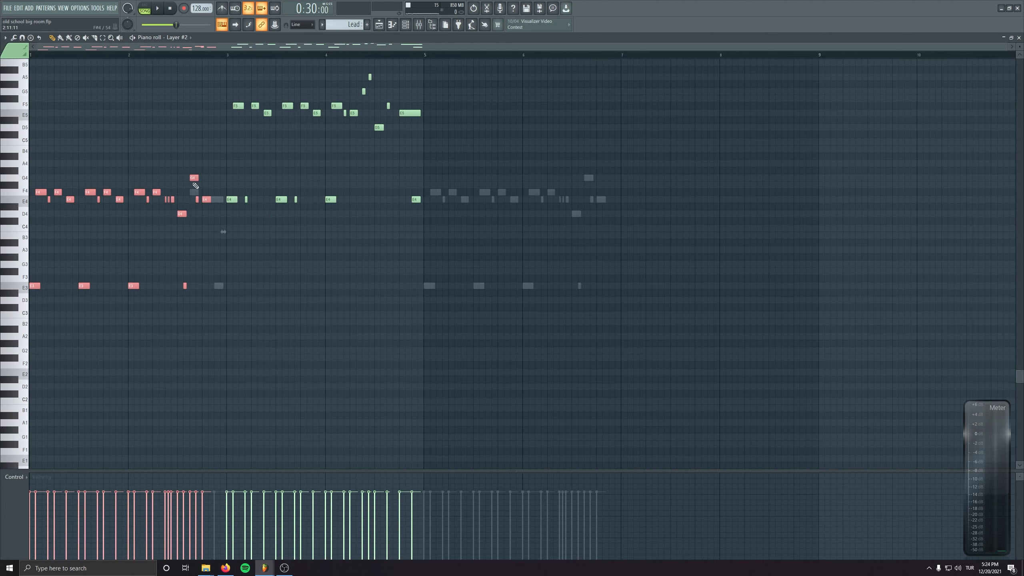
left_click_drag(34, 285, 625, 286)
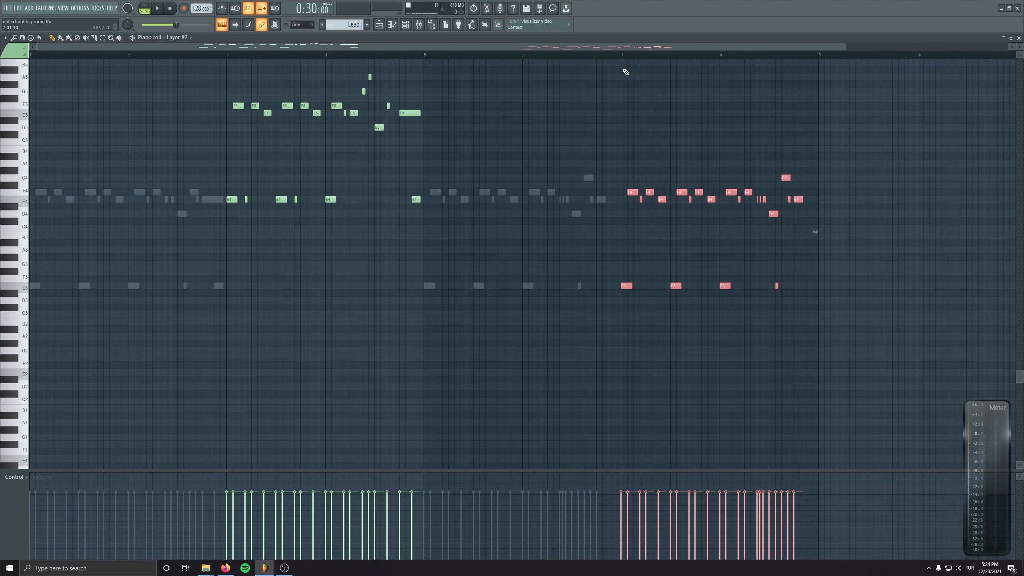
key("space")
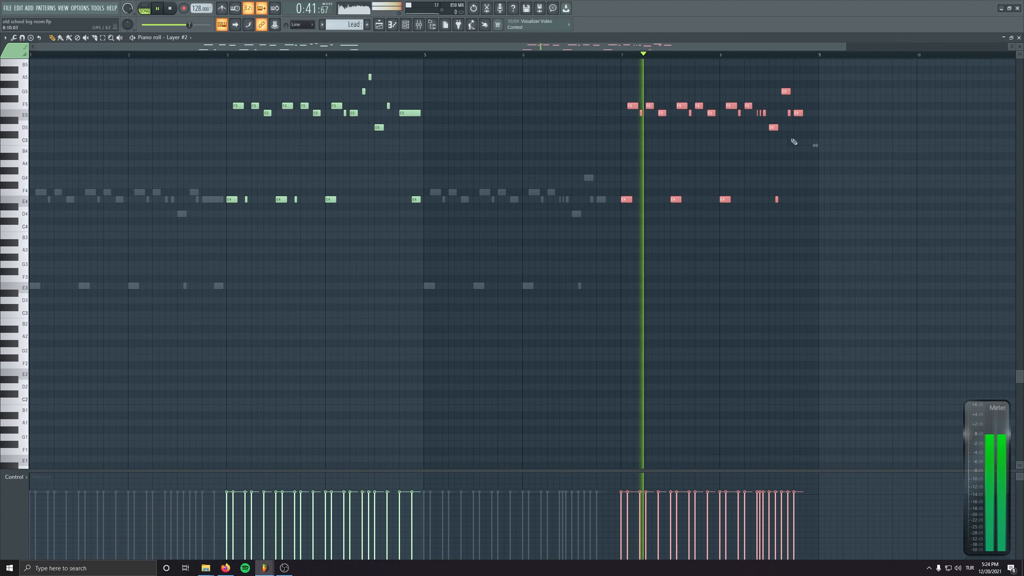
- Raise all the Layer #2 notes in bar 8 by one more octave and play them
scroll(794, 143, "up", 3)
left_click_drag(798, 293, 559, 432)
key("space")
left_click_drag(596, 214, 608, 151)
left_click_drag(627, 114, 428, 321)
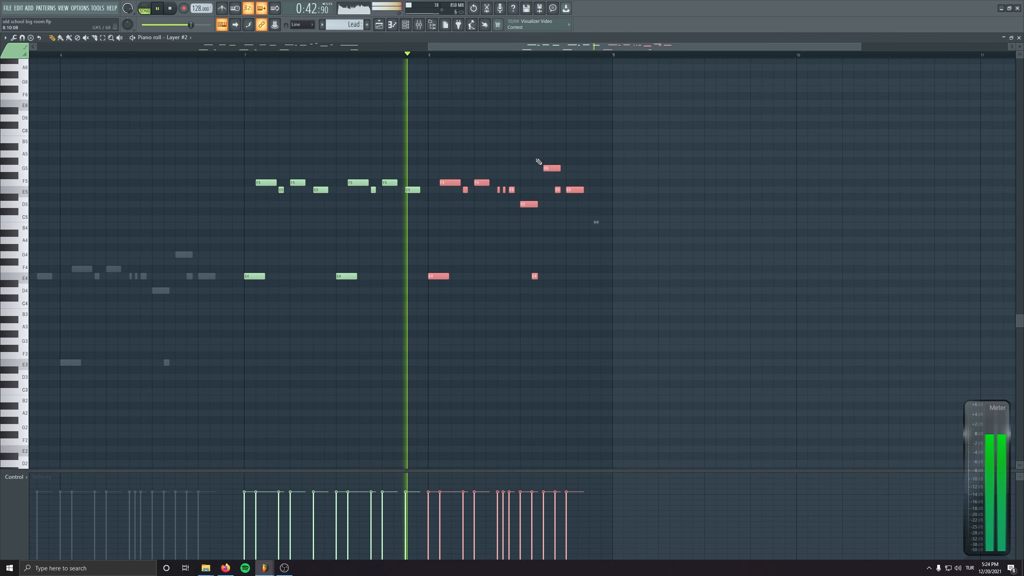
key("space")
key("ctrl+Up")
key("space")
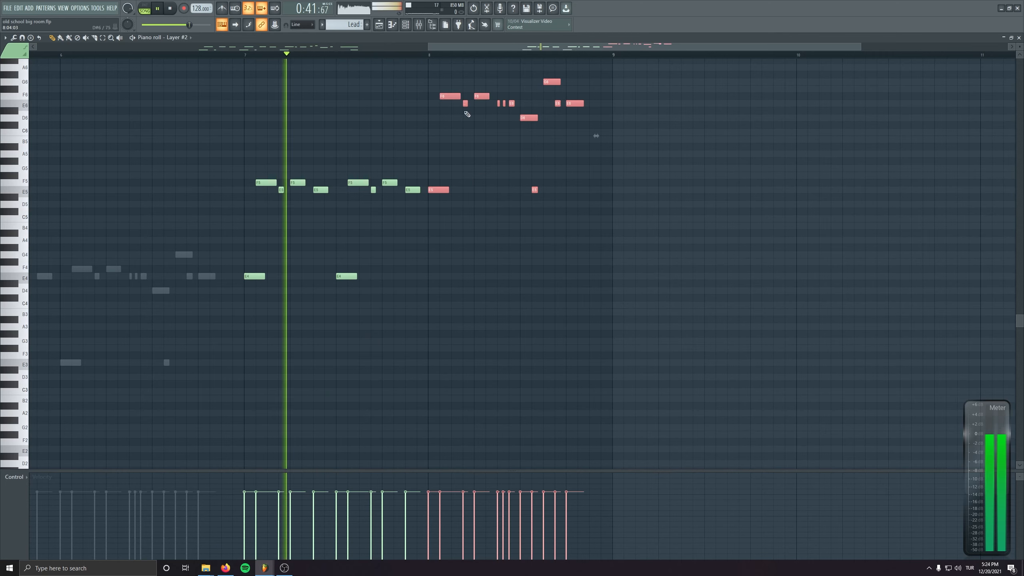
key("space")
left_click_drag(413, 139, 348, 246)
key("space")
scroll(443, 259, "up", 2)
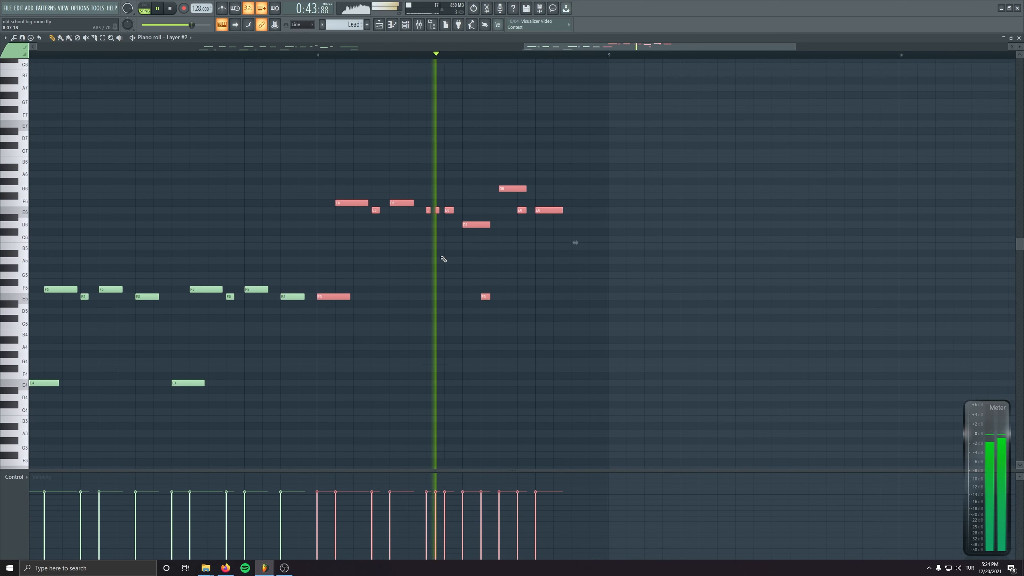
- In bar 8, raise the D6 to G6, lower the G6 after it to F6, and delete the short E6 beneath it
key("space")
left_click(581, 260)
right_click(584, 258)
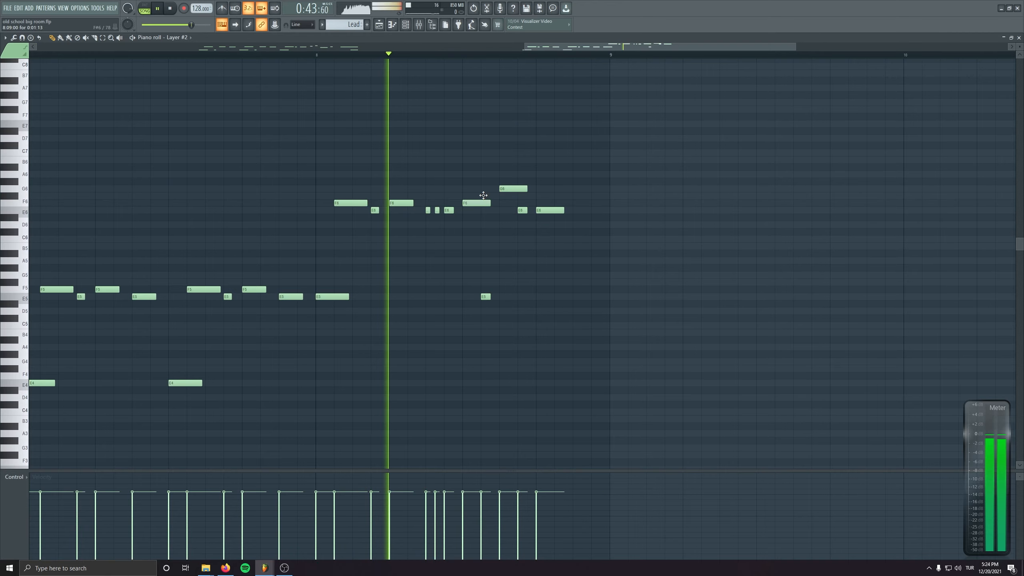
left_click_drag(482, 196, 524, 203)
key("space")
key("space")
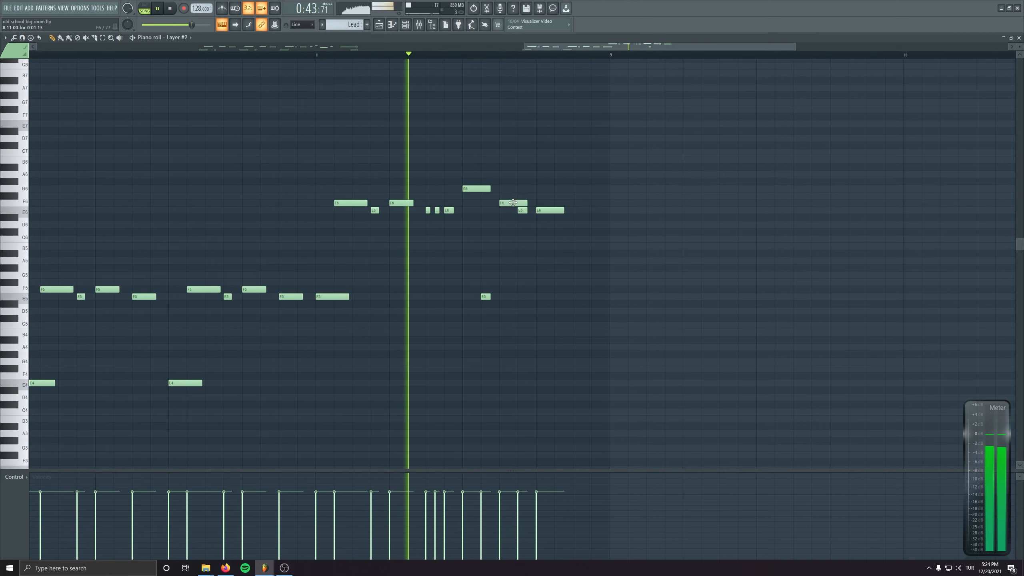
right_click(525, 210)
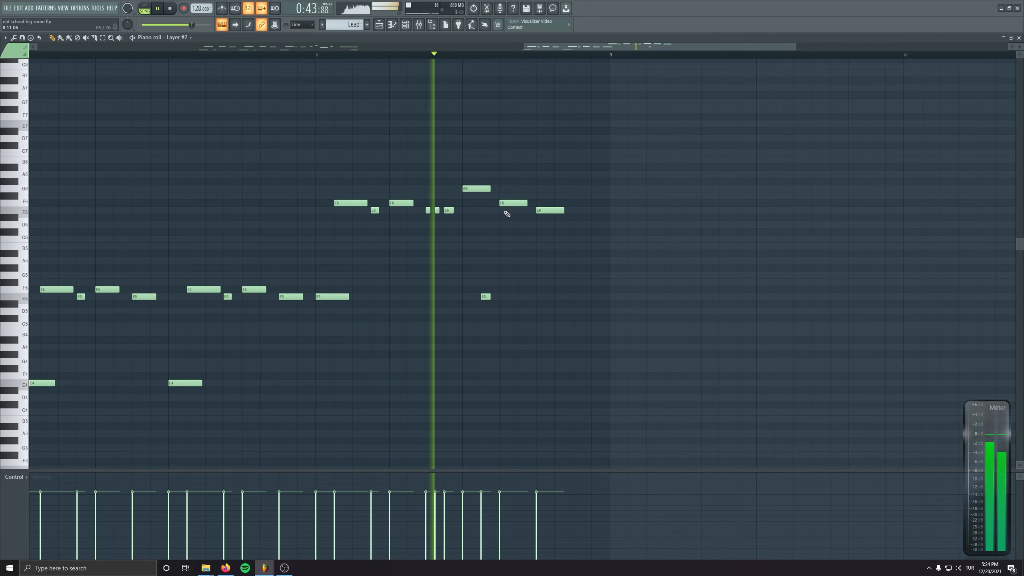
- Raise the three short E6 notes in bar 8 to G6 and lower the long note after them to D6
key("space")
key("space")
key("space")
left_click_drag(449, 210, 479, 211)
key("space")
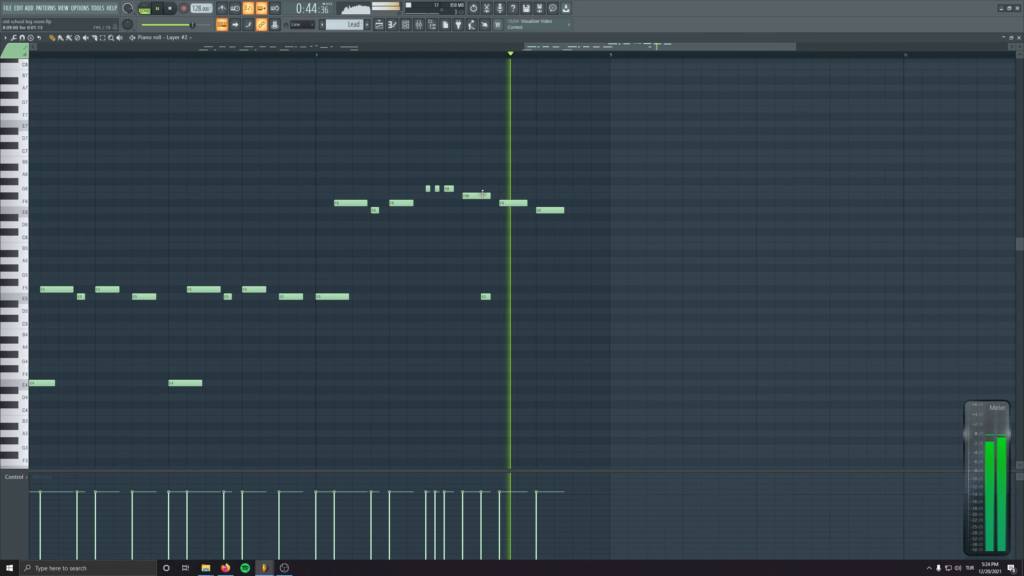
left_click_drag(479, 213, 482, 224)
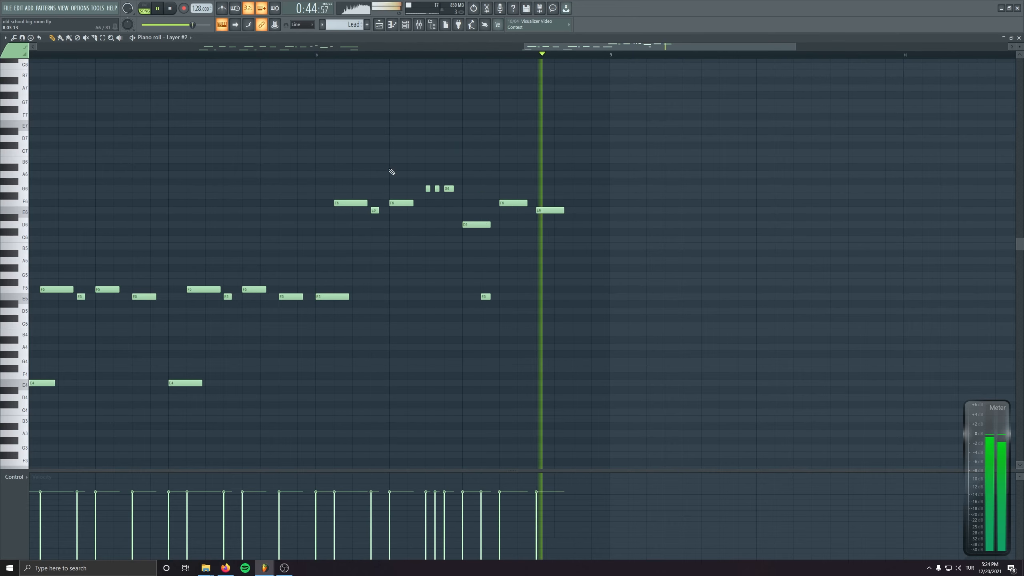
- Play from bar 7, lengthen the last E6 of bar 8, and add an E5 below its second half
key("space")
scroll(184, 120, "down", 3)
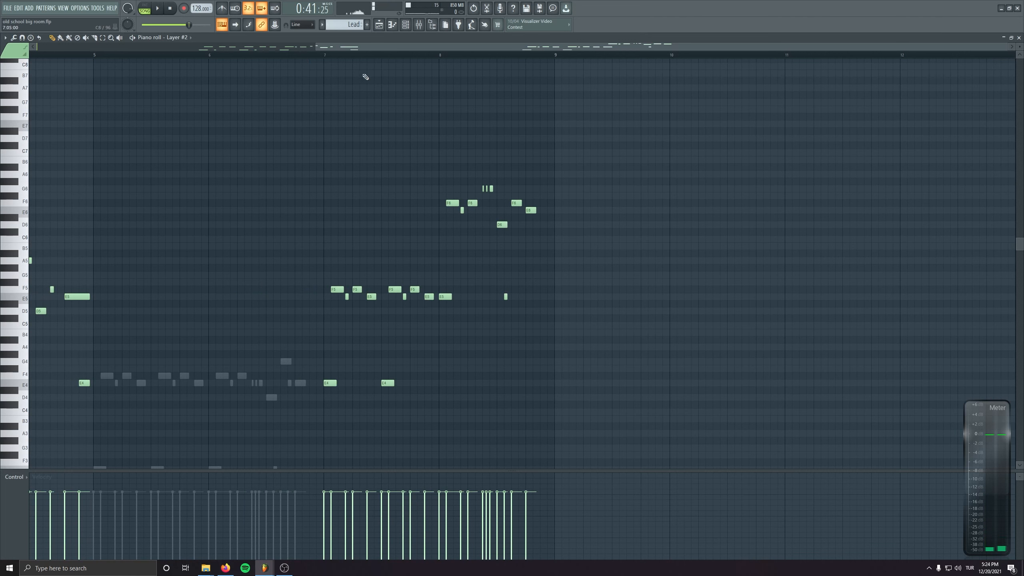
key("space")
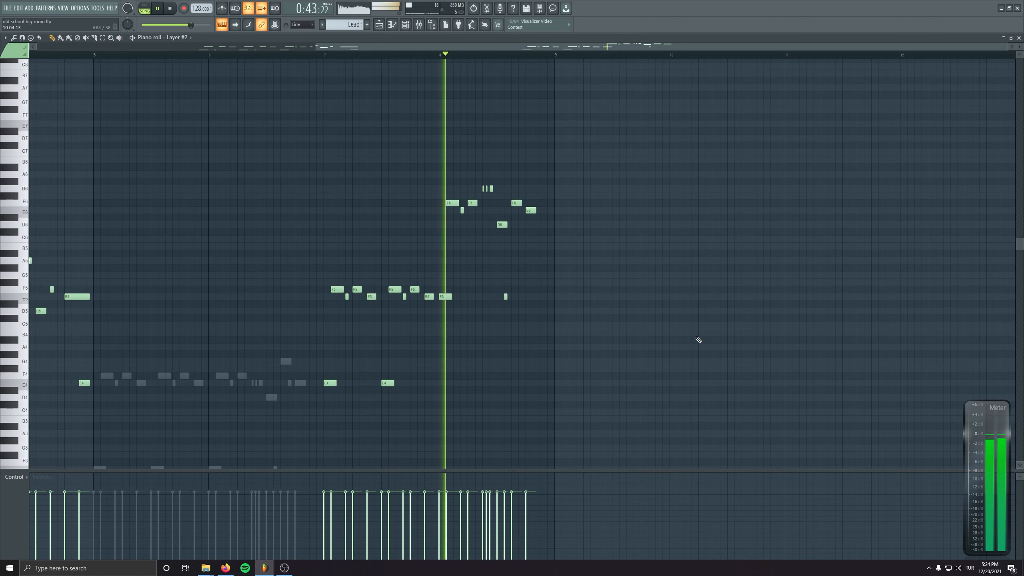
key("space")
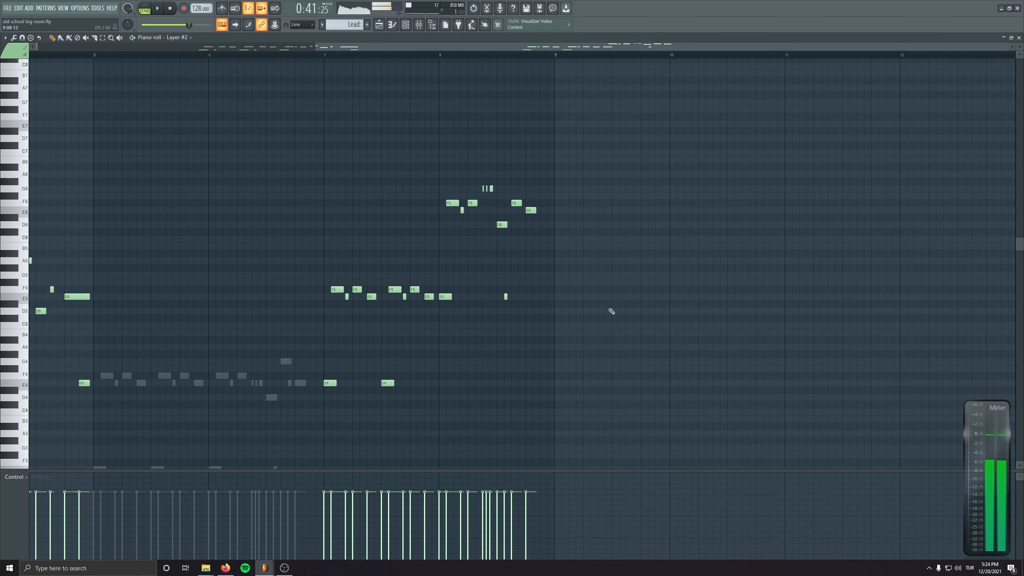
left_click(542, 297)
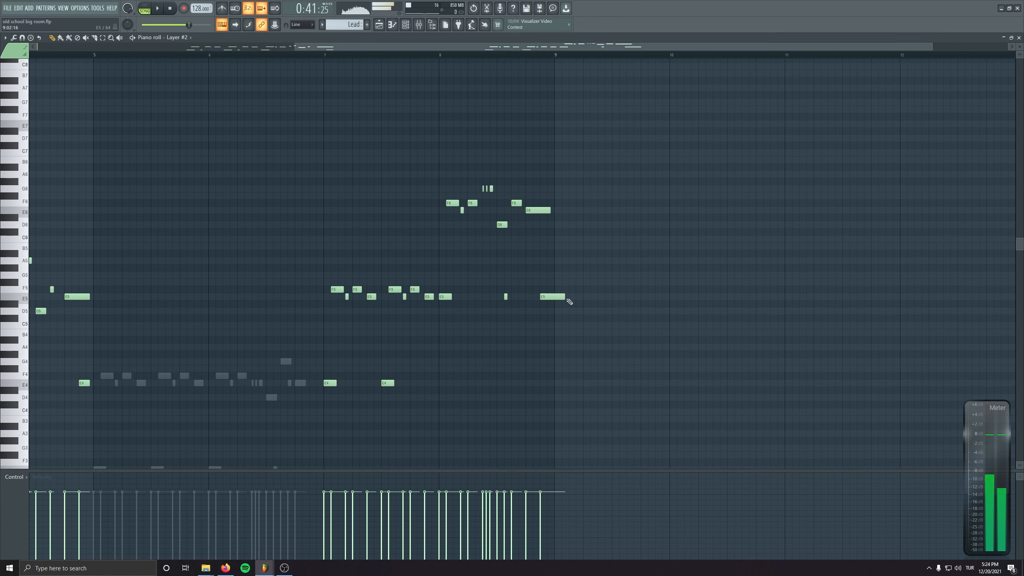
- Play the end of the melody and lower the long E5 at the end of bar 8 to E4
key("space")
left_click_drag(564, 297, 546, 311)
key("ctrl+z")
key("ctrl+Down")
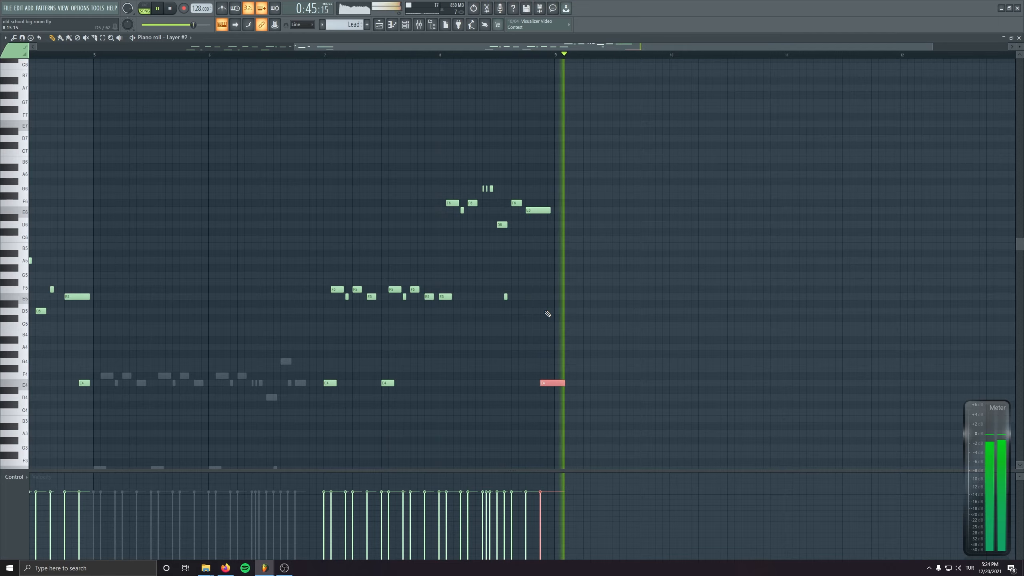
key("space")
- Set the DST on LEADS MIX to type II, move Patcher and Kickstart down to slots 6 and 7, and play the drop
key("F5")
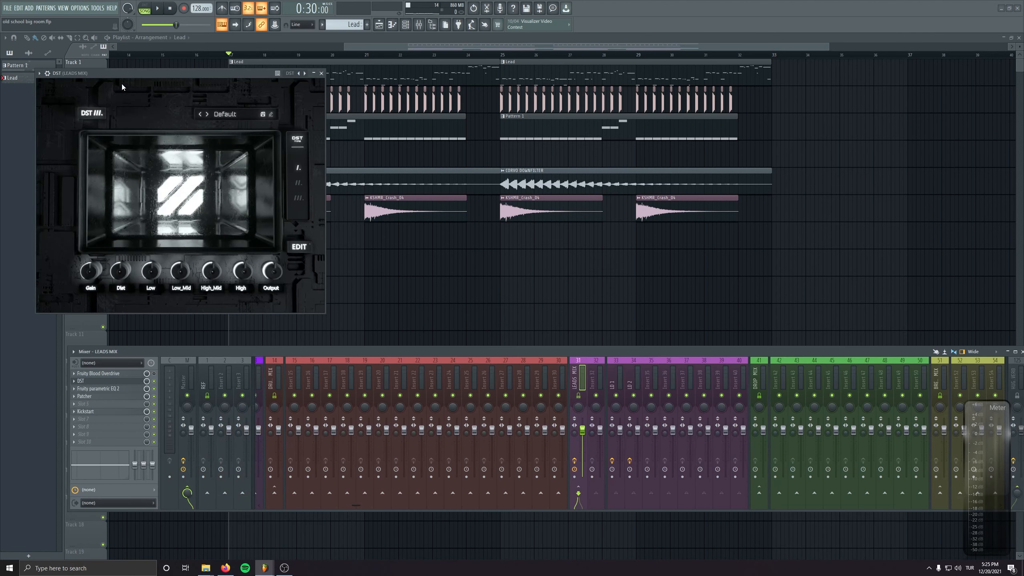
left_click_drag(120, 77, 302, 212)
left_click_drag(291, 165, 375, 142)
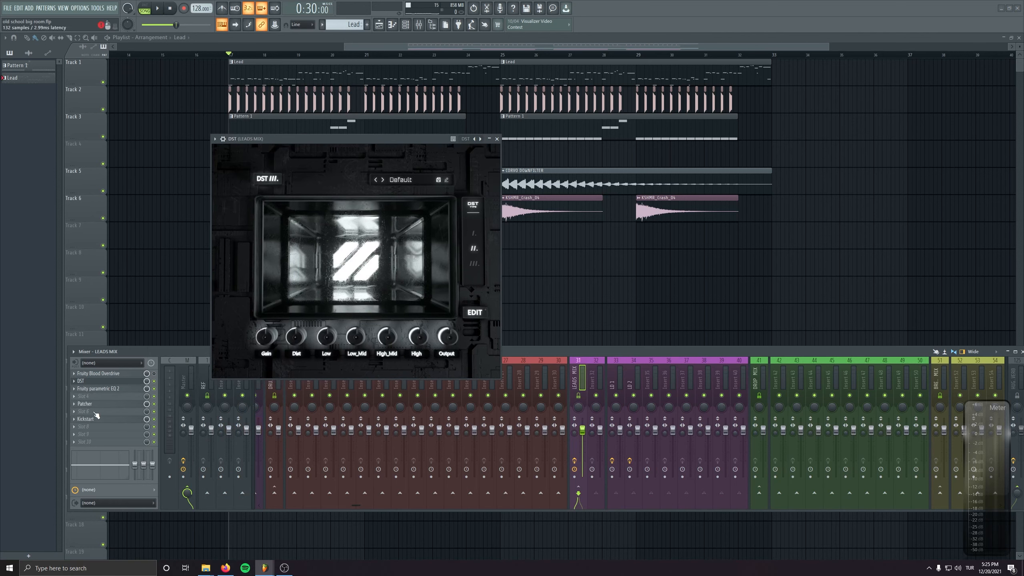
key("space")
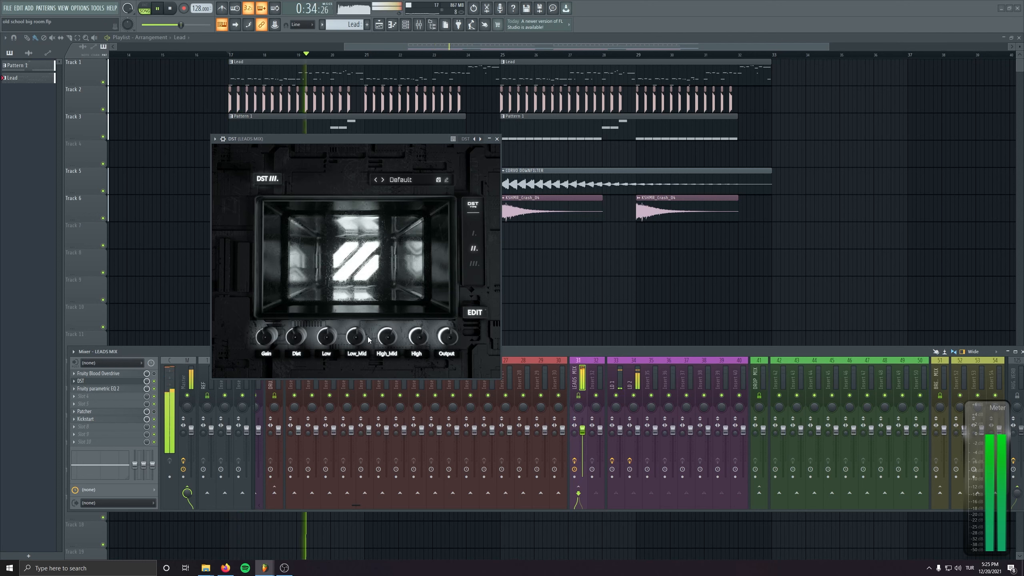
- Set the LD 2 mixer volume to -2.5 dB, then check the Lead pattern's notes in the piano roll and return to the playlist
left_click(637, 432)
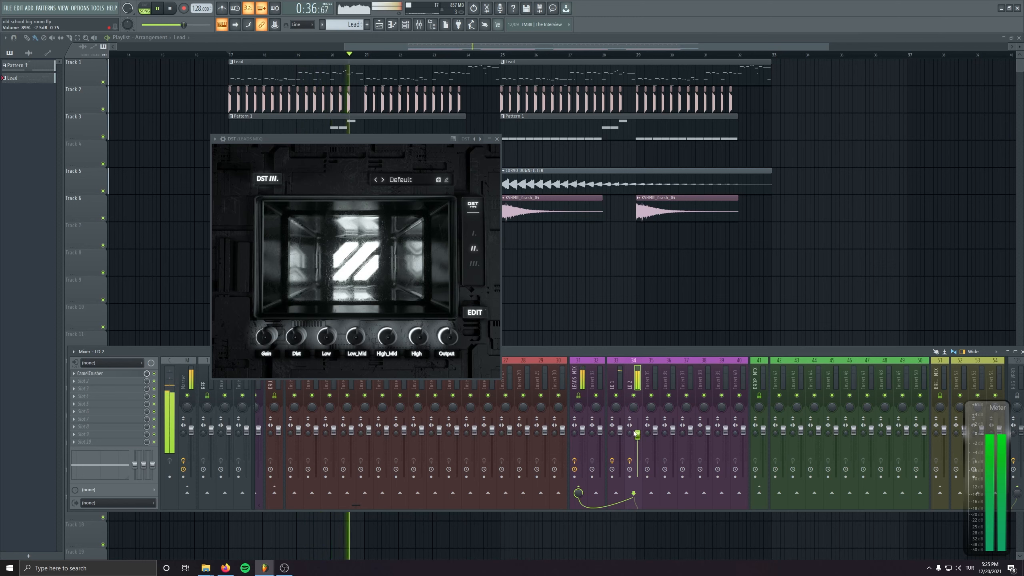
left_click(587, 436)
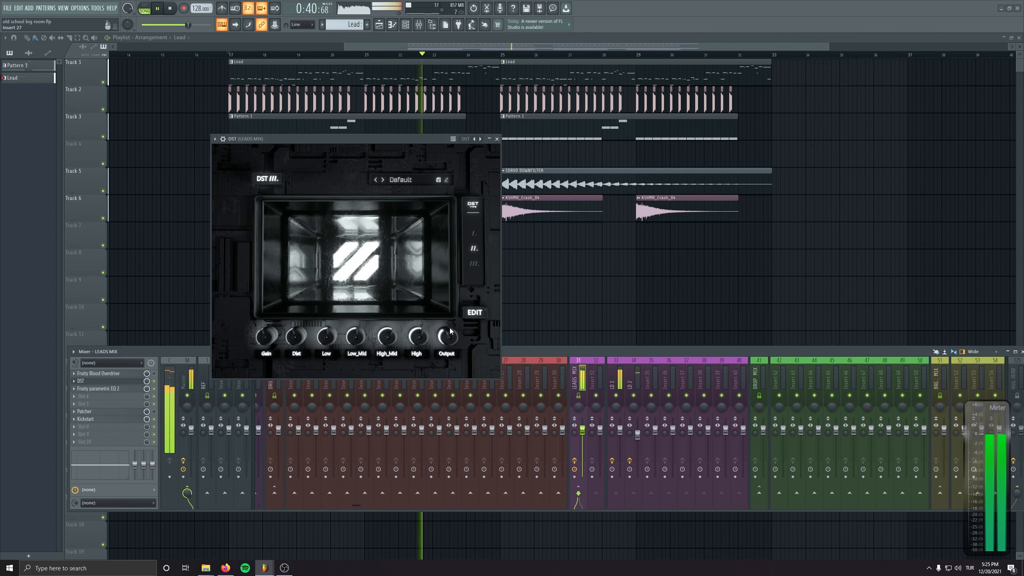
double_click(432, 69)
left_click(498, 139)
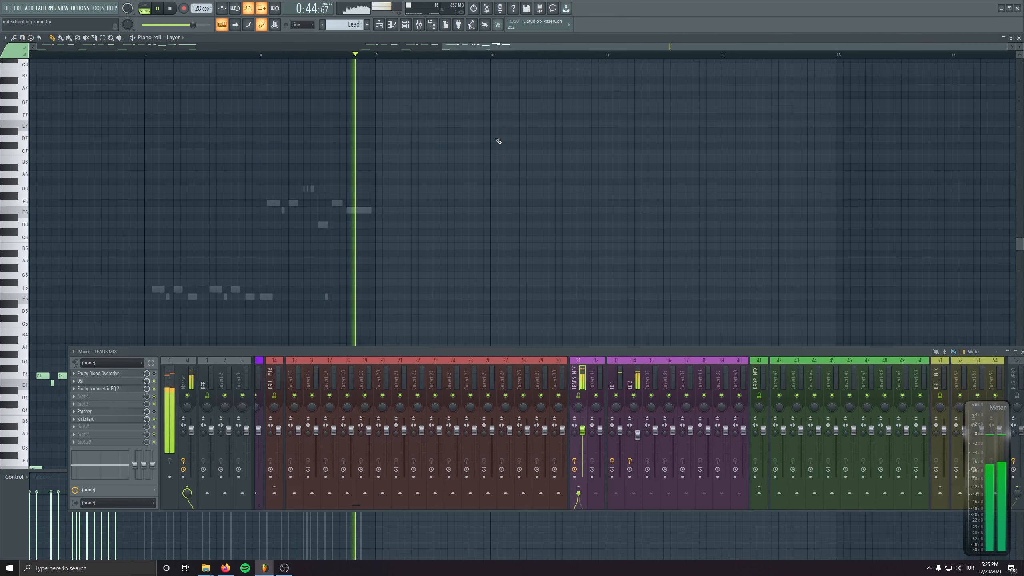
left_click_drag(496, 188, 762, 166)
key("Escape")
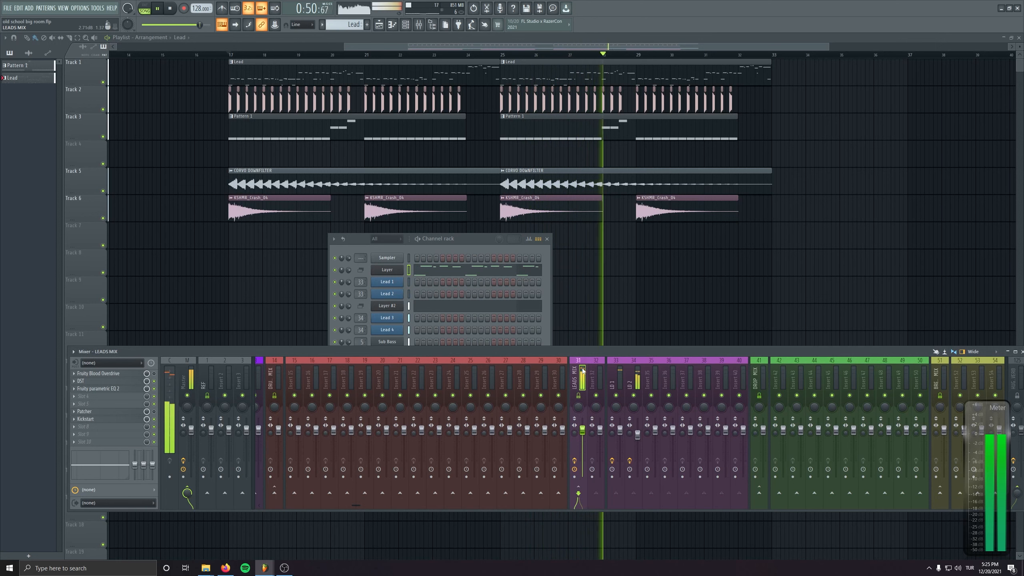
- Copy the Fruity Blood Overdrive from LEADS MIX onto the LD 1 and LD 2 mixer tracks
left_click(115, 381)
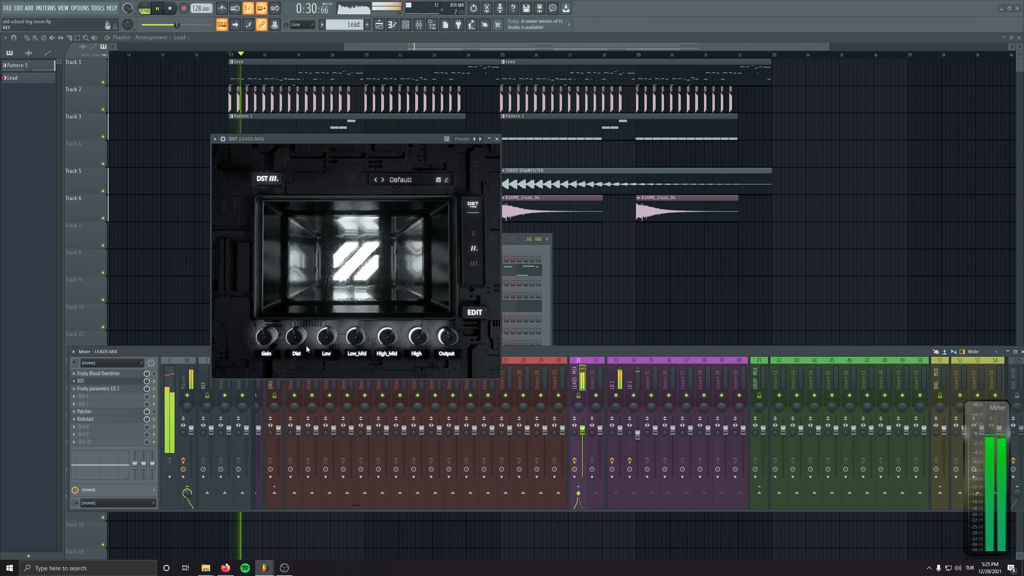
key("space")
left_click(74, 374)
left_click_drag(101, 407, 616, 375)
left_click(74, 381)
left_click_drag(92, 408, 405, 412)
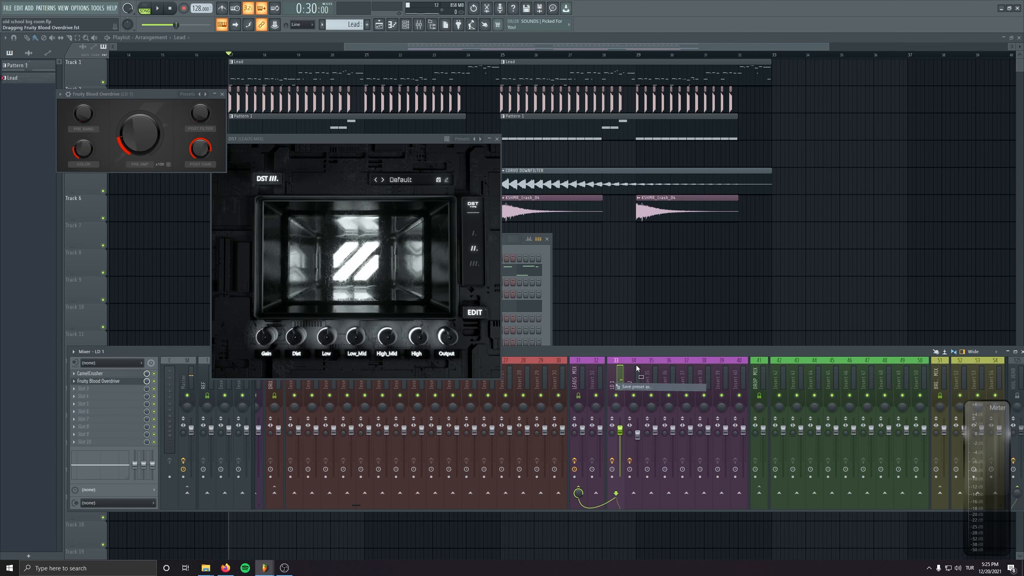
left_click_drag(637, 368, 637, 370)
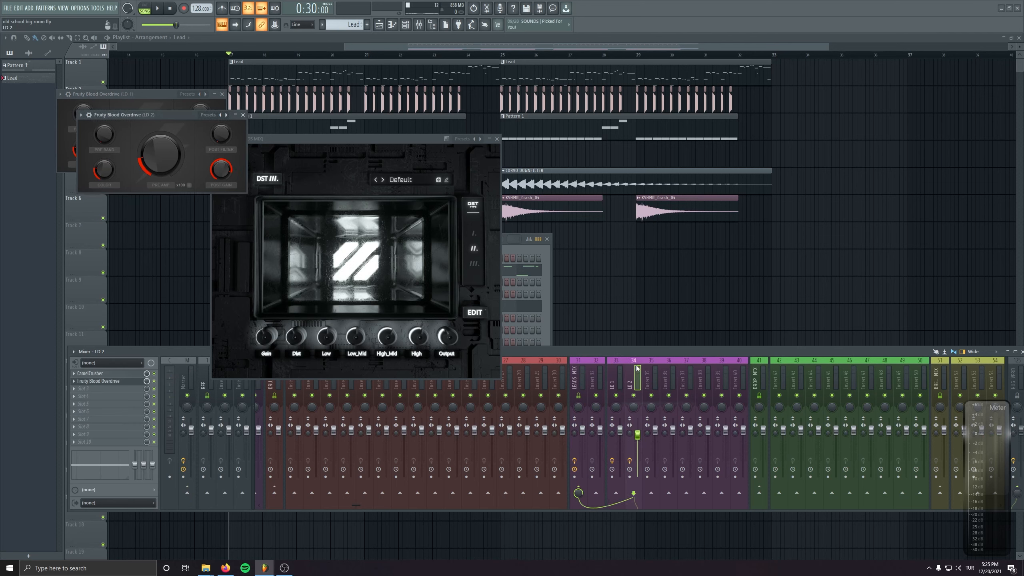
left_click(143, 383)
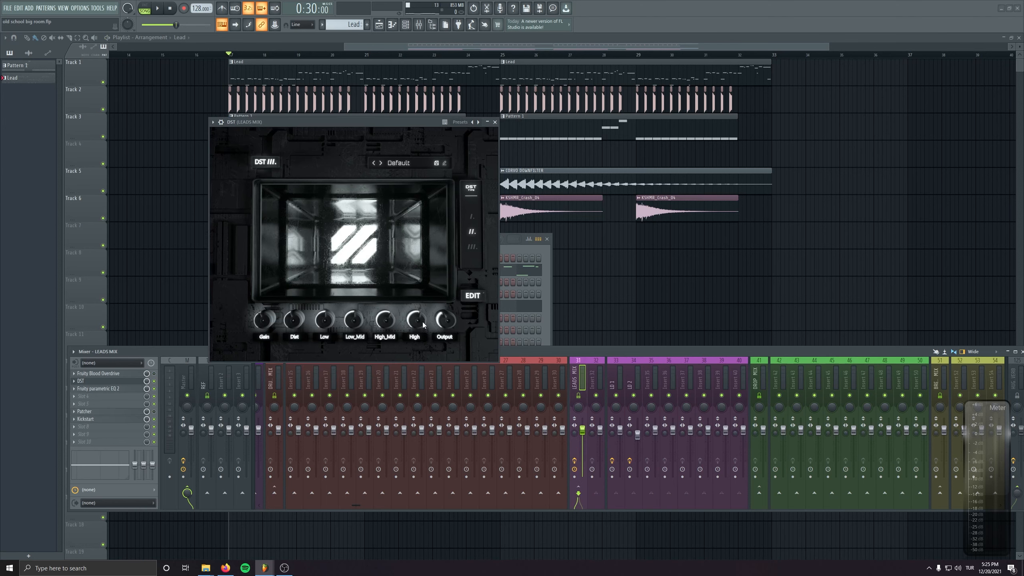
- Play the drop and examine the master spectrum in SPAN Plus beside the LEADS MIX DST
key("space")
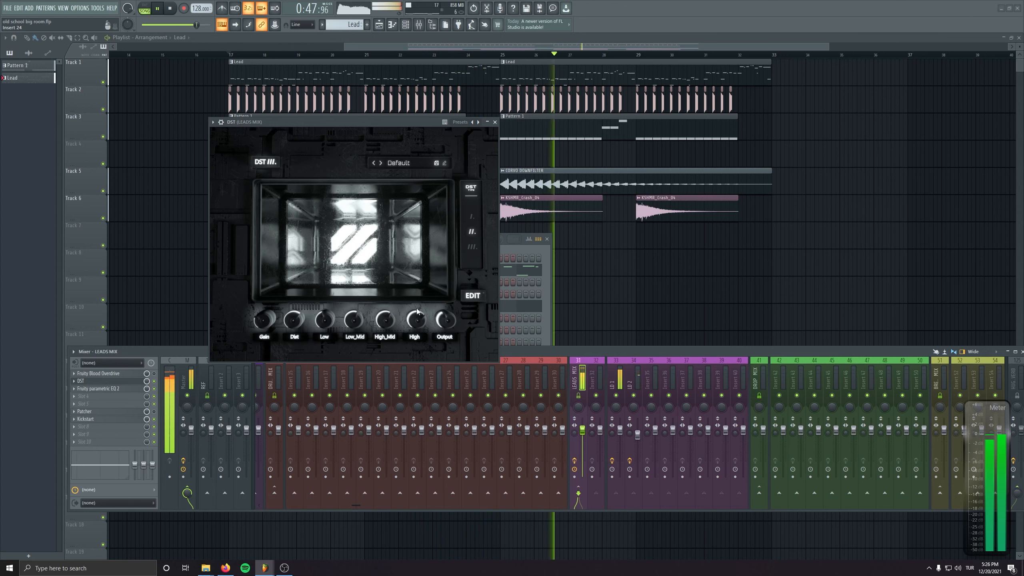
left_click(191, 386)
left_click(109, 436)
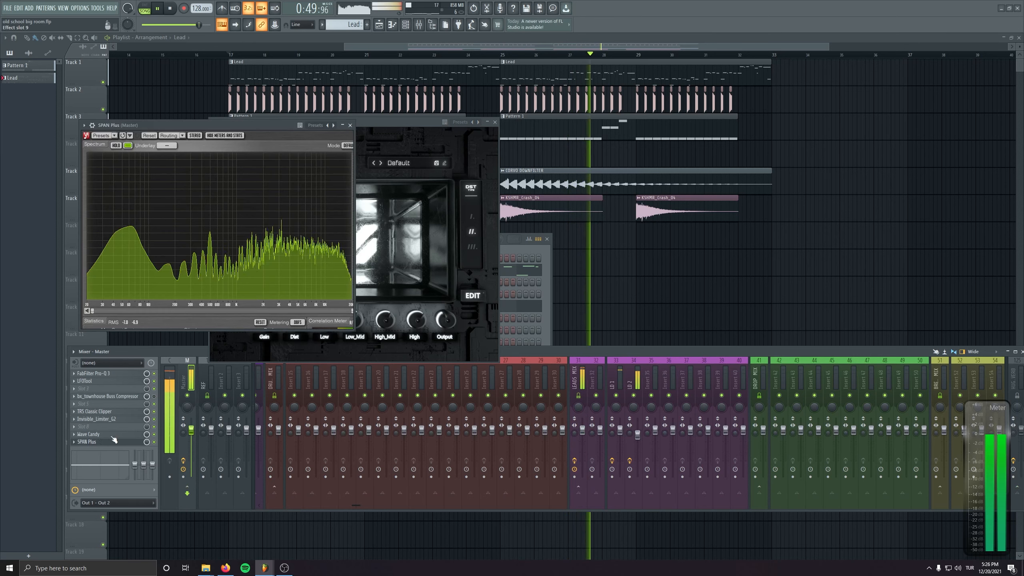
left_click(419, 327)
left_click_drag(373, 120, 646, 129)
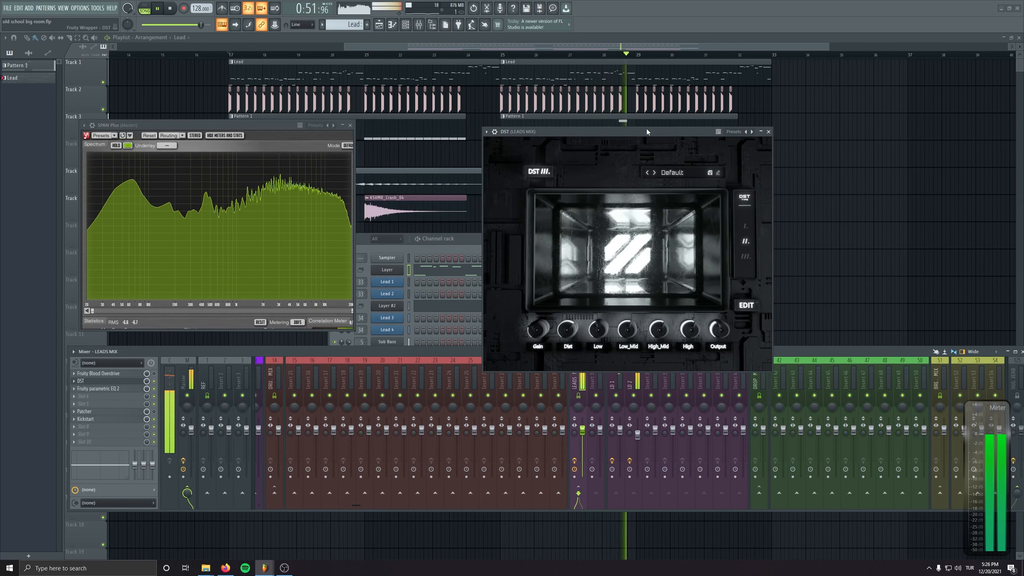
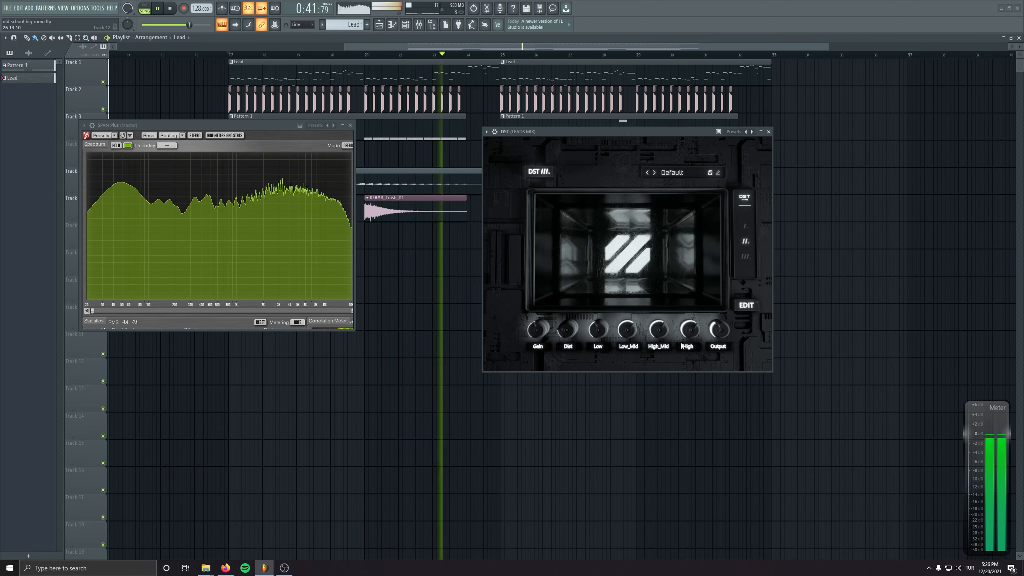
- Compare the leads with DST bypassed and enabled, then stop playback and close DST and SPAN Plus
left_click(499, 132)
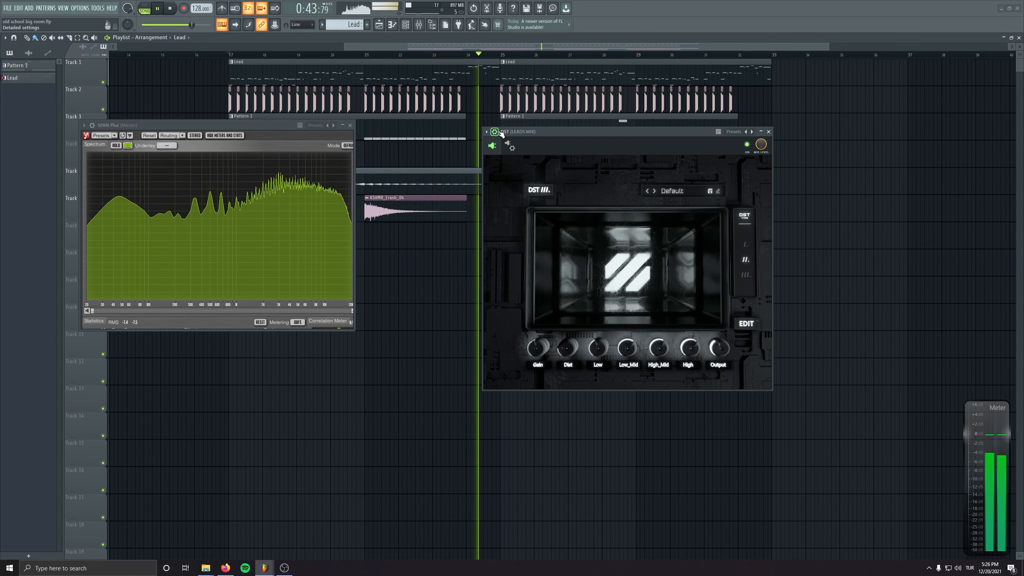
left_click(748, 146)
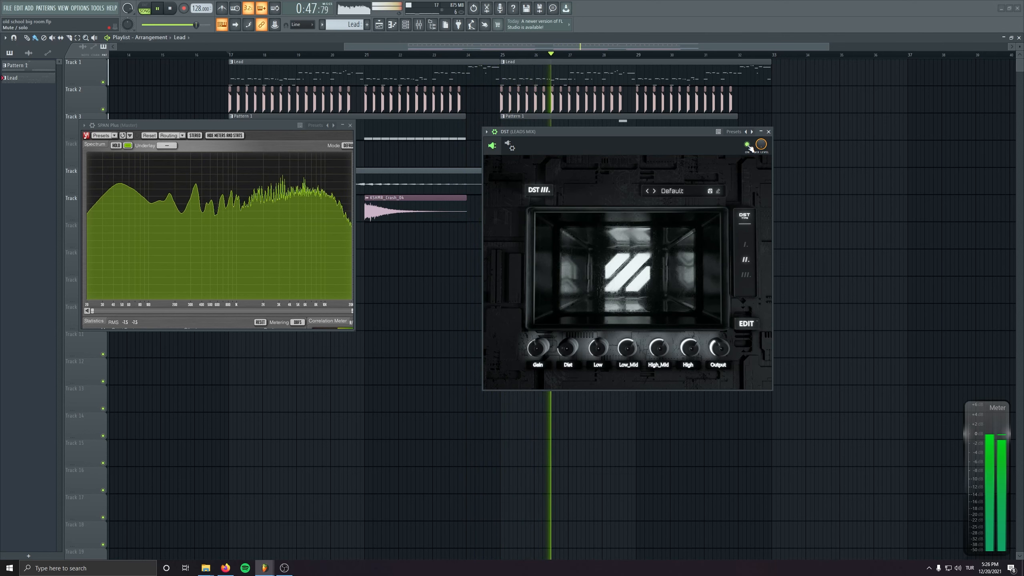
left_click(170, 8)
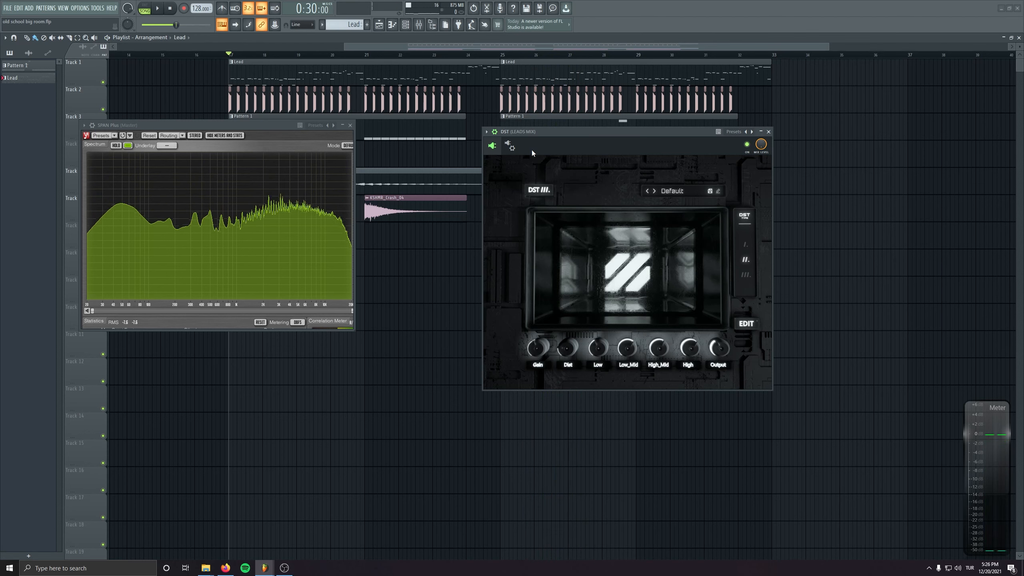
left_click(768, 132)
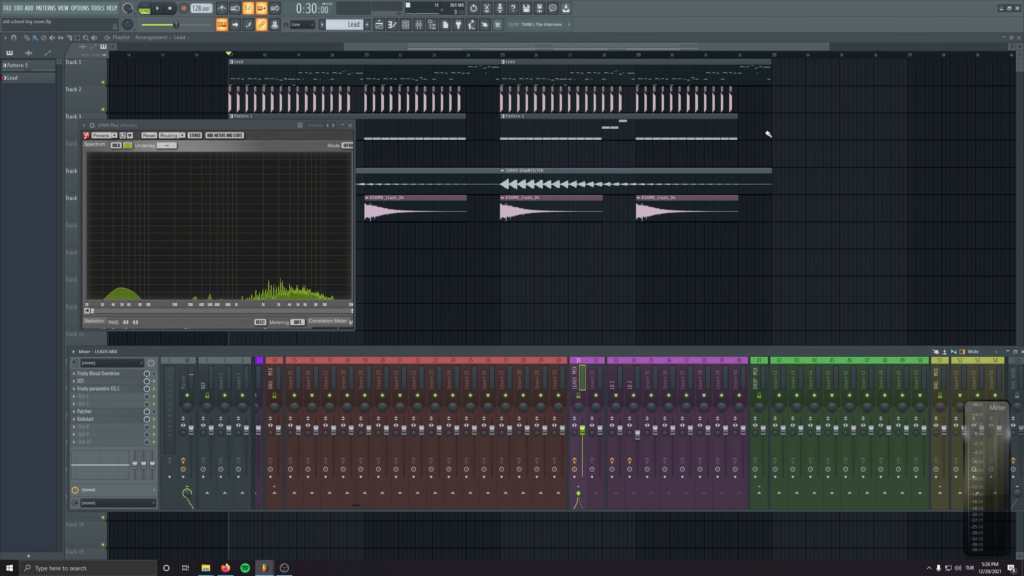
left_click(351, 126)
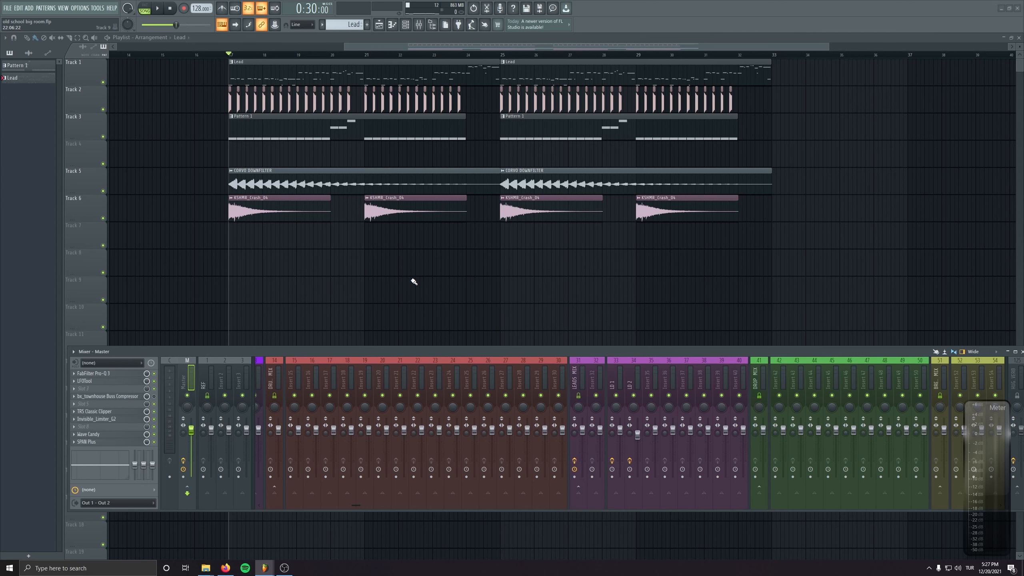
- While the drop plays, raise the delay and slightly lower the reverb and threshold leak in the LEADS MIX Patcher
left_click(619, 374)
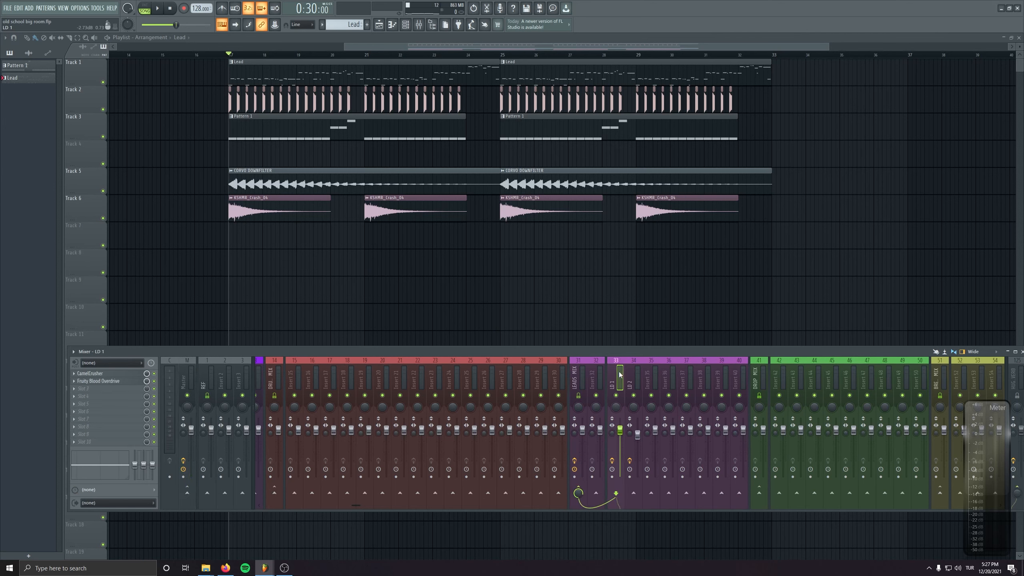
left_click(577, 371)
key("space")
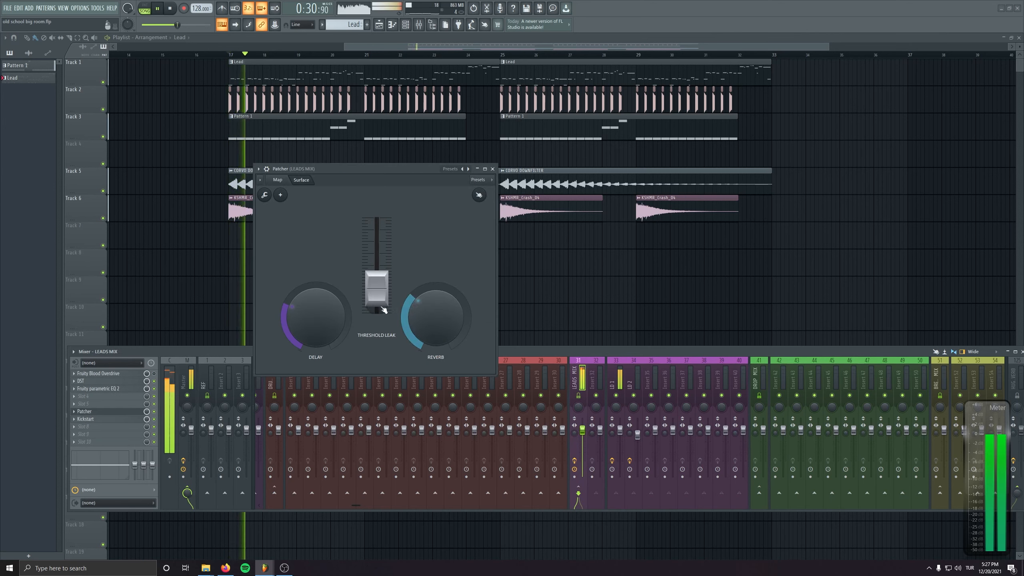
left_click_drag(384, 309, 384, 314)
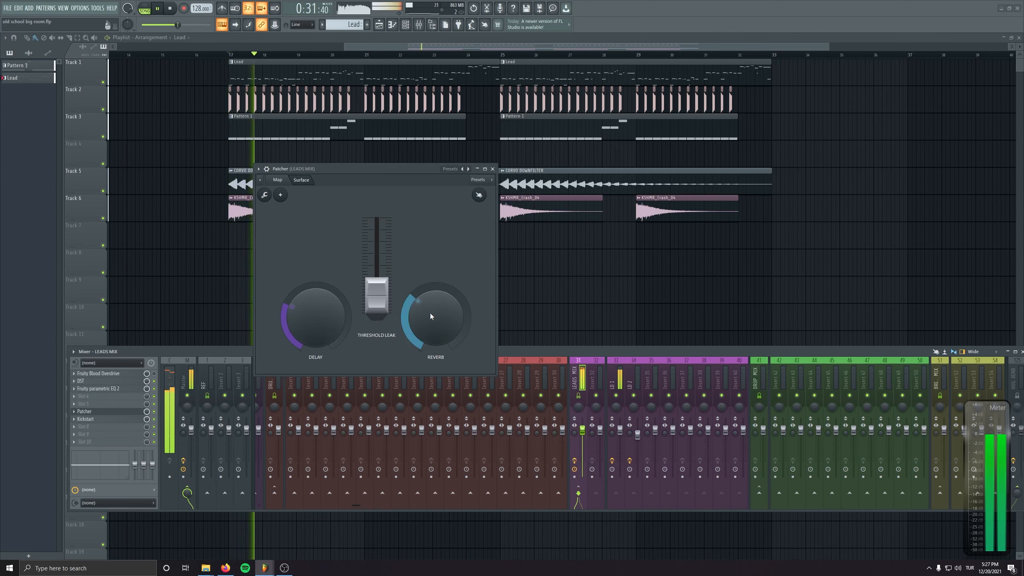
left_click_drag(316, 318, 316, 313)
left_click_drag(435, 315, 436, 319)
left_click_drag(384, 297, 385, 306)
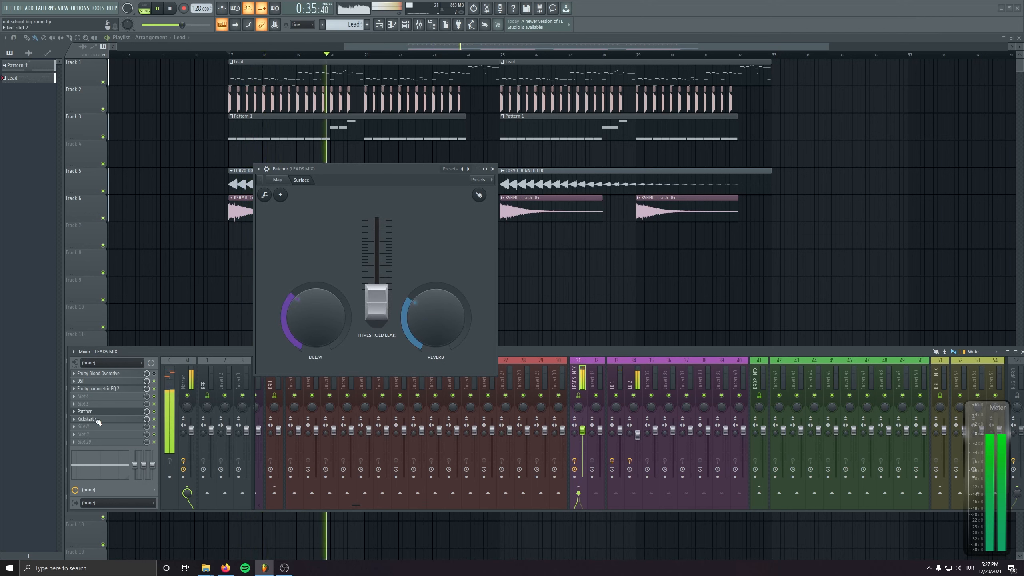
- Move Kickstart down one slot on LEADS MIX, add S1 Imager Stereo before it, and set its width to 1.30
left_click_drag(98, 420, 113, 426)
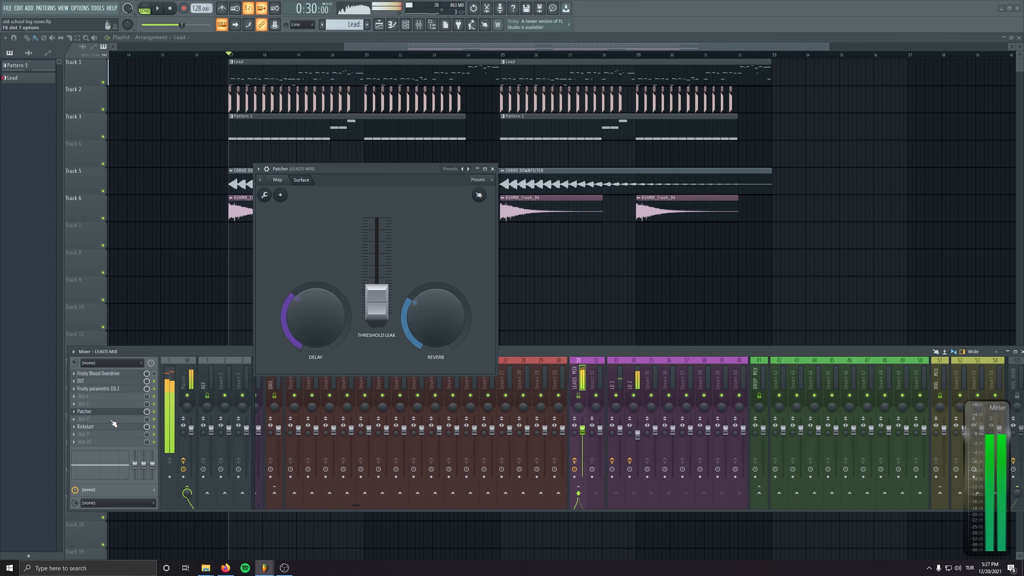
left_click(188, 431)
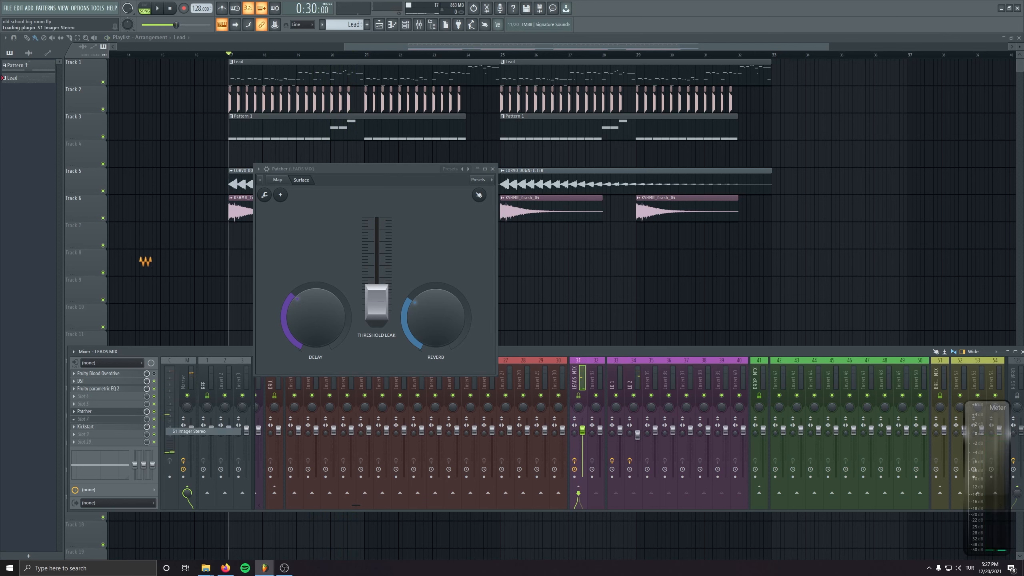
left_click(108, 212)
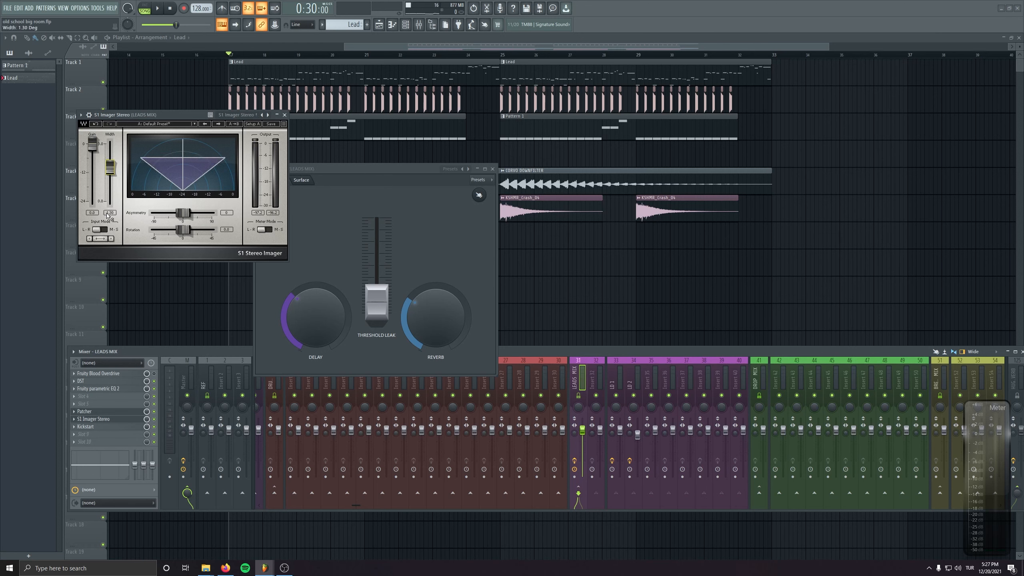
- During playback, set the LEADS MIX volume to -1.5 dB and LD 2 to -3.5 dB, then close the plugin and mixer windows
key("space")
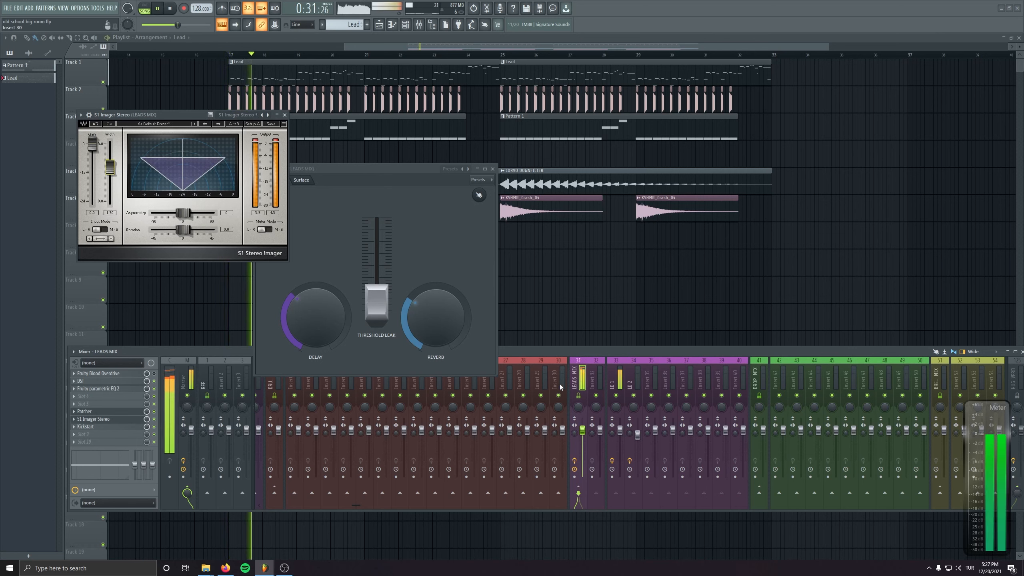
left_click_drag(582, 430, 582, 433)
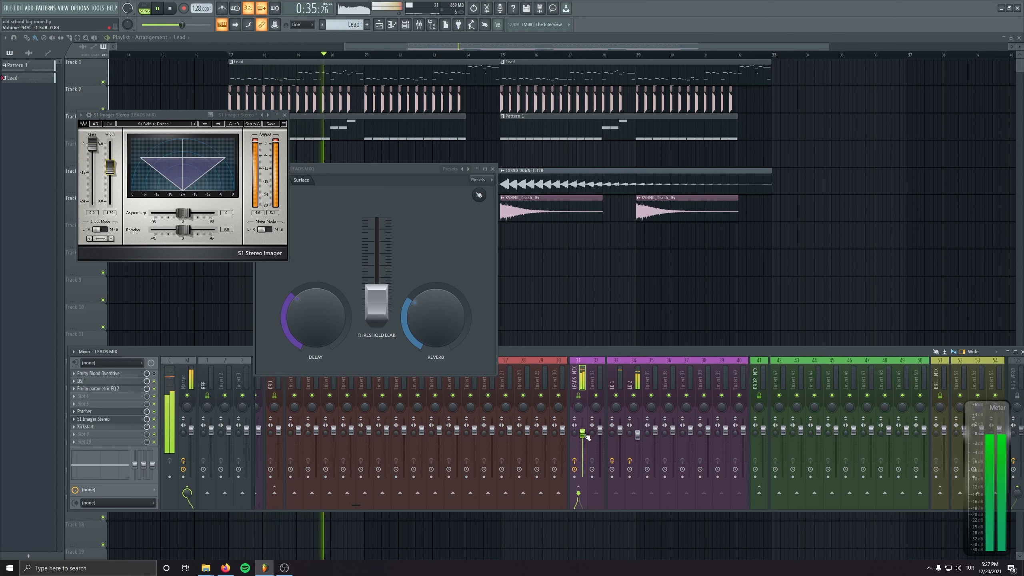
left_click(493, 170)
left_click_drag(638, 435, 637, 437)
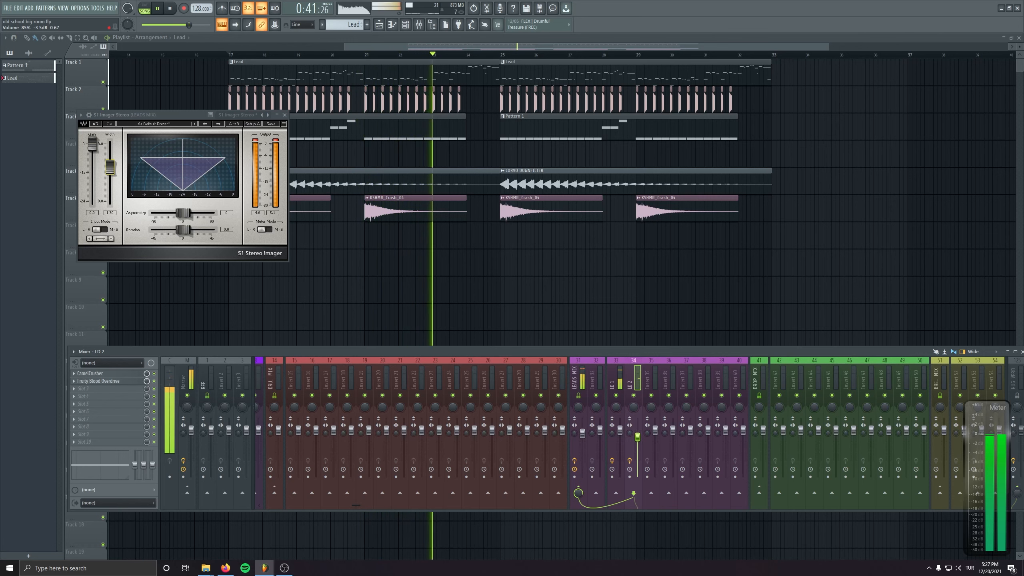
left_click(285, 115)
left_click(758, 305)
right_click(760, 308)
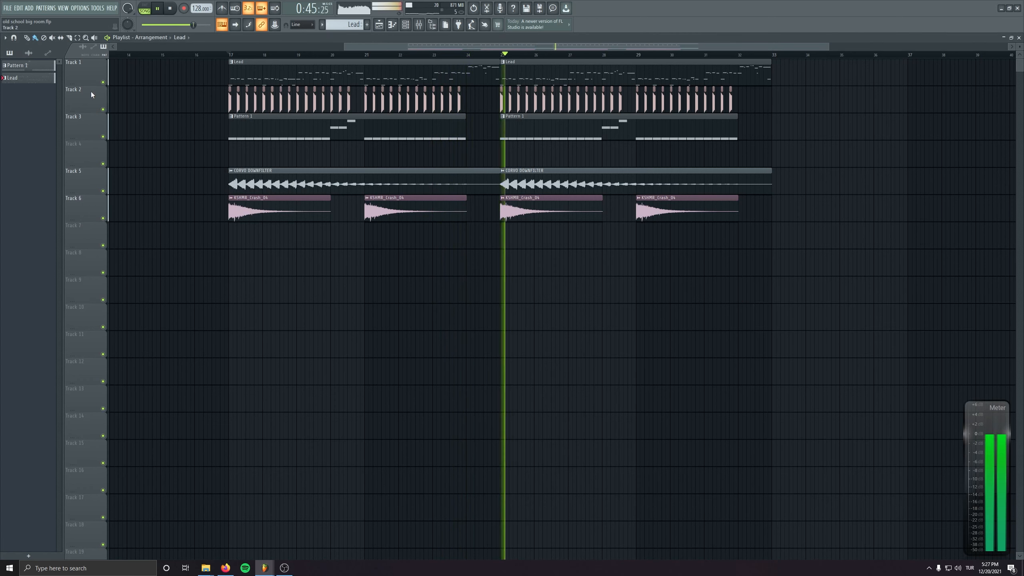
key("space")
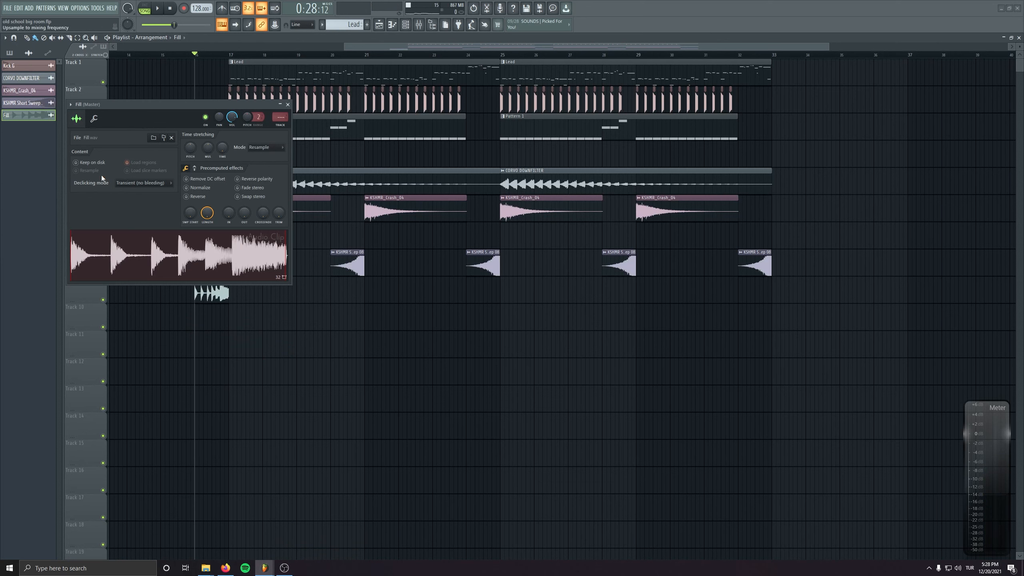
- Set the Fill sample's channel volume to 69%, preview it and close its settings
left_click(173, 261)
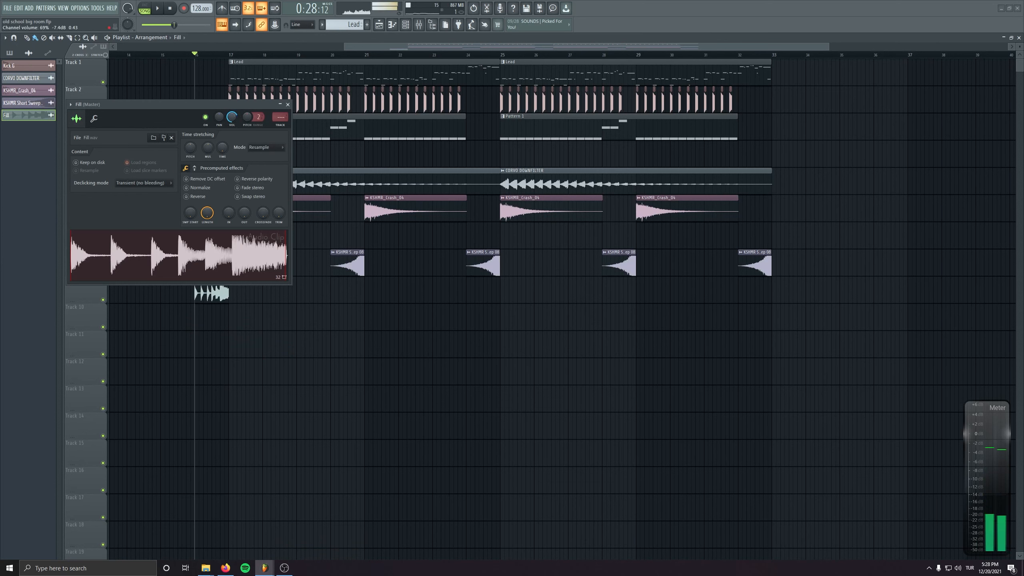
left_click(287, 104)
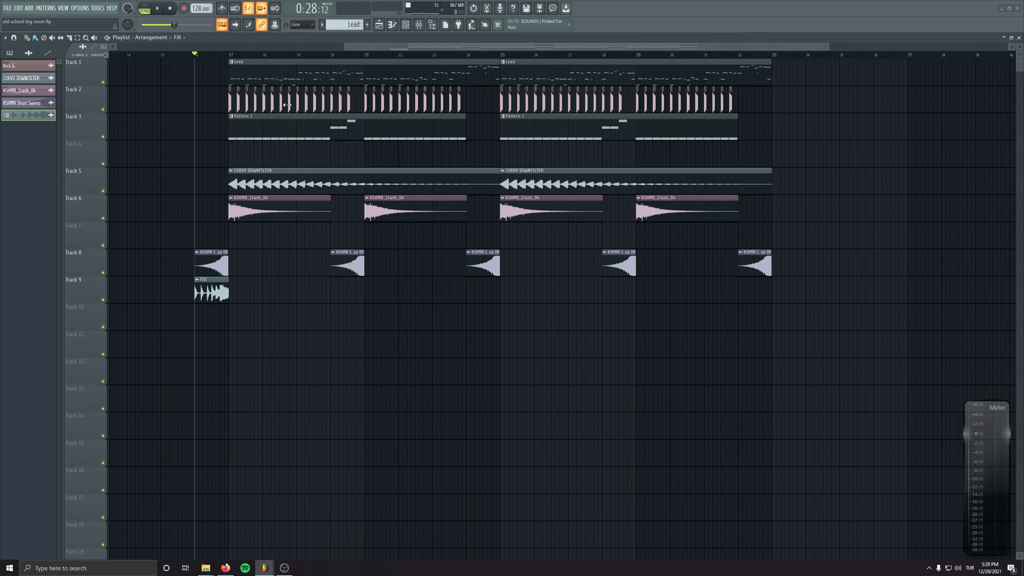
- Place the WA Big Snare29 sample on Track 10 starting halfway through bar 20, auditioning it with the drop
left_click_drag(291, 146, 359, 349)
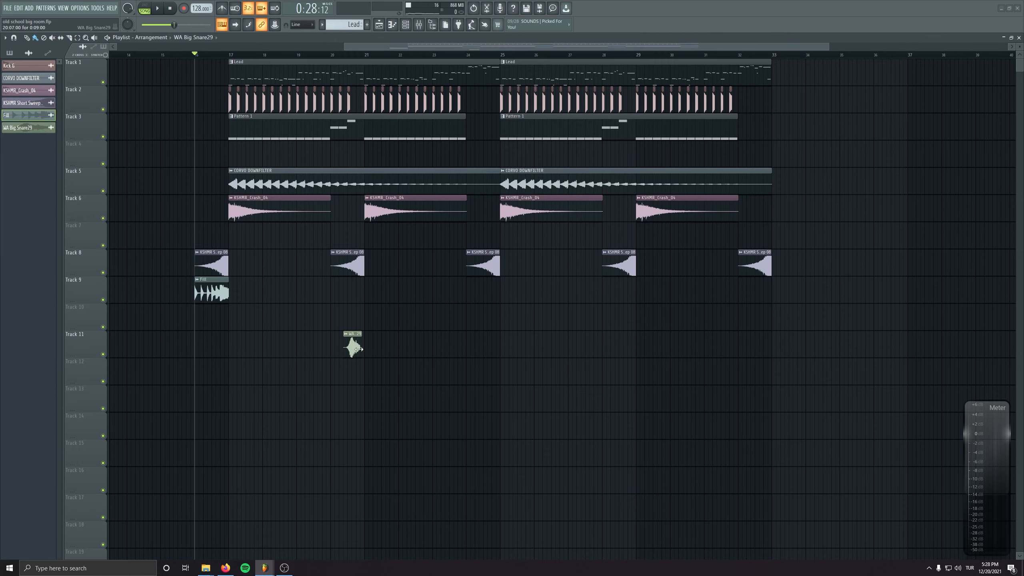
scroll(360, 347, "up", 4, "ctrl")
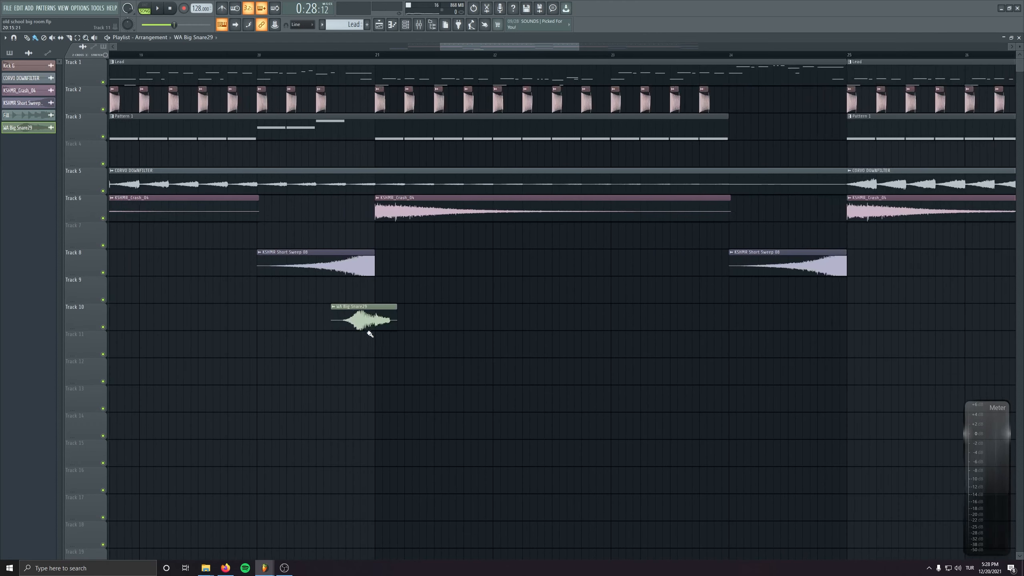
double_click(361, 322)
scroll(358, 350, "up", 4, "ctrl")
left_click_drag(358, 321, 396, 321)
key("space")
left_click_drag(381, 358, 553, 318)
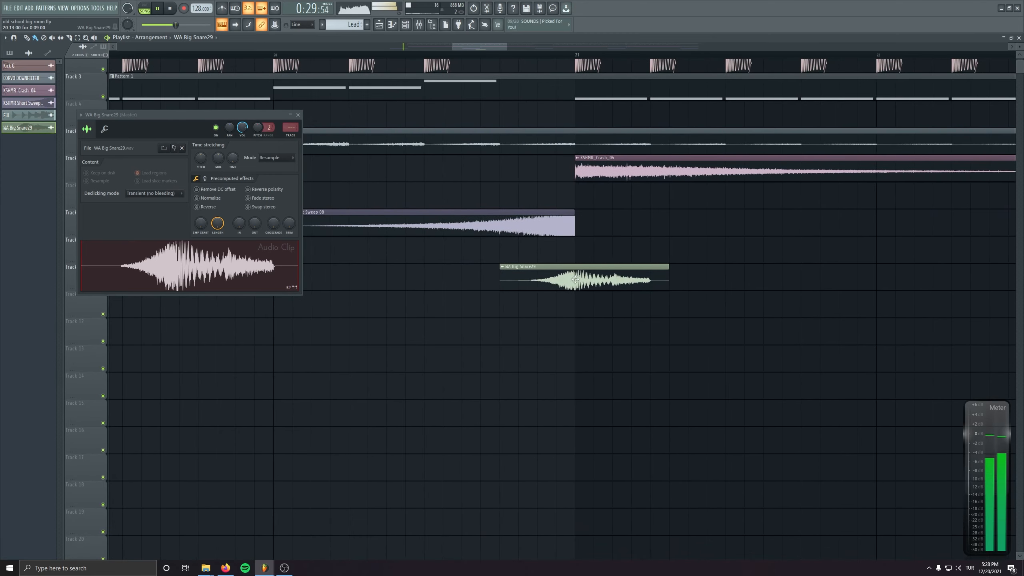
left_click_drag(559, 280, 483, 281)
scroll(304, 354, "down", 5, "ctrl")
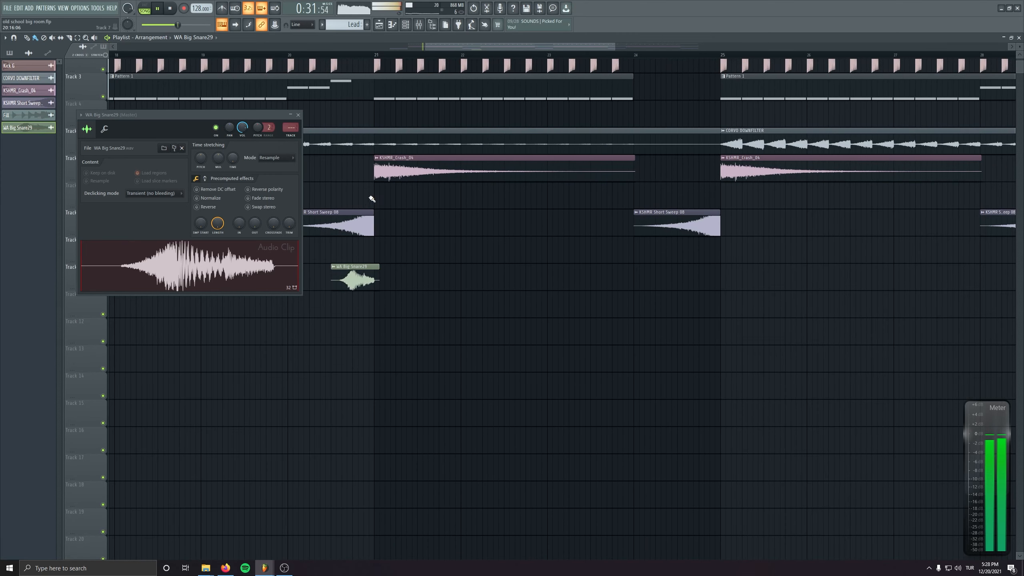
- Set the KSHMR Short Sweep 08 channel volume to 56% during playback and close its settings
double_click(347, 225)
left_click_drag(222, 107, 221, 116)
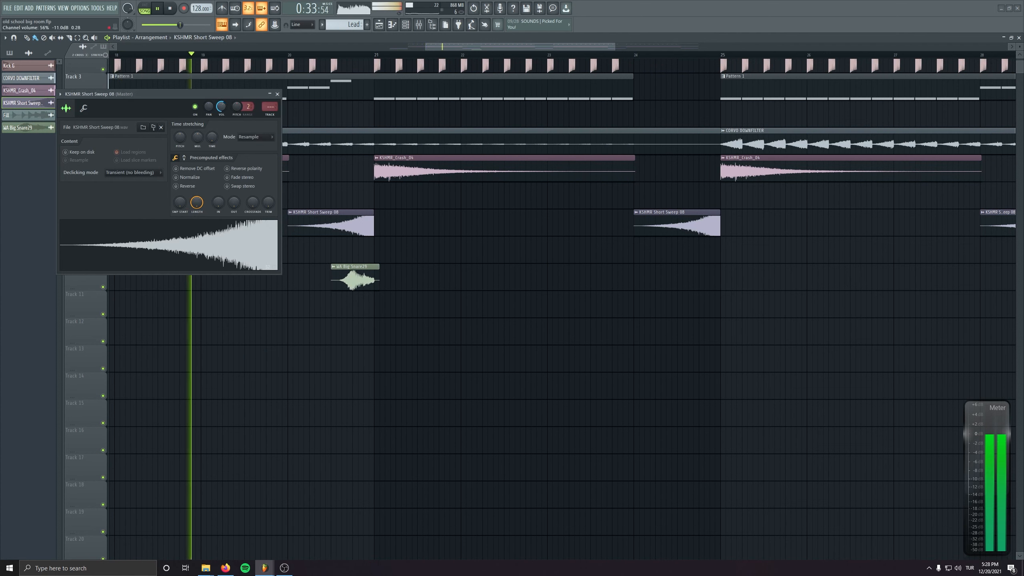
left_click(277, 93)
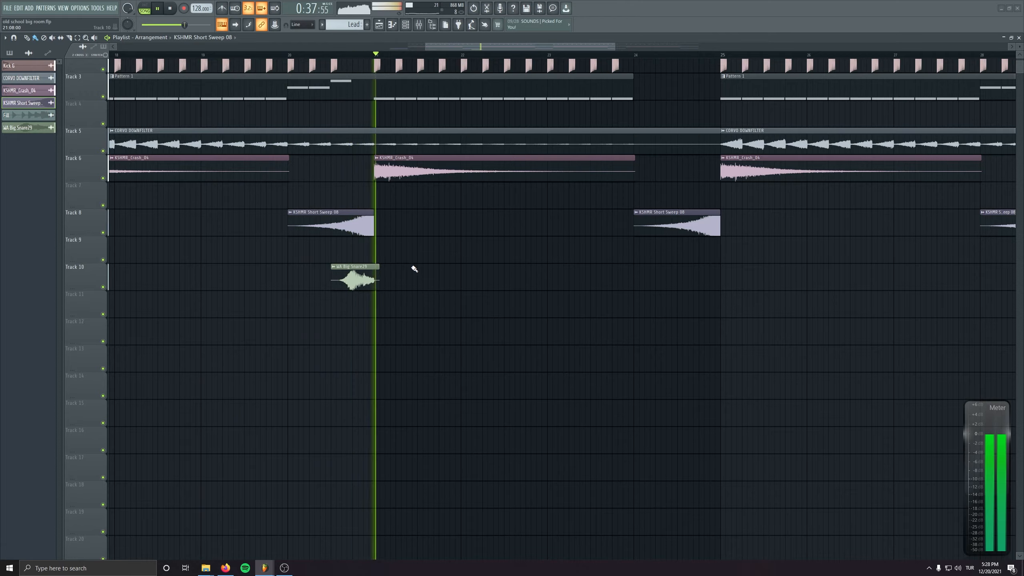
- Copy the WA Big Snare29 clip along Track 10 to the later part of bar 28
scroll(344, 293, "down", 3)
left_click_drag(352, 288, 675, 289)
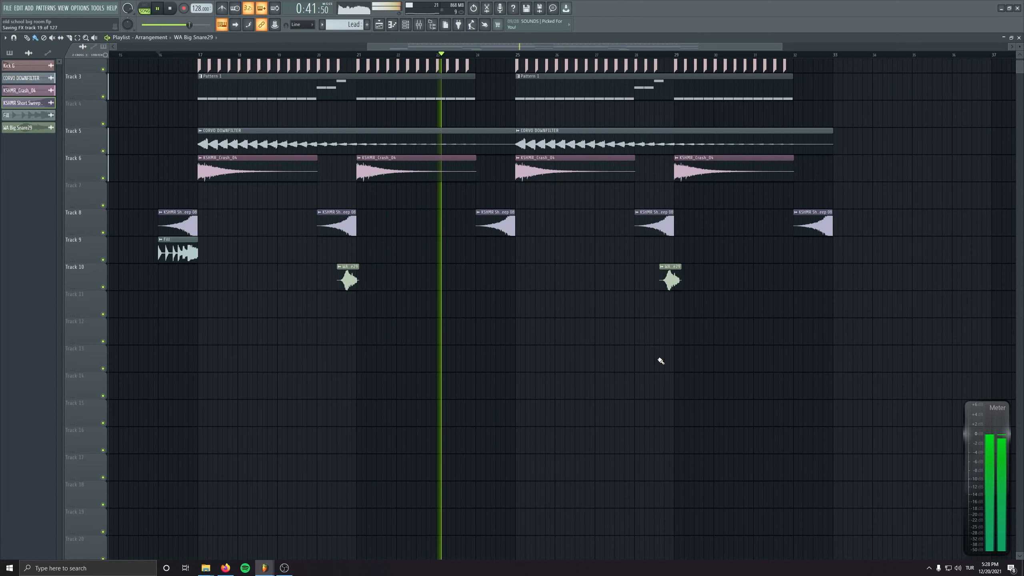
left_click(571, 309)
right_click(573, 311)
left_click_drag(525, 298, 428, 338)
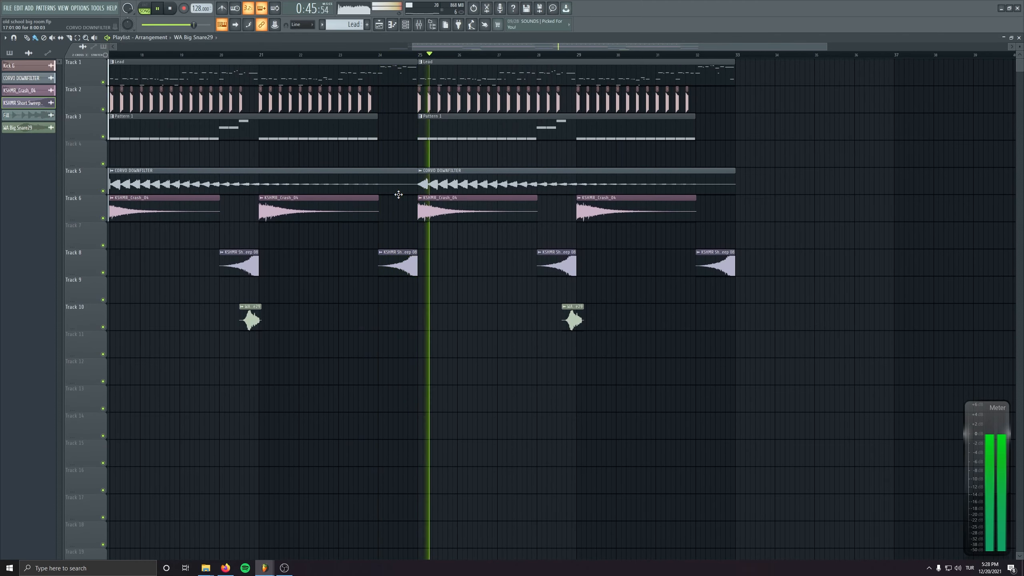
- Place the Fill 3 sample on Track 9 at bar 24, under the short sweep, and open its channel settings
scroll(443, 222, "up", 3)
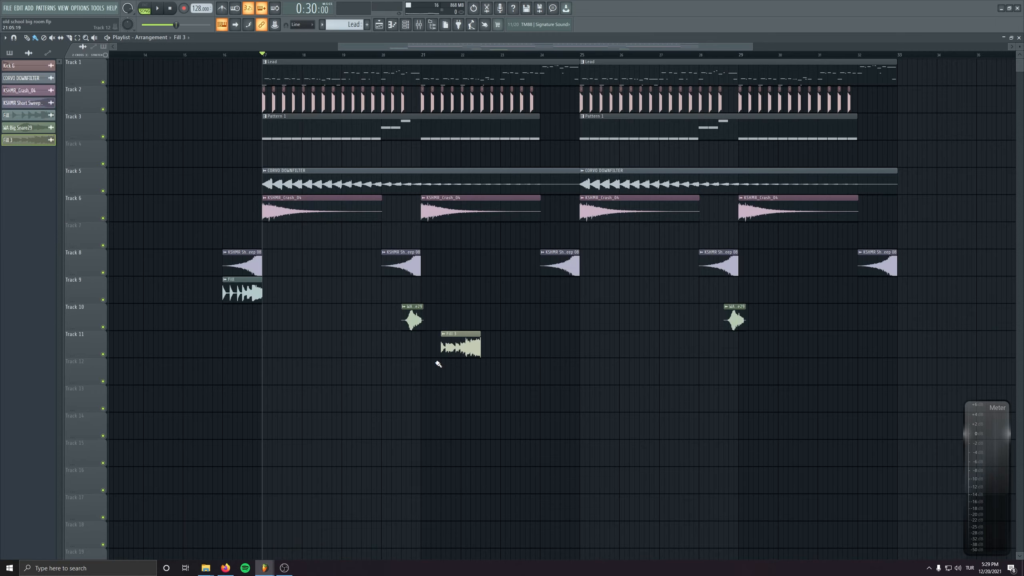
scroll(439, 323, "up", 5)
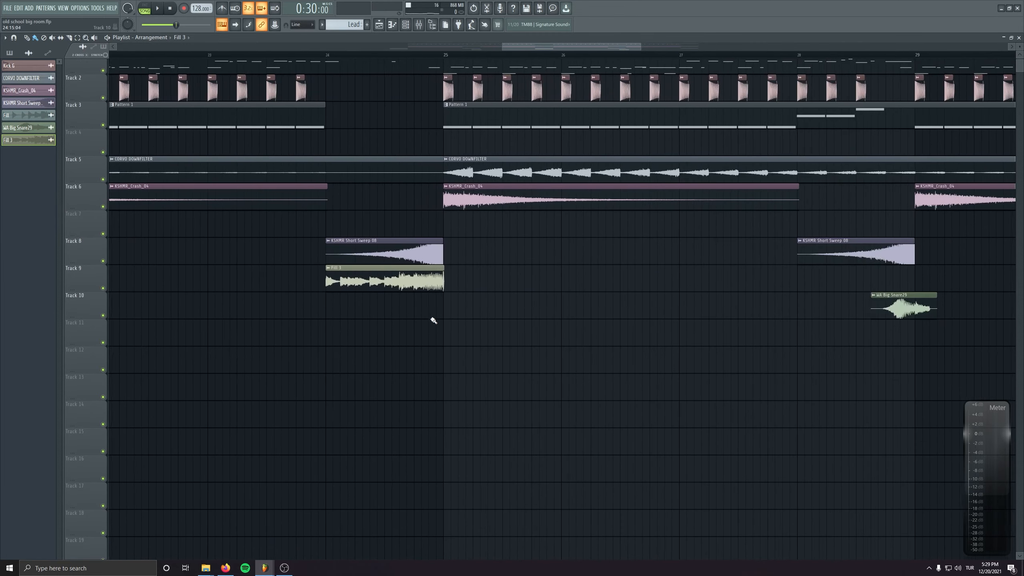
double_click(404, 282)
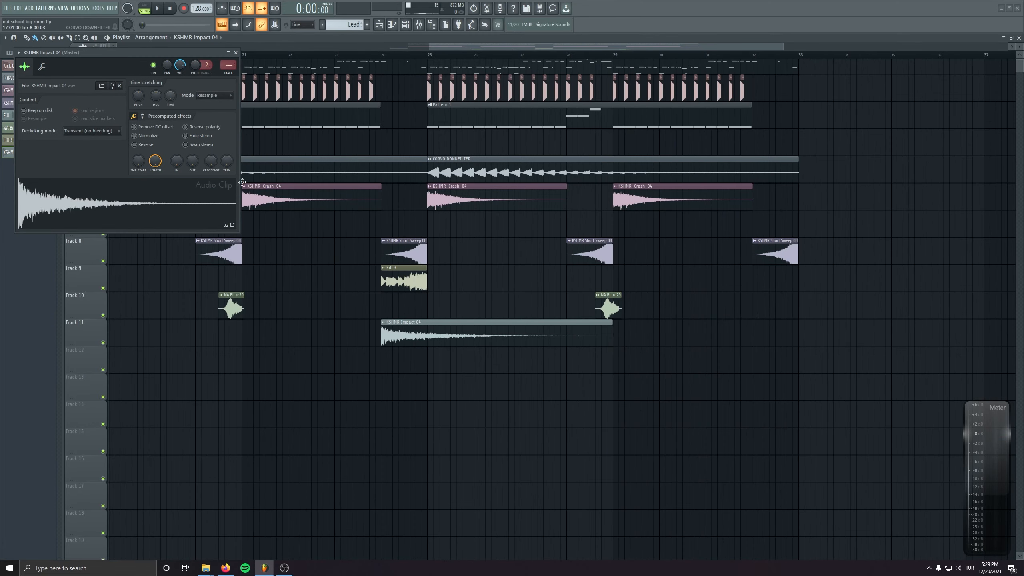
- Trim the KSHMR Impact 04 clip on Track 11 to bar 24 only and place a copy at bar 32
left_click(236, 53)
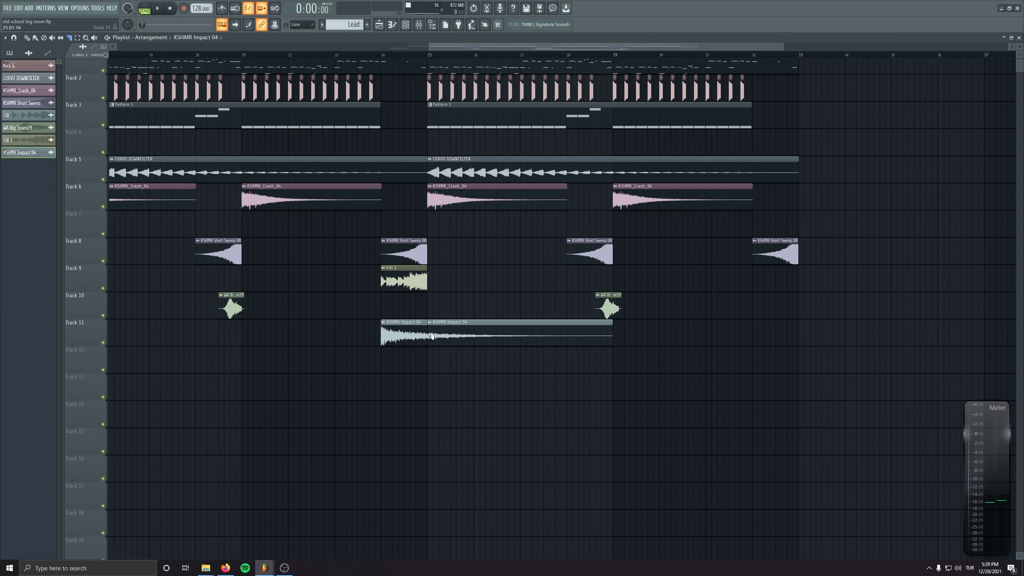
right_click(483, 343)
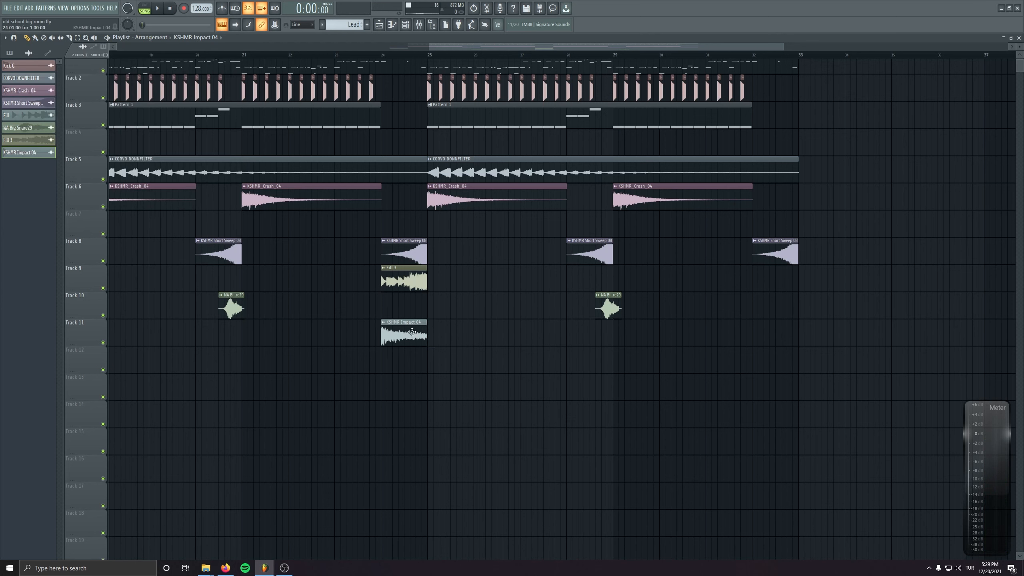
double_click(776, 323)
- While the drop plays, set the KSHMR Impact 04 channel volume to 63%, close its settings and stop playback
key("space")
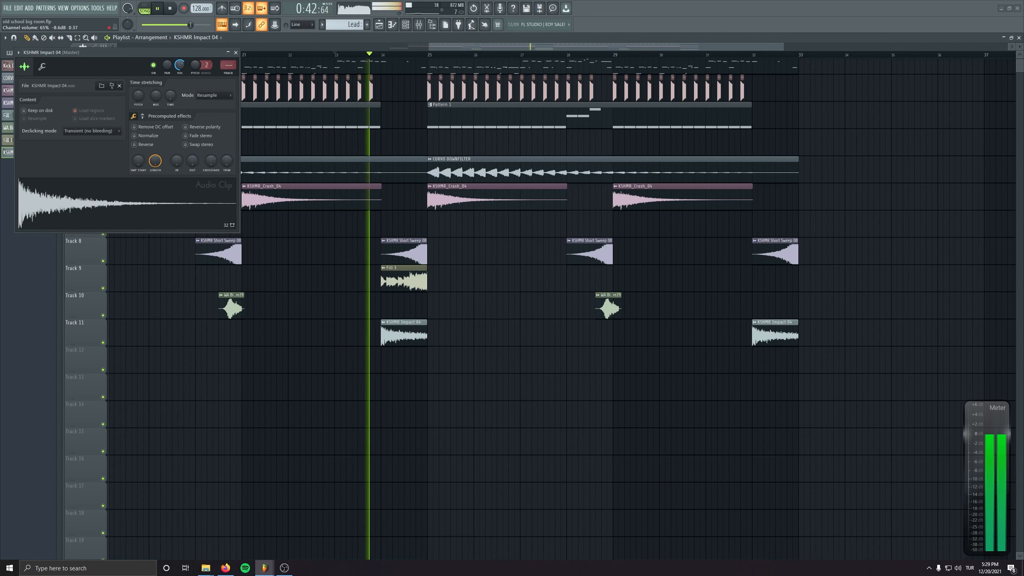
left_click_drag(179, 64, 180, 70)
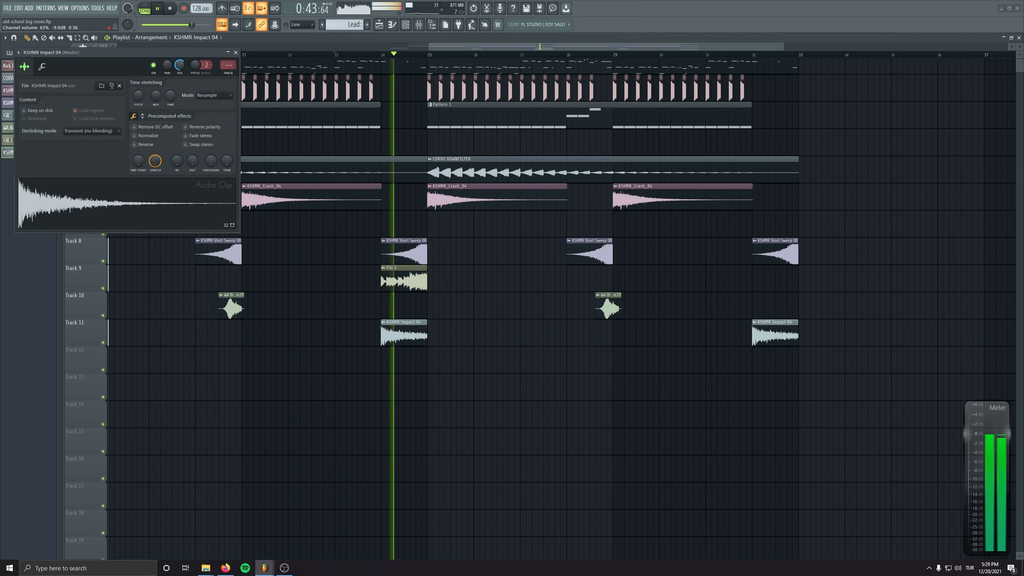
left_click(236, 52)
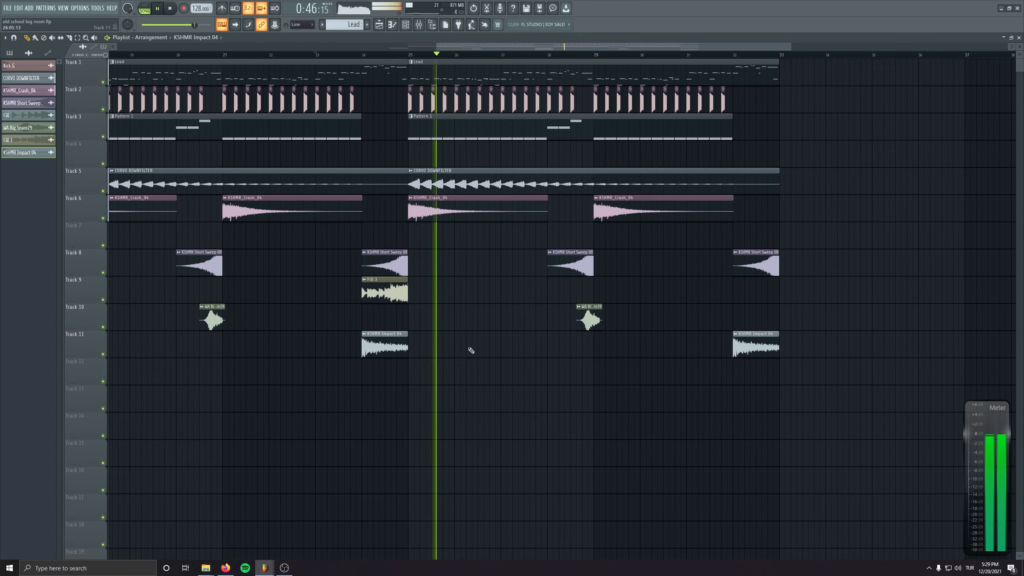
key("space")
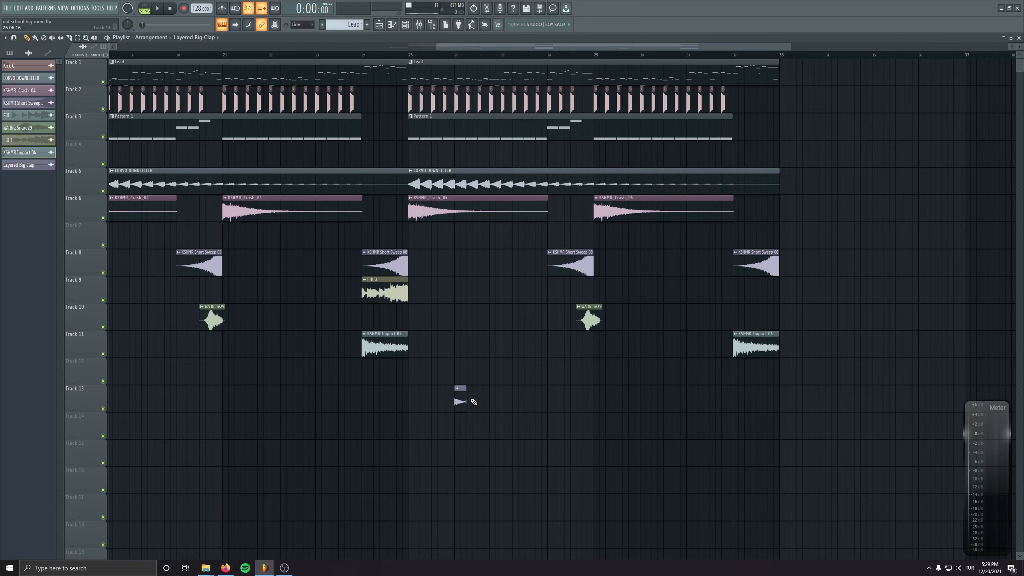
- Place the Layered Big Clap sample on Track 4 at bar 25 and repeat it on every beat through bar 28
left_click(413, 163)
scroll(419, 164, "up", 6)
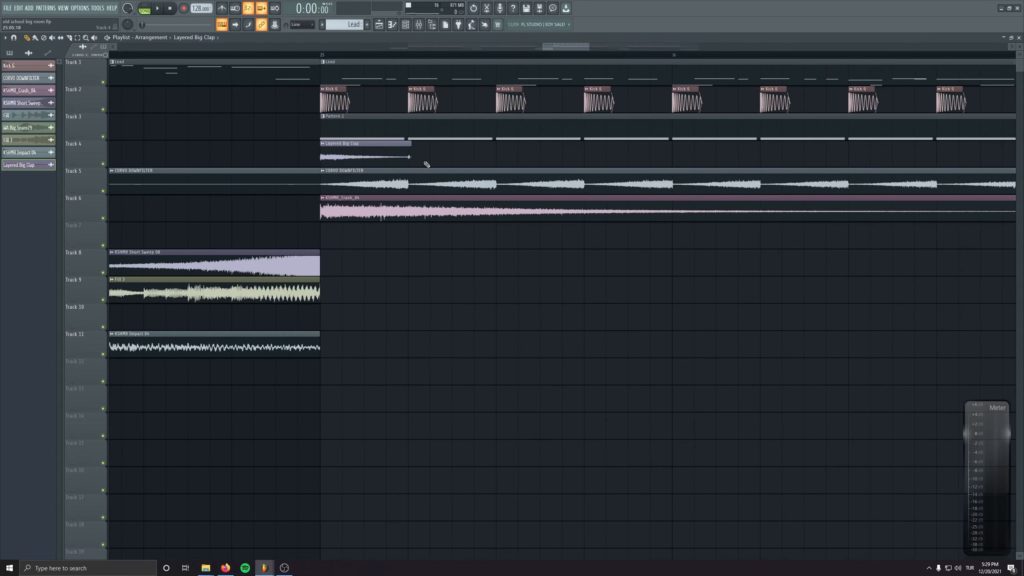
scroll(423, 162, "up", 3)
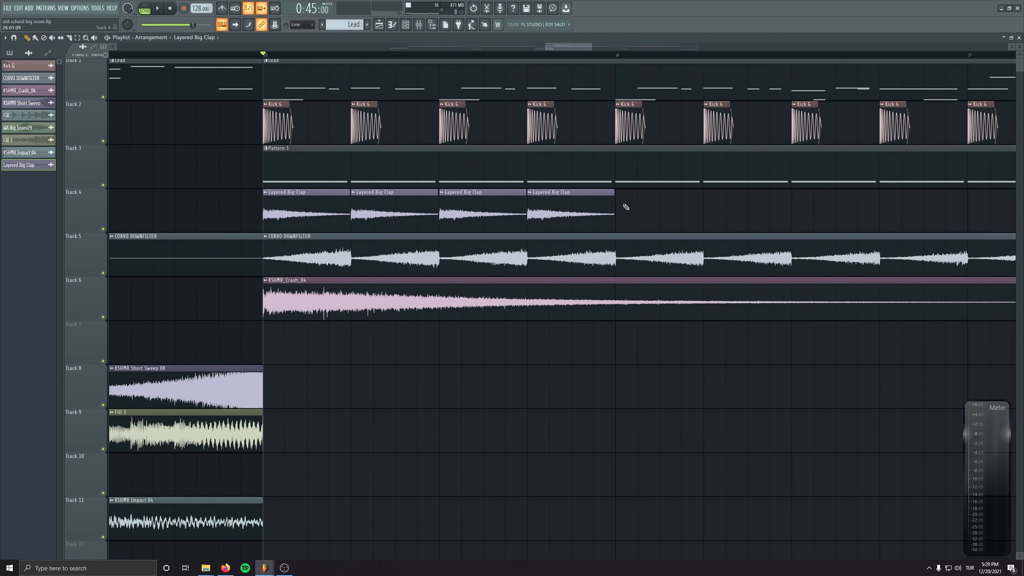
double_click(311, 201)
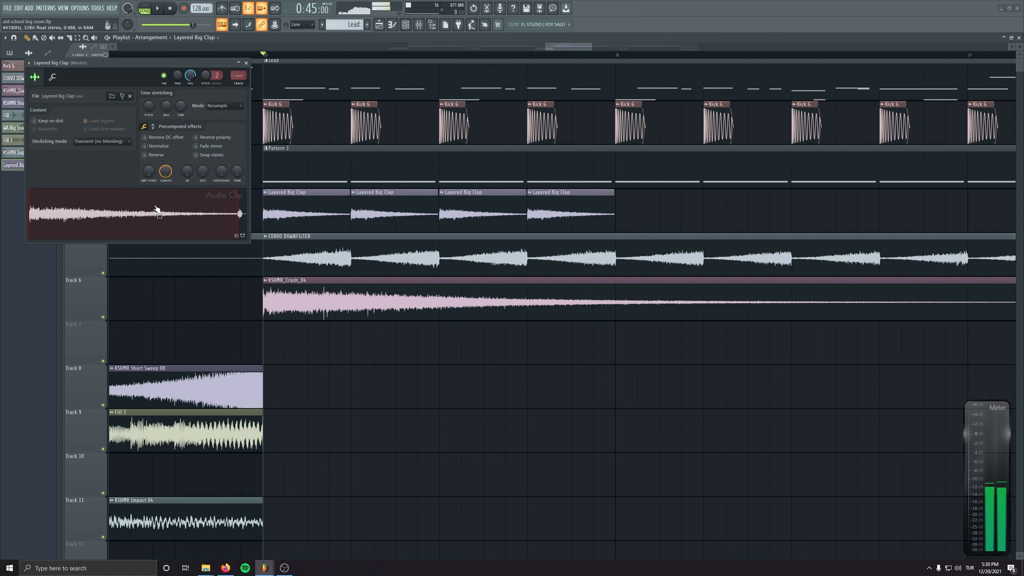
left_click_drag(664, 215, 589, 208)
scroll(326, 281, "down", 3)
scroll(326, 282, "down", 2)
scroll(675, 217, "down", 3)
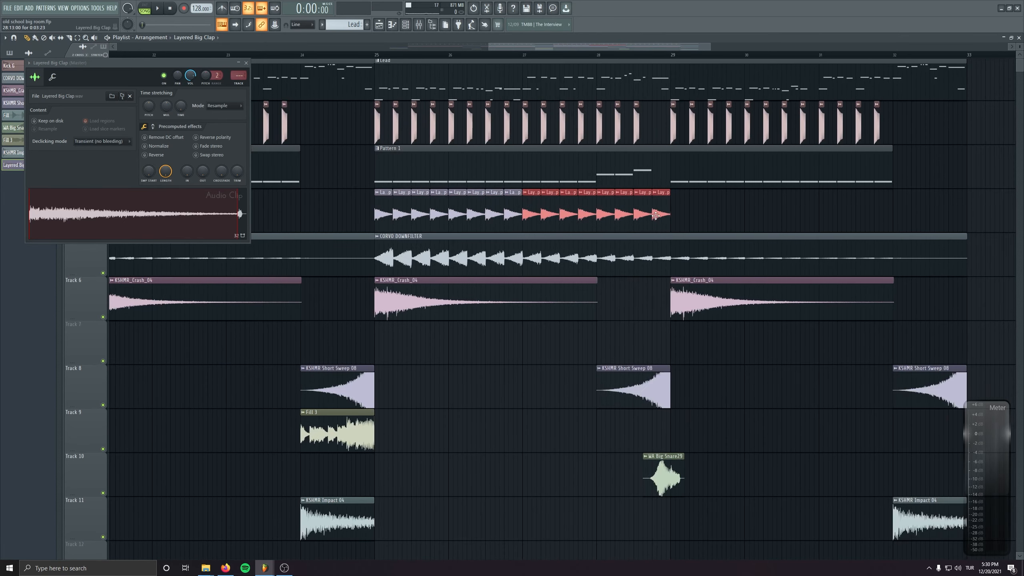
- Delete the last clap in bar 28 and duplicate the clap row over bars 29 to 31, leaving bar 32 empty
right_click(662, 213)
left_click_drag(712, 212, 378, 213)
key("ctrl+b")
left_click(963, 207, "ctrl")
right_click(939, 210)
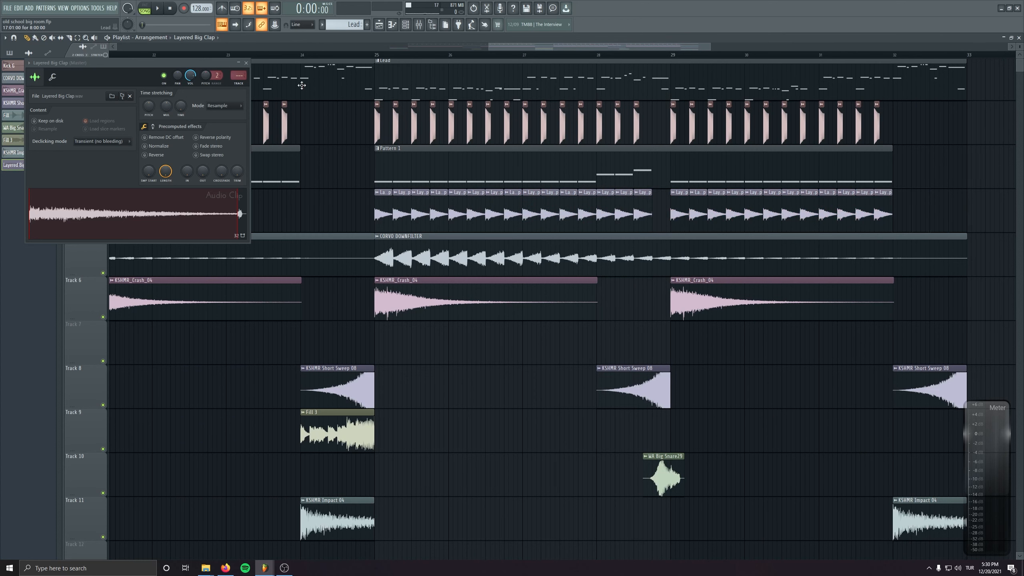
left_click(247, 63)
- Insert a track above the CORVO DOWNFILTER track and repeat a pair of KSHMR_Percussion_Low_23_E hits across bars 25 and 26
right_click(83, 238)
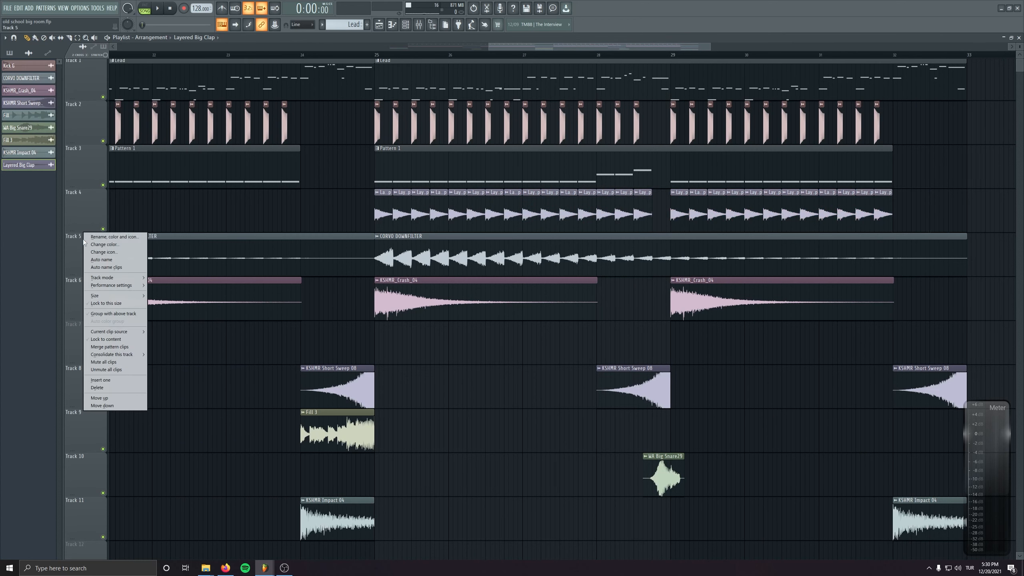
left_click(125, 380)
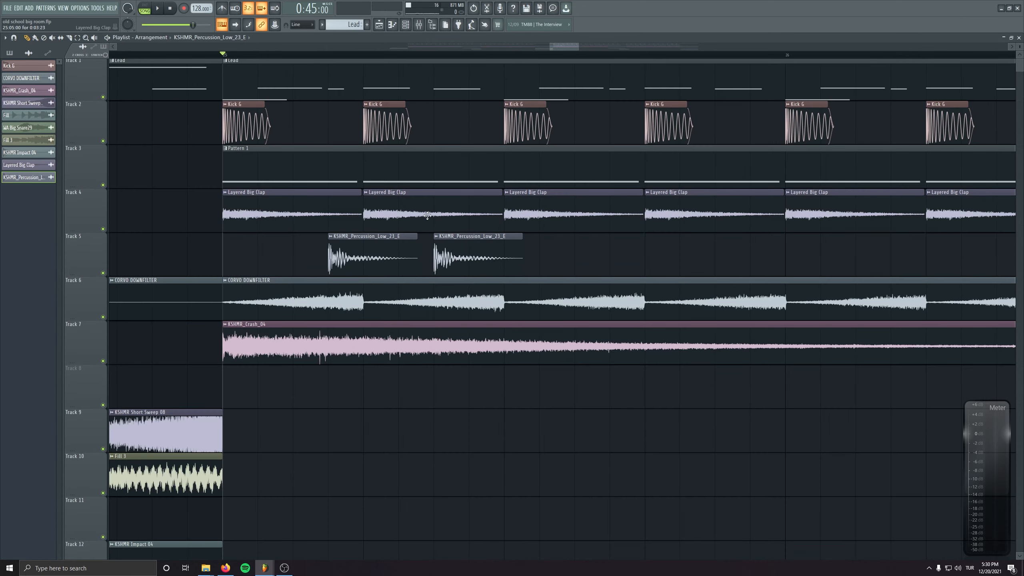
double_click(474, 254)
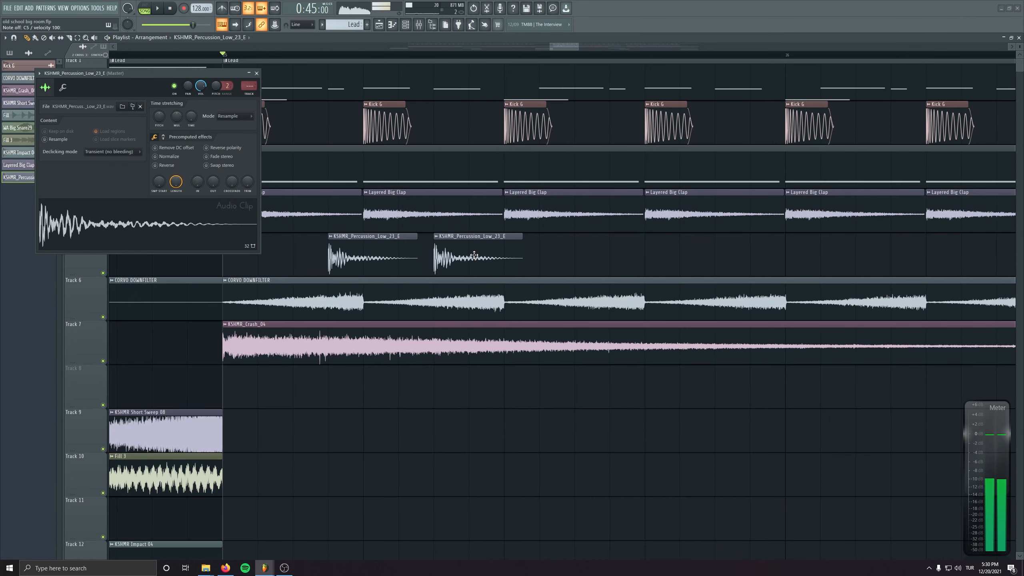
left_click_drag(560, 251, 792, 251)
scroll(816, 254, "right", 10)
left_click_drag(397, 258, 512, 255)
left_click_drag(516, 254, 553, 253)
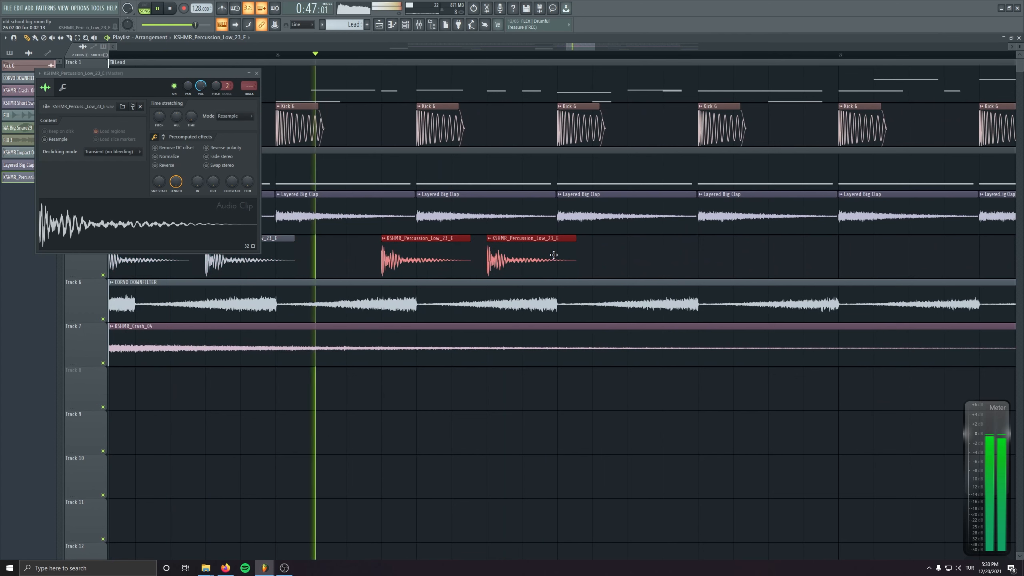
- Add a single percussion hit at 26:11 during playback, removing the extra trial hit after it
left_click(640, 263)
key("space")
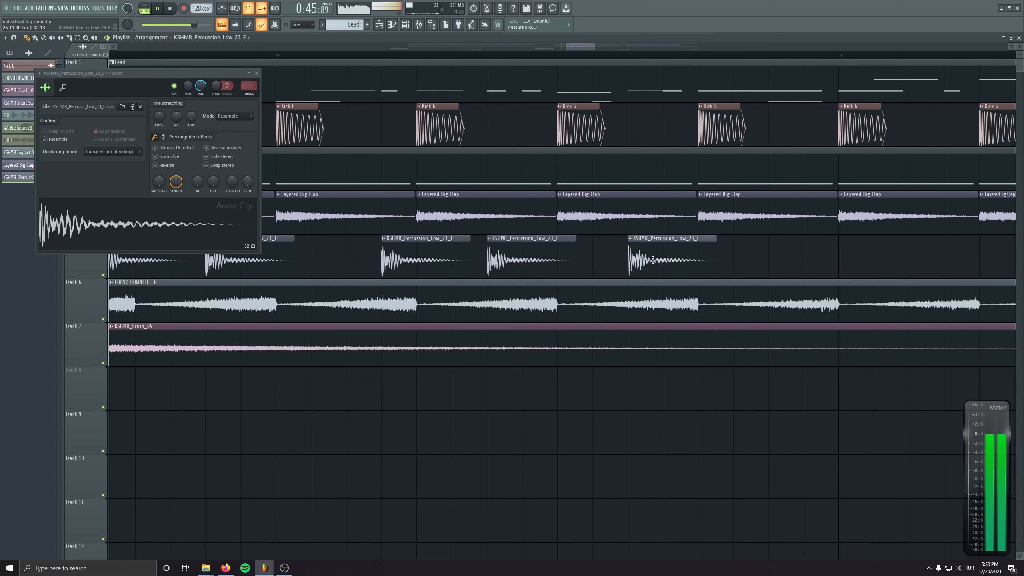
left_click_drag(657, 262, 620, 261)
left_click(677, 260)
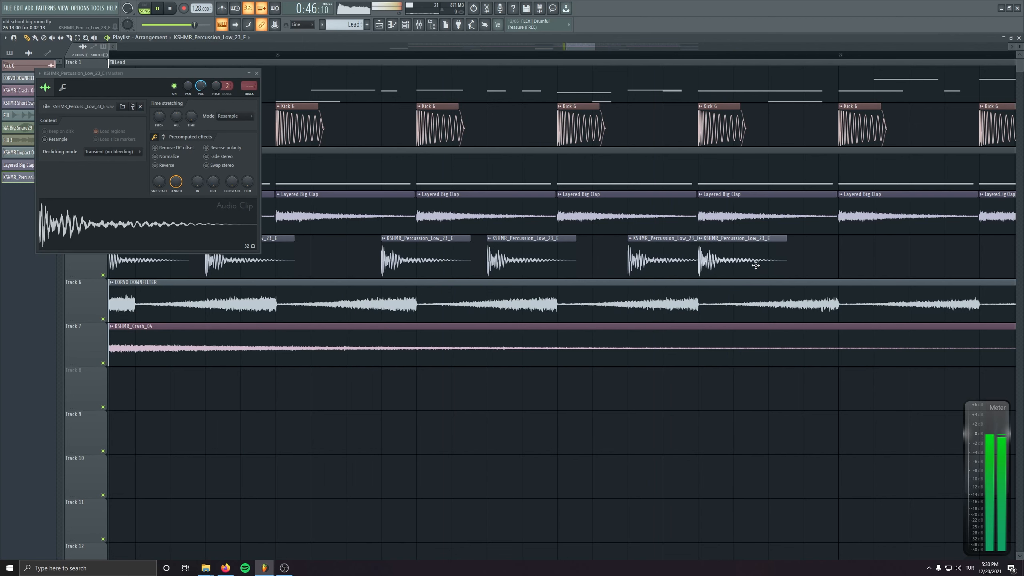
left_click_drag(756, 265, 777, 270)
right_click(774, 272)
scroll(775, 272, "right", 7)
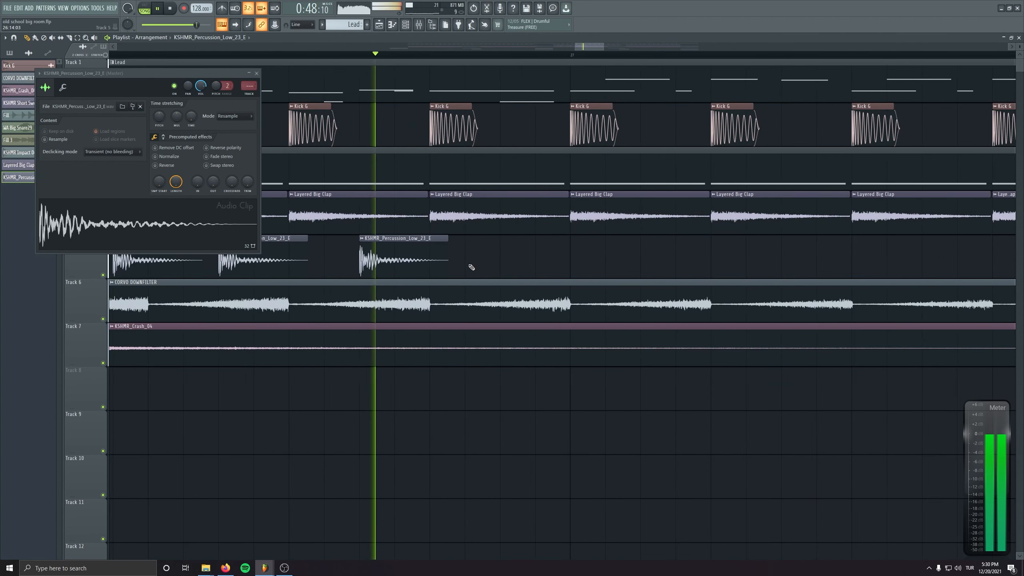
- Duplicate the two-bar percussion pattern into bars 27 and 28, and duplicate all four bars into bars 29 to 32
scroll(471, 274, "down", 5)
left_click_drag(491, 258, 281, 254)
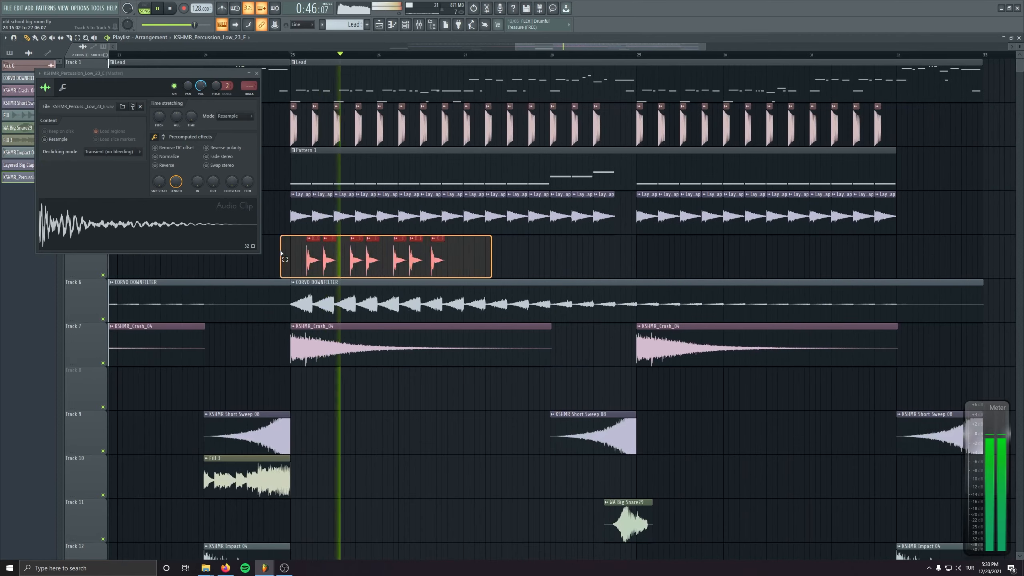
key("ctrl+b")
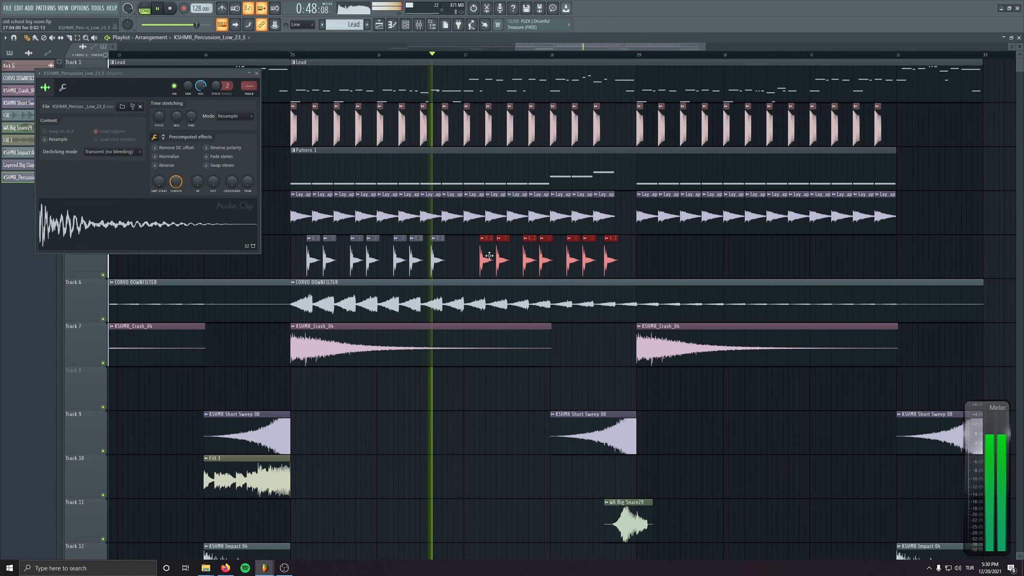
left_click_drag(627, 258, 281, 254)
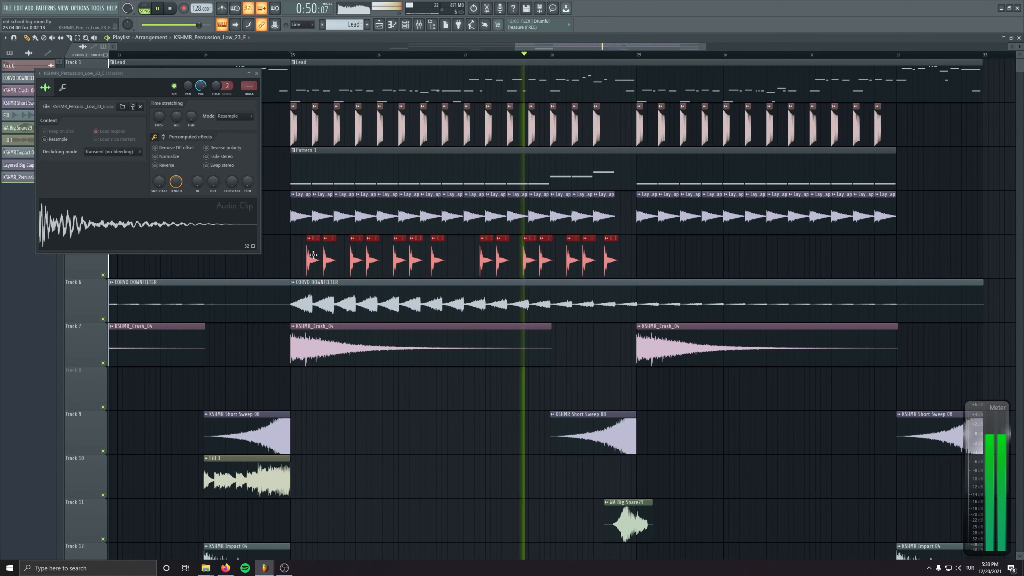
key("ctrl+b")
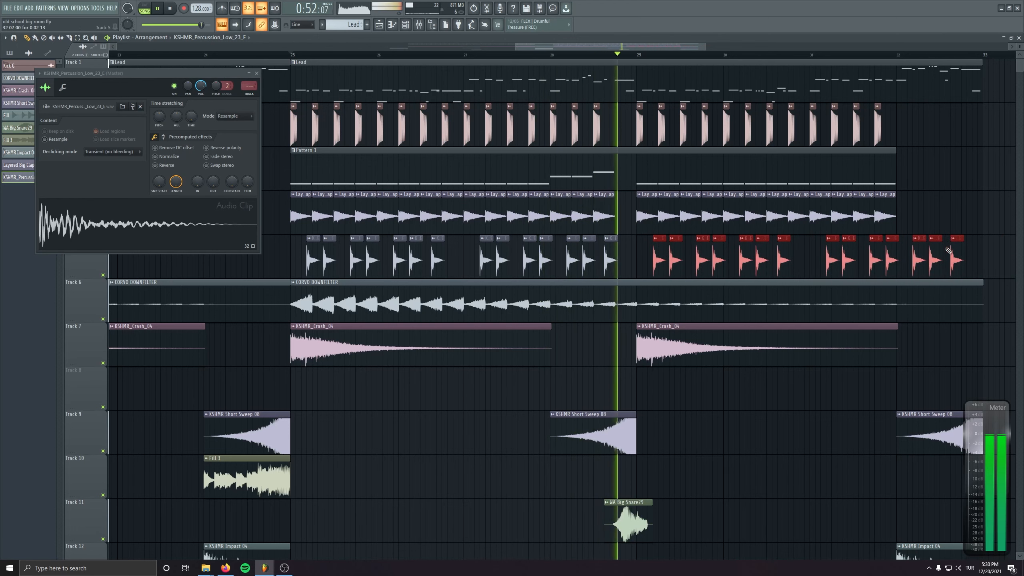
- Delete the last three percussion hits in bar 32
right_click(956, 258)
right_click(935, 258)
right_click(920, 258)
- Move the second WA Big Snare29 clip earlier, to halfway through bar 28, and play from that spot
left_click(631, 531)
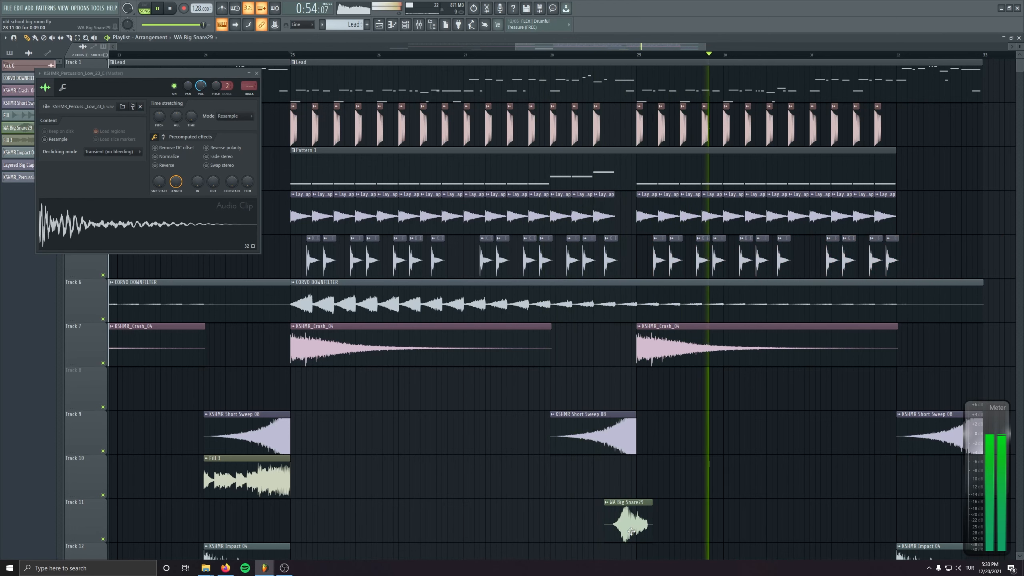
left_click_drag(631, 532, 596, 340)
left_click(570, 54)
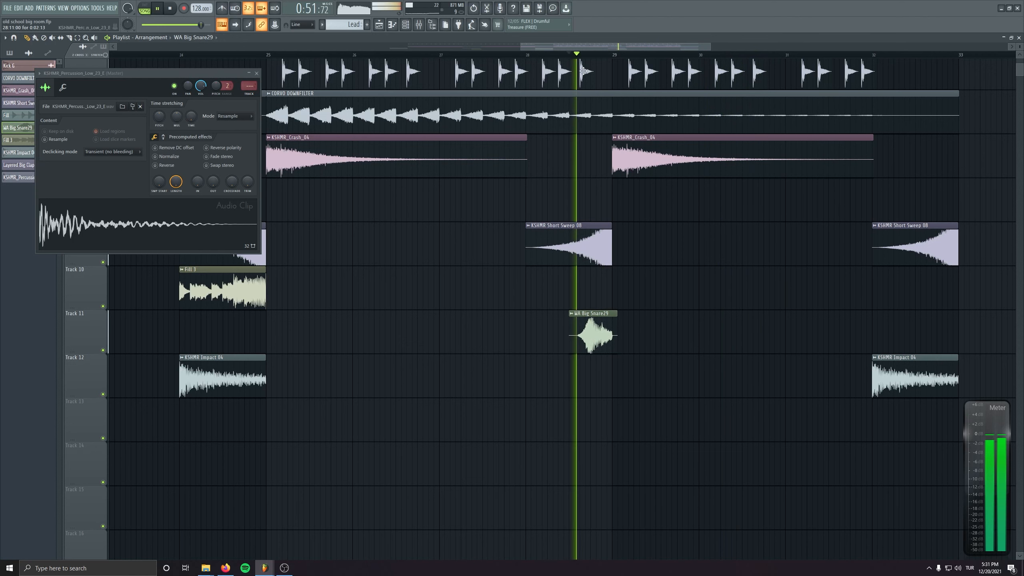
- Set the WA Big Snare29 clip's channel volume to about 60%
double_click(597, 331)
left_click_drag(242, 127, 242, 138)
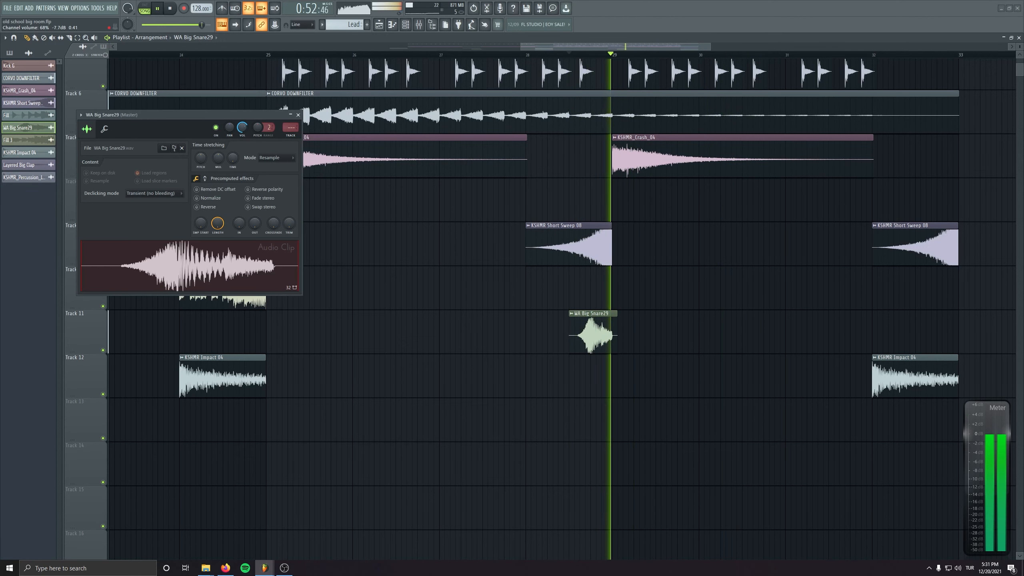
- Set the KSHMR Short Sweep 08 channel volume to about 42% and lengthen its fade-in so the sweep rises later
double_click(528, 229)
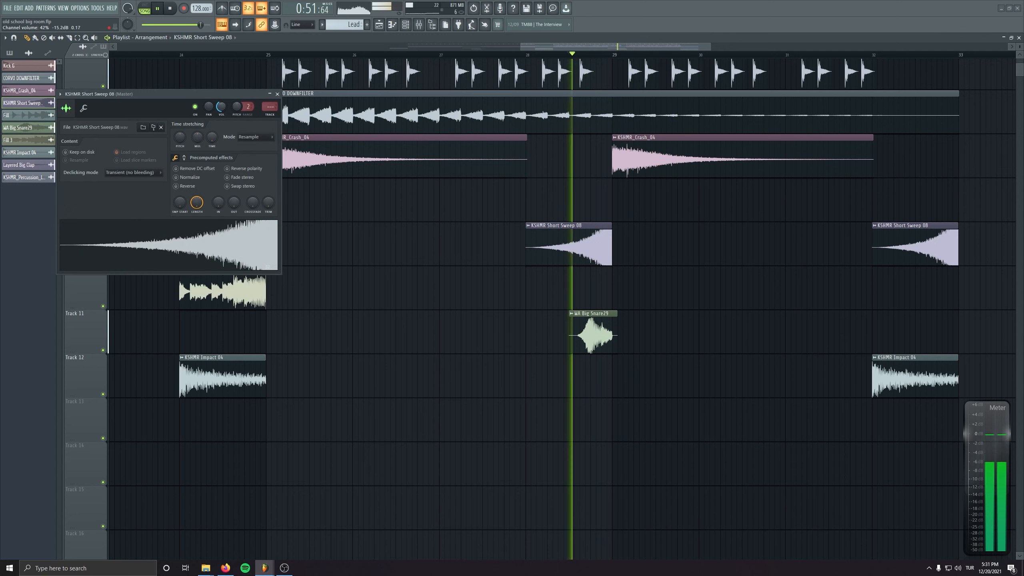
left_click_drag(218, 202, 218, 190)
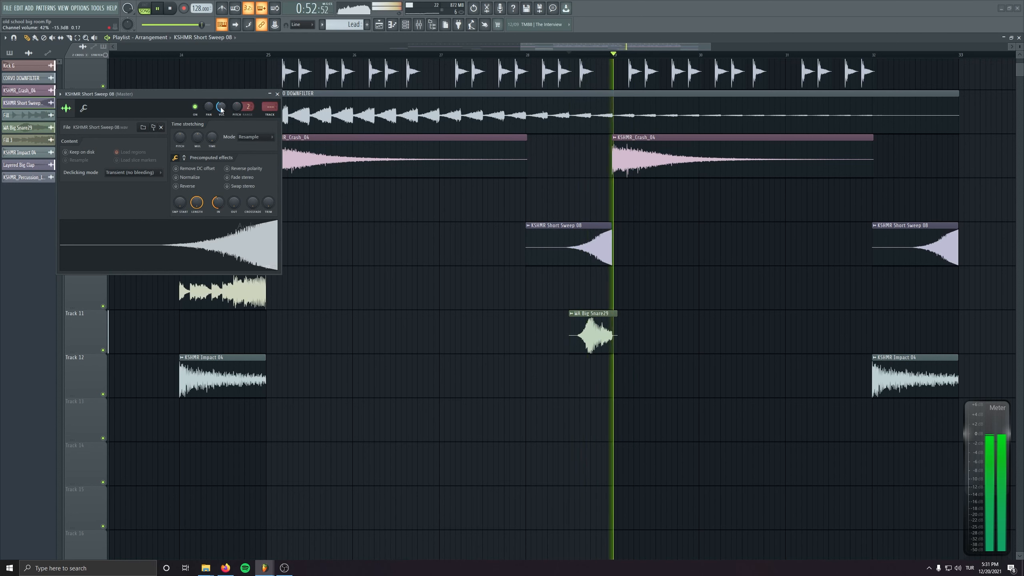
left_click(277, 94)
- Stop playback and place the KSHMR Hoover 01 - (E) sample on Track 13 at bar 17
scroll(498, 428, "down", 2)
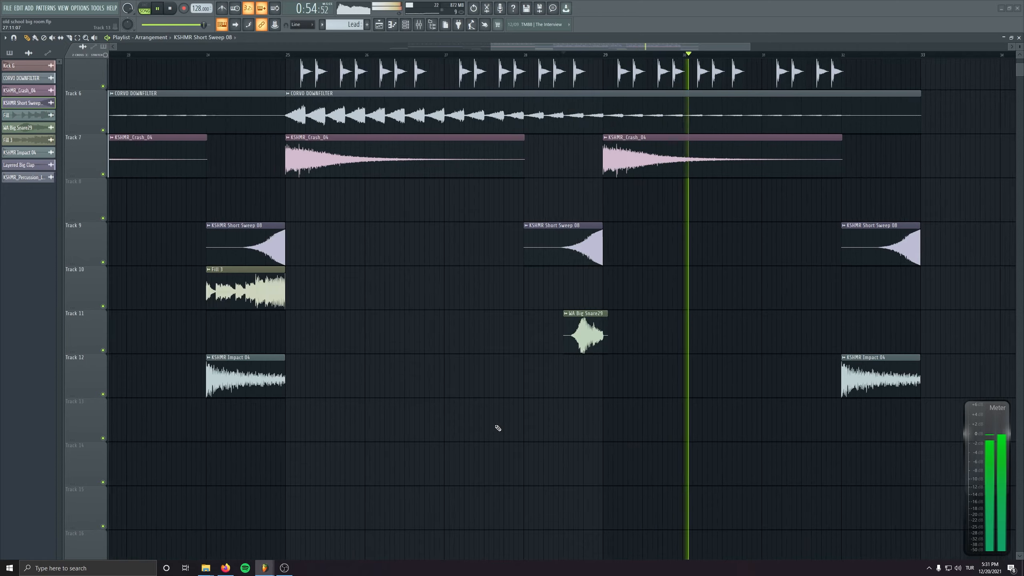
scroll(498, 428, "down", 3)
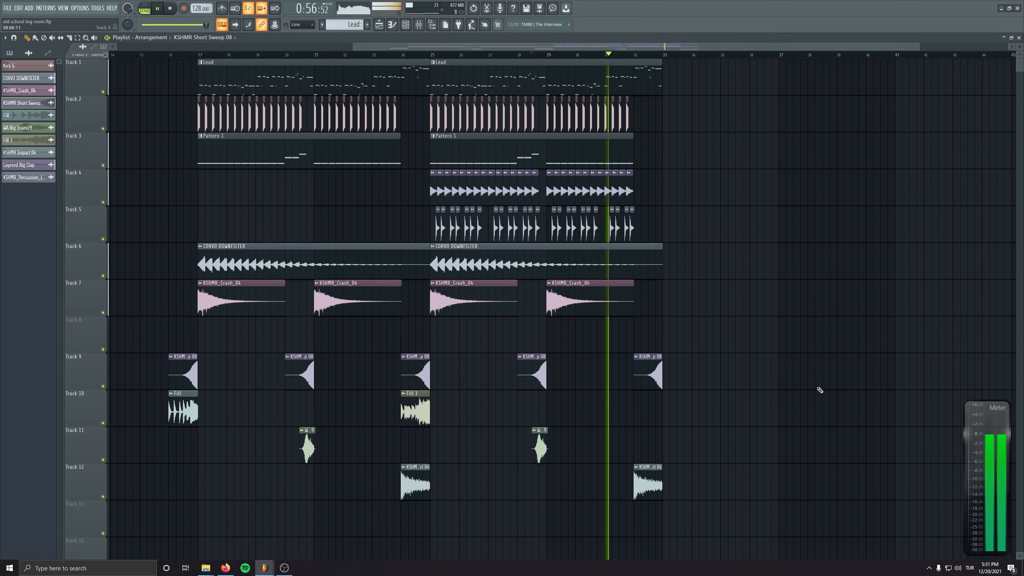
scroll(806, 395, "down", 2)
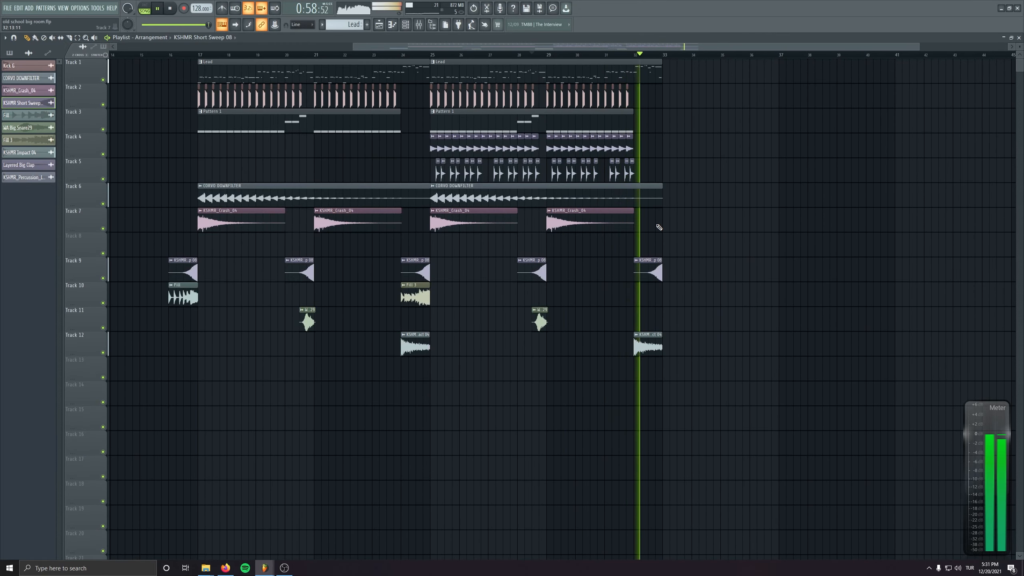
key("space")
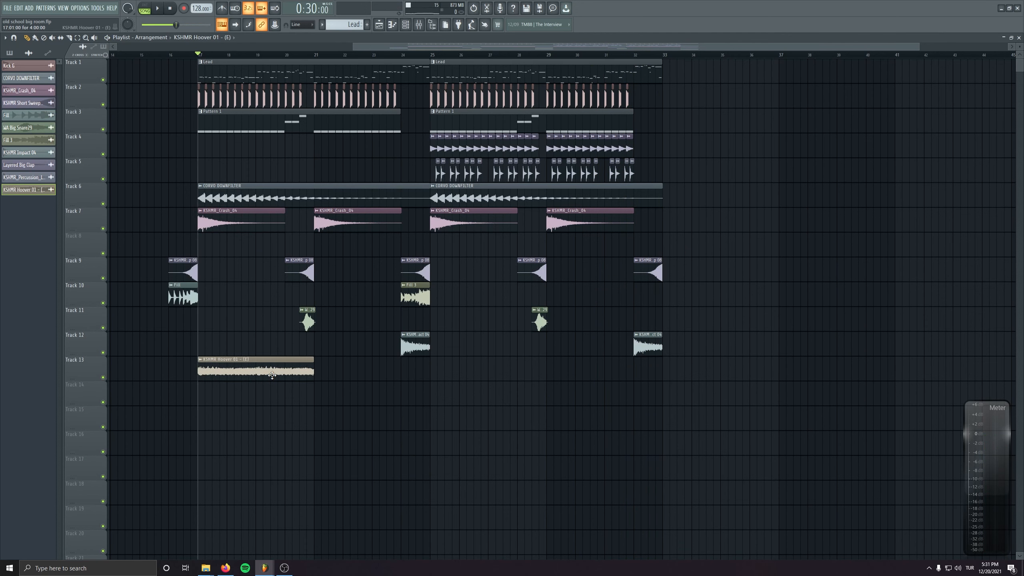
- Route the KSHMR Hoover 01 clip to mixer track 74 and name that track hOOV
double_click(272, 375)
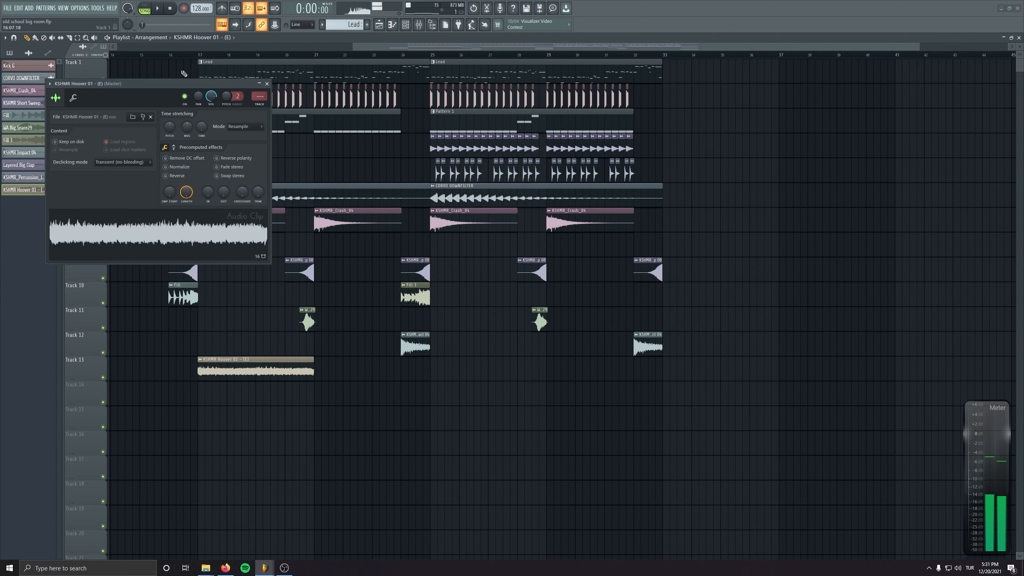
key("F9")
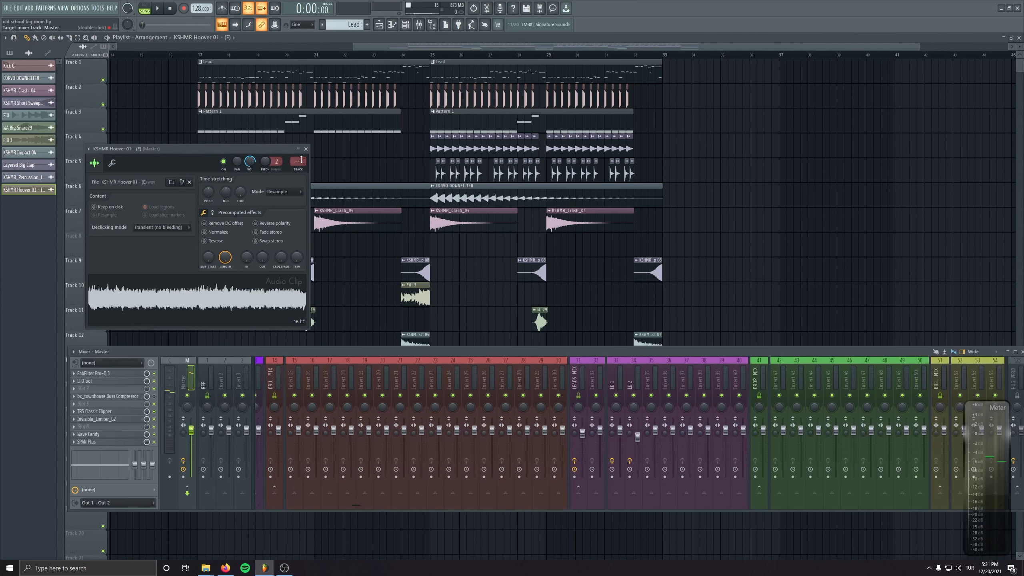
mouse_move(298, 161)
left_mouse_down()
mouse_move(298, 133)
mouse_move(298, 143)
left_mouse_up()
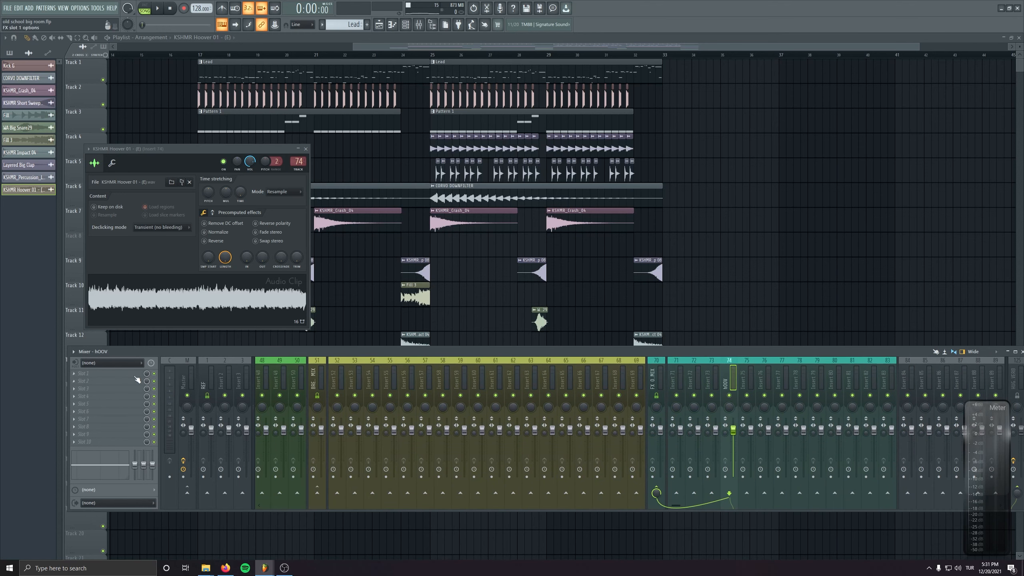
- Add Fruity Reeverb to the hOOV mixer track with the BIGROOM GENE preset and set the reverb level to 44%
left_click(136, 376)
left_click(183, 140)
left_click_drag(110, 104, 141, 136)
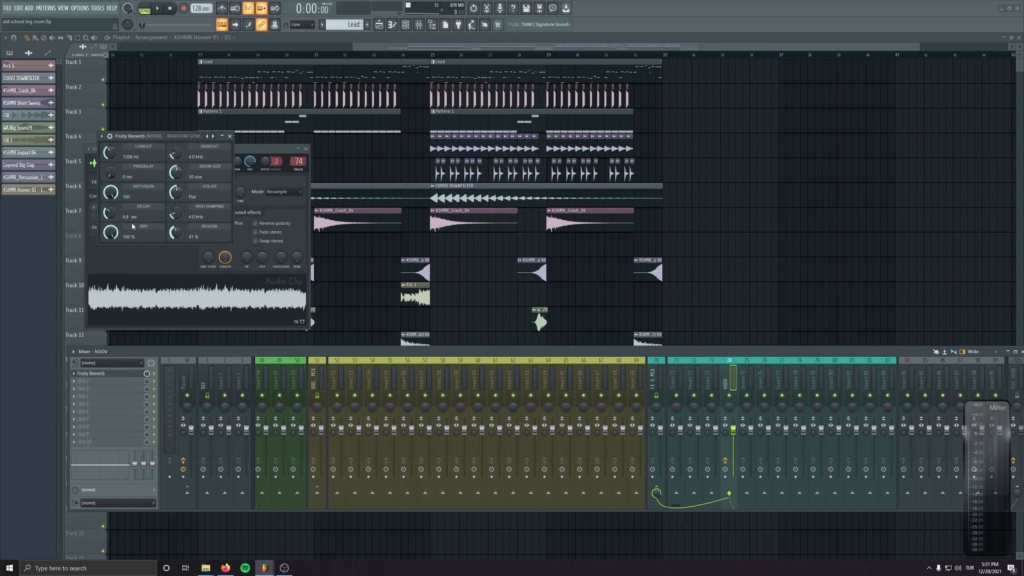
- Add Fruity Parametric EQ 2 with the 20Hz to 18kHz cut preset to the hOOV track, moving the low cut to about 426 Hz
left_click(278, 445)
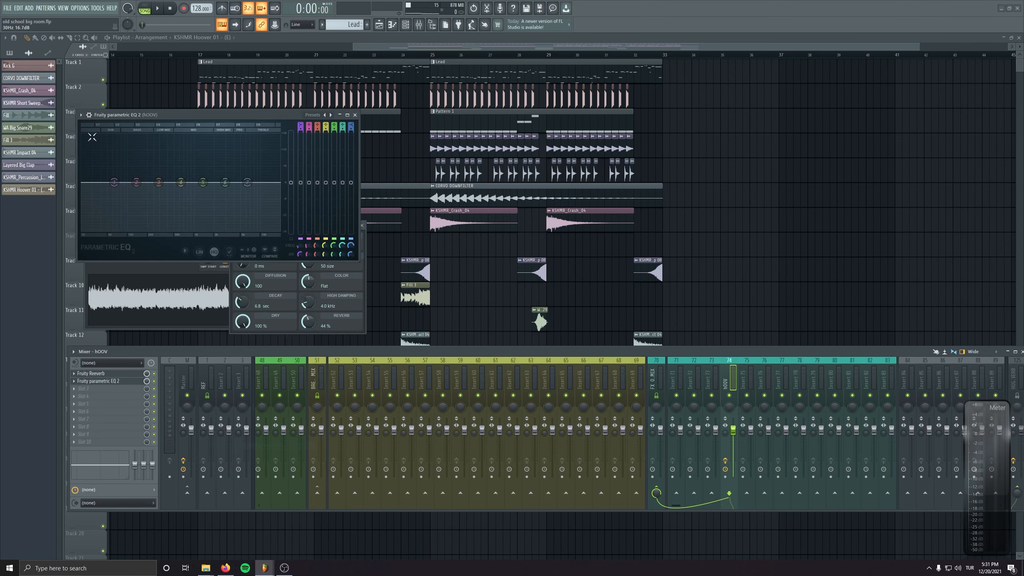
left_click(81, 115)
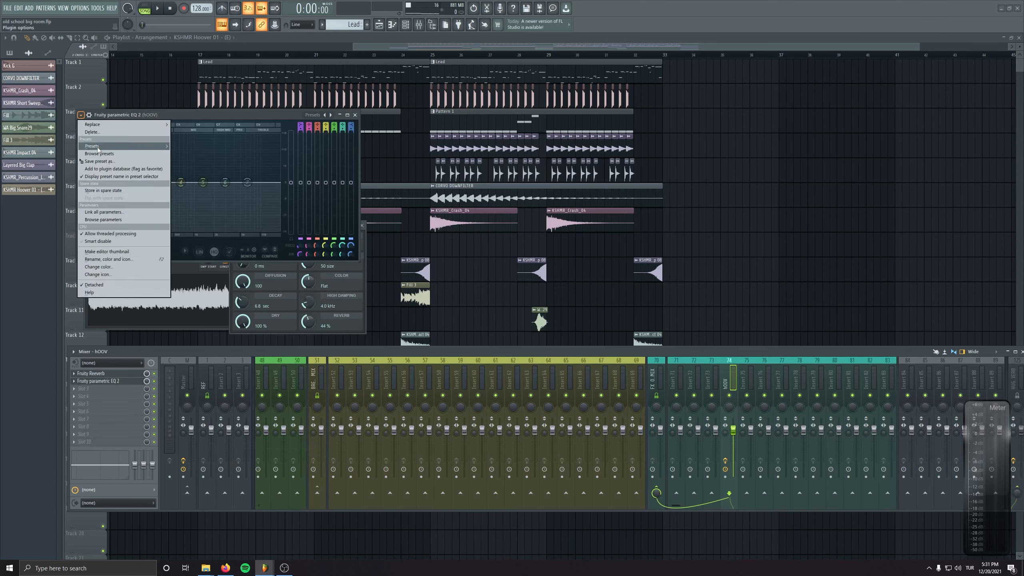
mouse_move(121, 146)
left_click(195, 228)
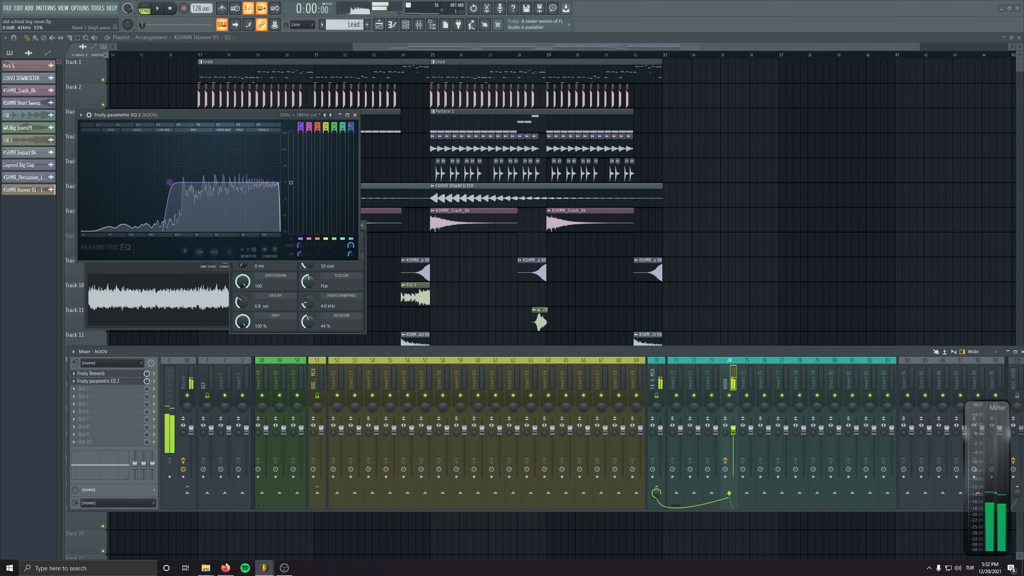
- Add Kickstart to the hOOV mixer track for sidechain ducking, and close the effect, channel and mixer windows
left_click(121, 389)
left_click(221, 316)
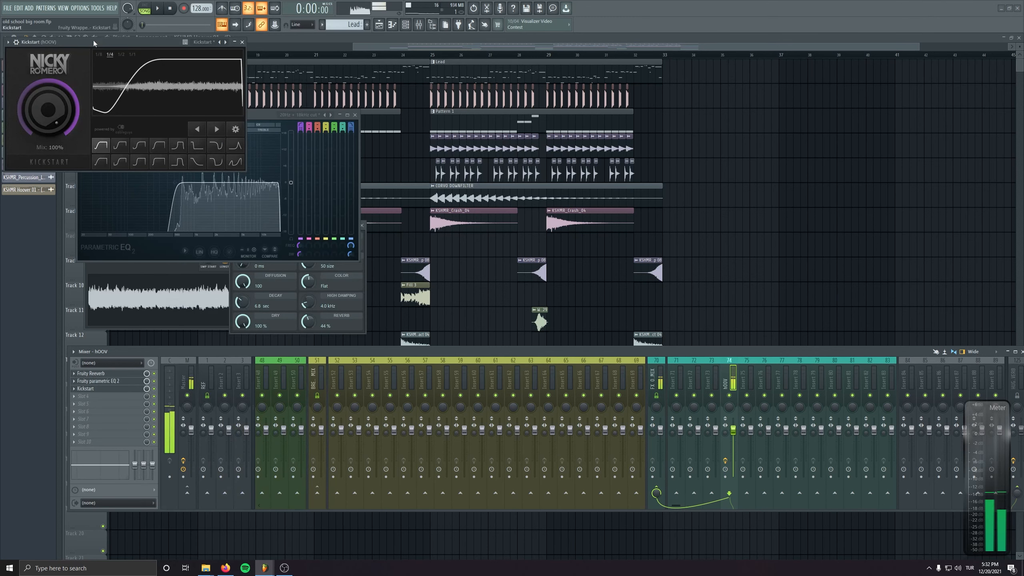
left_click(242, 42)
left_click(354, 115)
left_click(361, 226)
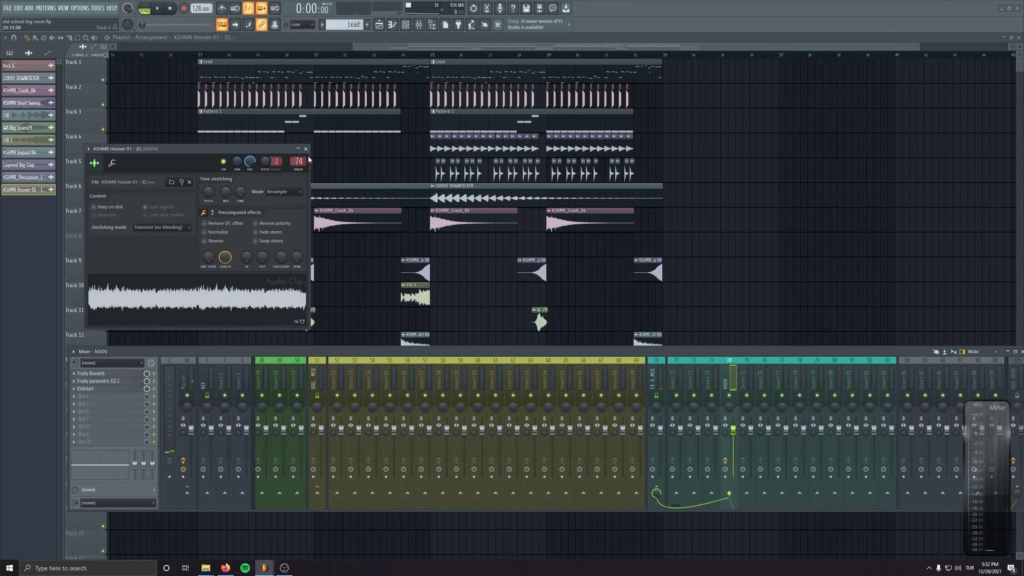
left_click(305, 149)
- Repeat the hoover clip on Track 13 at bars 21, 25 and 29 during playback, deleting the stray copy on Track 15
middle_click(342, 182)
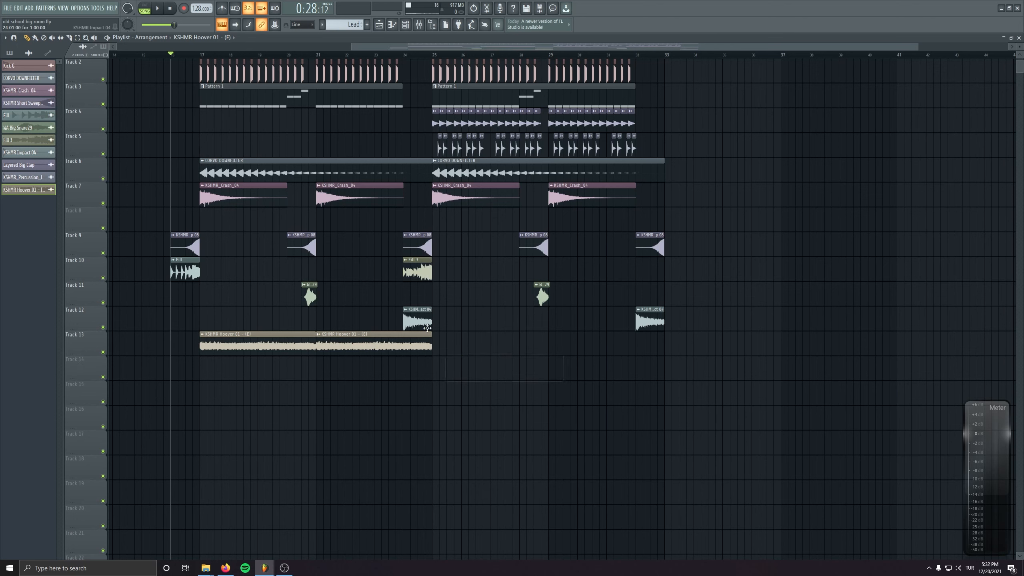
key("space")
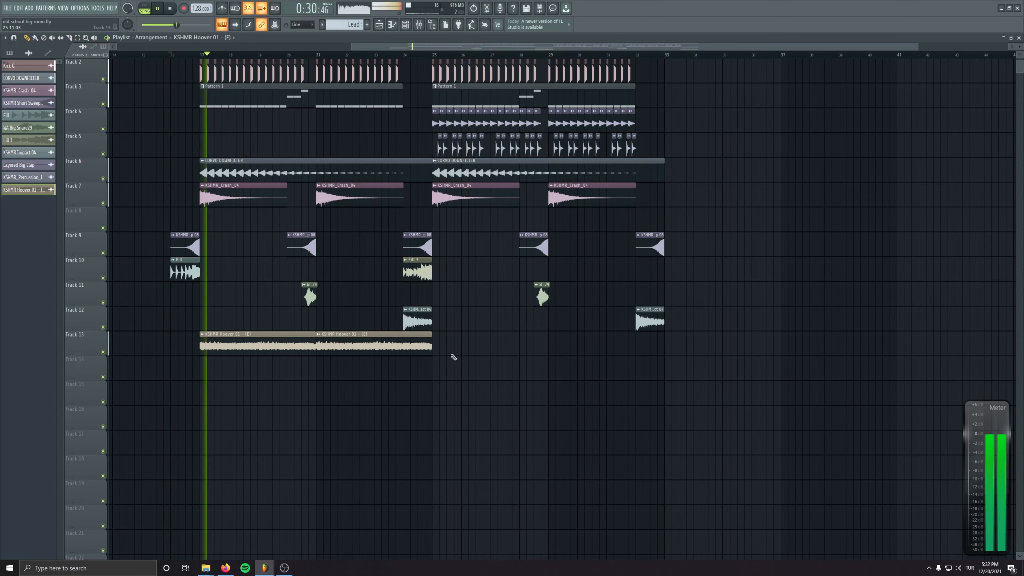
left_click(438, 345)
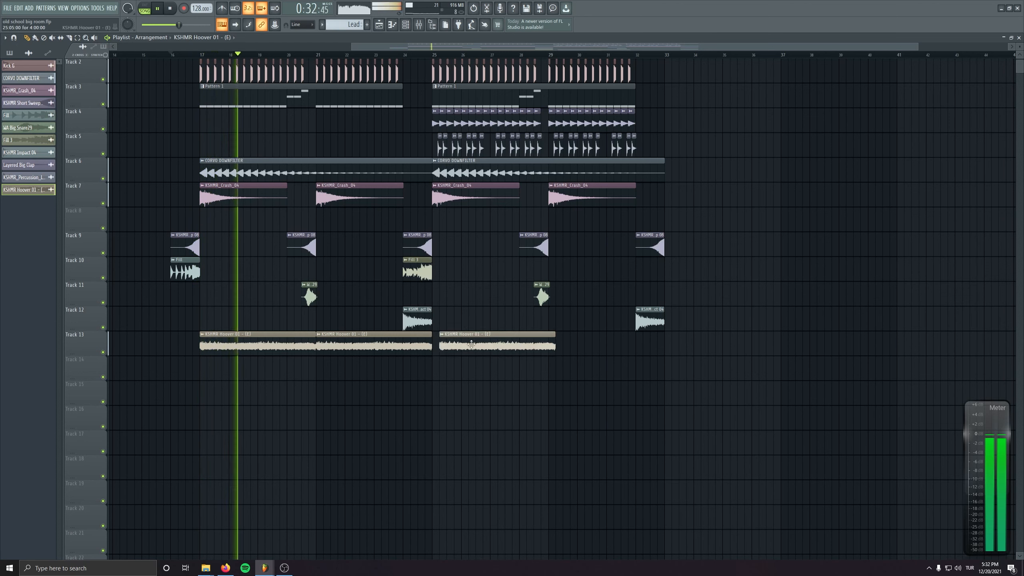
left_click(556, 347)
left_click(596, 393)
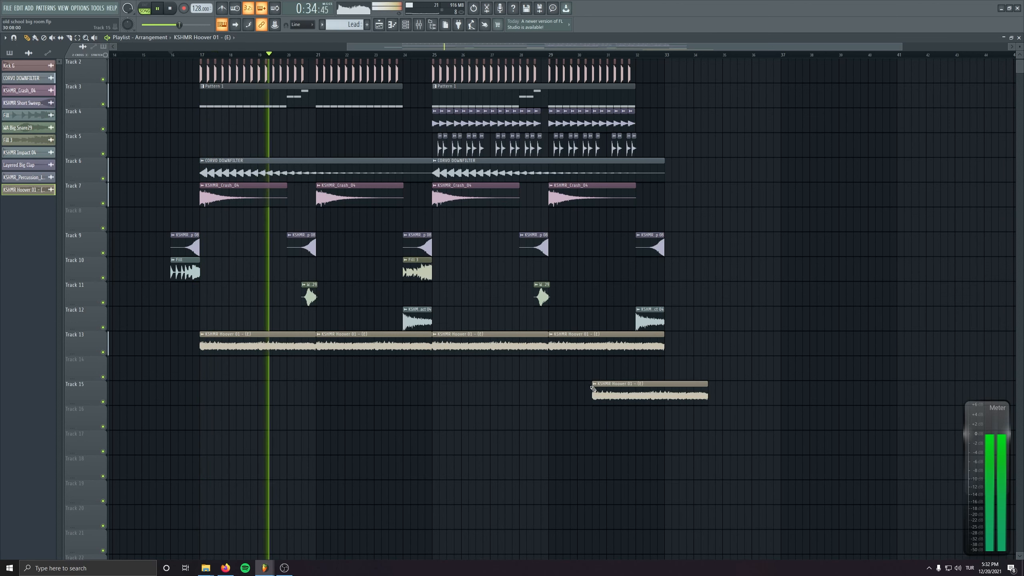
right_click(613, 394)
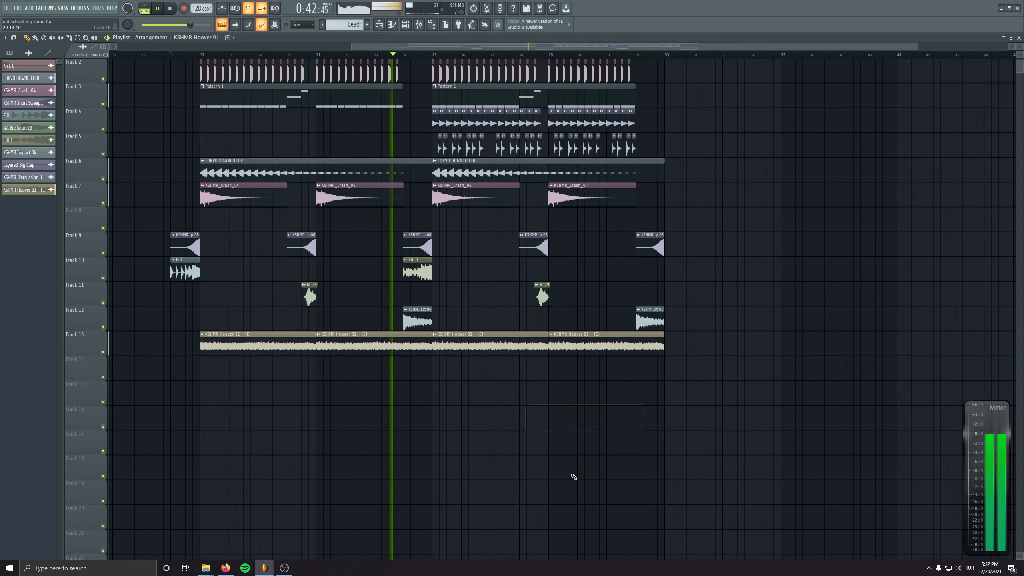
- Make the hoover clip at bar 25 unique and shift its pitch with the Auto stretch mode
scroll(478, 469, "up", 3)
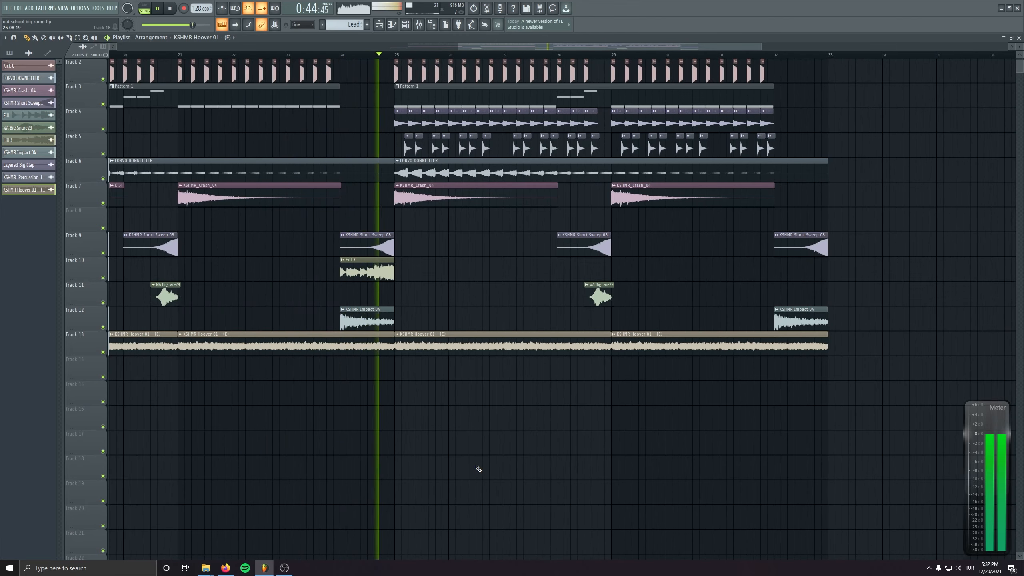
left_click(170, 8)
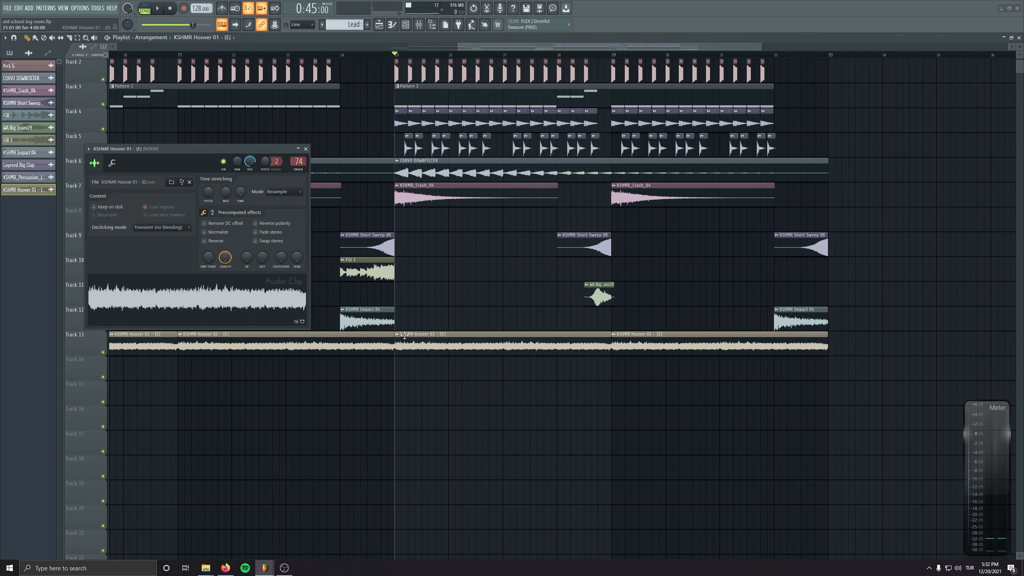
left_click(398, 334)
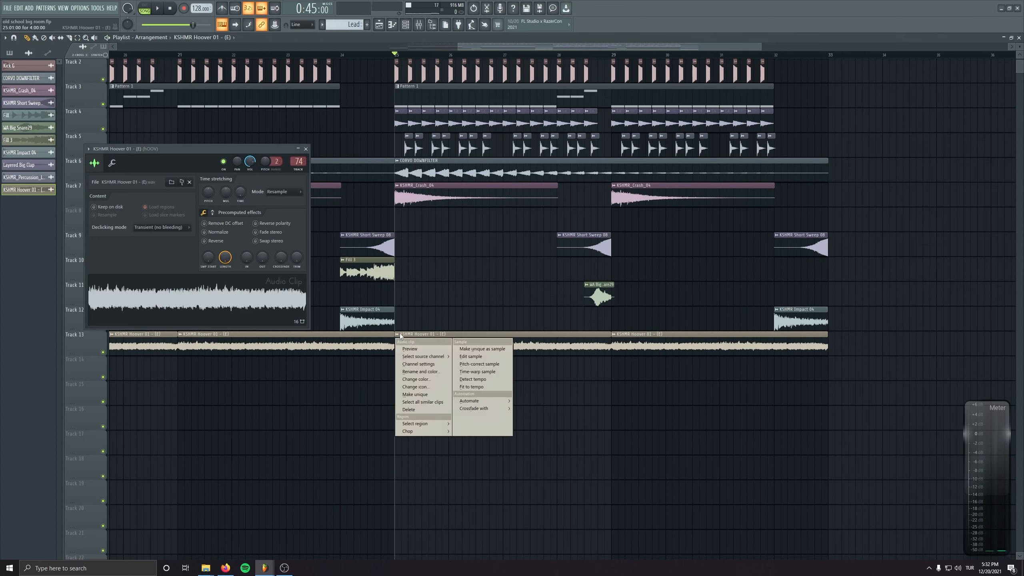
left_click(415, 394)
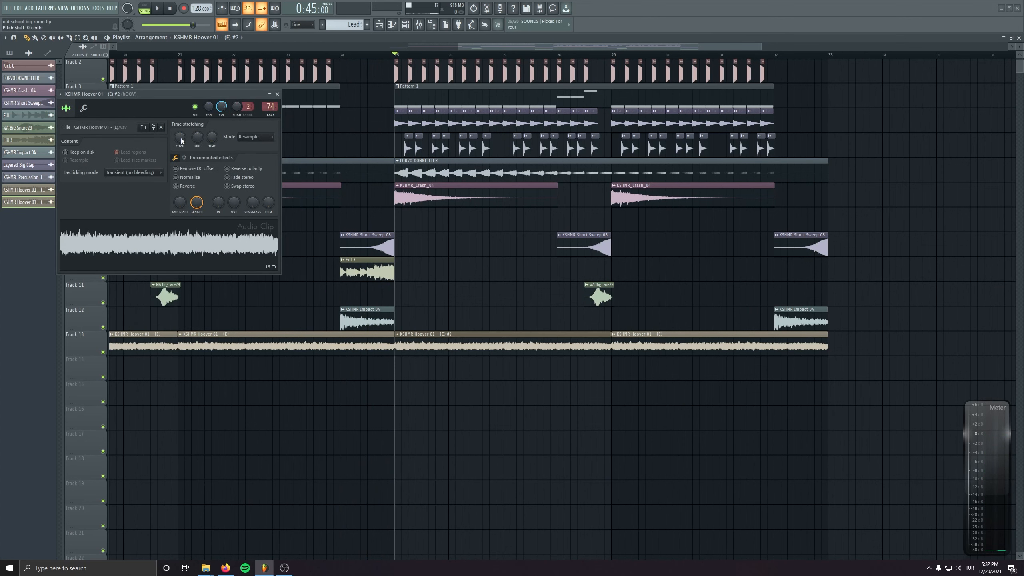
- Replace the hoover clip at bar 29 with the pitched KSHMR Hoover 01 - (E) #2 clip
right_click(628, 348)
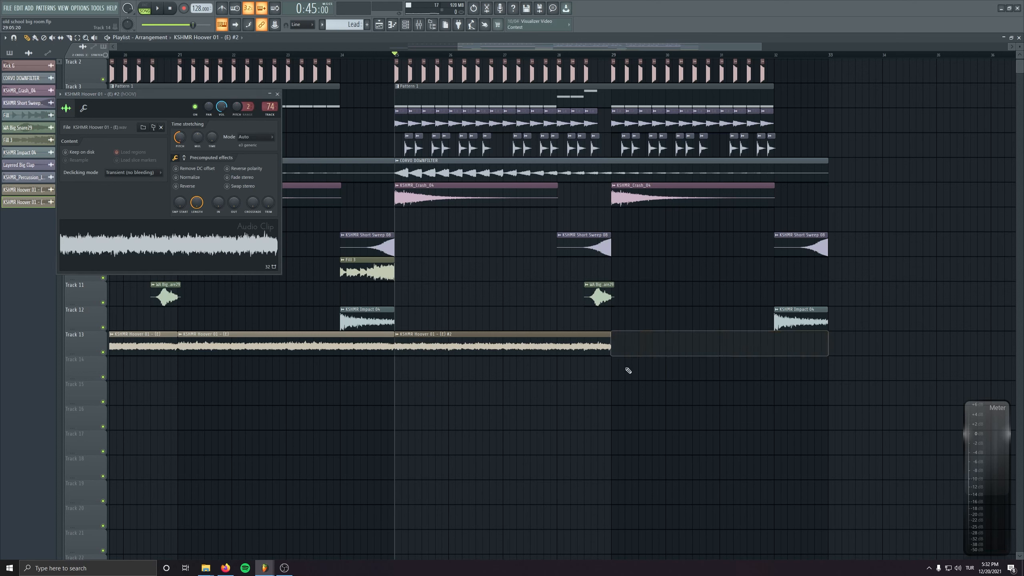
left_click(622, 346)
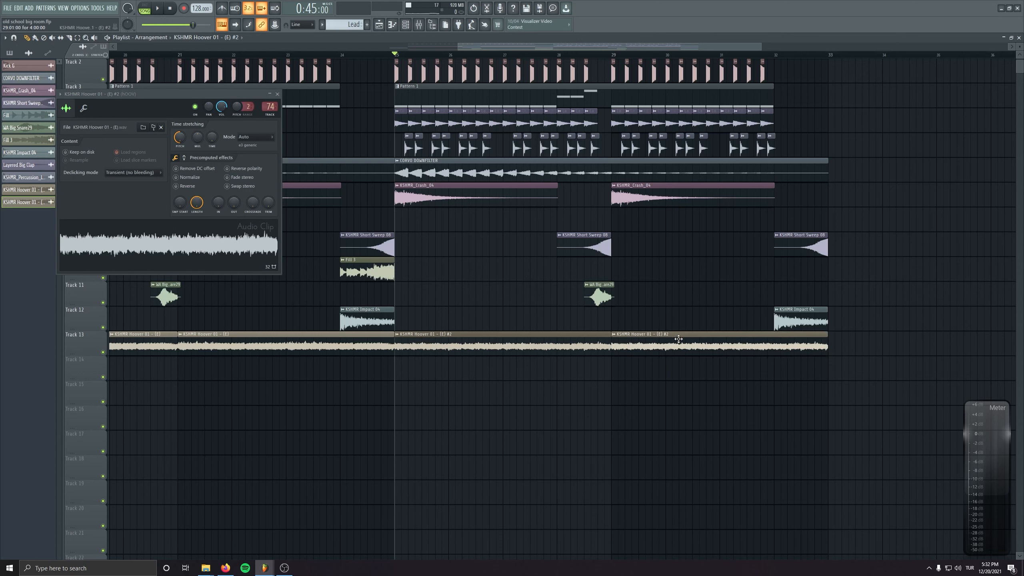
left_click(277, 94)
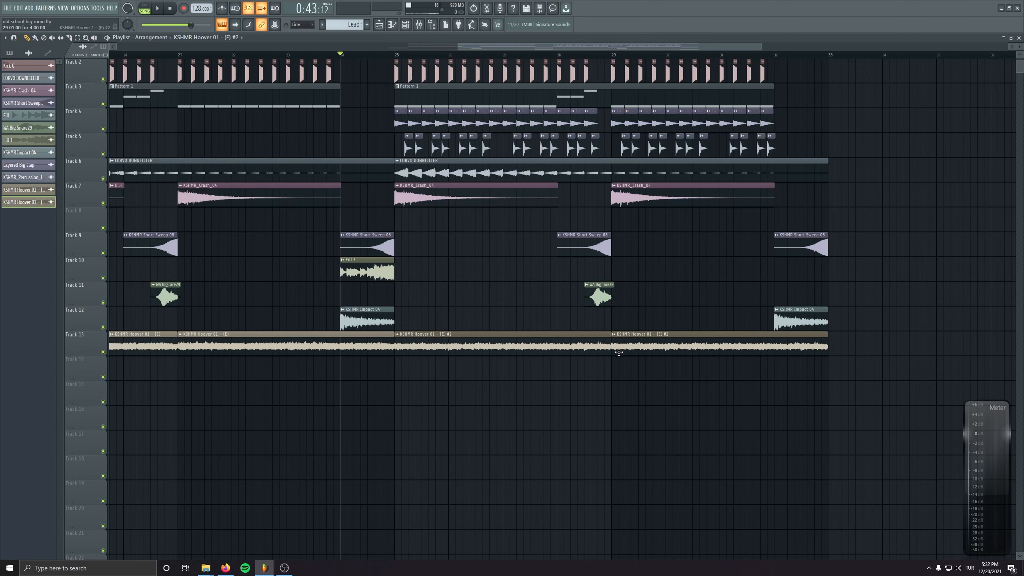
- Play the arrangement from bar 24 to check the pitched hoover in the second half
key("space")
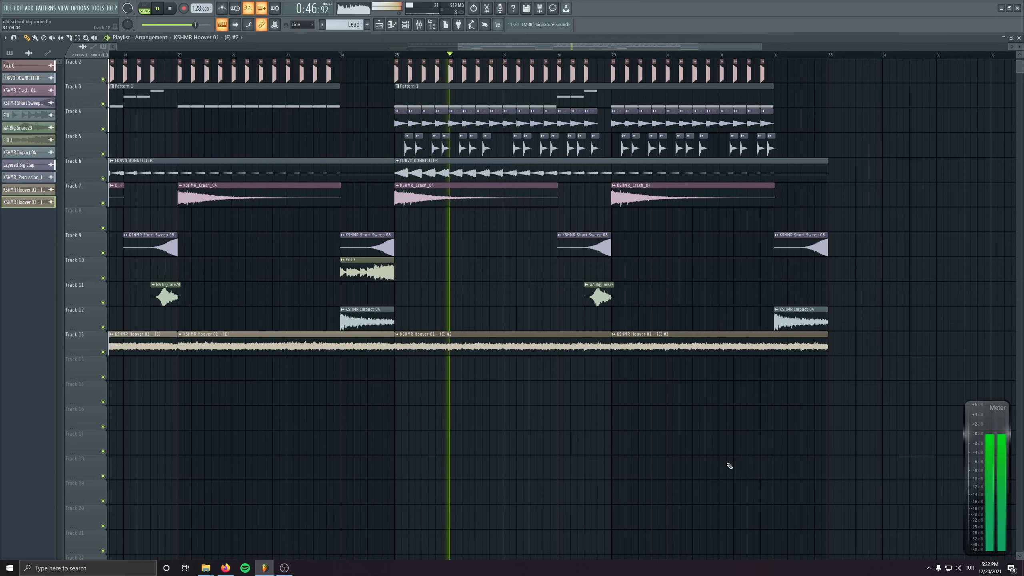
scroll(577, 434, "down", 4)
left_click(799, 390)
key("ctrl+z")
left_click_drag(826, 329, 813, 355)
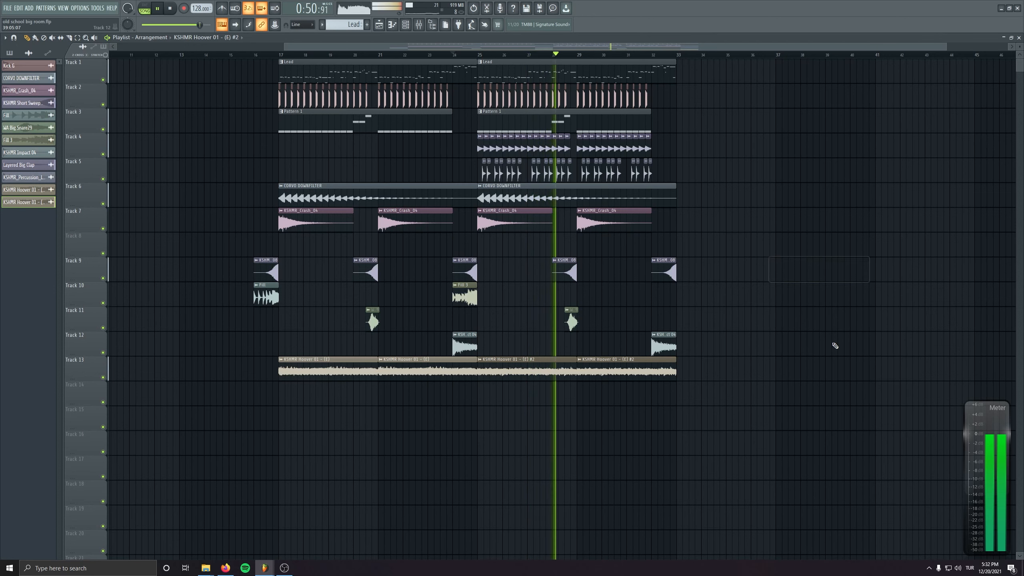
scroll(804, 330, "down", 1)
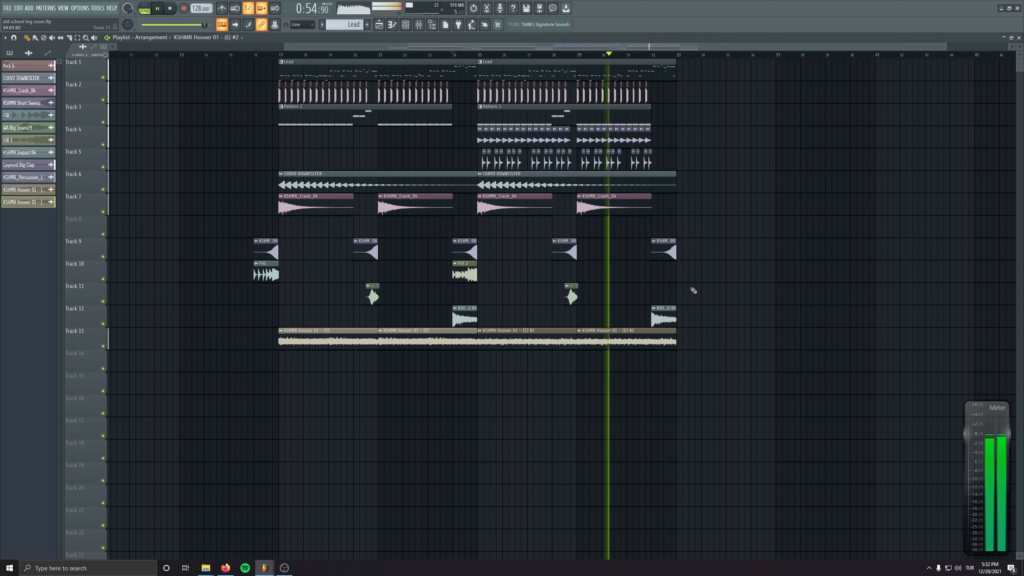
- Copy the Fill 3 clip to bar 32 on Track 10 and extend the last KSHMR Impact 04 clip to bar 37
left_click(470, 276)
left_click(655, 275)
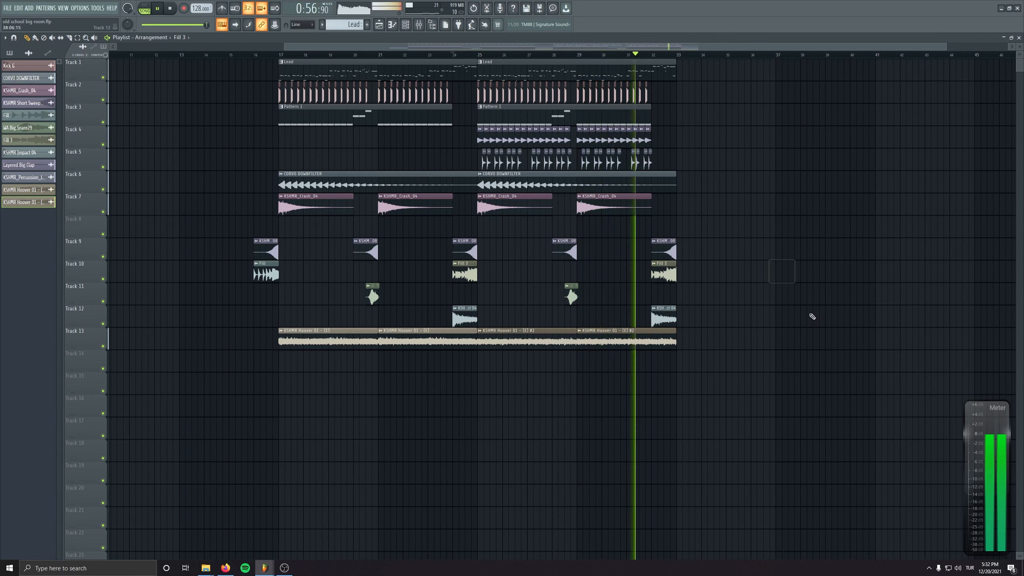
left_click_drag(676, 318, 738, 320)
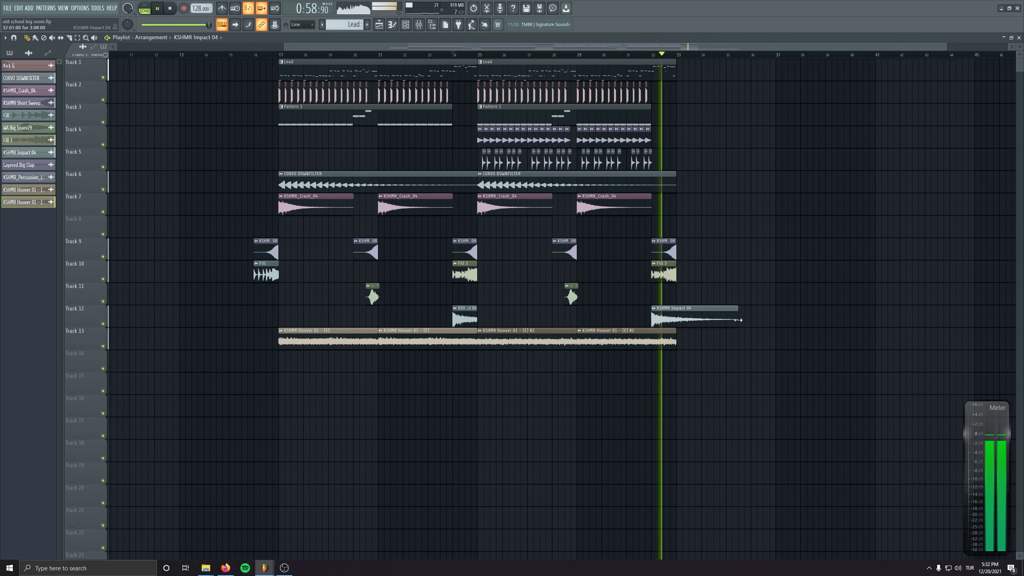
left_click(815, 352)
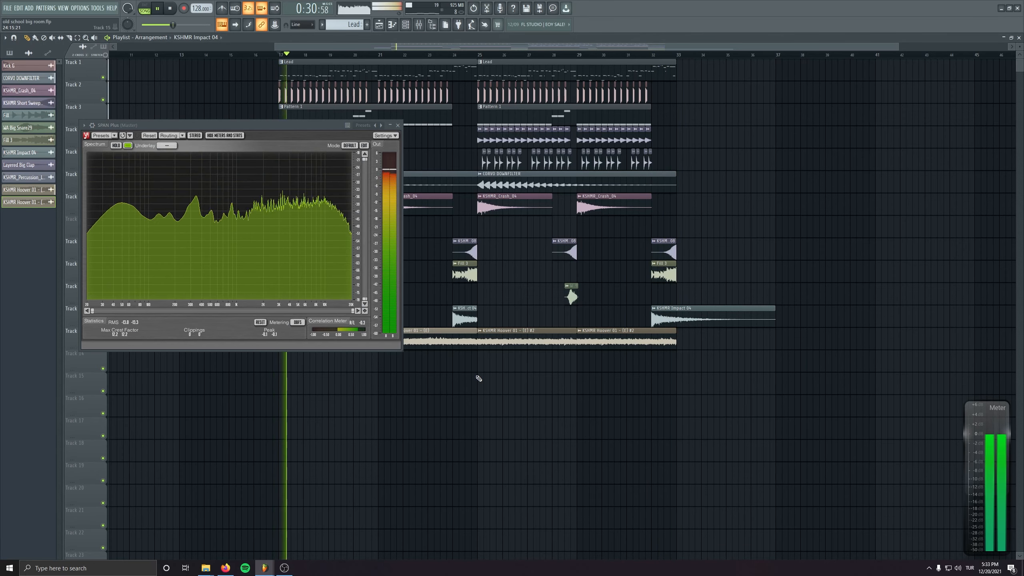
- Move the SPAN Plus analyzer clear of the clips and play the finished drop from bar 16
left_click_drag(290, 125, 628, 185)
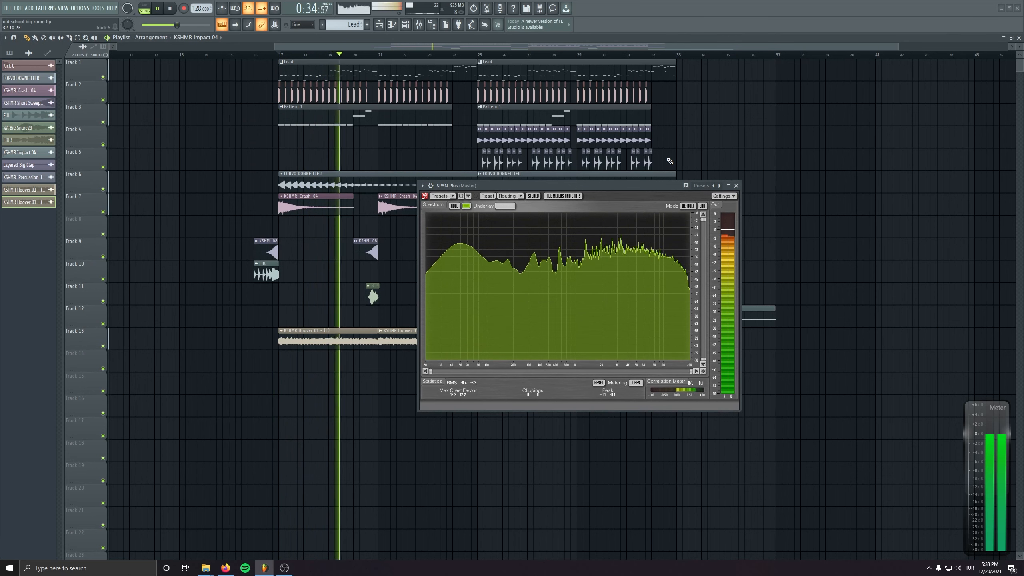
key("space")
left_click_drag(668, 185, 938, 304)
left_click(254, 54)
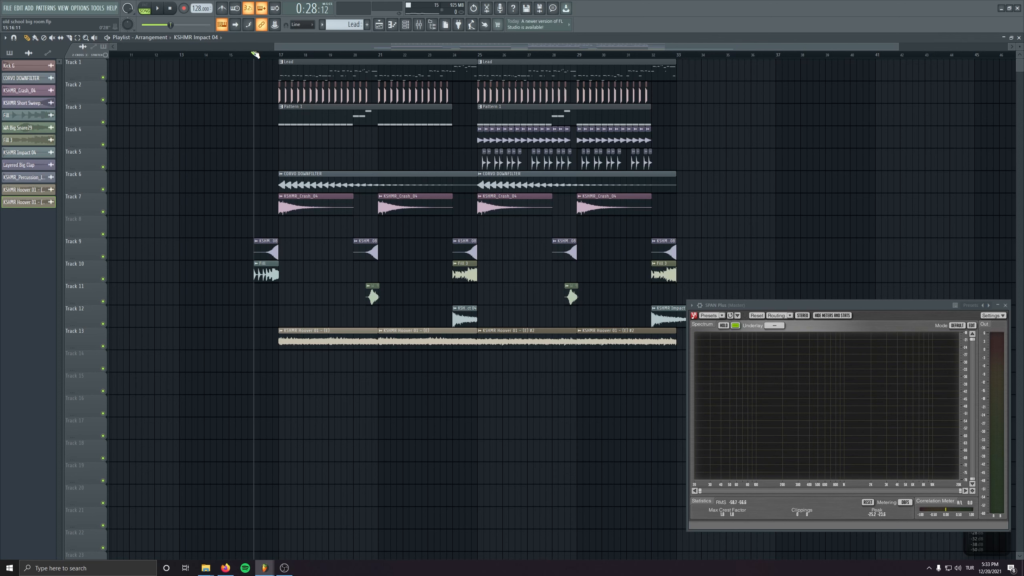
key("space")
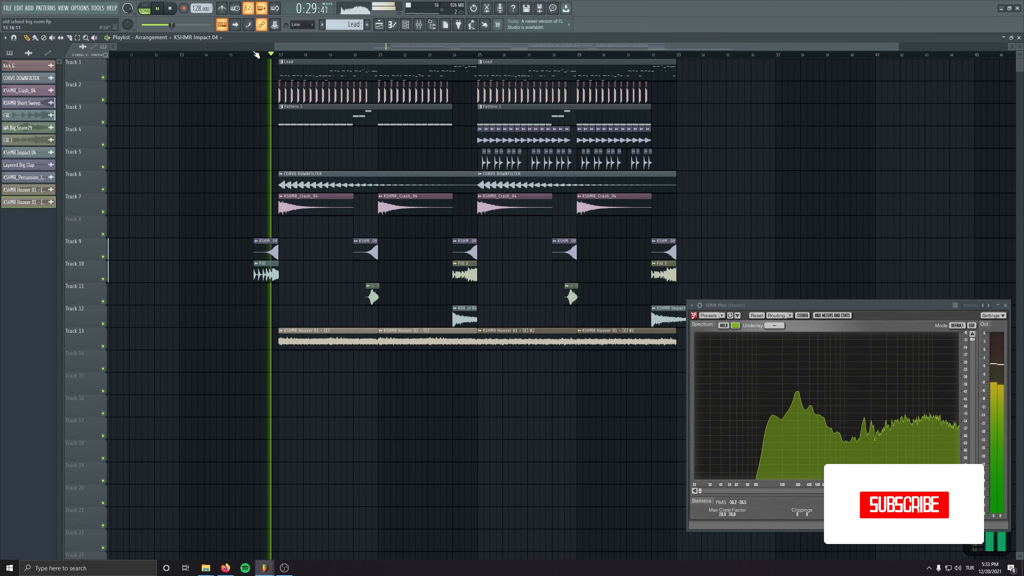